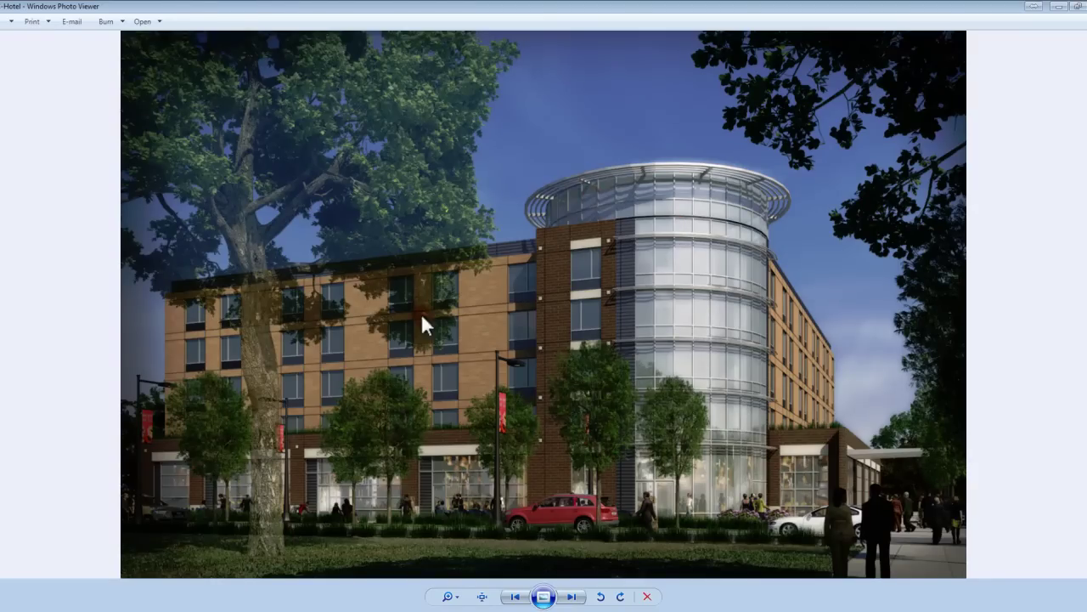
Minimize the hotel reference photo and the images folder, switch to 3ds Max, and maximize the Top viewport
click(1058, 8)
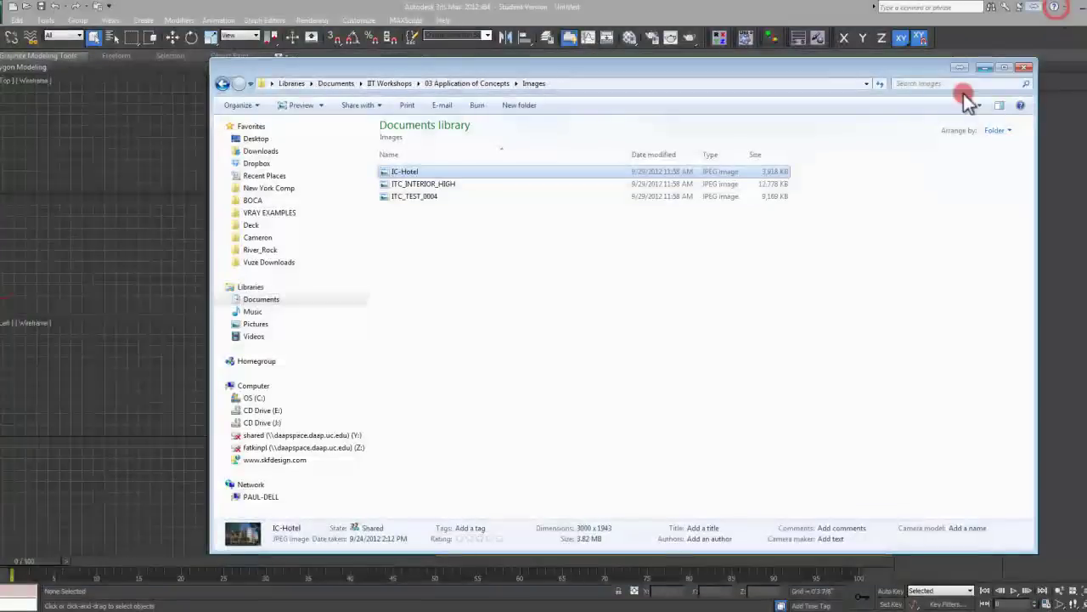
click(985, 67)
click(274, 234)
key(alt+w)
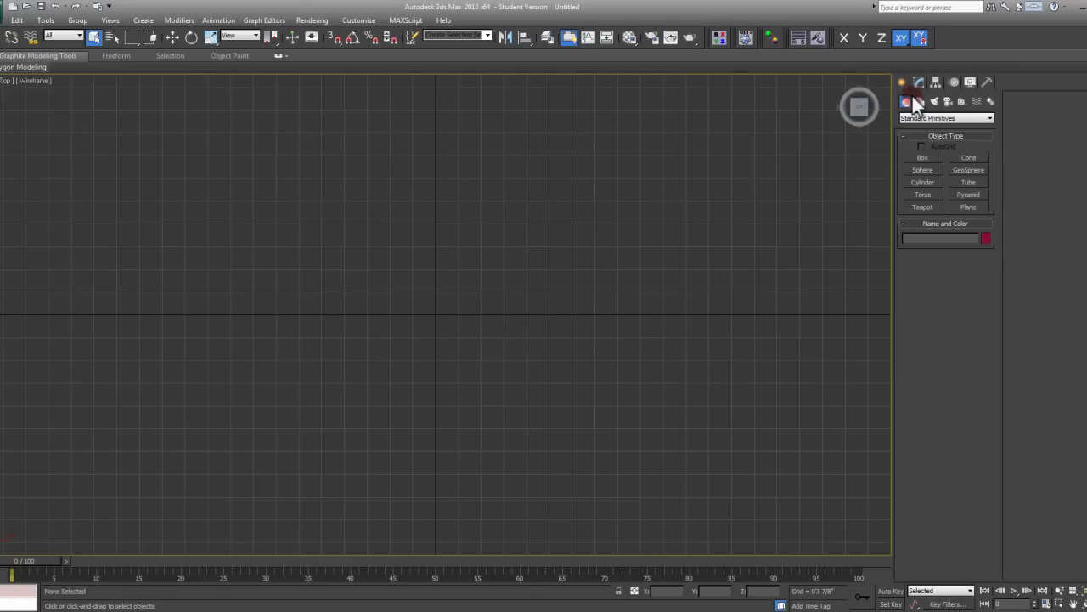
Draw a plane about 4'5" long and 6'10" wide around the origin, with length and width segments of 1
click(969, 206)
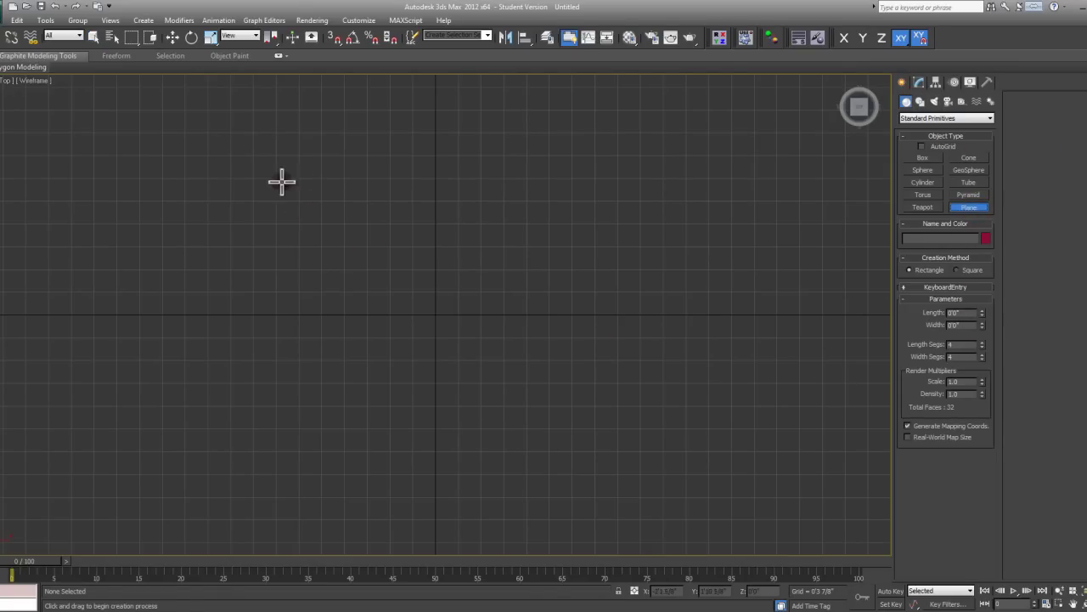
drag(202, 165, 680, 473)
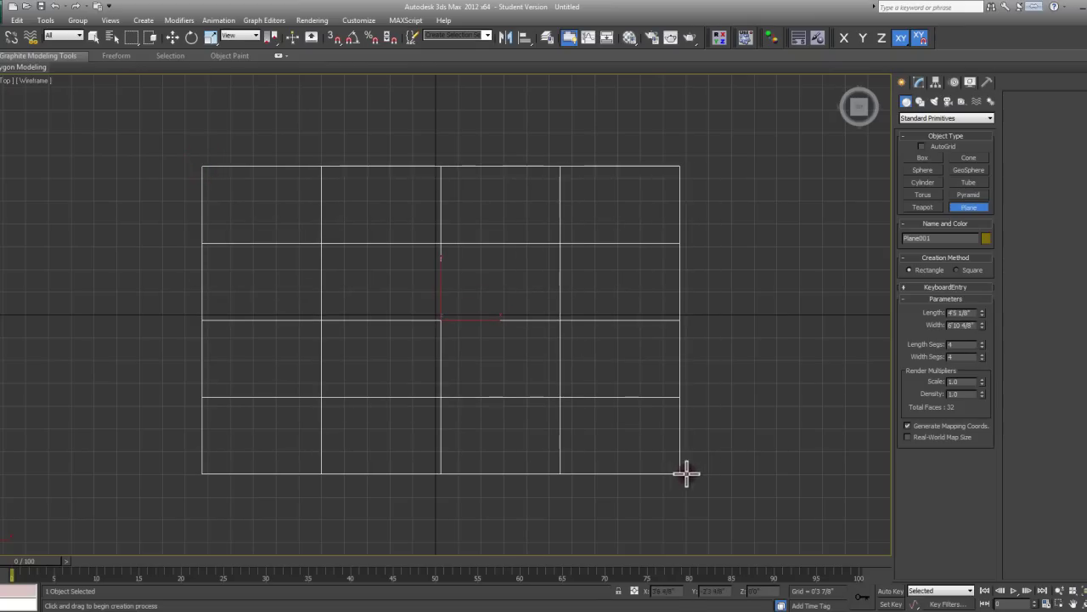
click(968, 343)
text(8)
double_click(959, 358)
text(1)
Set the plane's length and width to 110 feet each and hide the viewport grid
drag(977, 313, 867, 315)
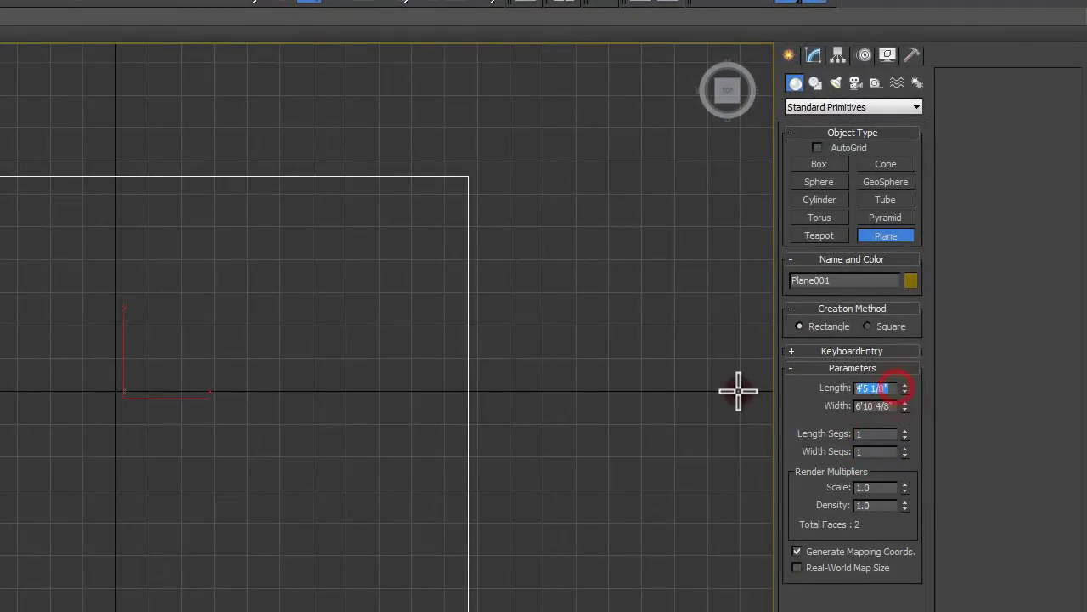
key(Return)
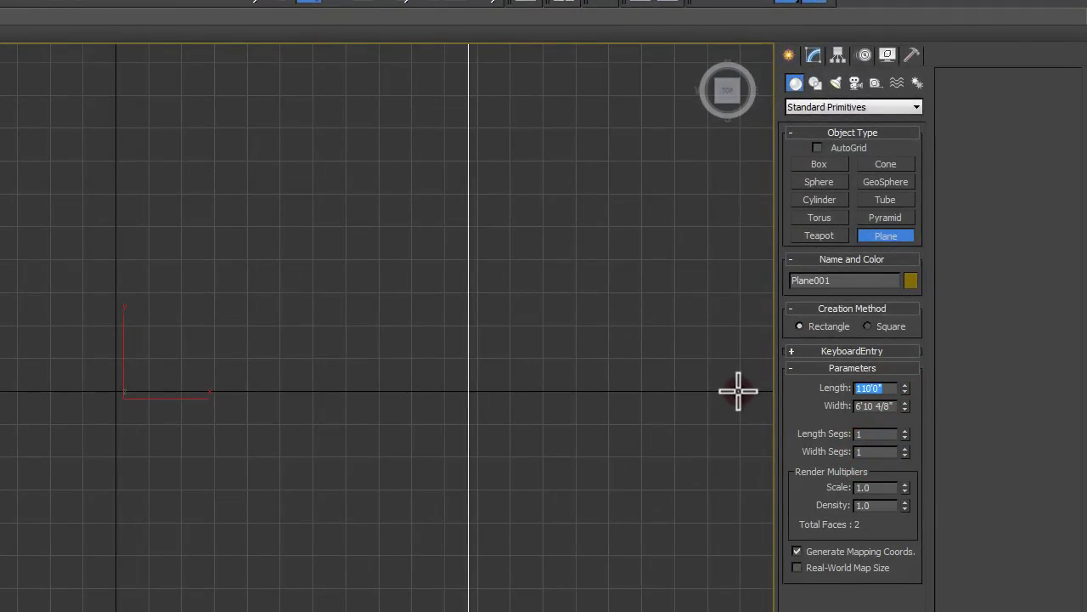
key(Tab)
text(110)
key(Return)
key(z)
key(g)
middle_drag(195, 408, 207, 392)
scroll(208, 389, down, 2)
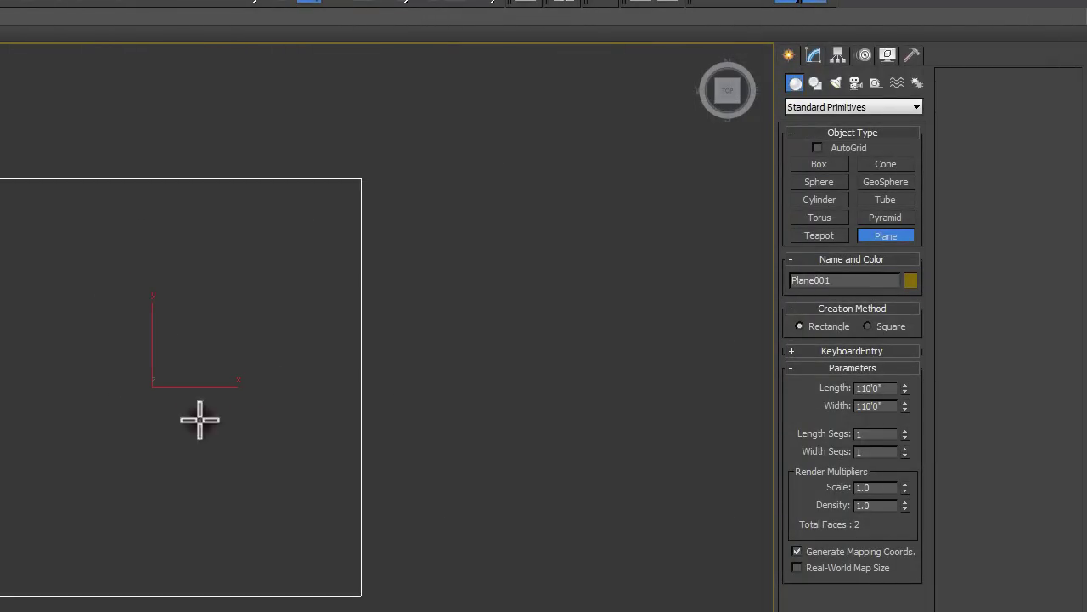
Add an Edit Poly modifier to the plane and display it shaded in an angled orthographic view
click(813, 54)
click(822, 124)
alt+middle_drag(518, 421, 474, 318)
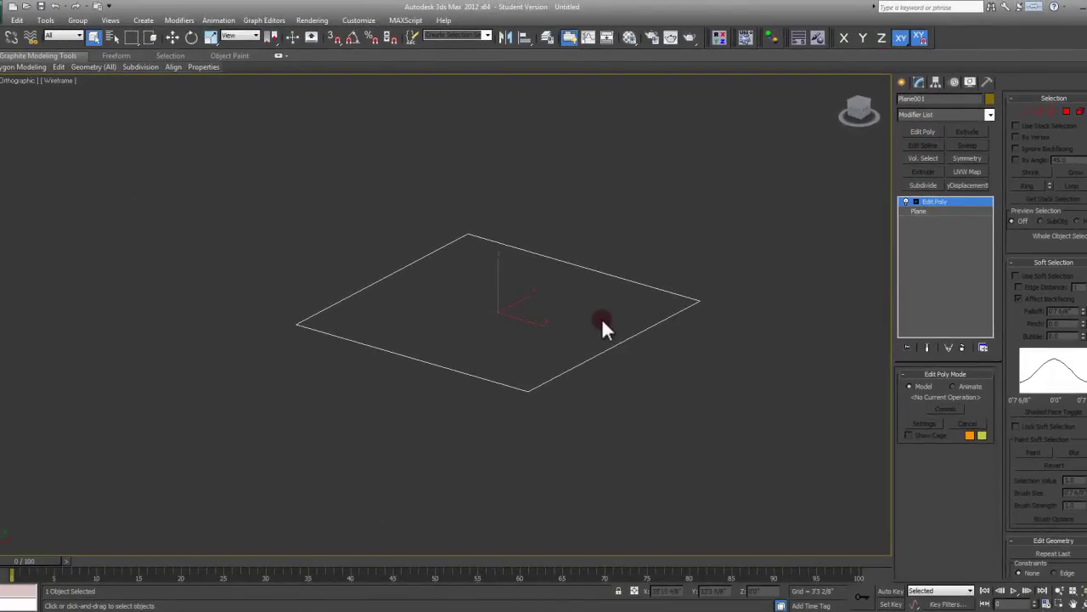
scroll(602, 327, up, 3)
middle_drag(590, 332, 611, 364)
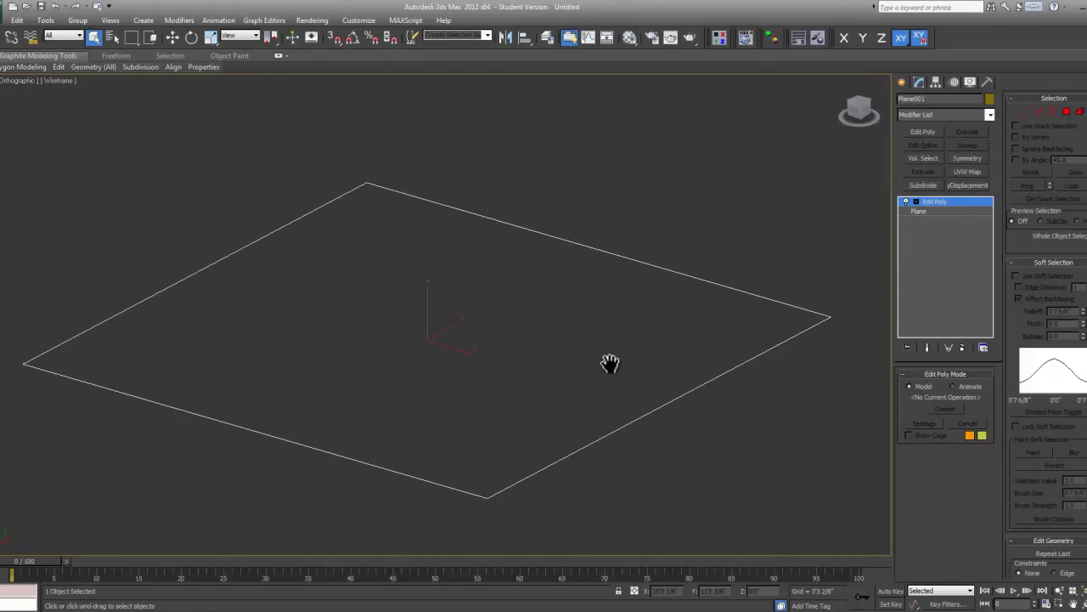
scroll(607, 357, up, 1)
key(F3)
scroll(601, 332, down, 2)
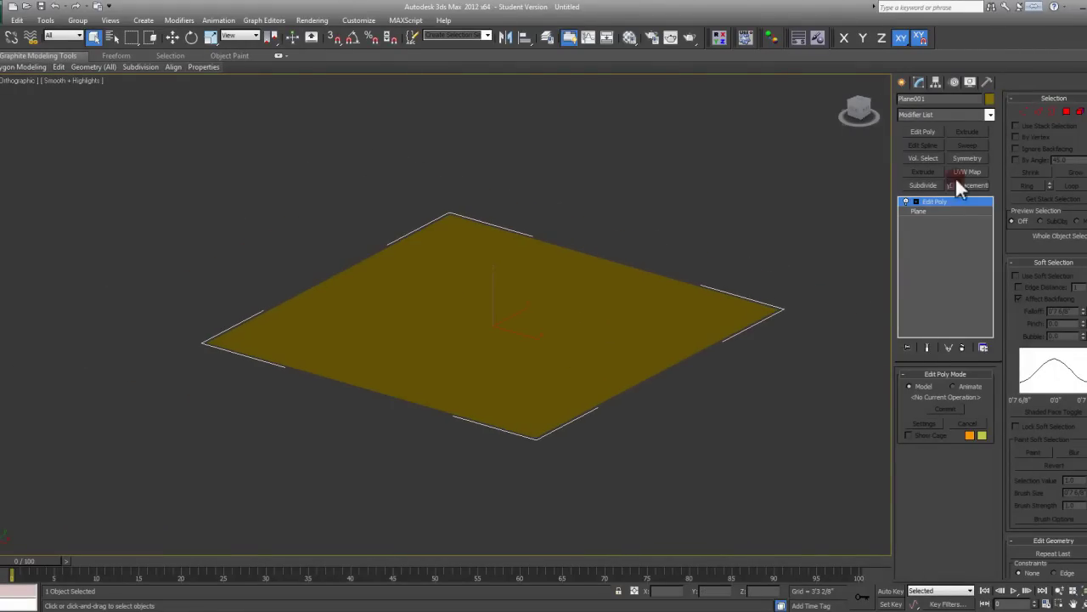
Select the plane's polygon and extrude it 17 feet to form the ground floor
click(1067, 113)
middle_drag(699, 308, 616, 360)
click(588, 354)
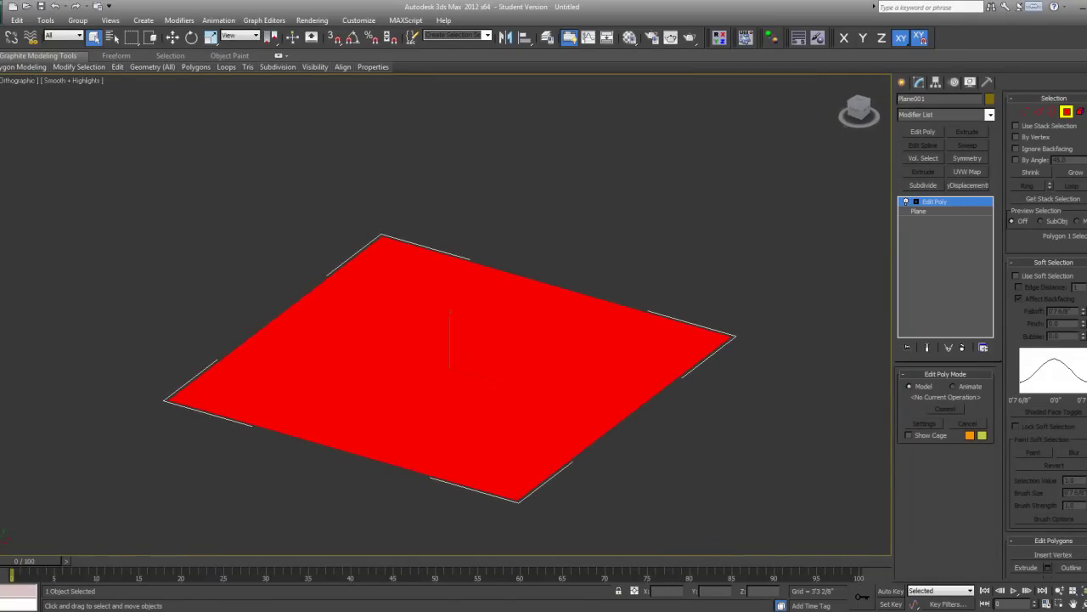
scroll(1024, 243, down, 1)
scroll(1024, 243, down, 5)
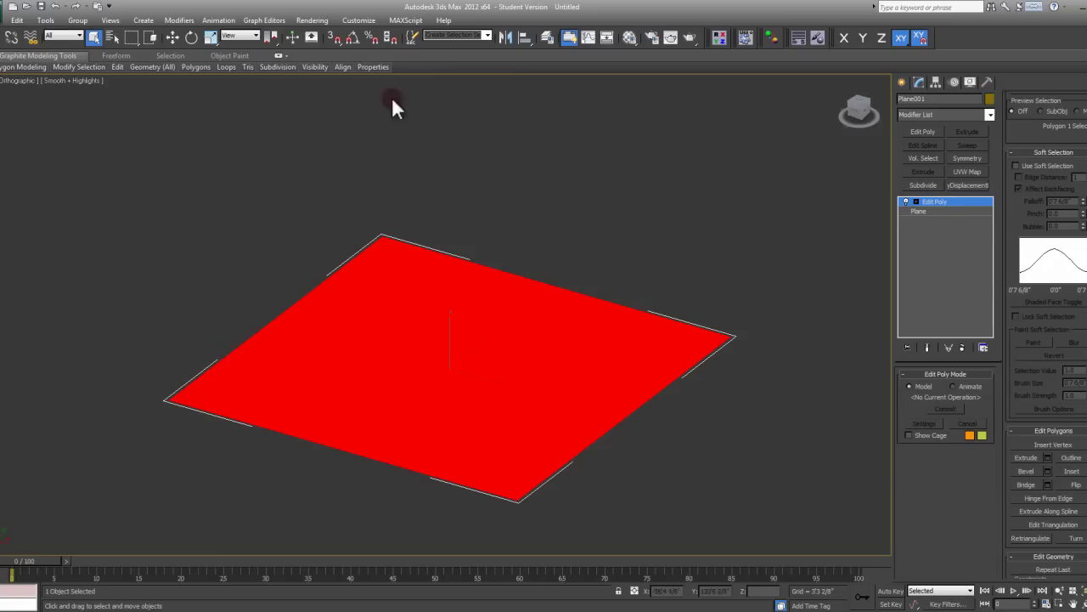
click(279, 55)
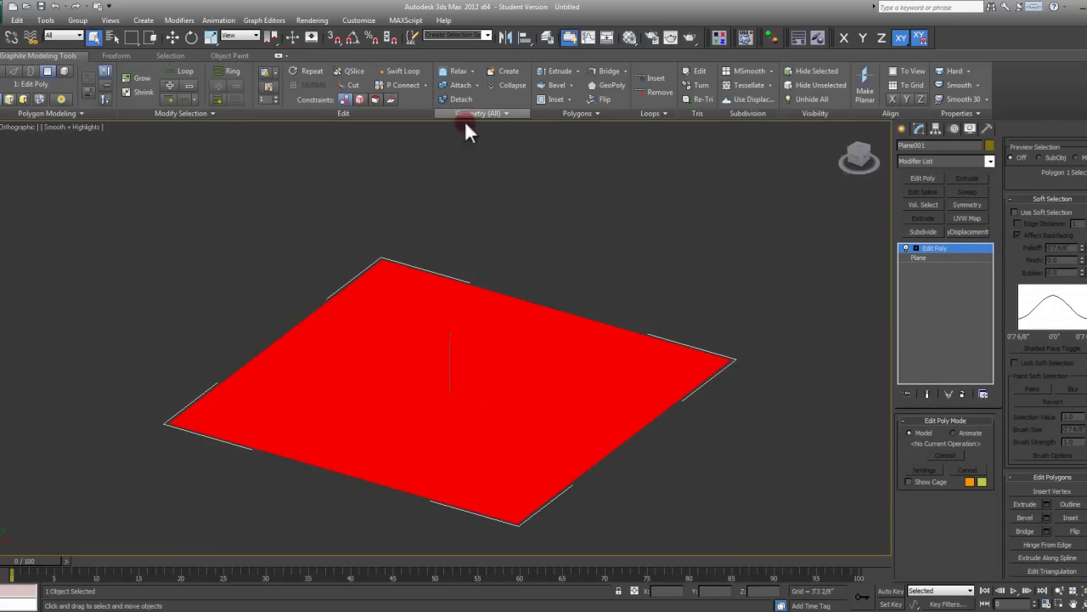
click(578, 69)
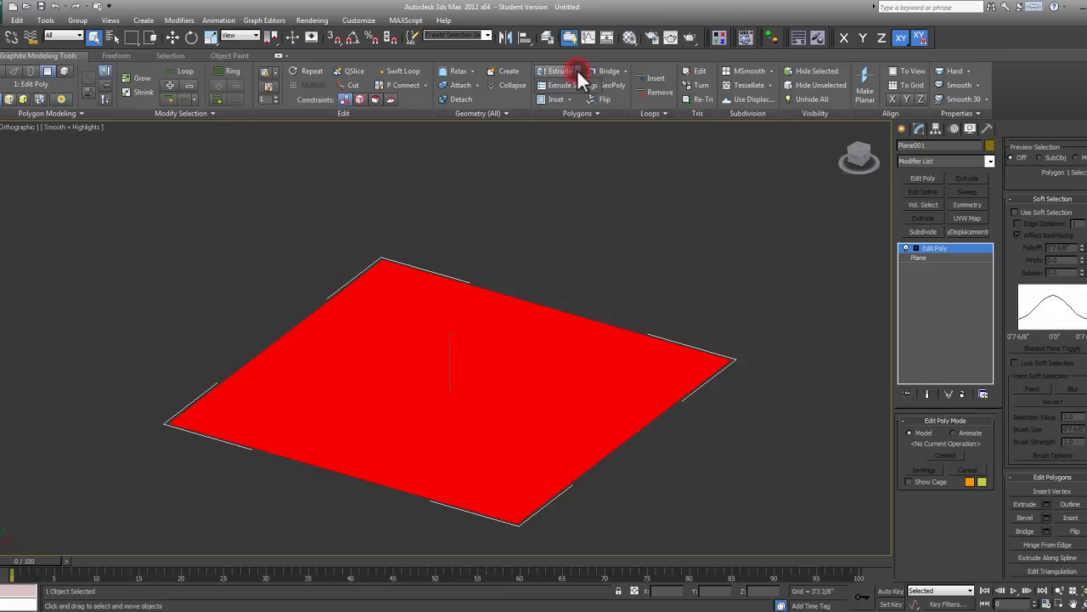
click(567, 80)
middle_drag(552, 273, 577, 255)
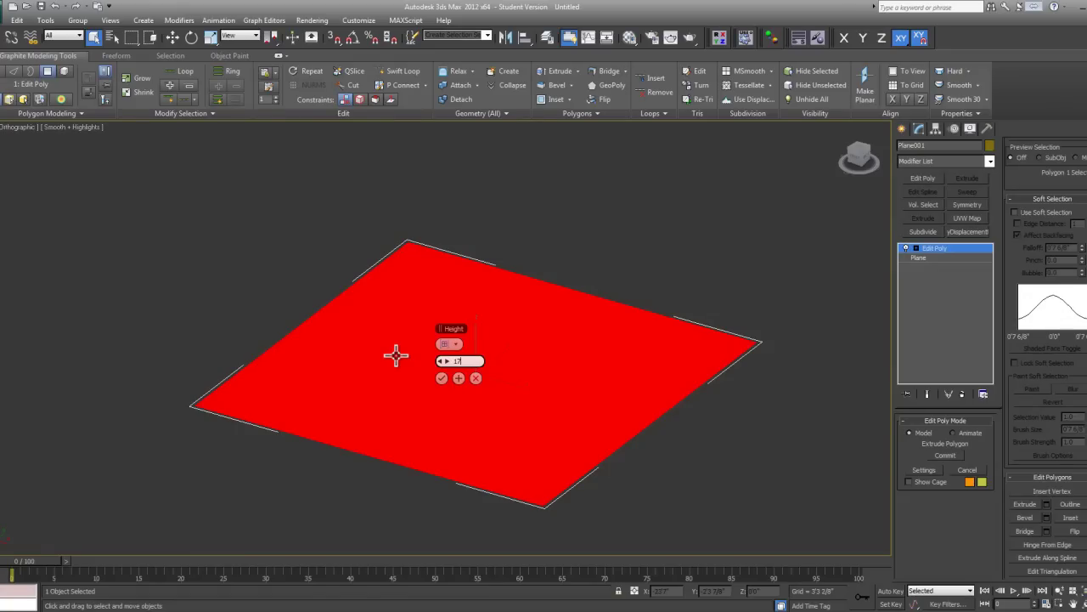
key(Return)
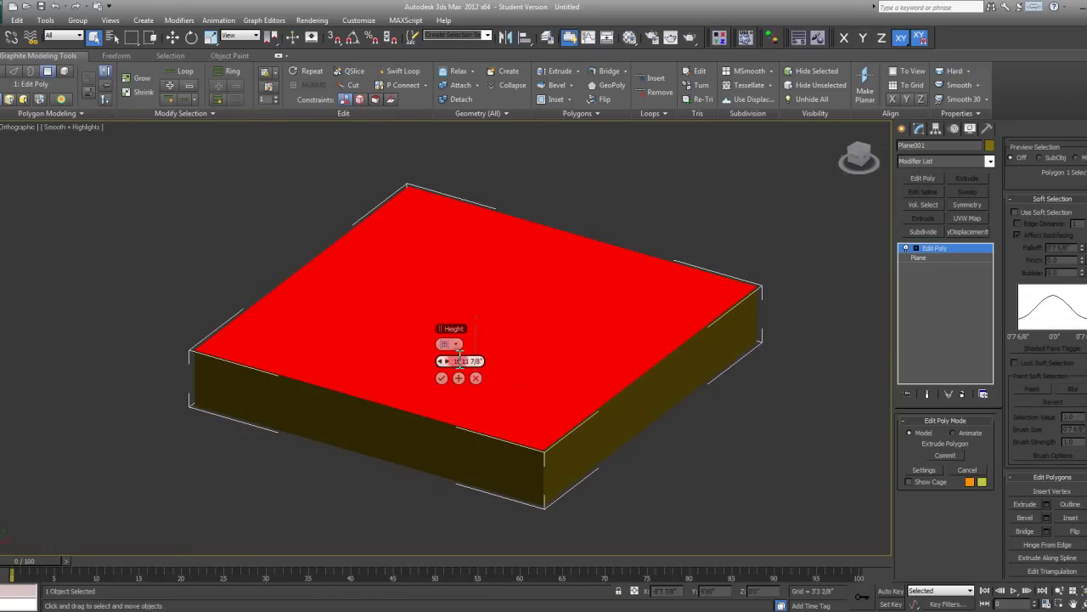
click(442, 377)
Extrude the top polygon 1 foot as the first floor band and turn on edged faces display
mouse_move(486, 309)
middle_down()
mouse_move(481, 320)
mouse_move(483, 300)
middle_up()
click(577, 72)
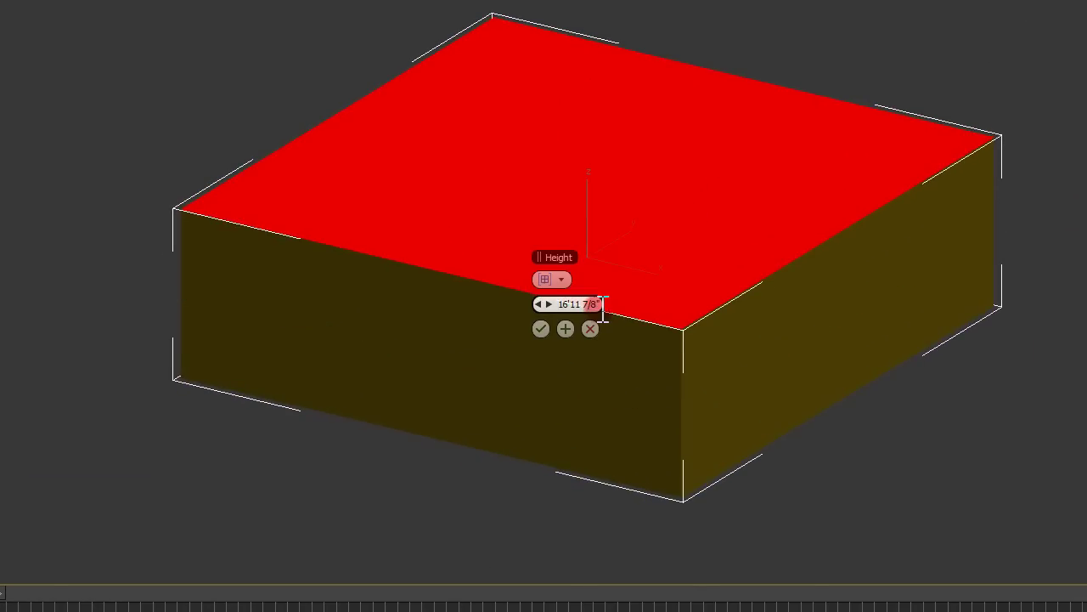
drag(598, 307, 489, 303)
text(1)
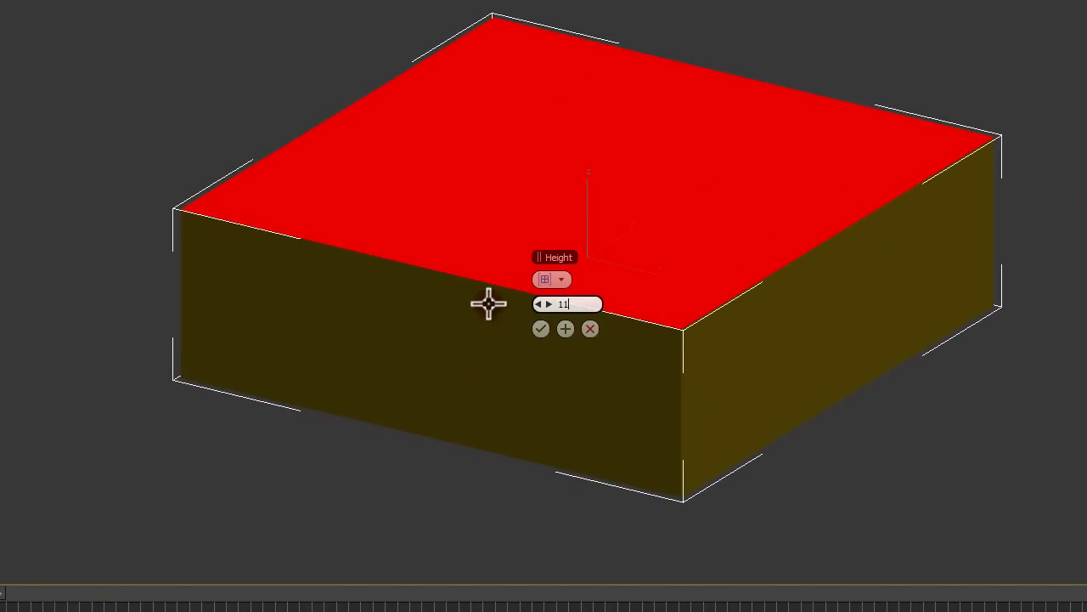
text(1)
key(Return)
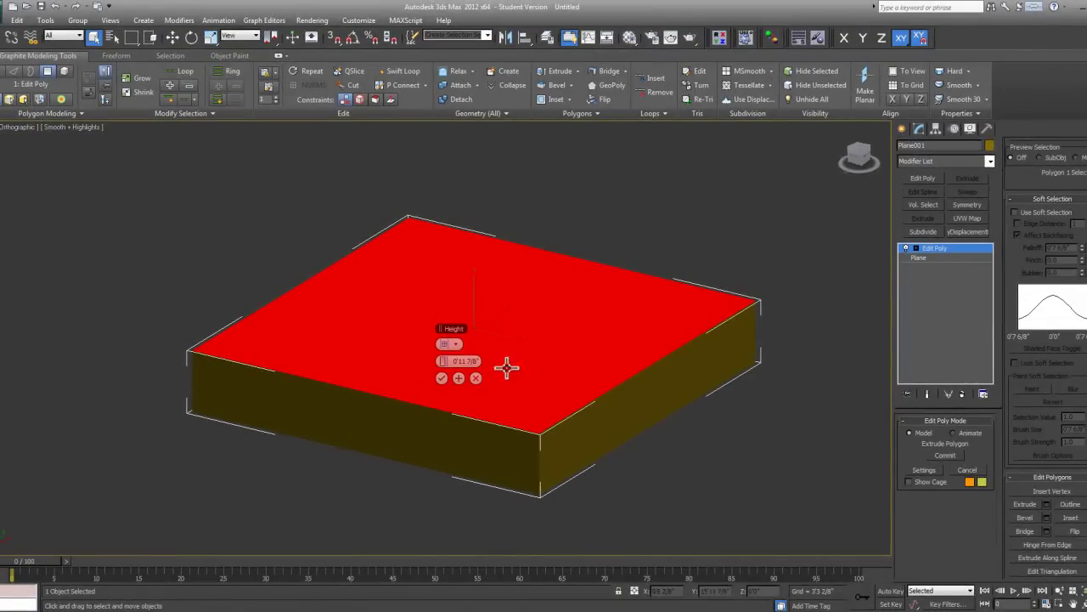
key(F4)
scroll(544, 388, up, 5)
mouse_move(524, 385)
alt+middle_down()
mouse_move(544, 403)
mouse_move(524, 388)
mouse_move(578, 334)
mouse_move(512, 391)
alt+middle_up()
scroll(546, 358, down, 5)
click(442, 378)
Extrude the top polygon another 9 feet above the first thin band
alt+middle_drag(443, 378, 510, 374)
click(578, 71)
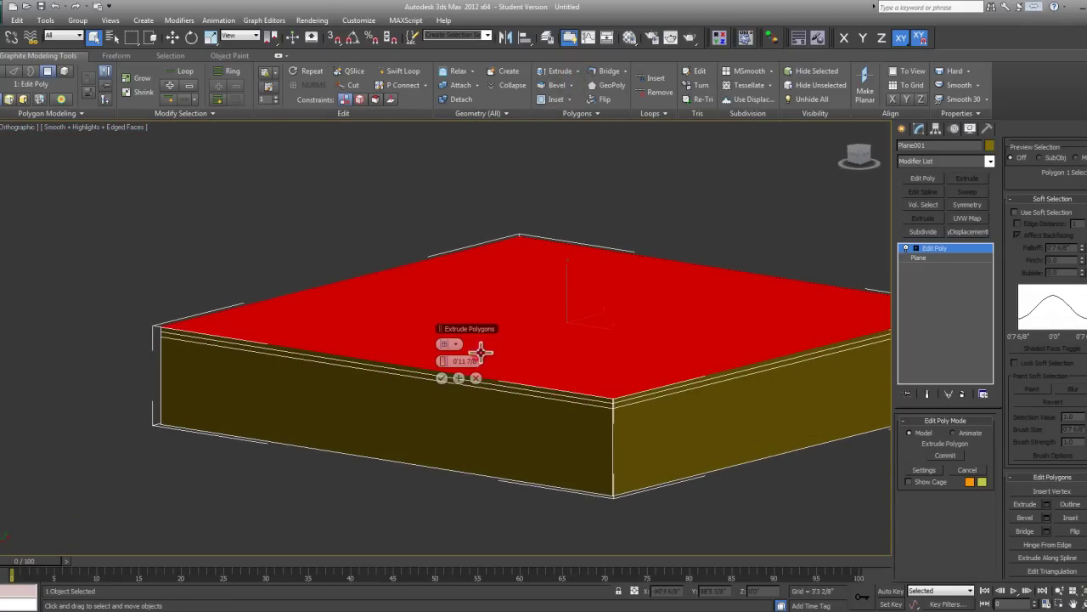
click(449, 358)
text(9')
key(Return)
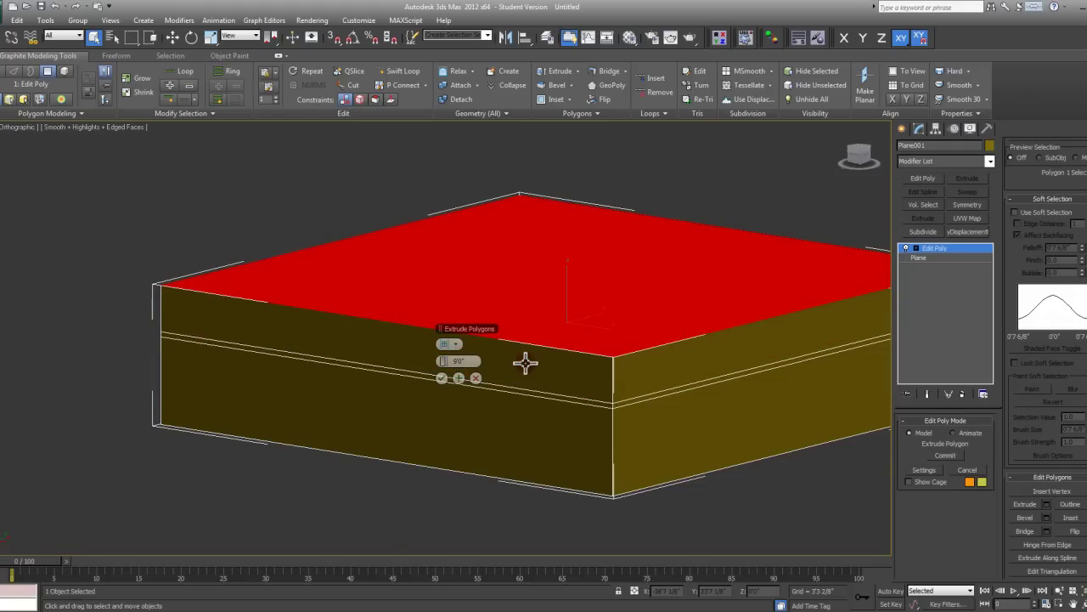
click(440, 377)
Extrude the top polygon 1 foot above the first 9-foot storey
click(573, 71)
click(576, 71)
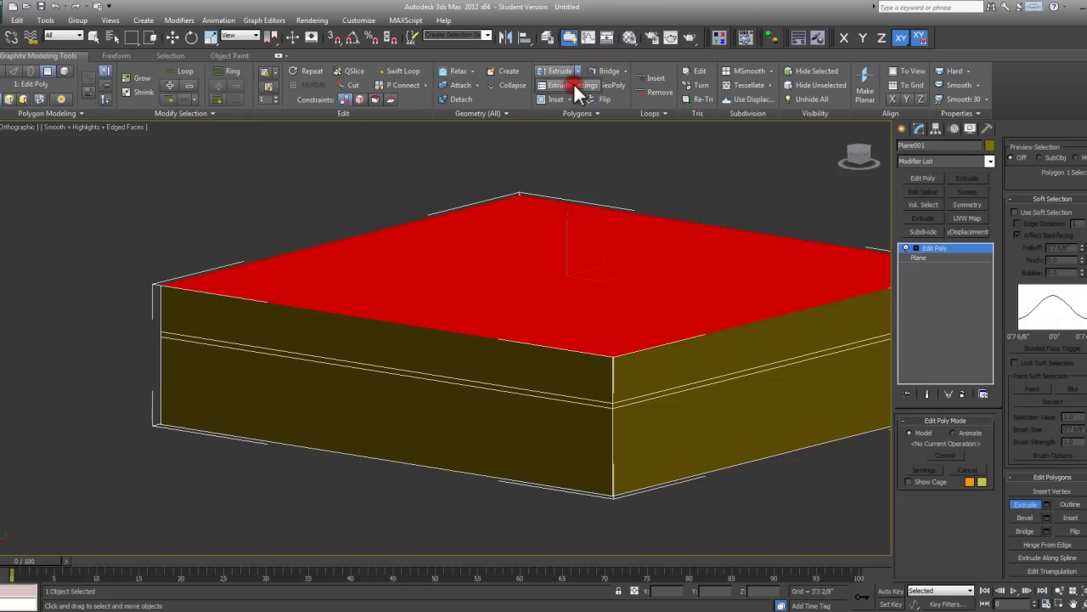
click(573, 83)
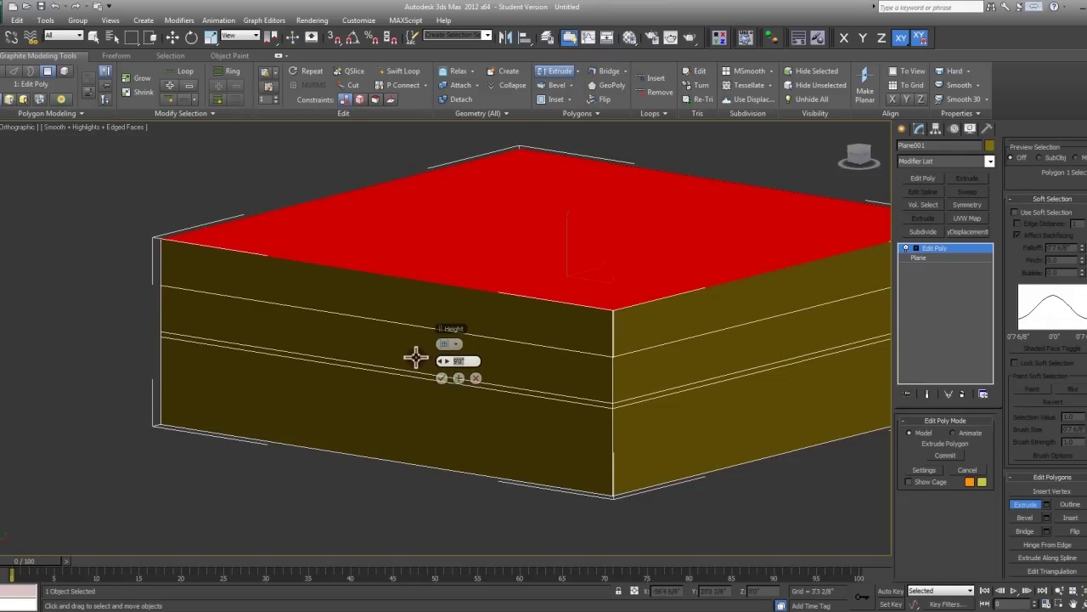
text(0'11 7/8")
key(Return)
click(442, 378)
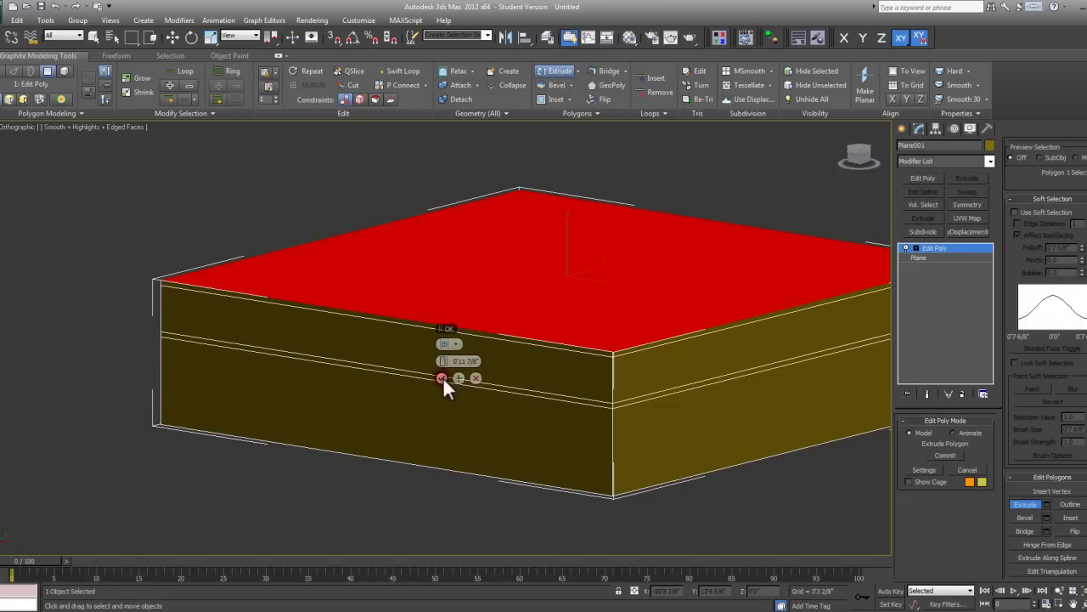
Re-enter the second thin band's extrusion height as 12 inches and apply it
double_click(471, 360)
drag(446, 358, 443, 362)
double_click(472, 361)
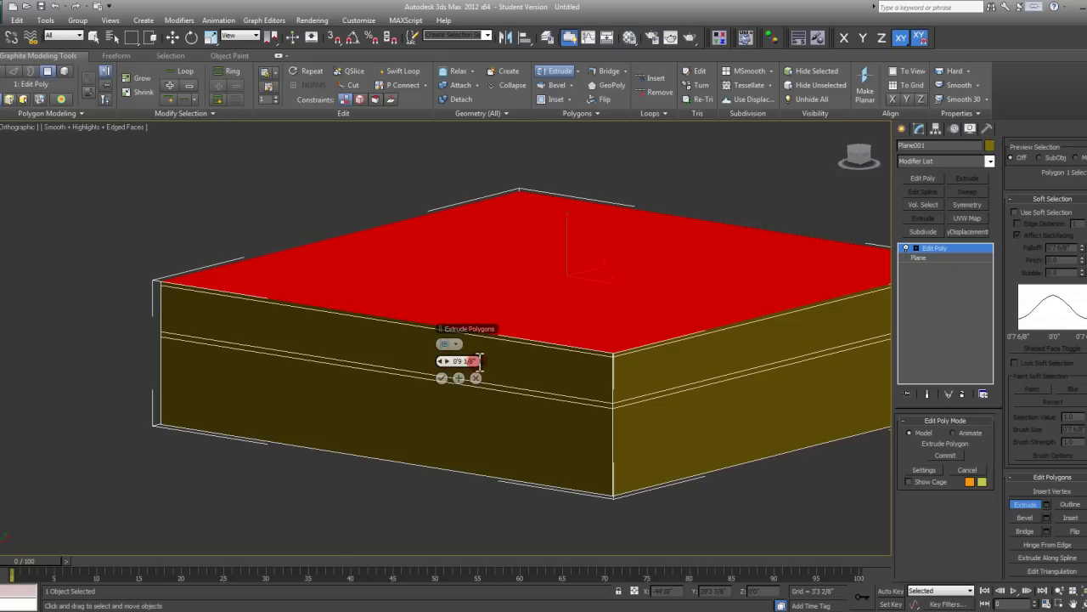
key(Return)
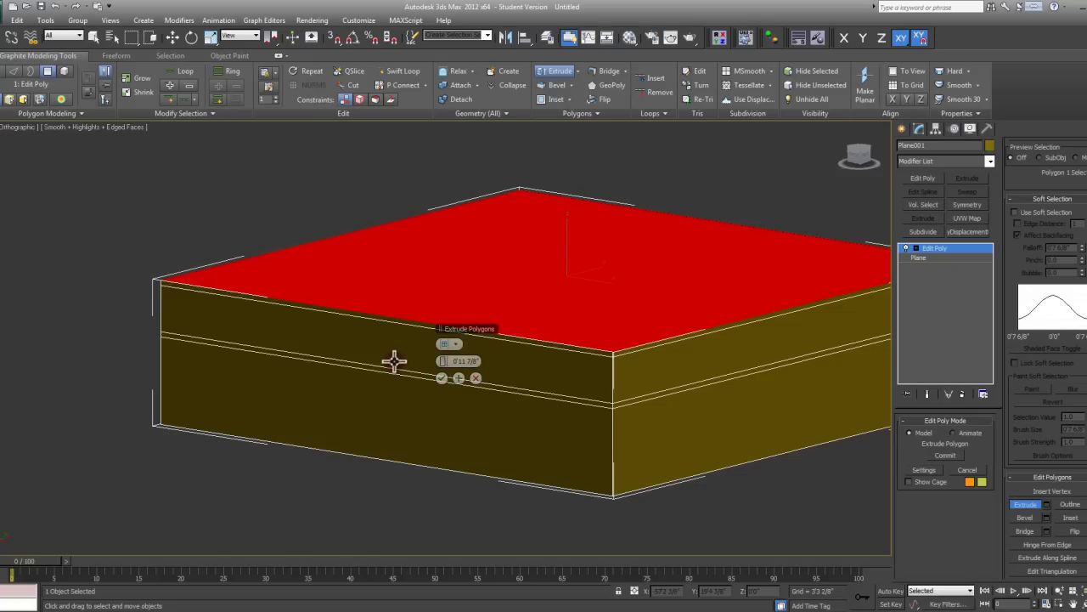
click(454, 358)
text(12)
key(Return)
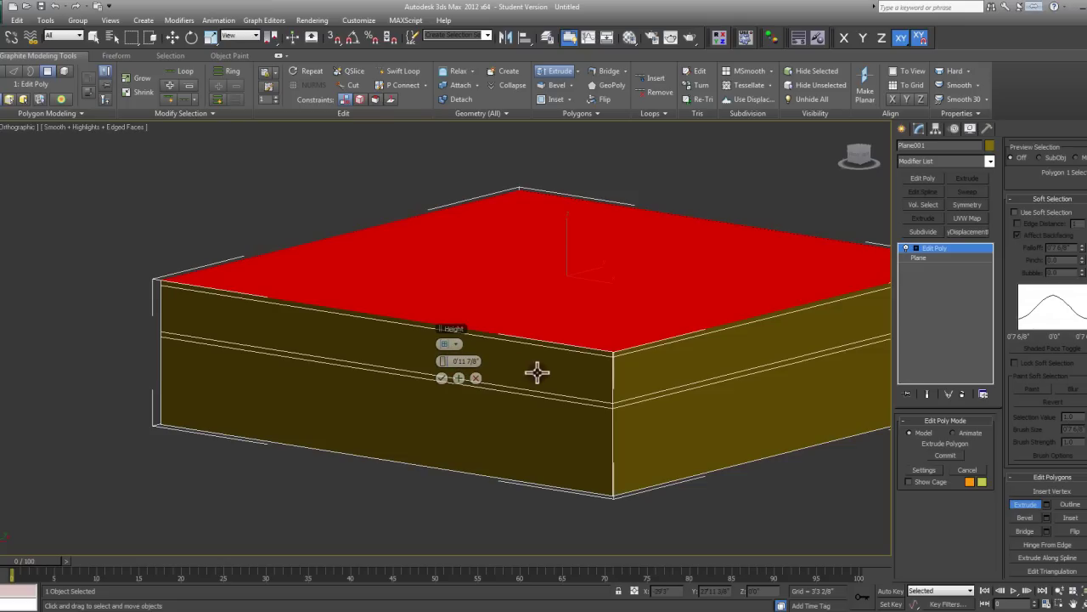
click(444, 377)
Extrude the top polygon 9 feet above the second thin band to form the next storey
middle_drag(498, 328, 481, 340)
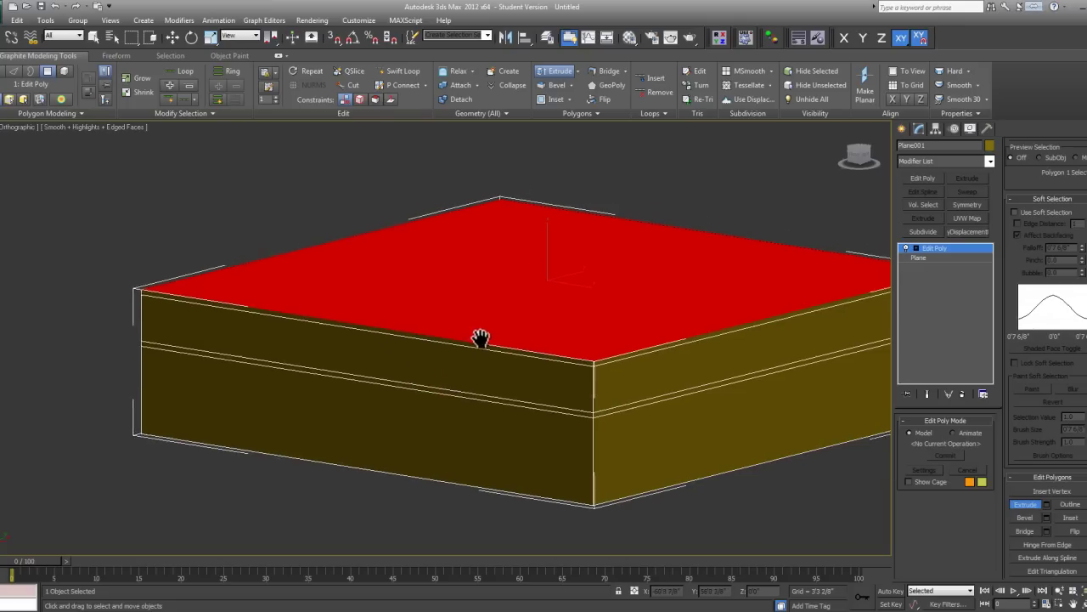
alt+middle_drag(503, 299, 488, 306)
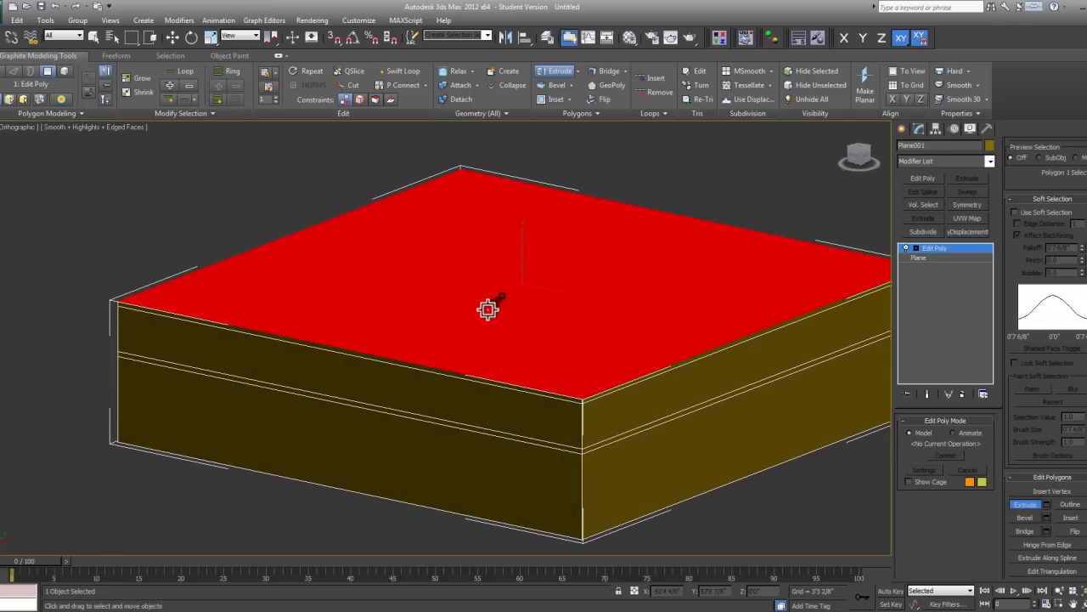
click(578, 70)
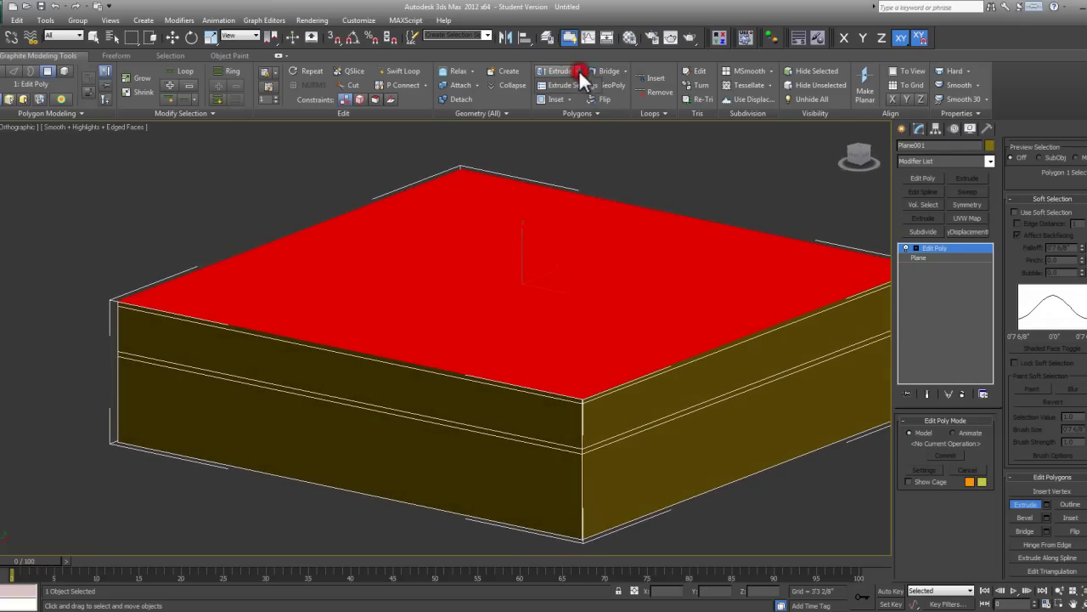
click(587, 83)
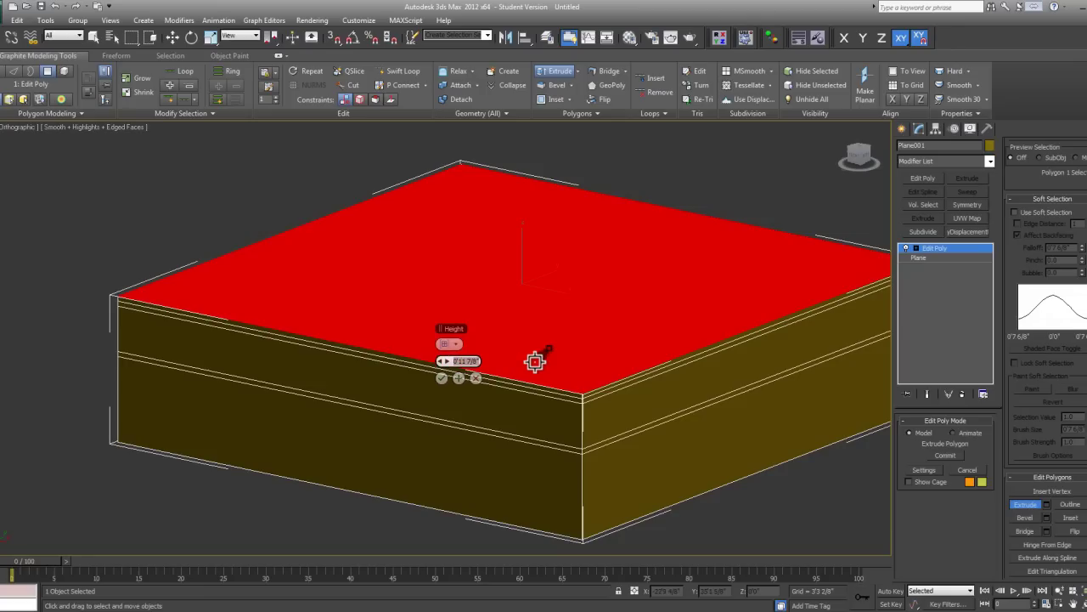
text(9')
key(Return)
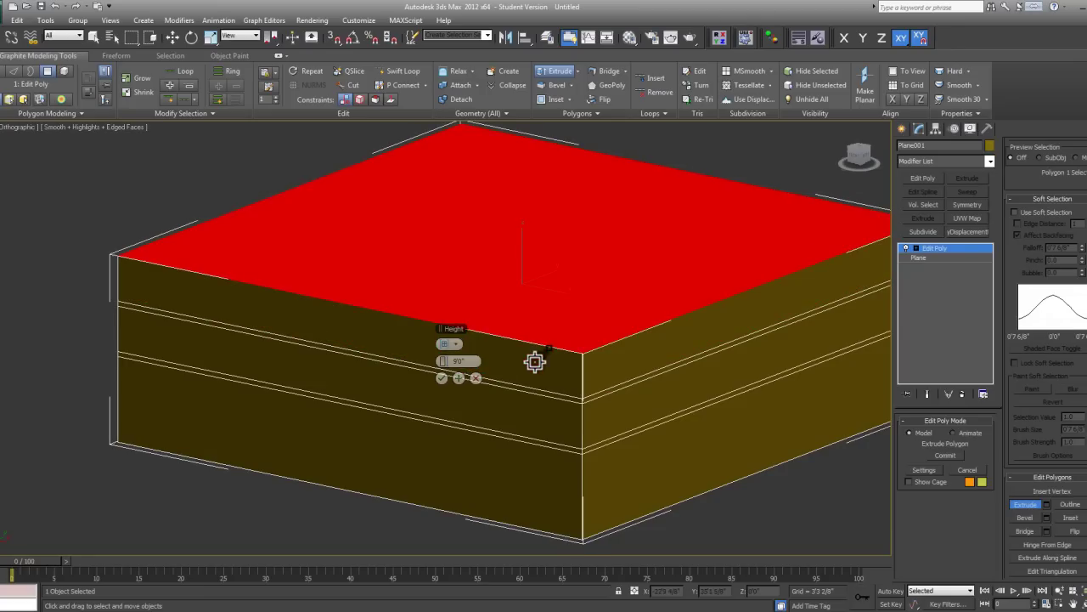
click(443, 377)
Extrude the top polygon 1 foot above the second 9-foot storey as the third thin band
click(578, 71)
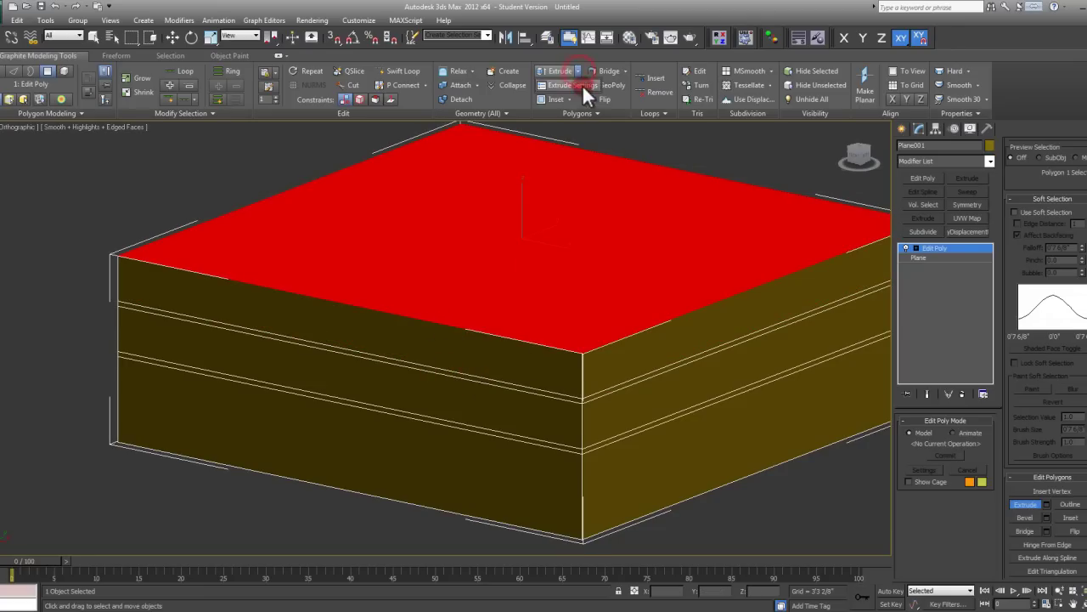
drag(475, 362, 404, 361)
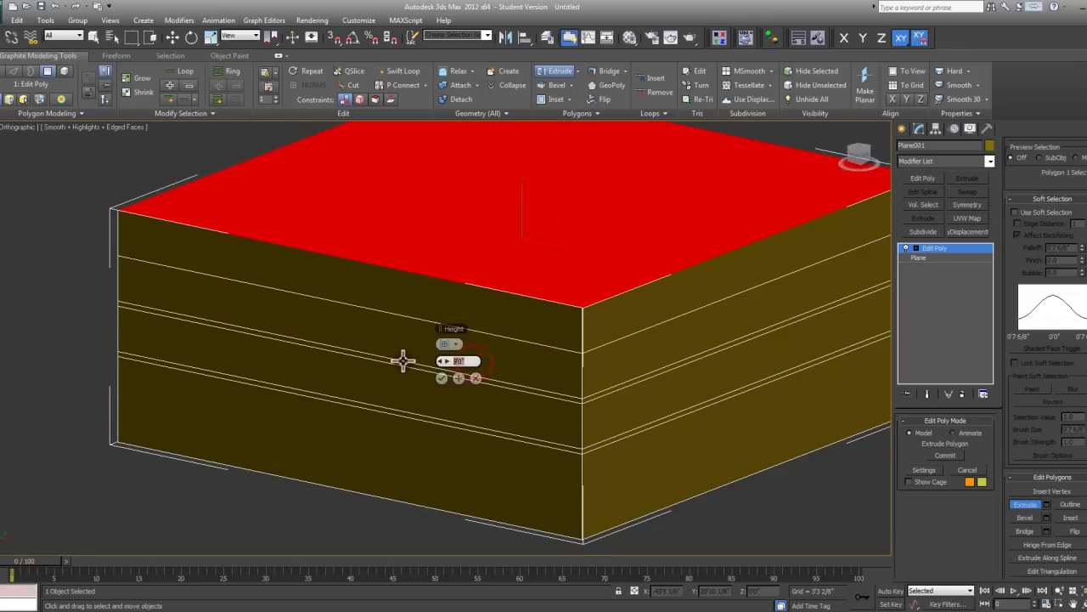
text(1')
key(Return)
click(442, 377)
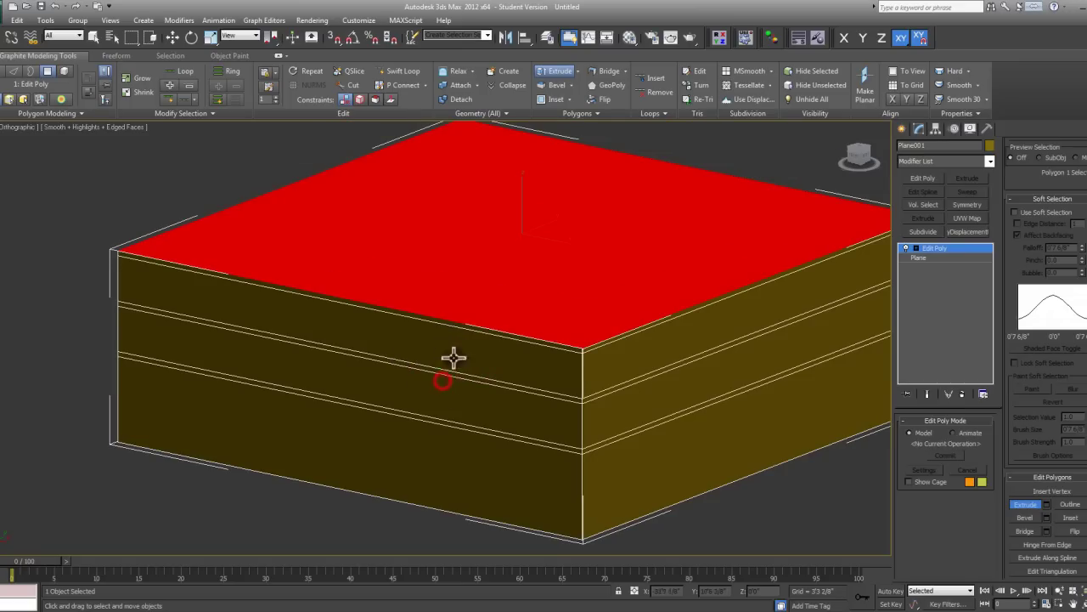
click(573, 71)
click(575, 71)
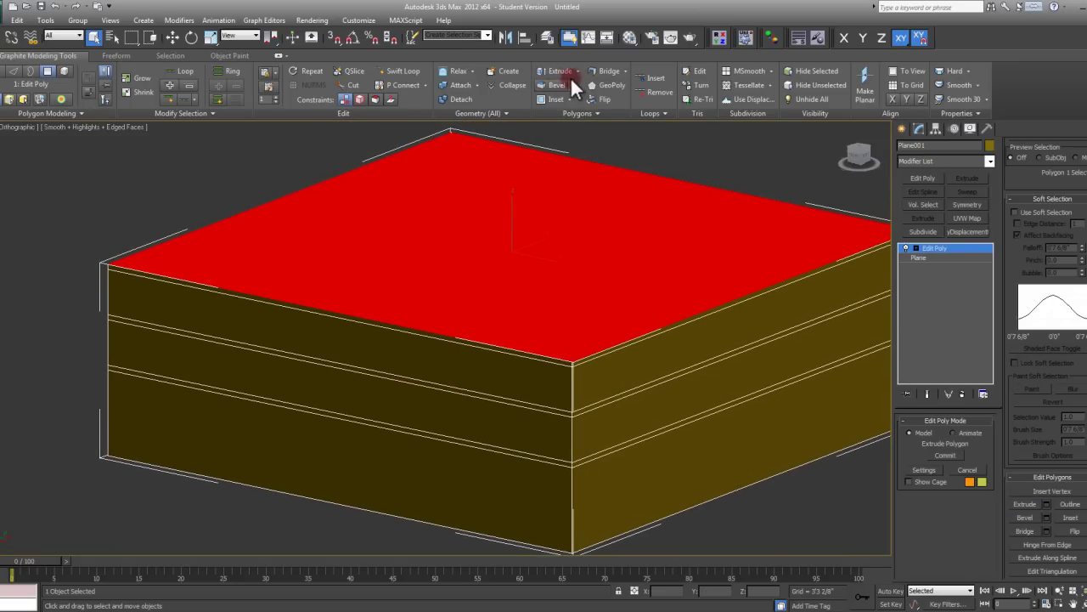
click(574, 69)
click(576, 81)
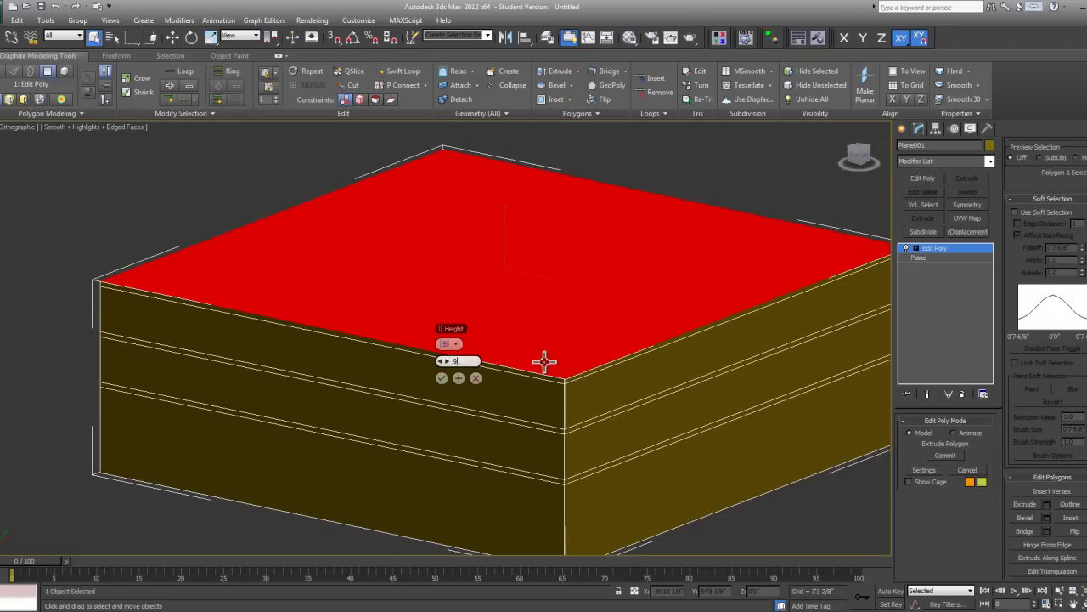
text(9)
key(Return)
scroll(536, 344, down, 3)
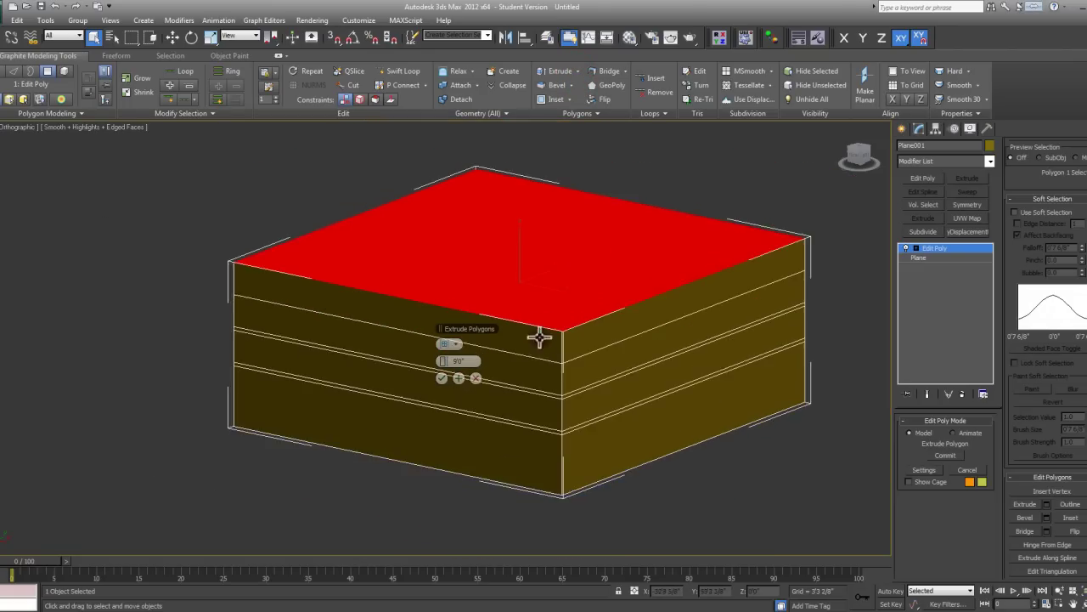
click(475, 378)
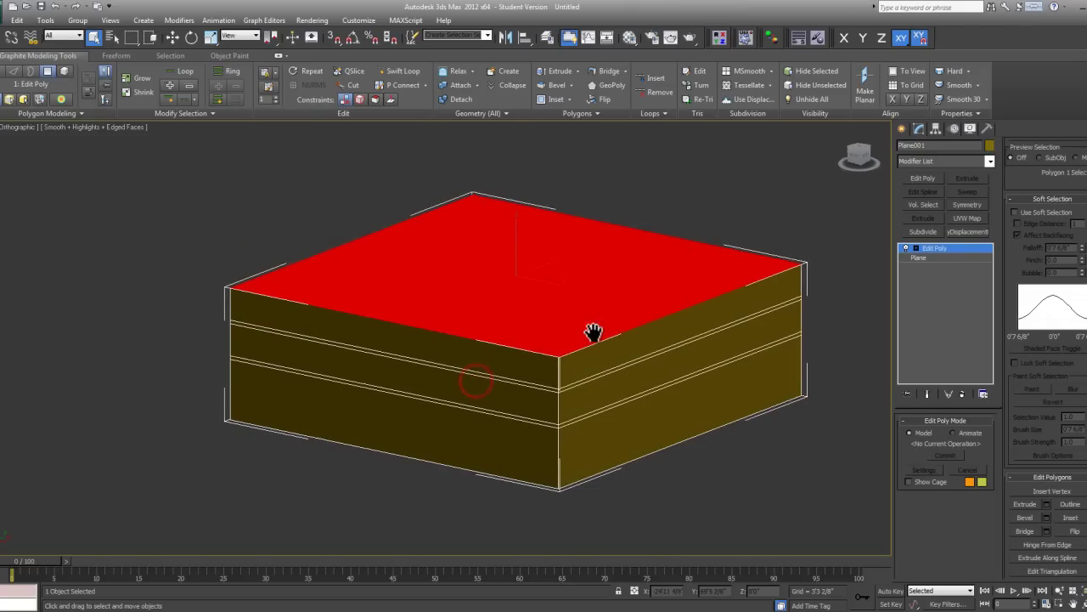
Try to extrude the top polygon again with the last extrusion settings, and undo it
click(560, 188)
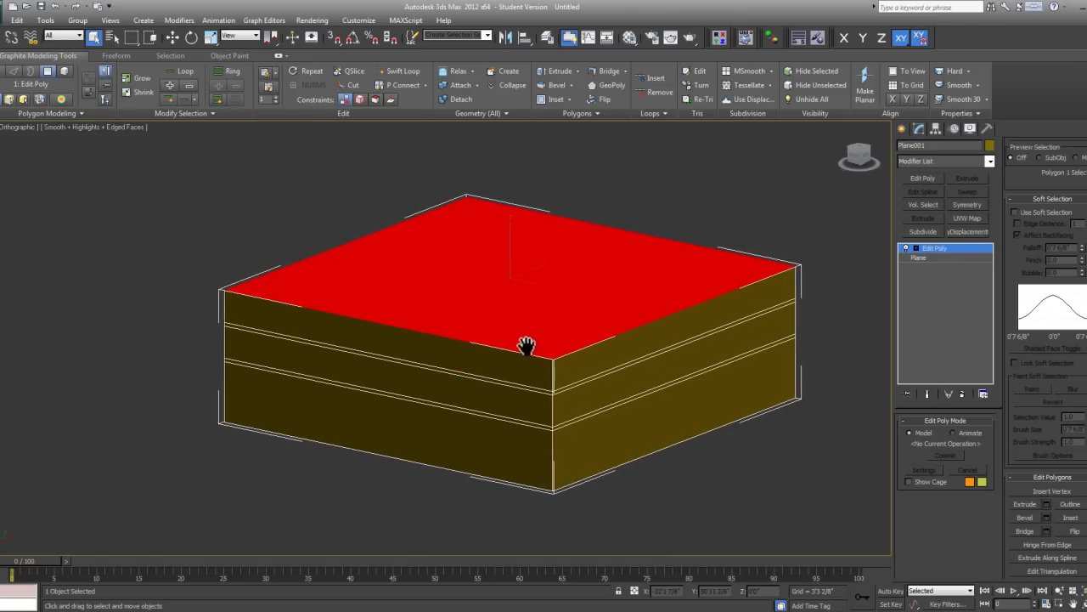
scroll(548, 348, up, 2)
key(shift+e)
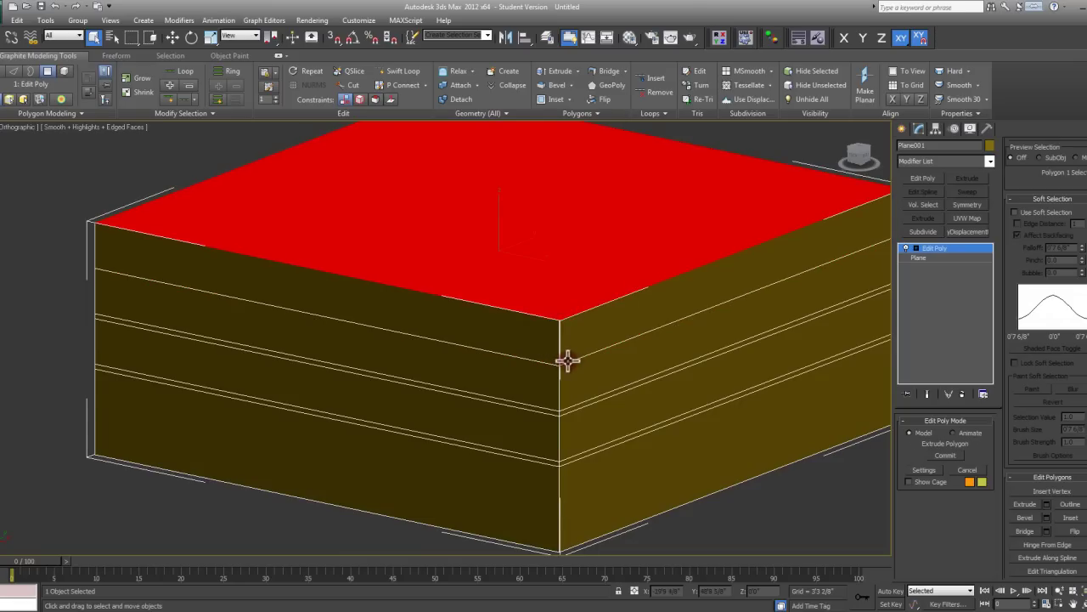
key(ctrl+z)
key(ctrl+z)
key(ctrl+z)
key(ctrl+z)
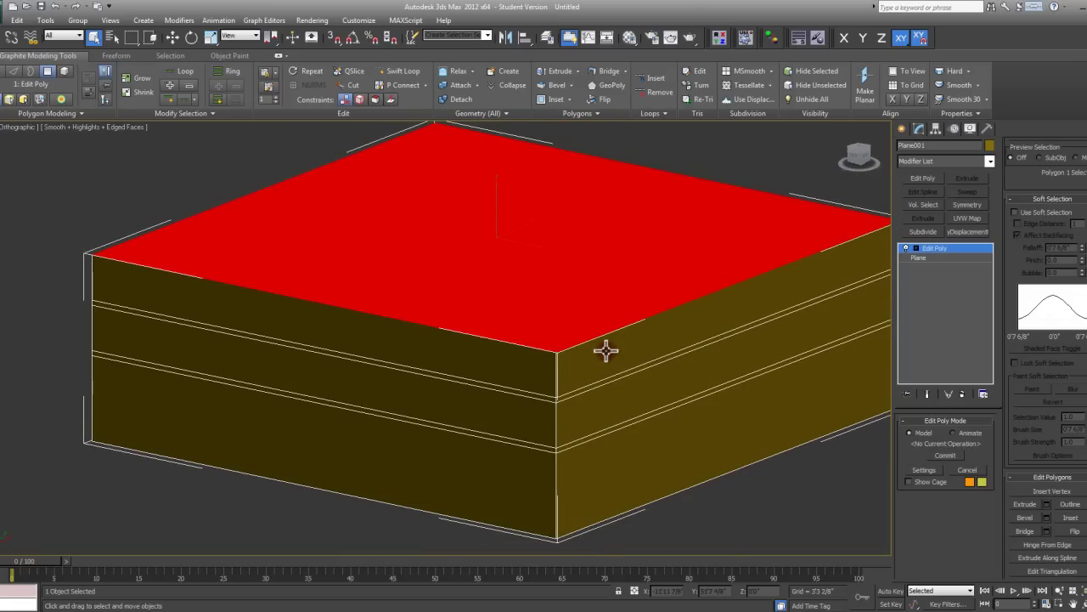
Undo the upper extrusions until only the ground floor, one thin band and one 9-foot storey are left
mouse_move(606, 350)
alt+middle_down()
mouse_move(595, 371)
mouse_move(580, 347)
mouse_move(597, 340)
alt+middle_up()
key(shift+e)
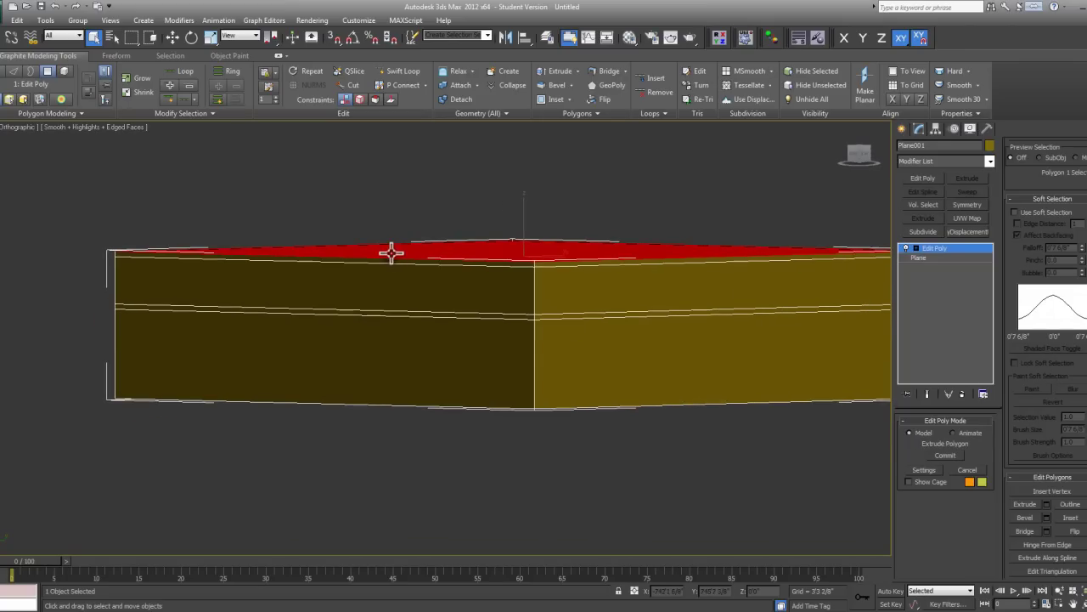
scroll(392, 251, up, 2)
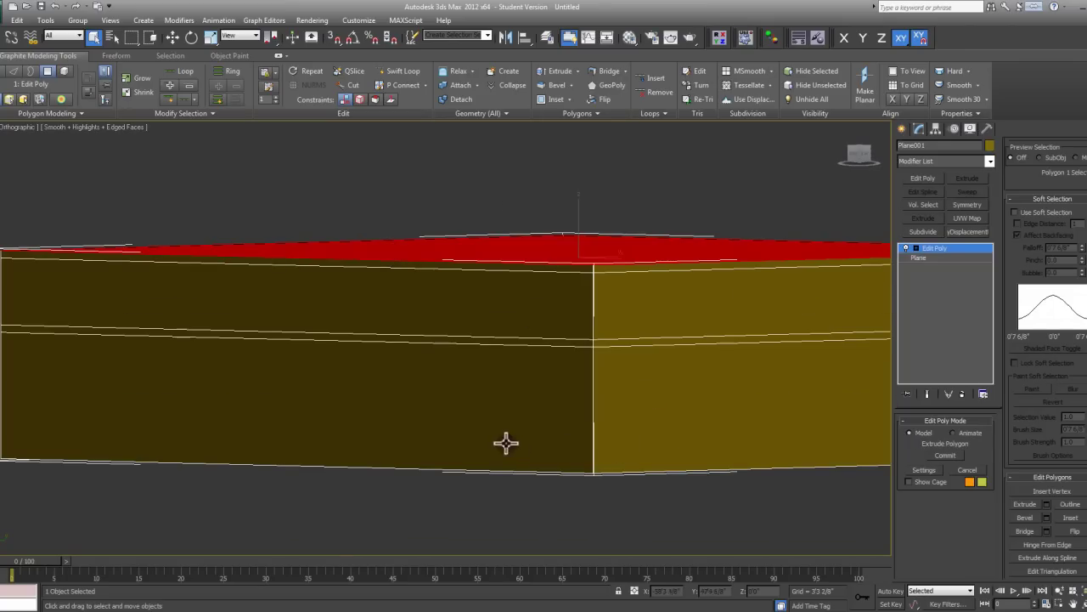
middle_drag(593, 342, 611, 357)
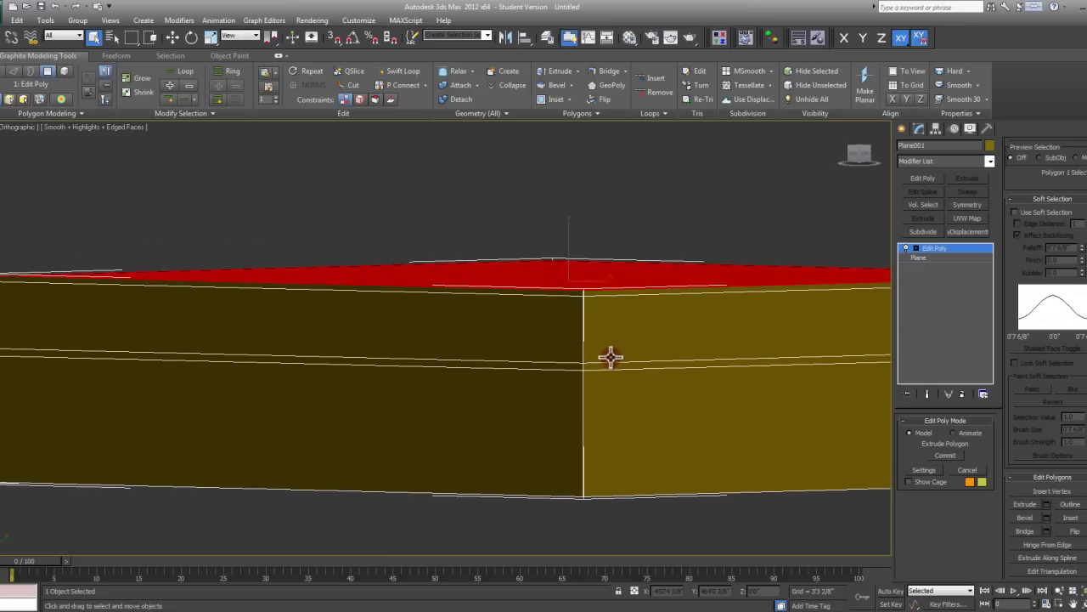
key(ctrl+z)
key(ctrl+z)
alt+middle_drag(609, 355, 711, 469)
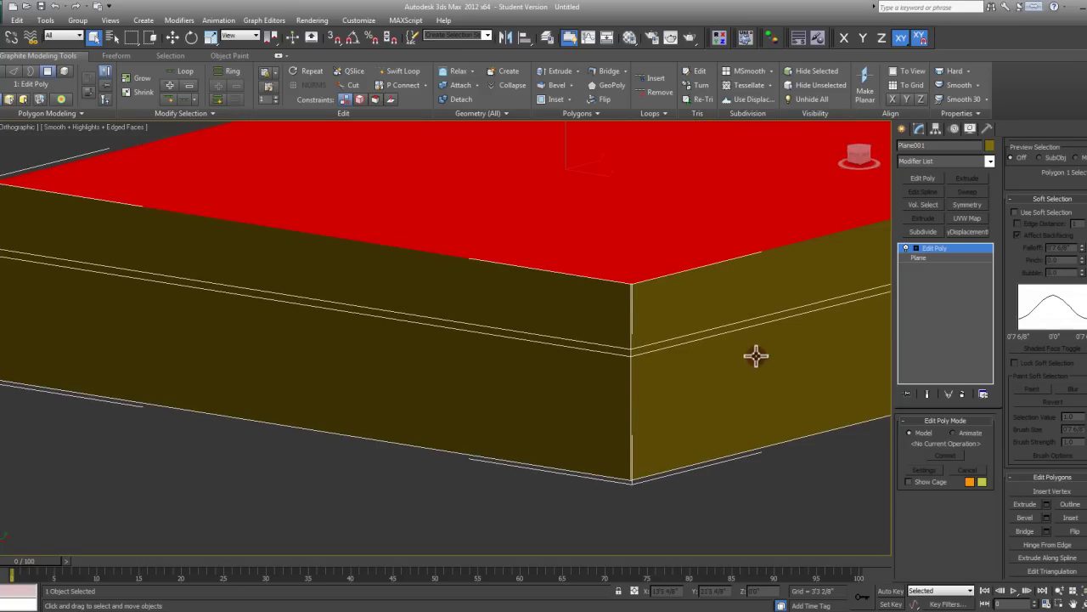
scroll(651, 323, down, 2)
middle_drag(651, 323, 559, 347)
scroll(592, 328, down, 2)
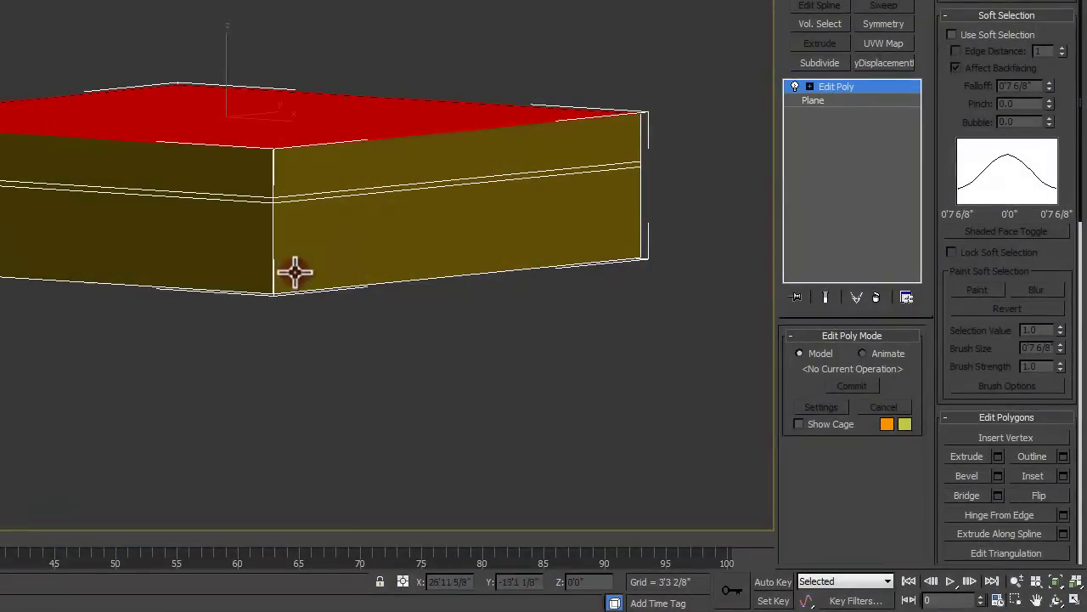
mouse_move(356, 230)
alt+middle_down()
mouse_move(355, 207)
mouse_move(369, 248)
mouse_move(347, 235)
alt+middle_up()
Switch the Edit Poly modifier to edge level and show the building in the front view
click(894, 99)
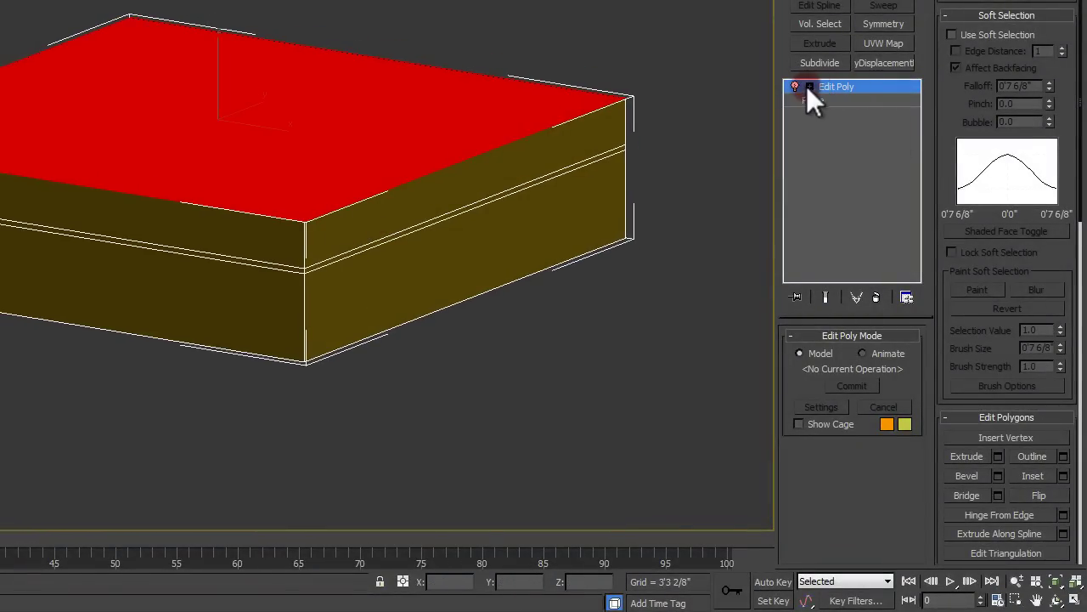
middle_drag(627, 147, 606, 158)
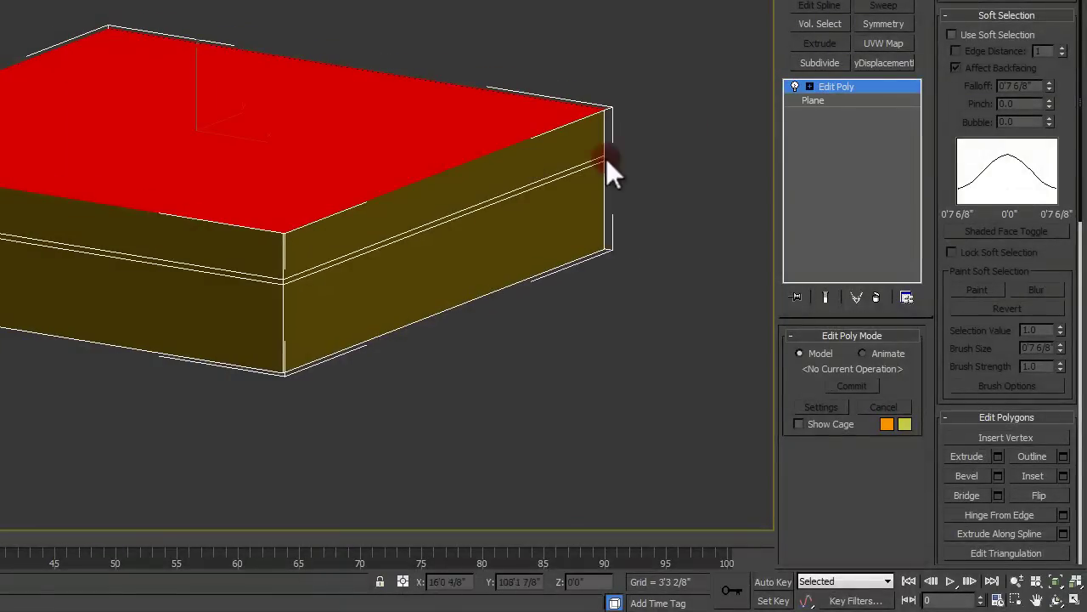
click(810, 85)
click(835, 114)
middle_drag(687, 131, 661, 153)
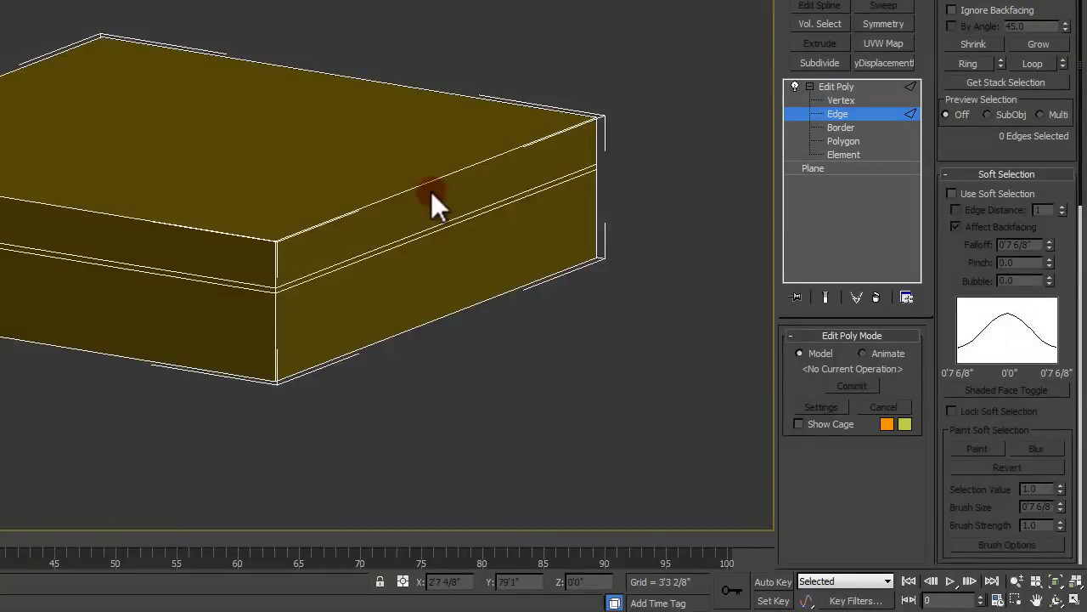
key(f)
scroll(297, 214, down, 4)
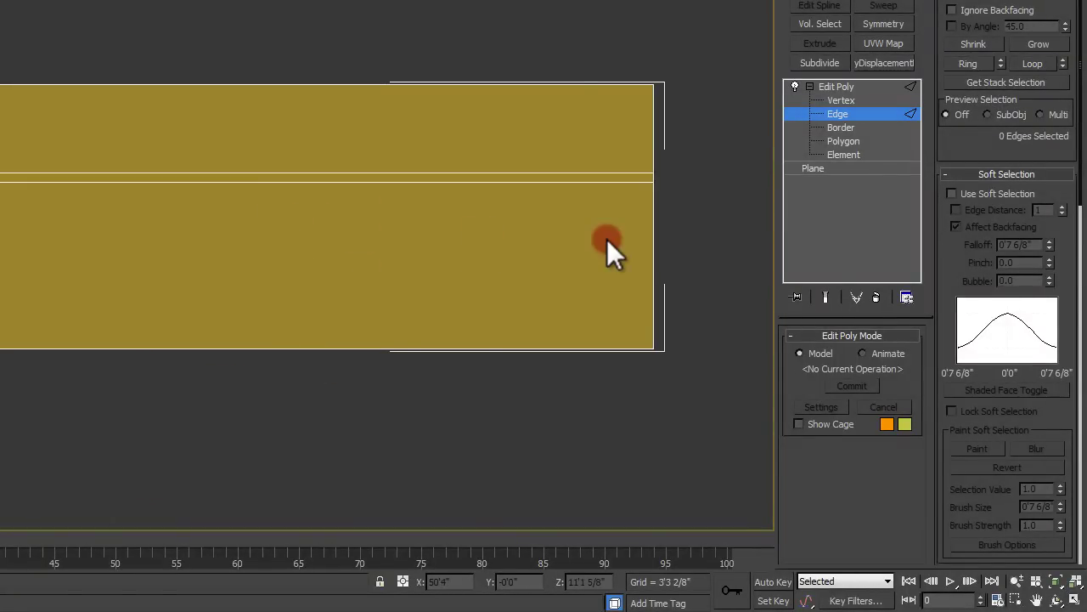
Look through the edge and geometry editing tools available for the Edit Poly modifier
click(477, 291)
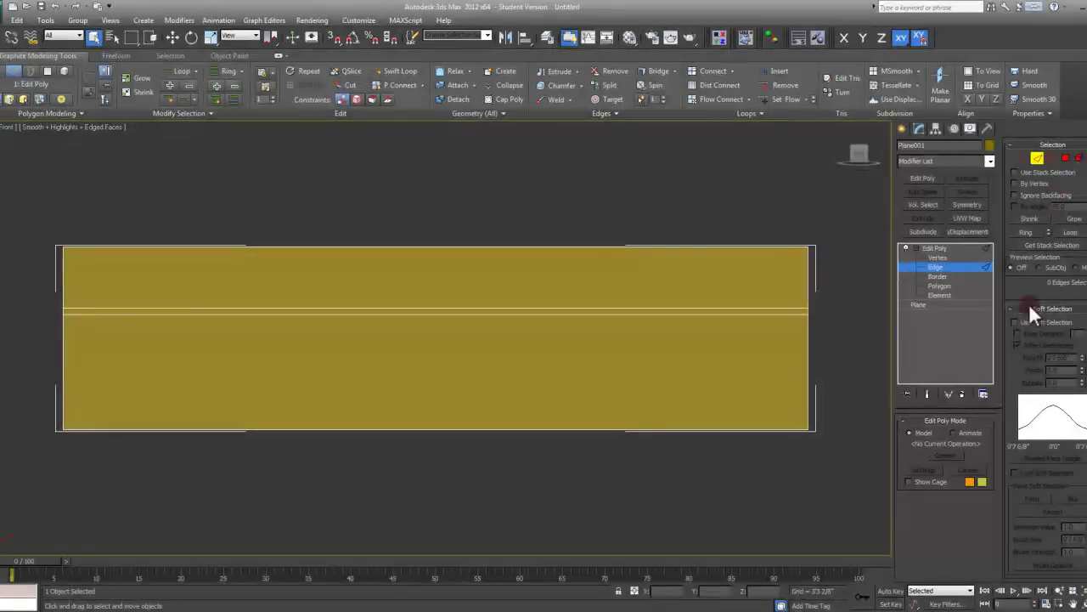
drag(1025, 289, 1021, 331)
scroll(1021, 331, down, 5)
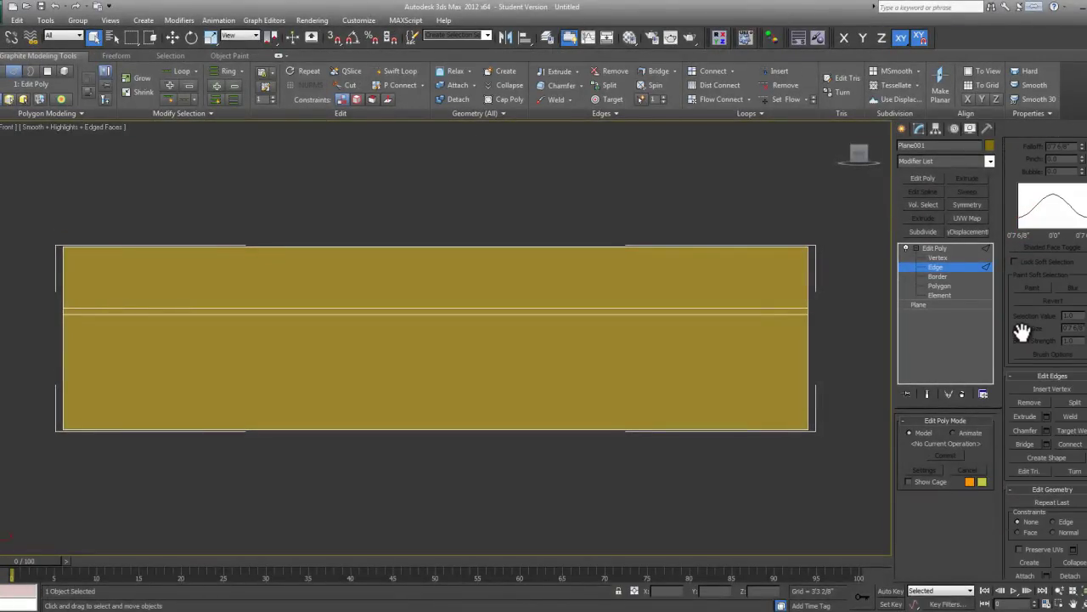
scroll(1023, 332, down, 2)
click(1025, 333)
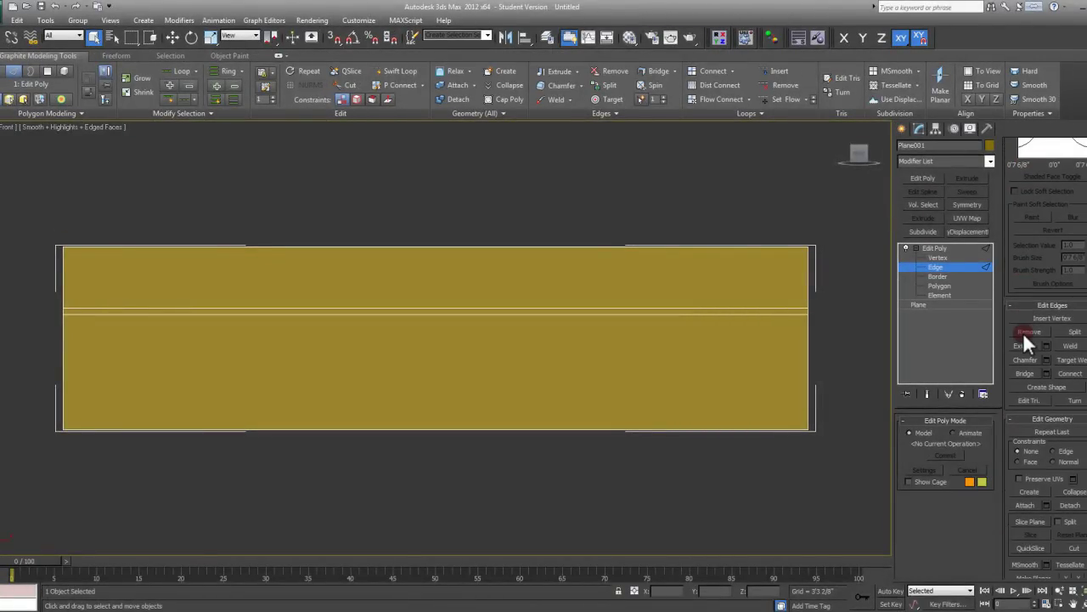
scroll(1023, 333, down, 1)
scroll(1023, 332, down, 2)
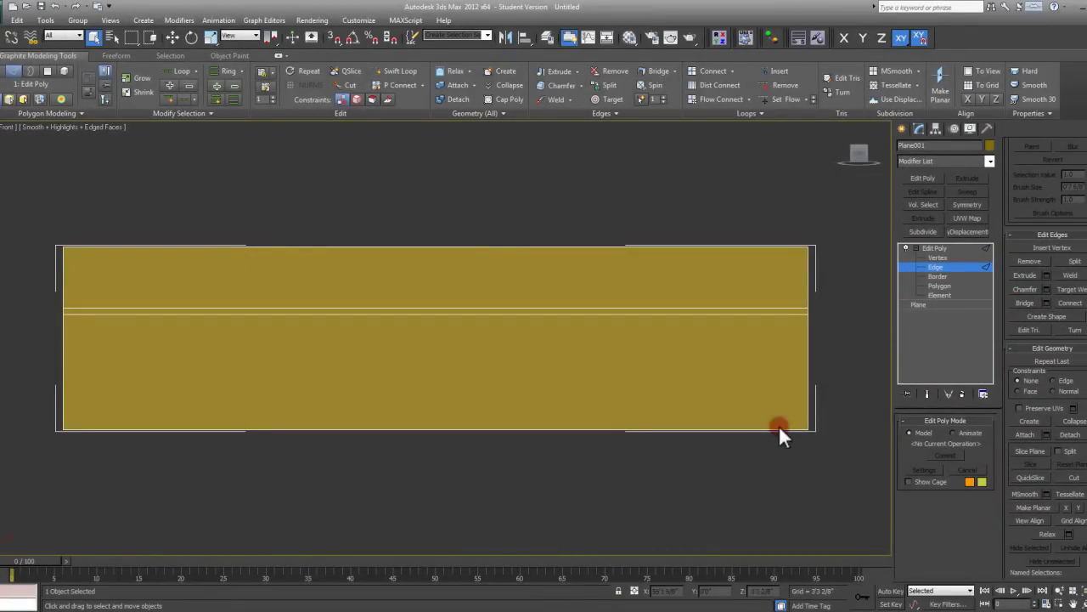
middle_drag(727, 345, 715, 353)
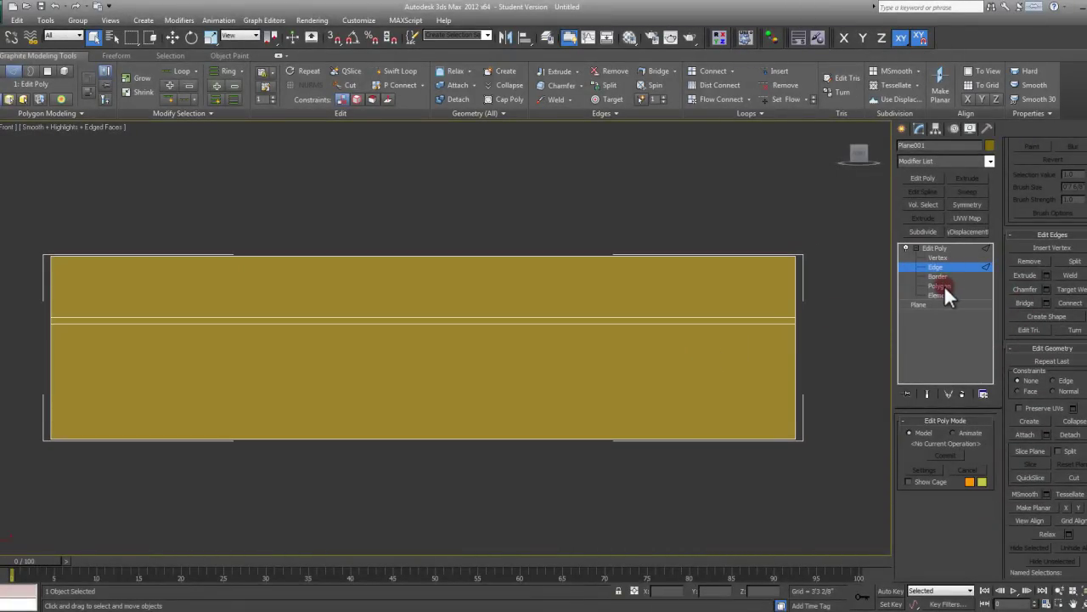
At polygon level with Ignore Backfacing on, select the front polygons of the upper storey and the thin band below it
click(940, 286)
click(717, 291)
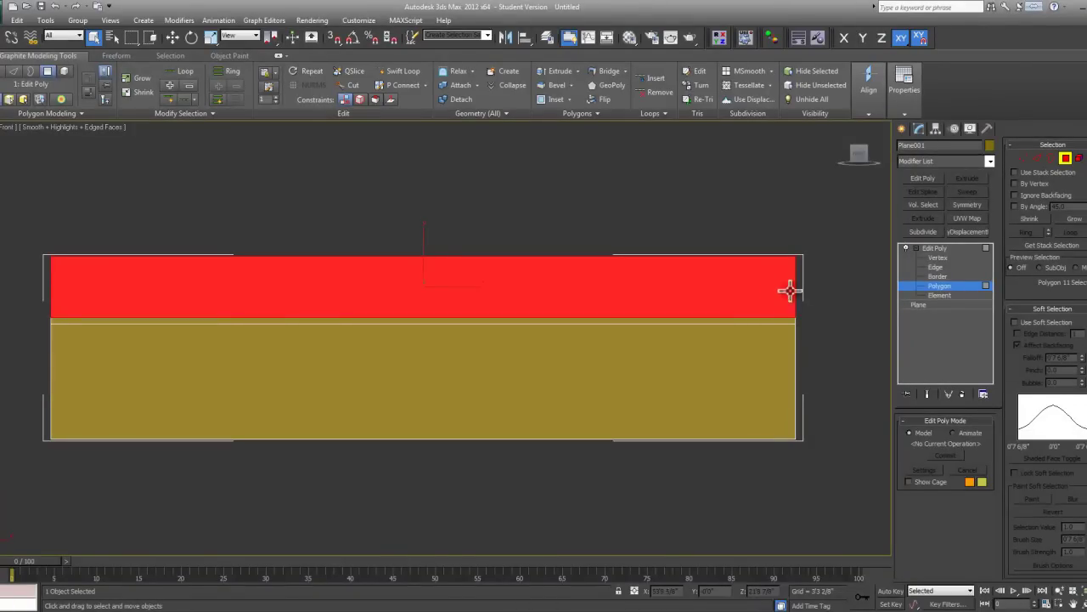
click(831, 289)
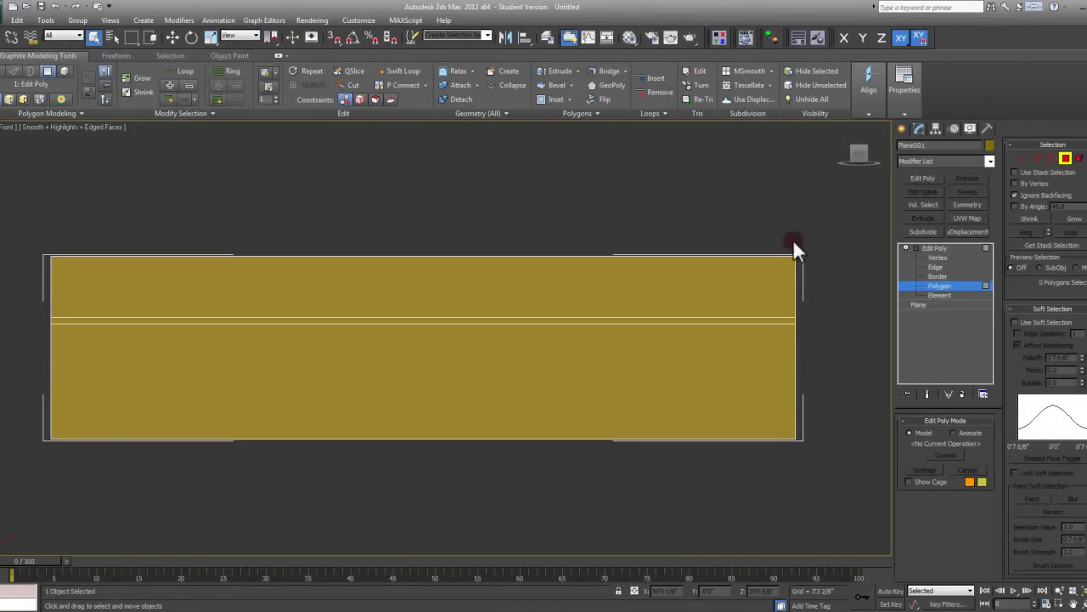
click(757, 280)
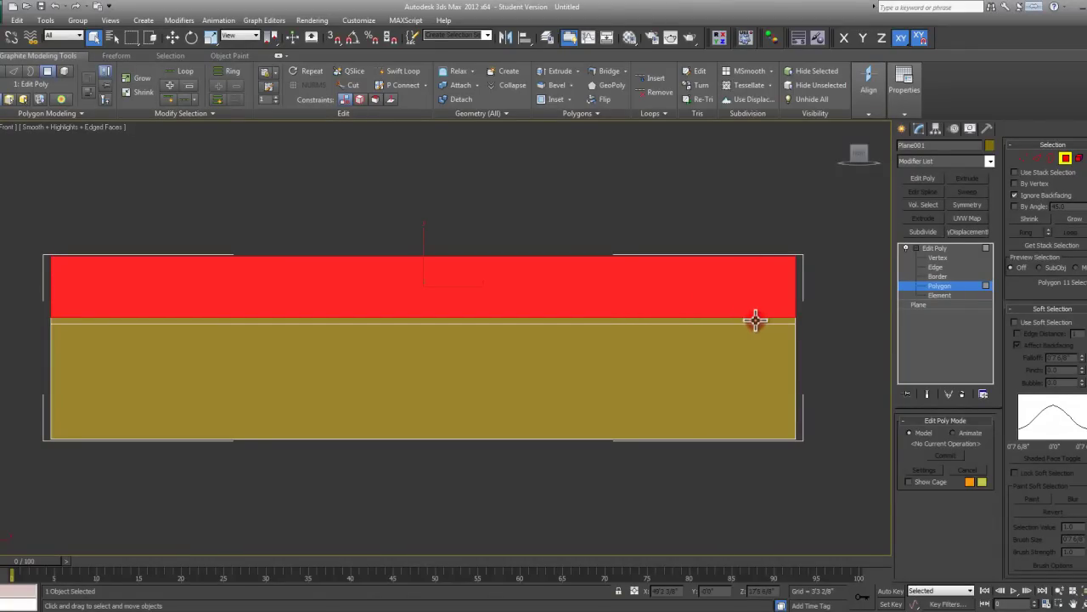
ctrl+click(756, 320)
middle_drag(753, 322, 754, 315)
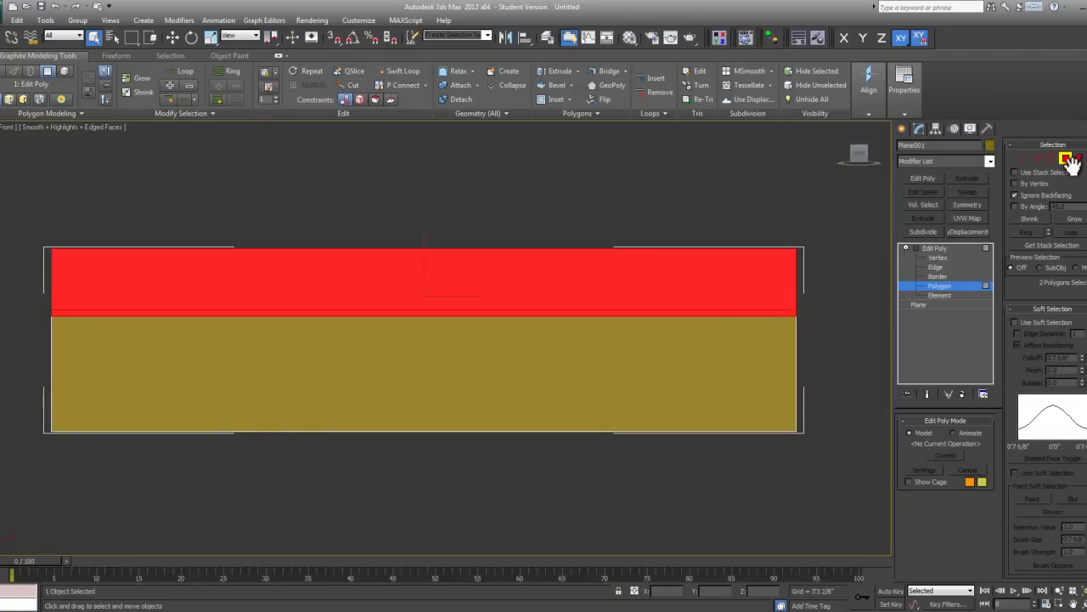
Activate QuickSlice for the two selected front polygons
scroll(1043, 267, down, 5)
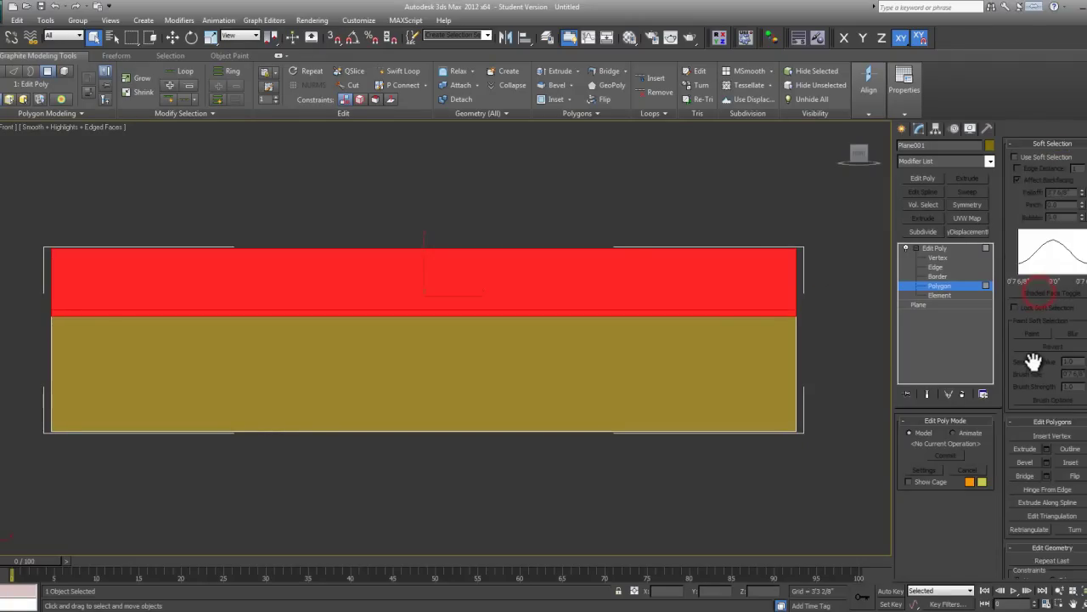
scroll(1033, 323, up, 5)
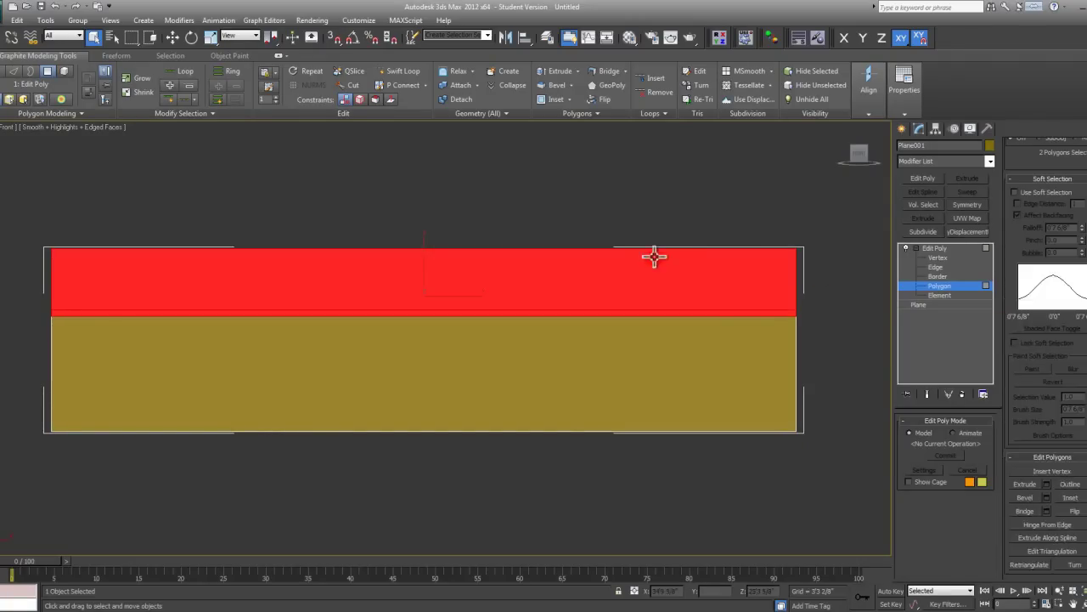
scroll(1043, 246, up, 1)
click(350, 70)
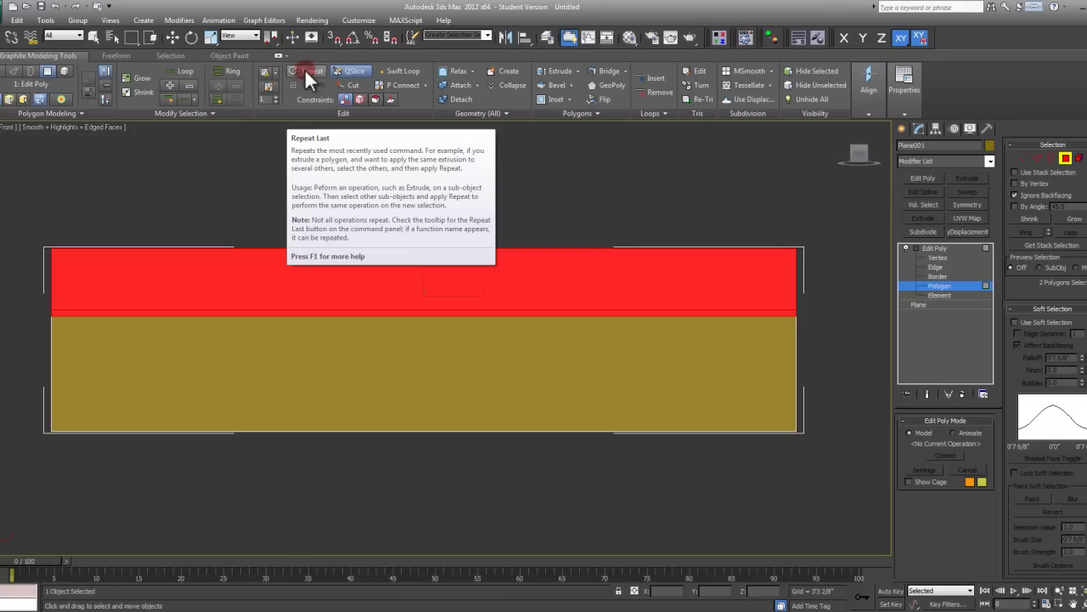
Use Customize User Interface to add the Ortho Snapping Mode action to the toolbar beside the XY axis constraint
right_click(970, 40)
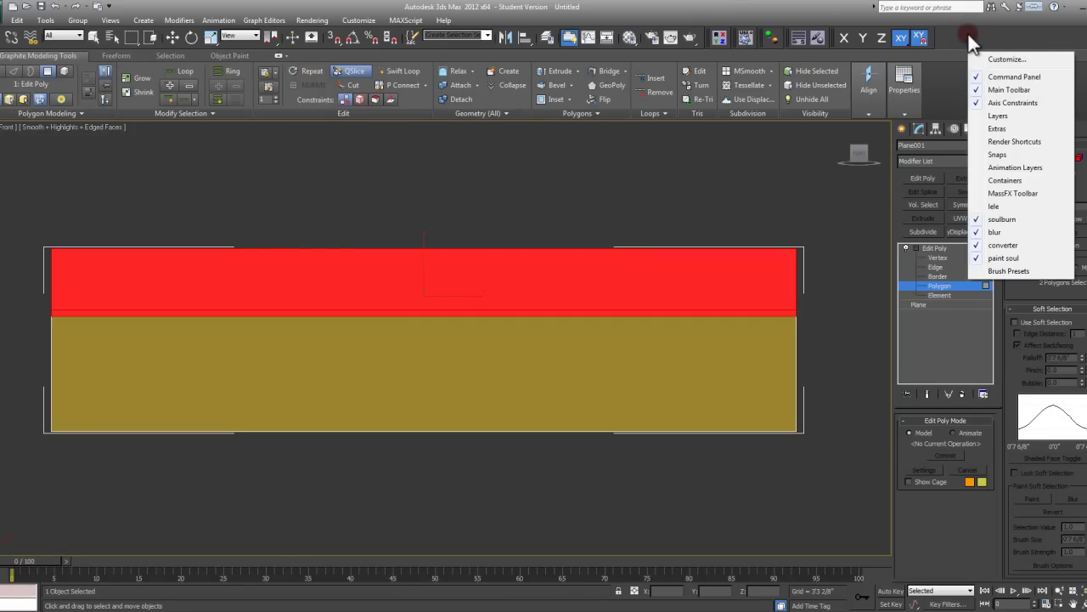
click(968, 34)
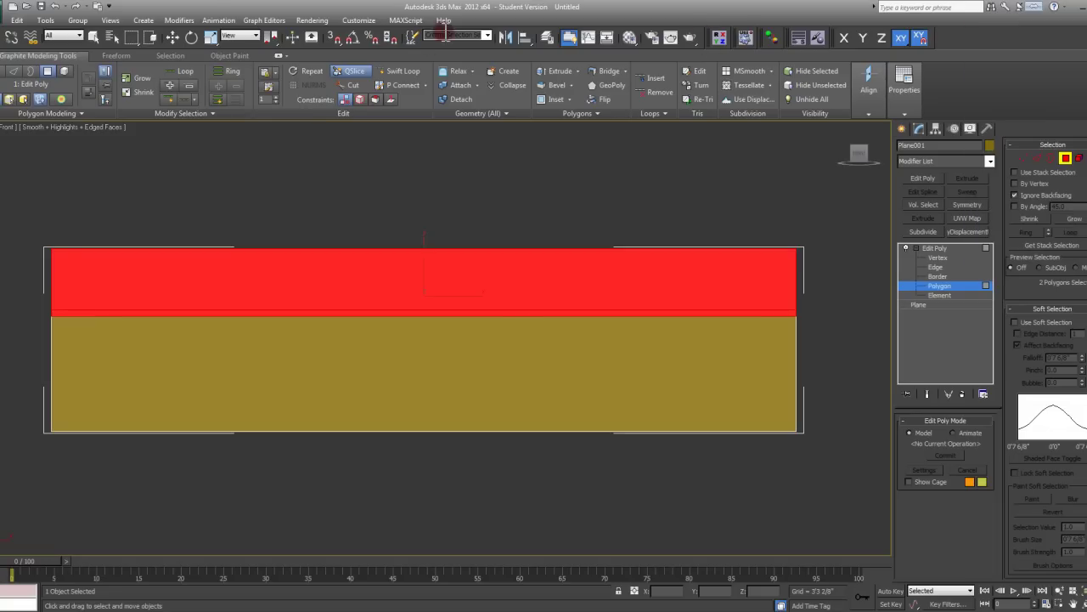
click(354, 17)
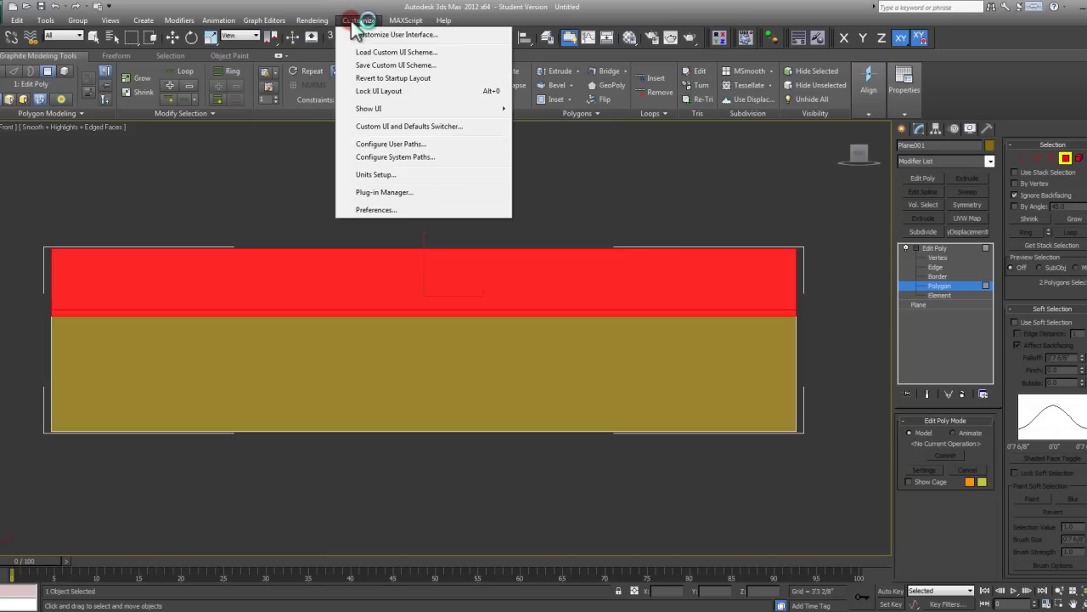
click(422, 193)
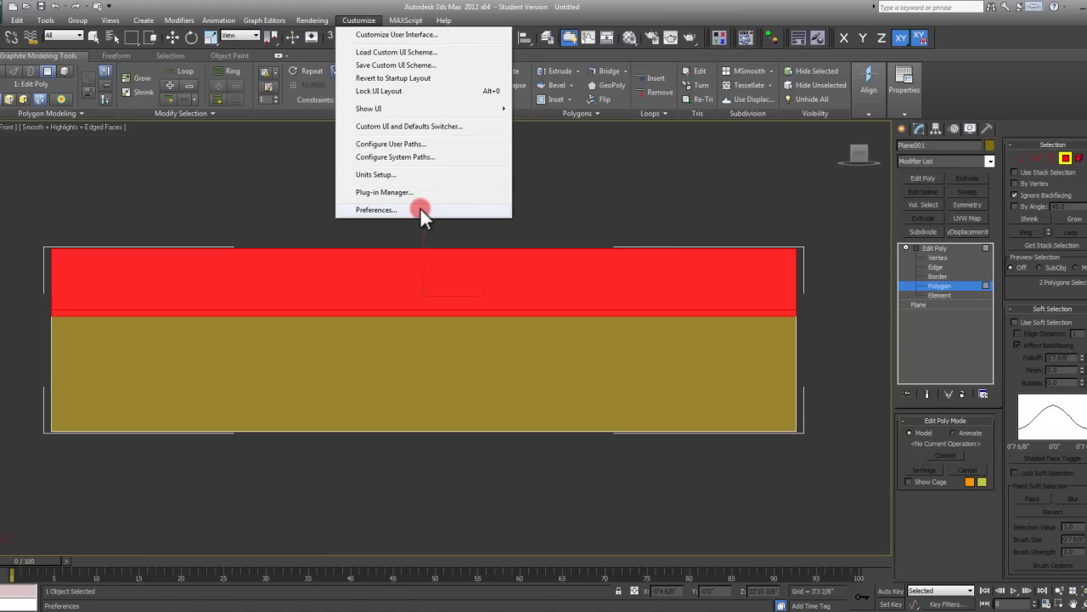
click(387, 35)
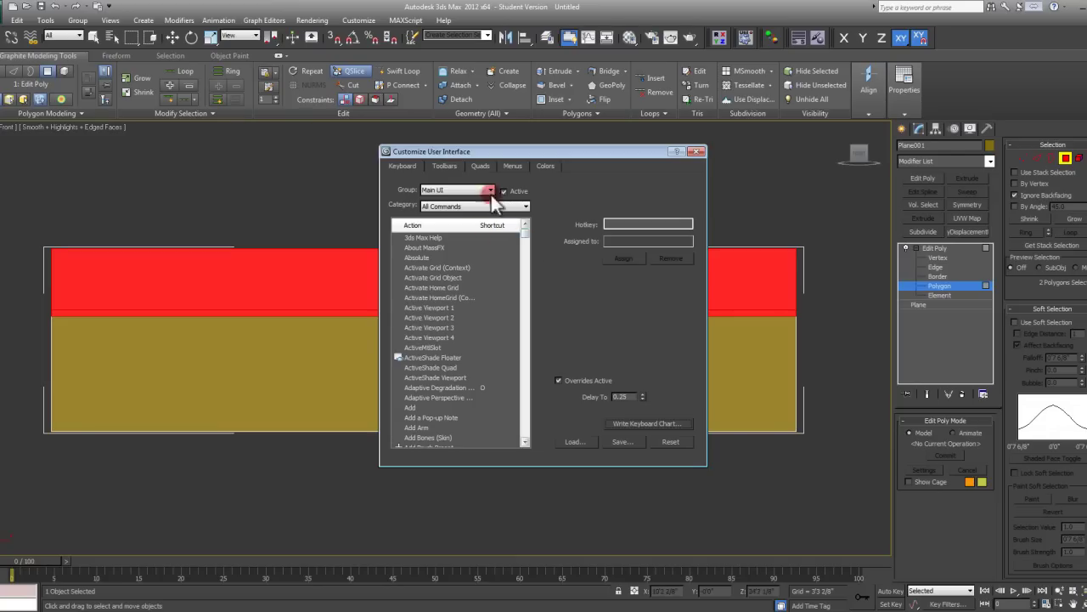
click(445, 166)
click(468, 257)
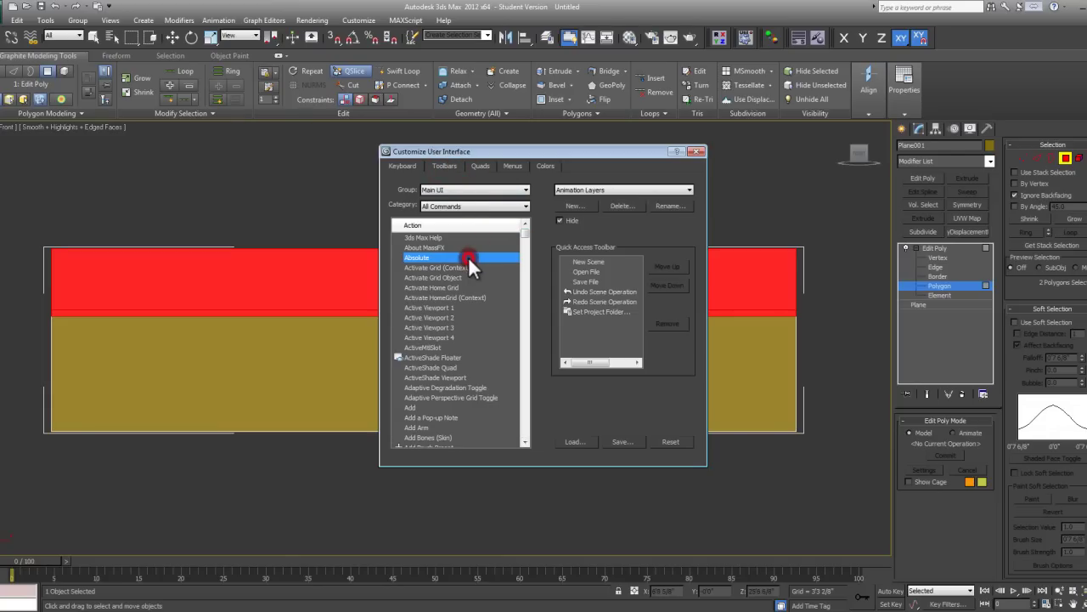
text(or)
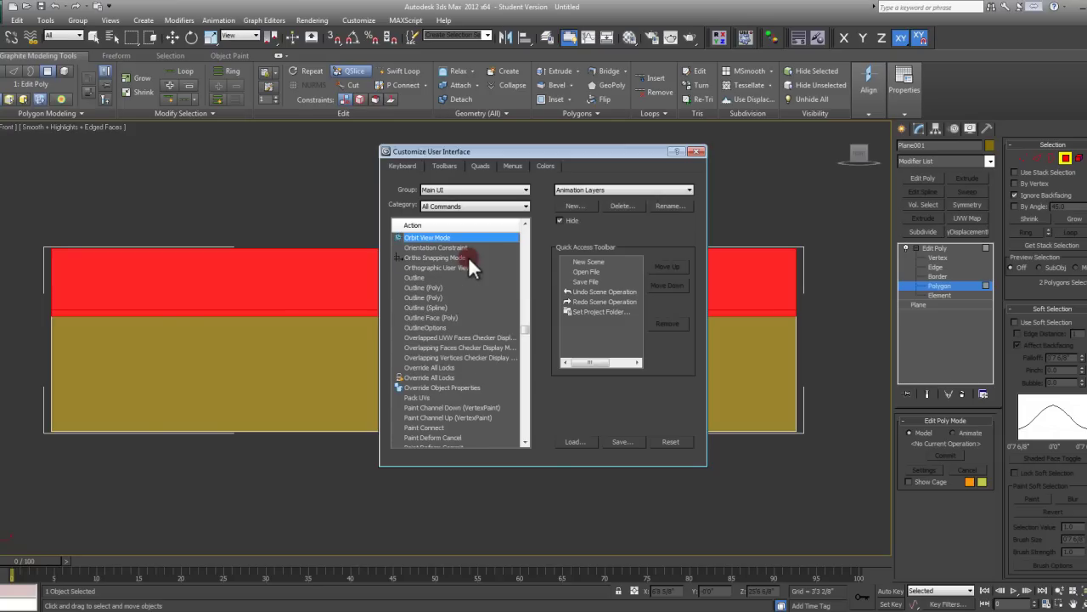
click(440, 257)
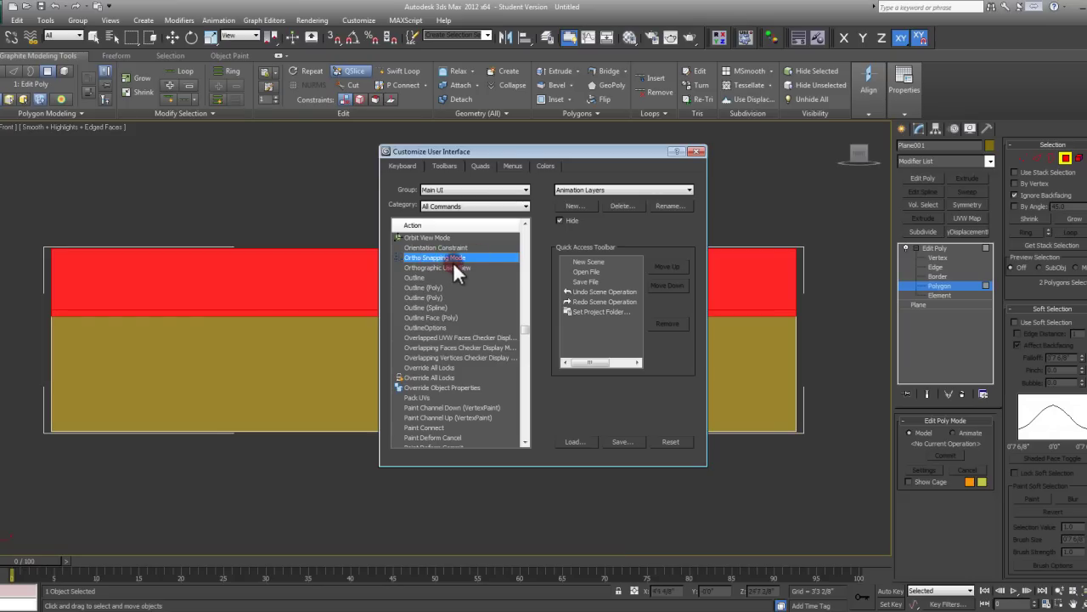
mouse_move(409, 256)
mouse_down()
mouse_move(775, 195)
mouse_move(900, 51)
mouse_move(929, 39)
mouse_up()
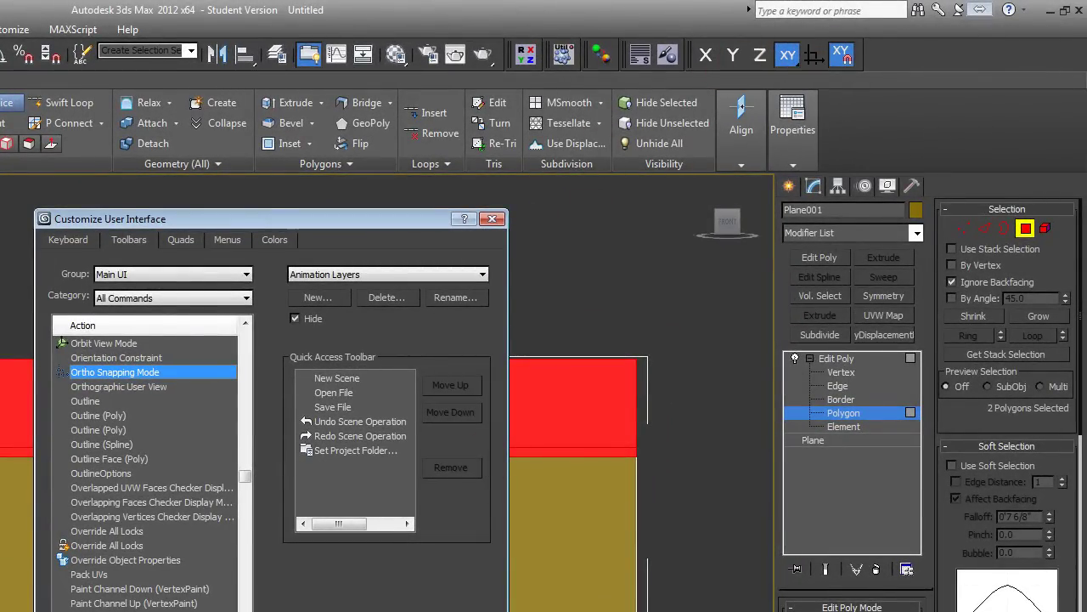
click(499, 219)
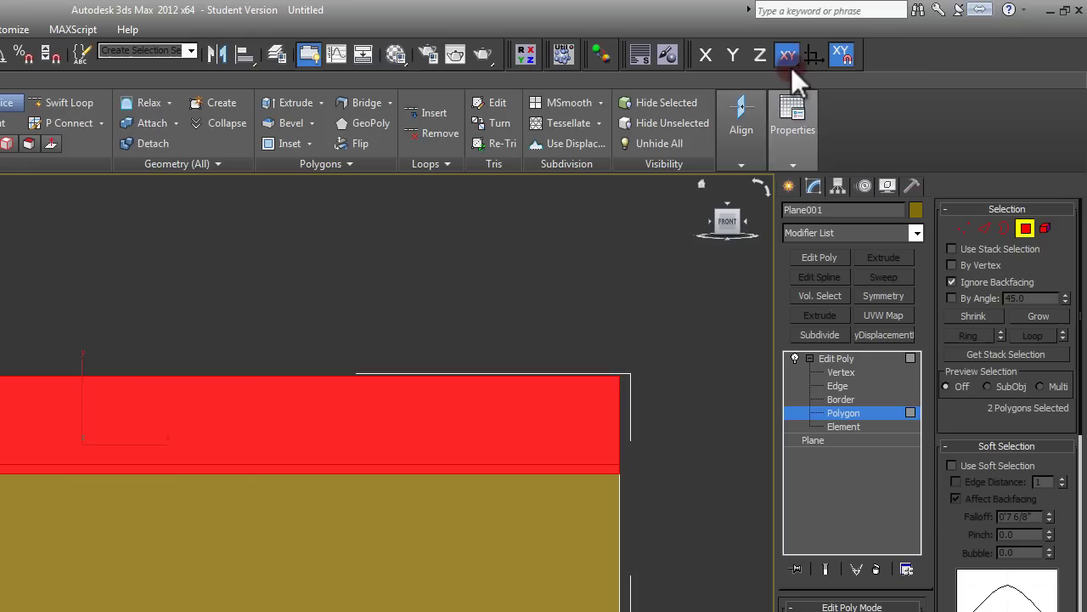
Turn on ortho snapping and QuickSlice the selected front polygons vertically near the building's right end, then leave polygon level
click(814, 54)
middle_drag(534, 347, 476, 344)
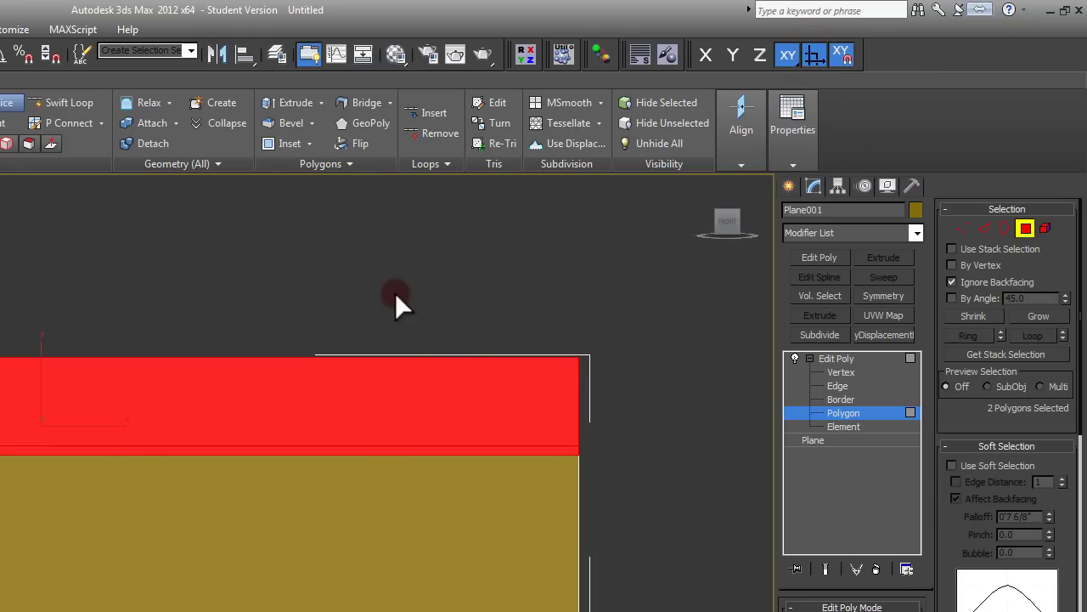
click(396, 239)
drag(434, 305, 371, 316)
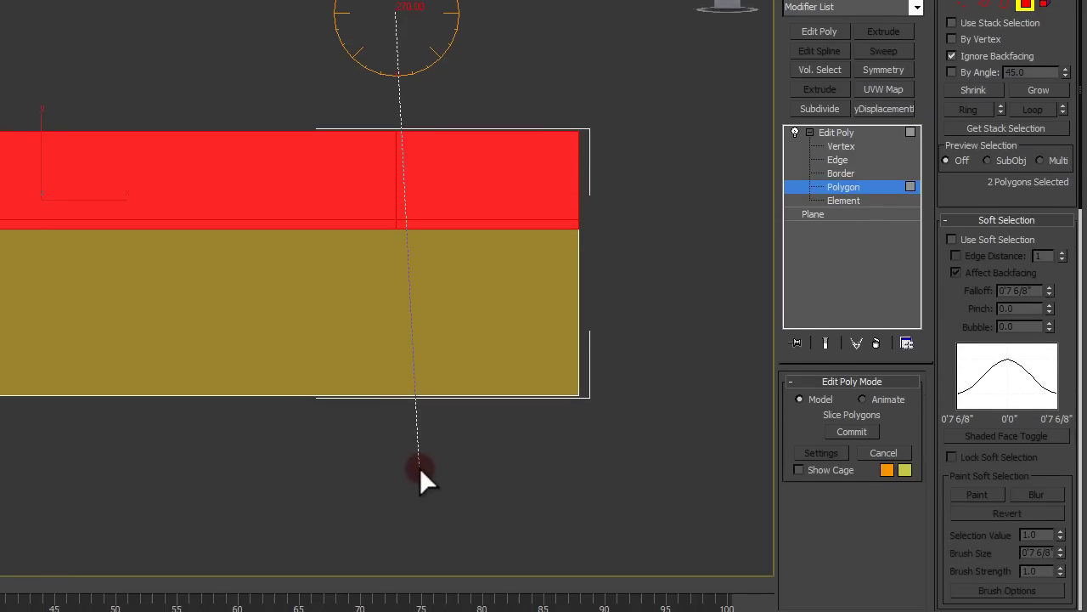
click(419, 468)
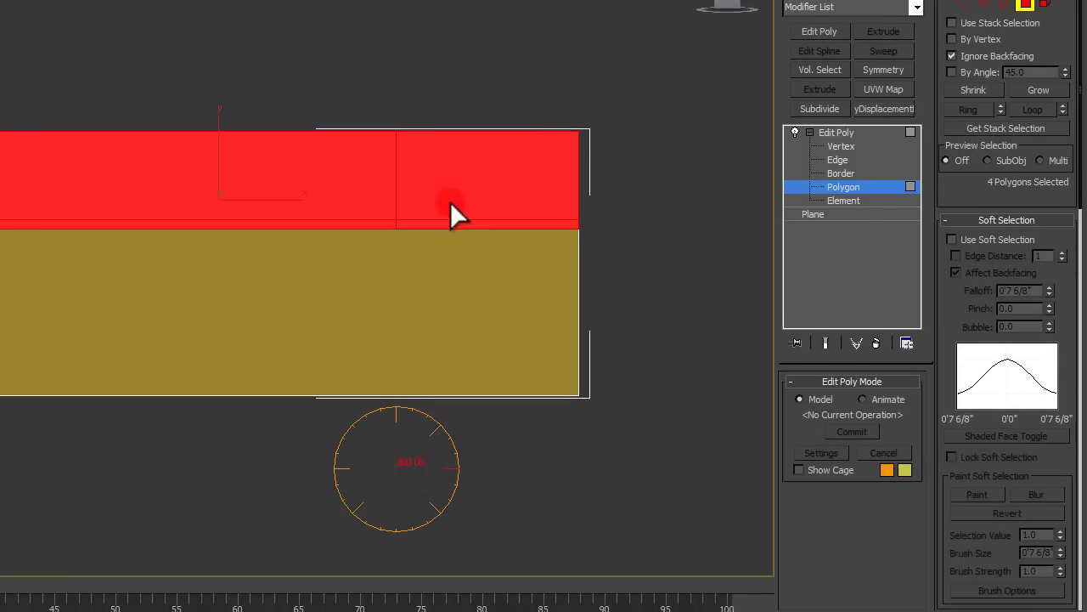
middle_drag(447, 204, 352, 143)
middle_drag(318, 194, 396, 82)
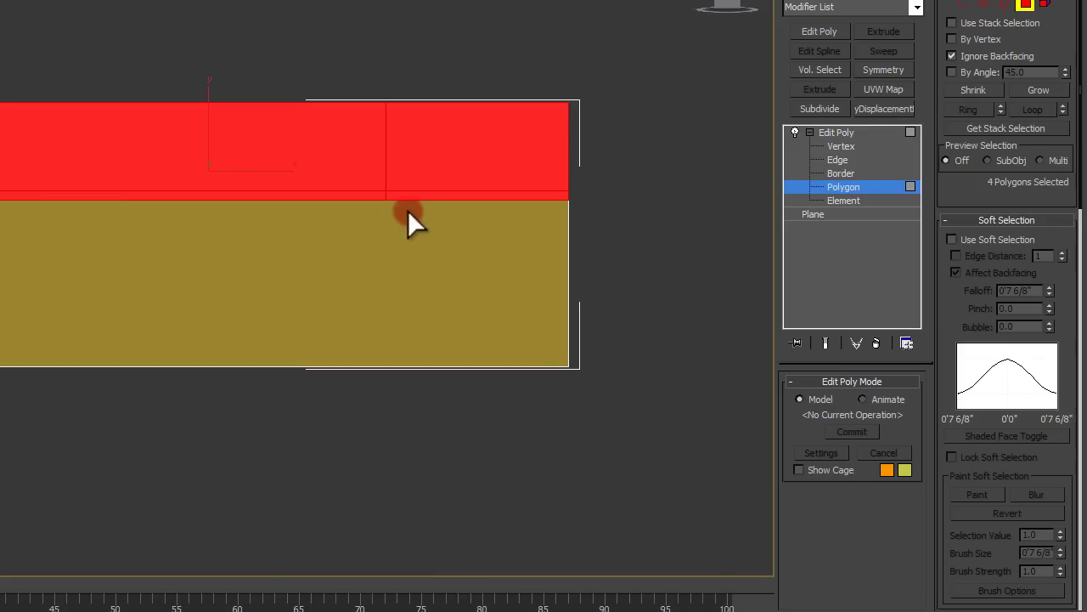
middle_drag(283, 53, 301, 58)
click(1025, 5)
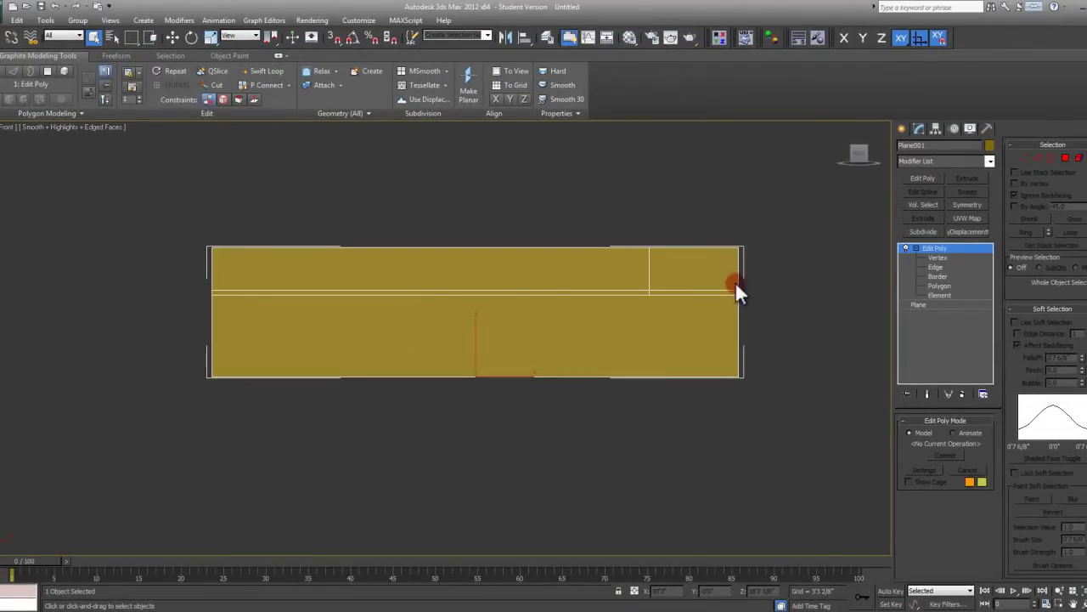
At polygon level, select the narrow right-end polygons of the upper storey and thin band plus the lower storey's front polygon
click(1066, 158)
middle_drag(770, 272, 748, 273)
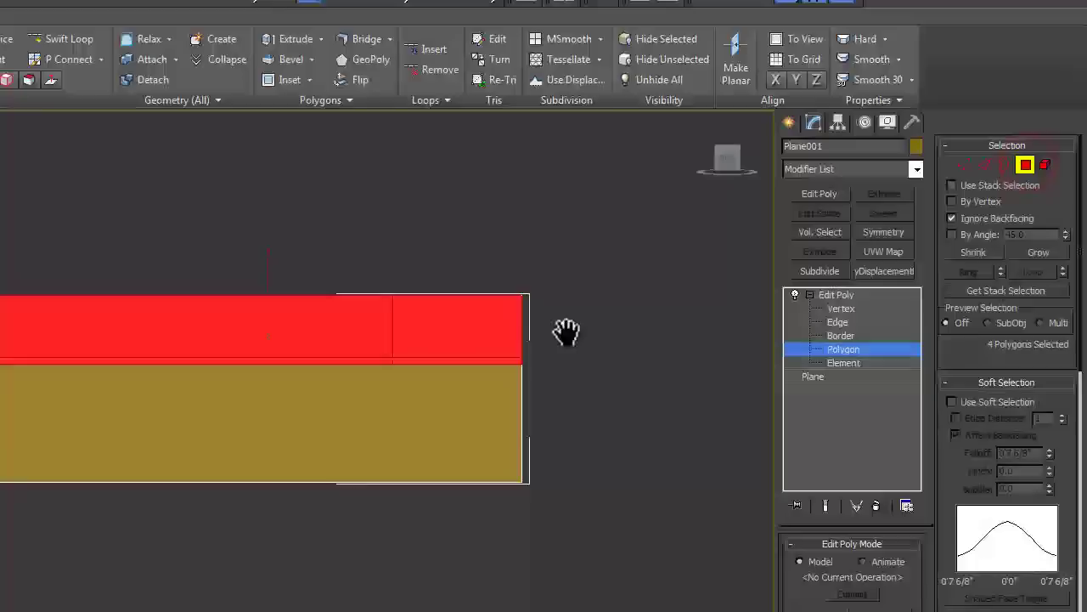
middle_drag(567, 332, 536, 332)
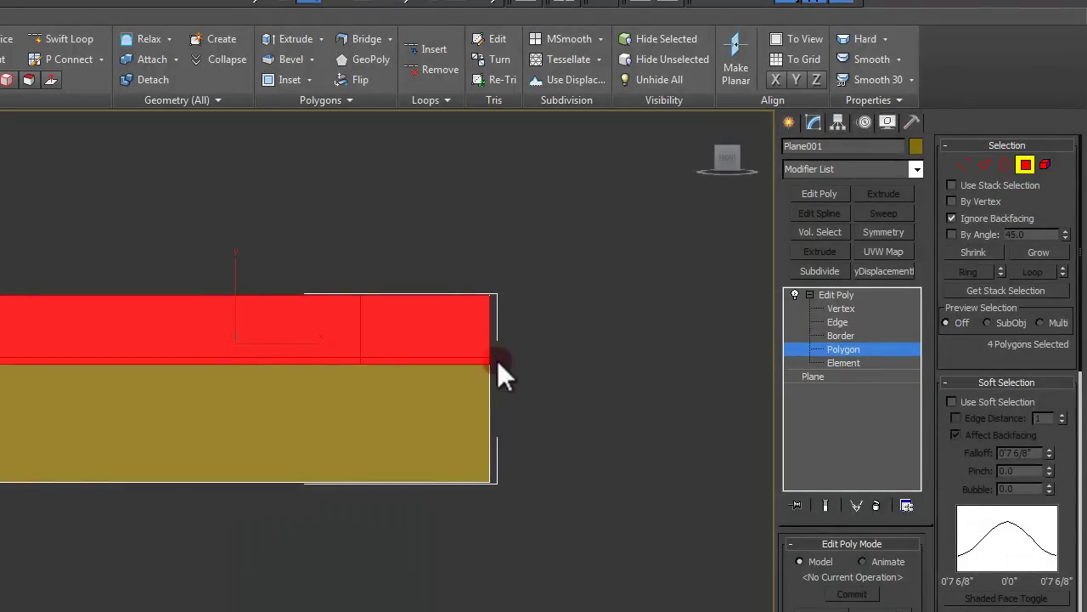
click(465, 330)
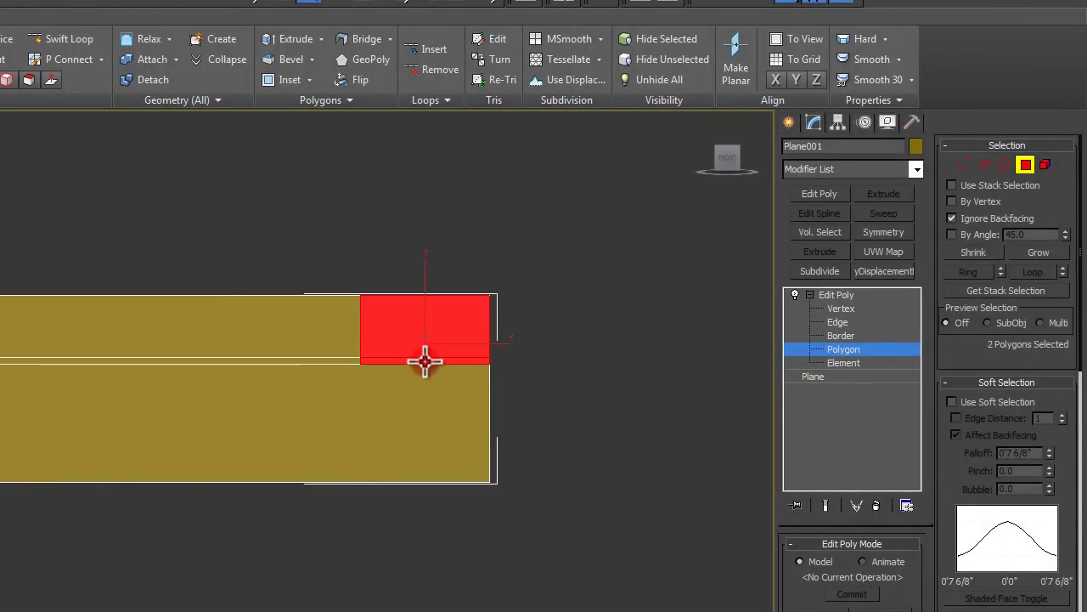
ctrl+click(428, 393)
middle_drag(377, 393, 359, 402)
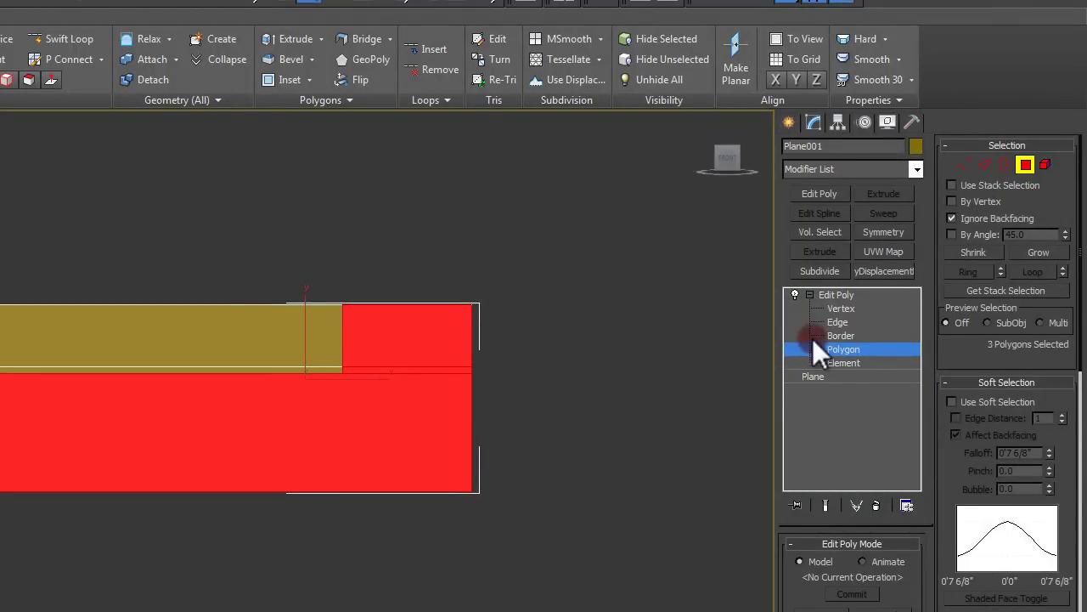
At vertex level, move the three vertices of the vertical cut left along X to widen the right-end block
click(841, 309)
drag(292, 254, 365, 386)
drag(387, 348, 346, 354)
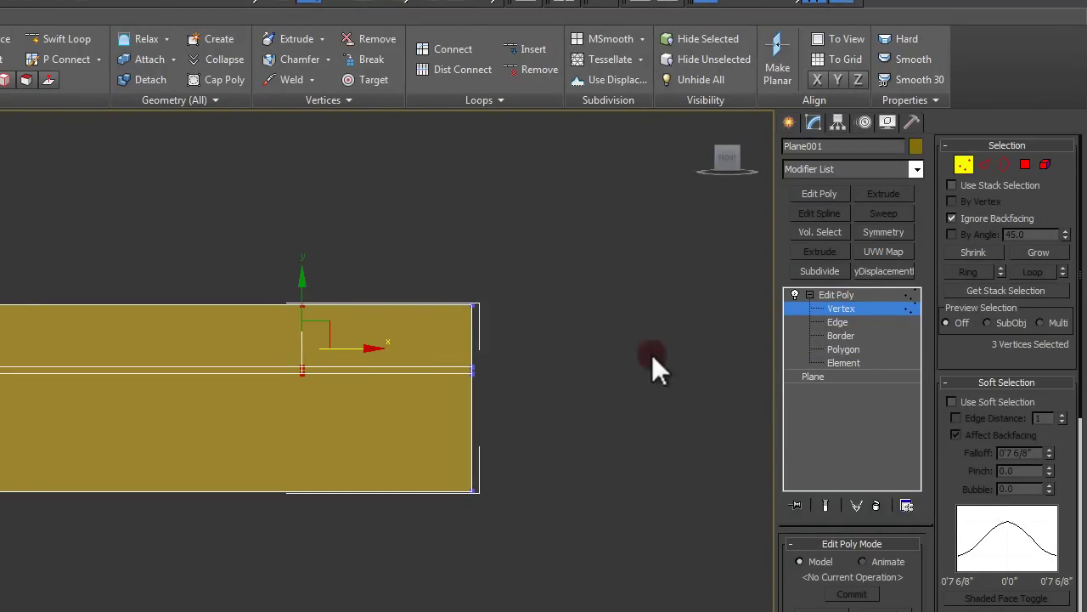
Return to polygon level and extrude the three selected front polygons outward from the facade
click(857, 347)
alt+middle_drag(544, 382, 396, 318)
click(321, 39)
click(327, 54)
text(5)
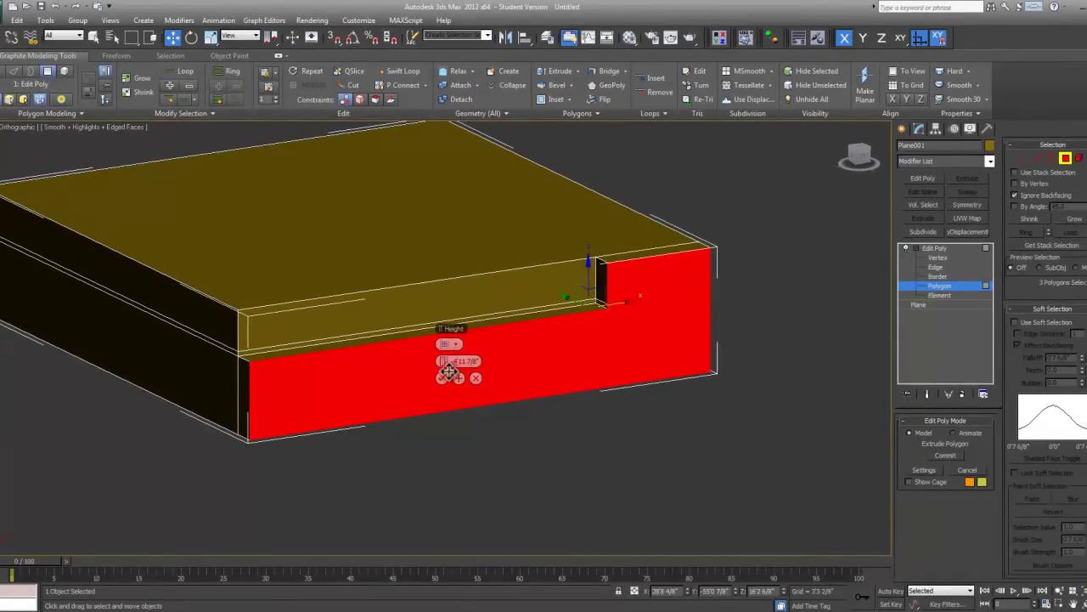
click(371, 401)
Select only the upper storey's long recessed front polygon and show it in the front view
alt+middle_drag(636, 312, 657, 299)
scroll(560, 287, up, 3)
scroll(658, 299, down, 3)
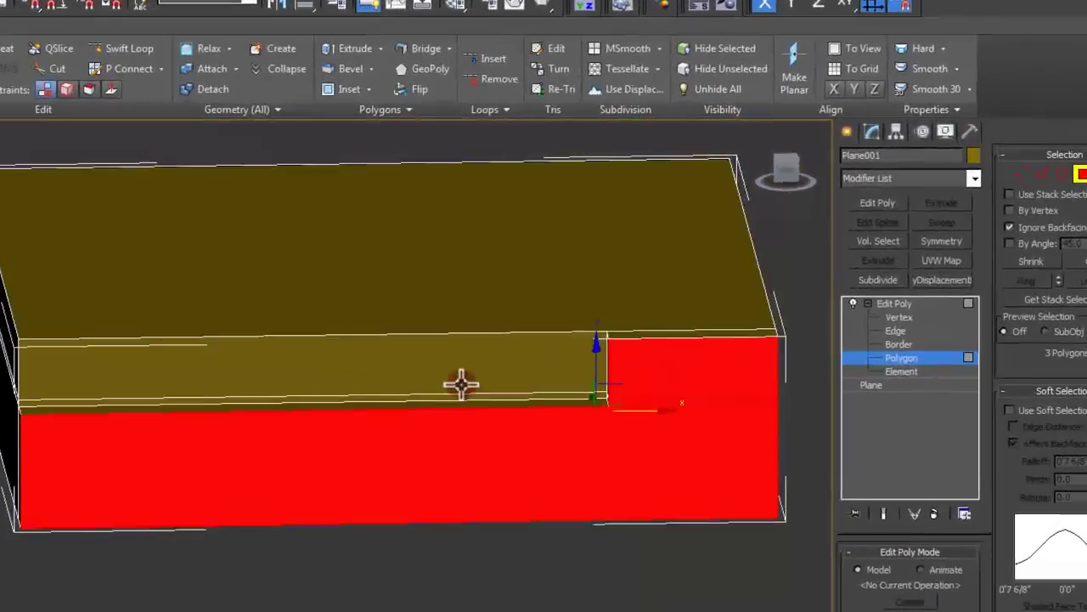
click(486, 367)
middle_drag(486, 365, 533, 407)
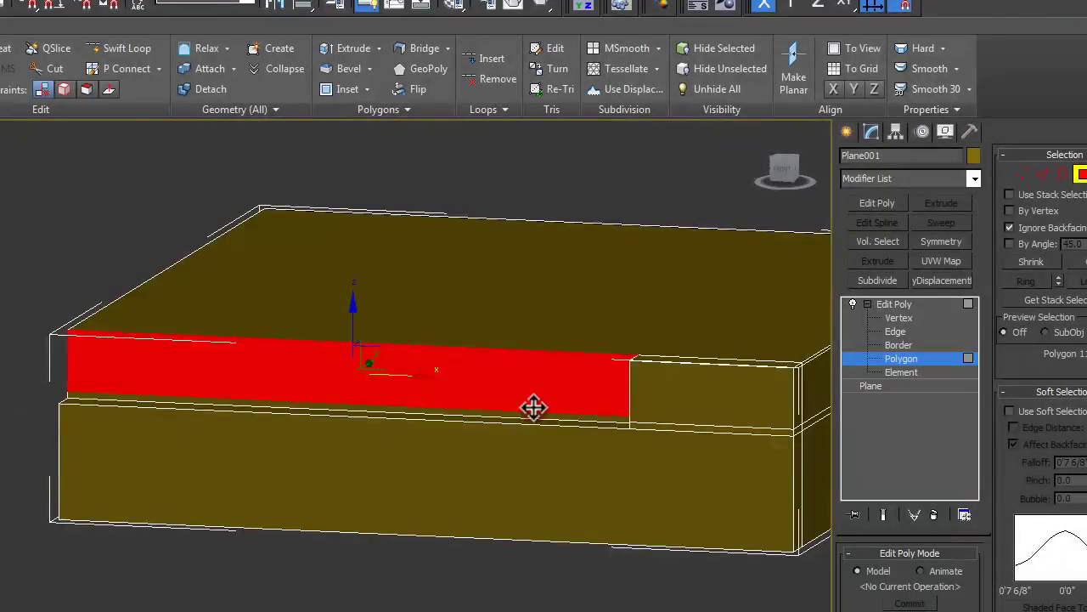
key(f)
scroll(534, 407, down, 3)
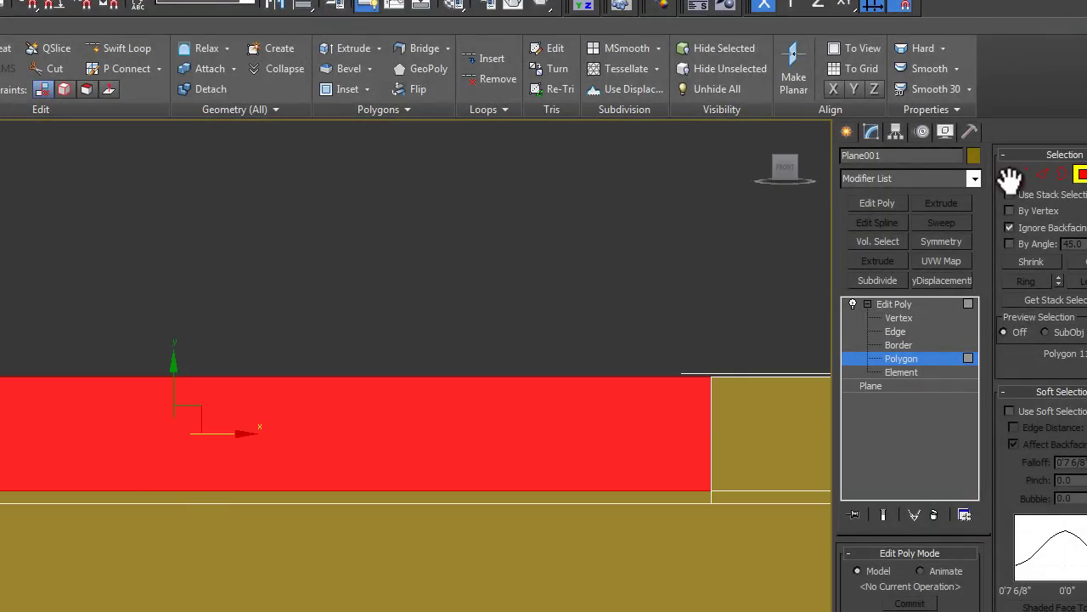
With snapping on, QuickSlice the recessed upper-storey polygon vertically through the midpoint of its top edge
click(72, 67)
click(53, 49)
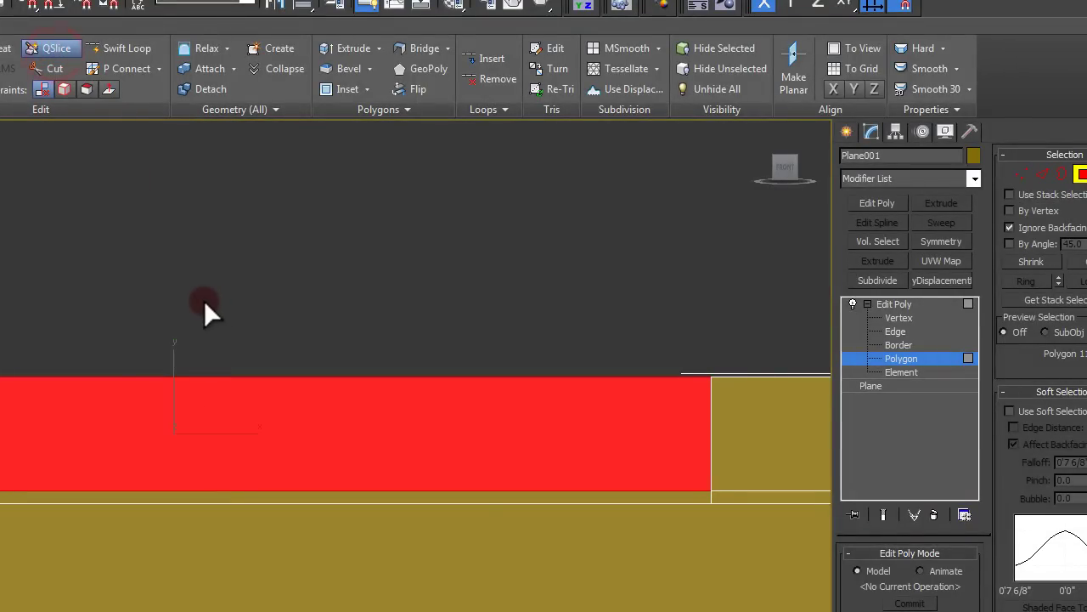
click(172, 374)
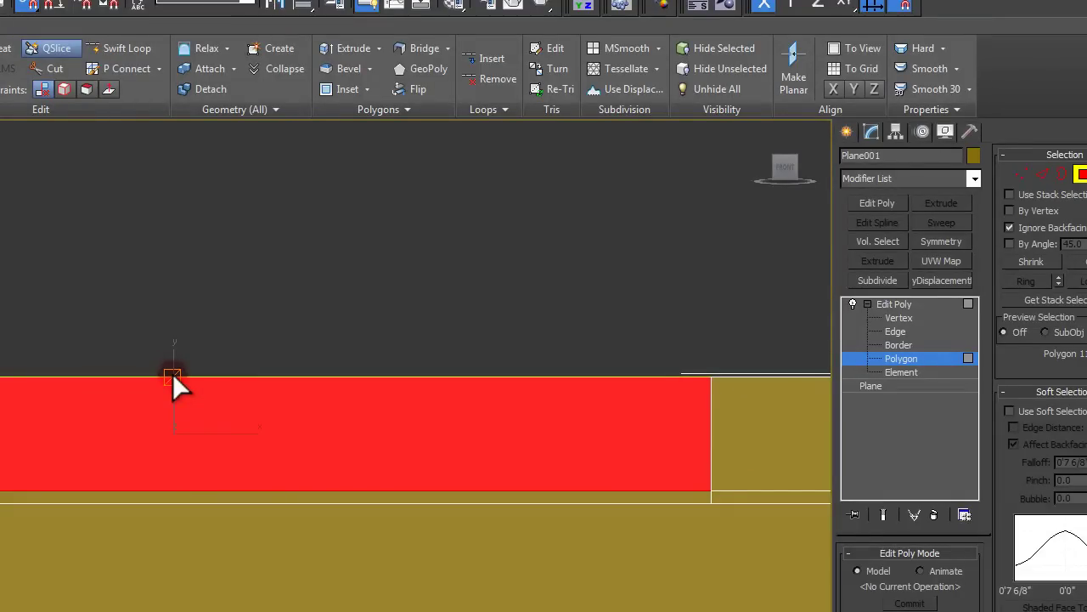
drag(172, 374, 172, 491)
click(171, 528)
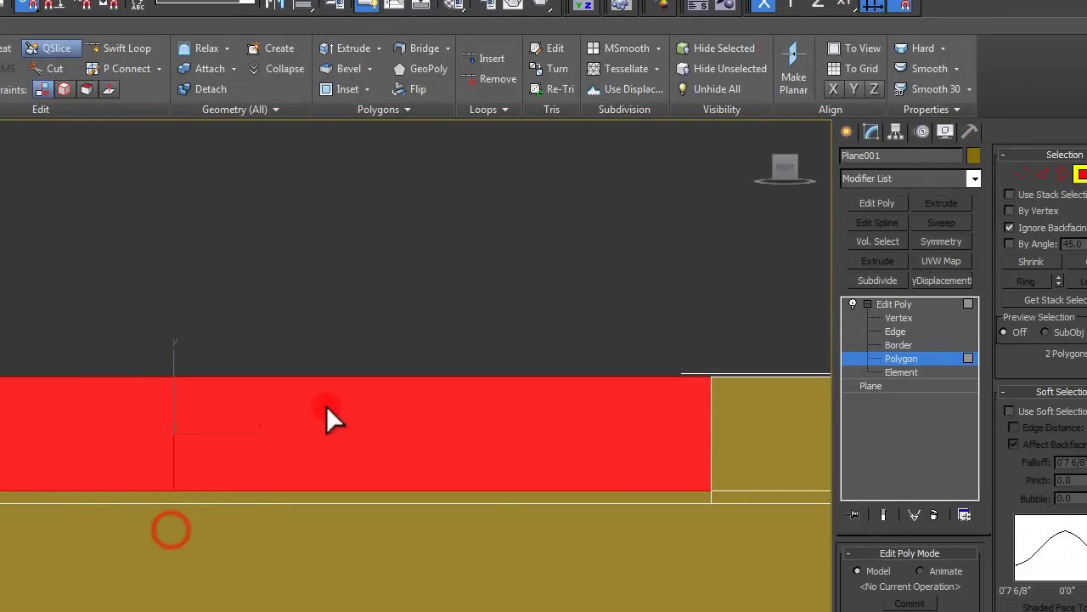
Slice the right and left halves of the upper-storey front vertically at their top-edge midpoints
click(442, 378)
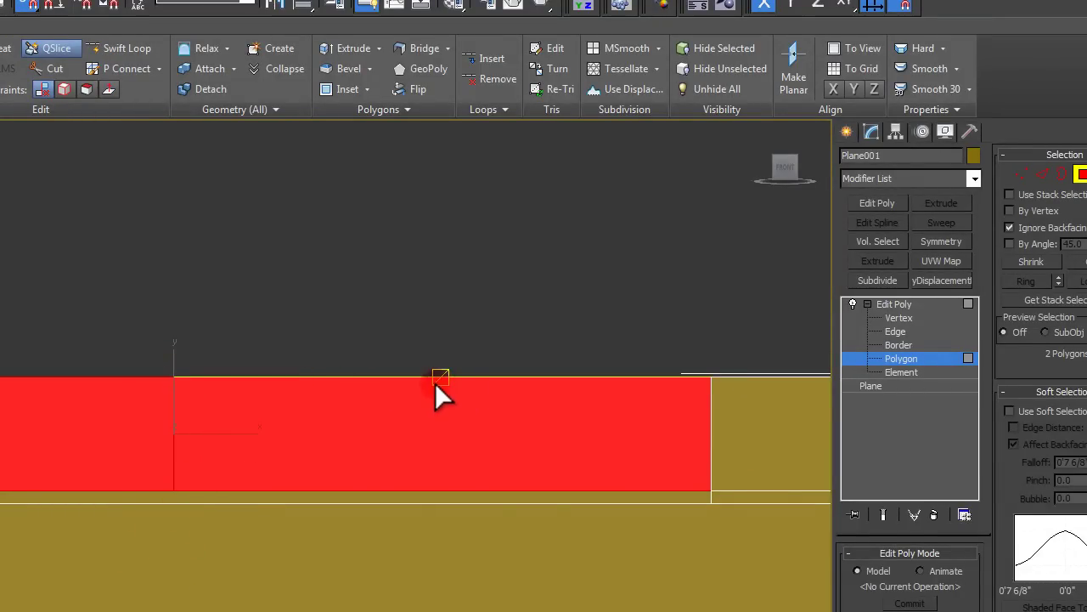
click(441, 611)
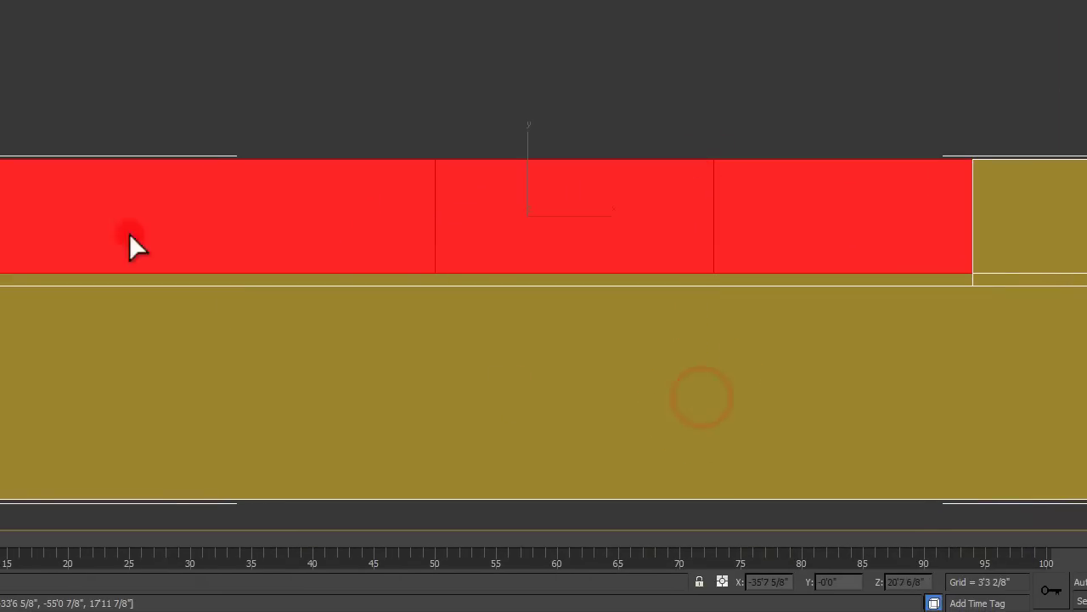
click(160, 160)
click(166, 372)
Slice the leftmost quarter of the upper-storey front vertically from its top-edge midpoint
middle_drag(367, 316, 170, 233)
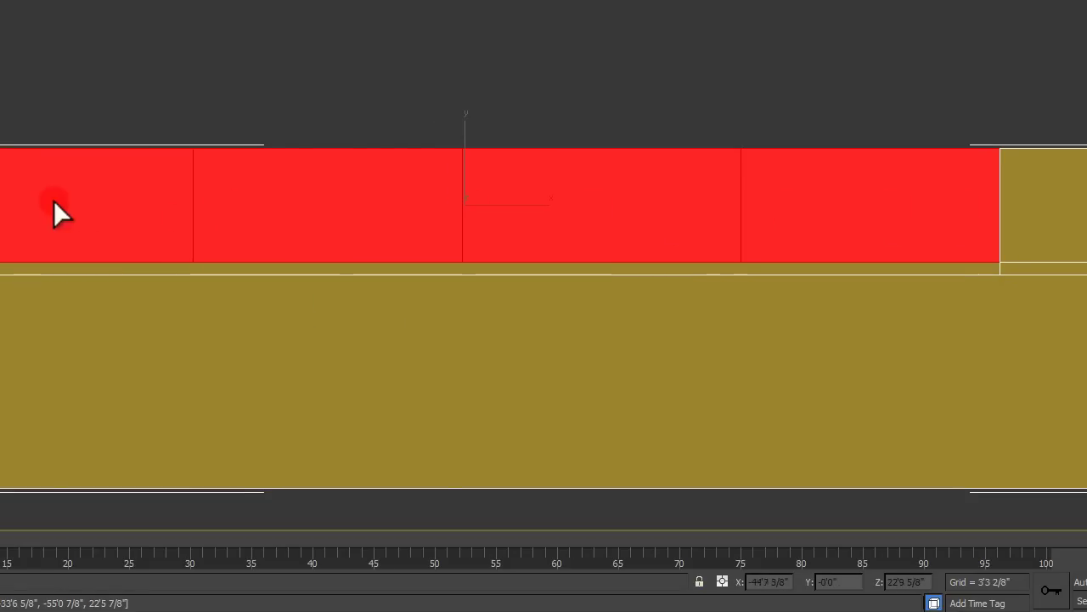
click(54, 149)
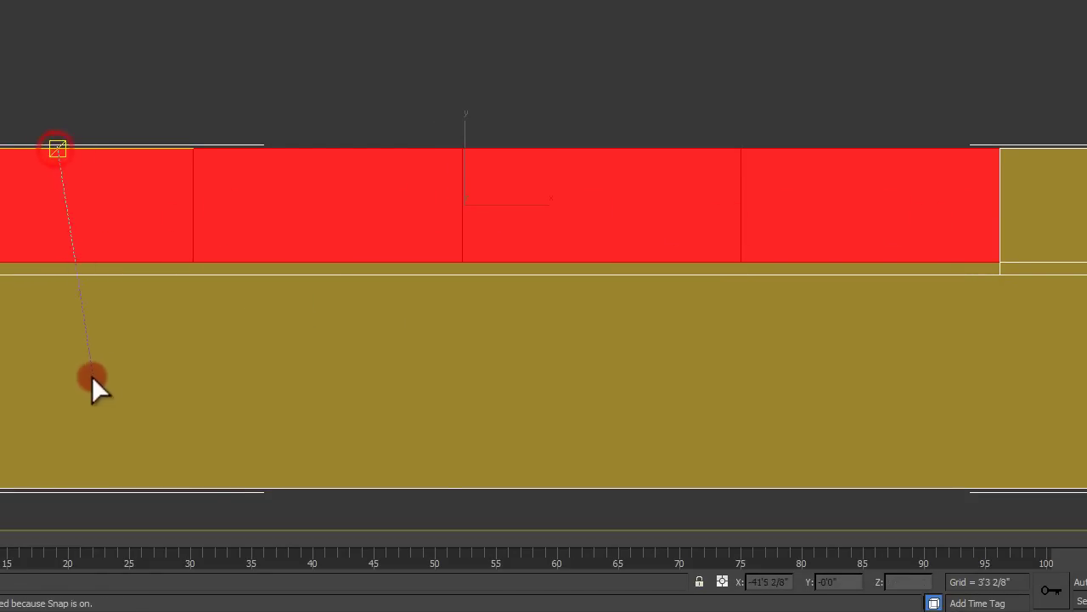
click(54, 288)
middle_drag(194, 195, 275, 200)
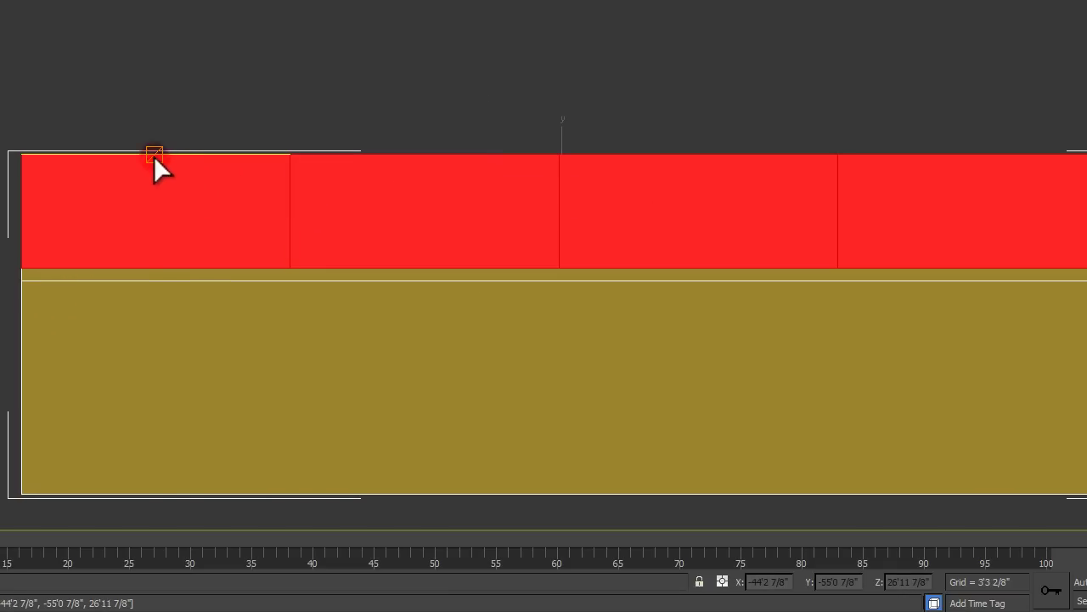
click(154, 155)
click(165, 473)
Slice the remaining three quarters of the upper-storey front vertically at their midpoints to form eight sections
middle_drag(405, 194, 266, 175)
click(286, 140)
click(274, 449)
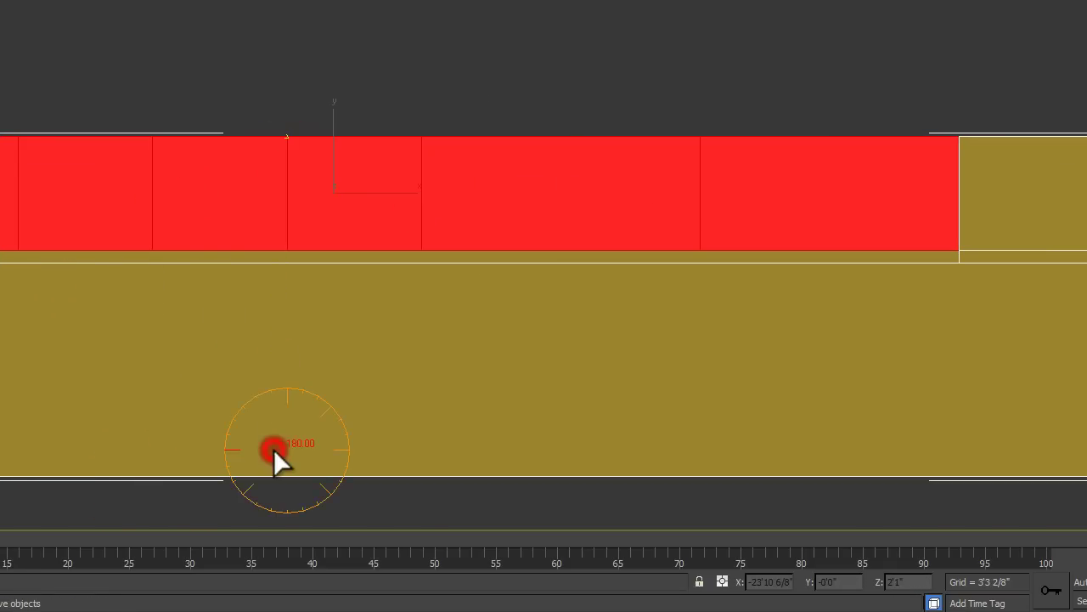
click(558, 138)
click(562, 408)
click(828, 137)
click(825, 495)
middle_drag(790, 320, 754, 310)
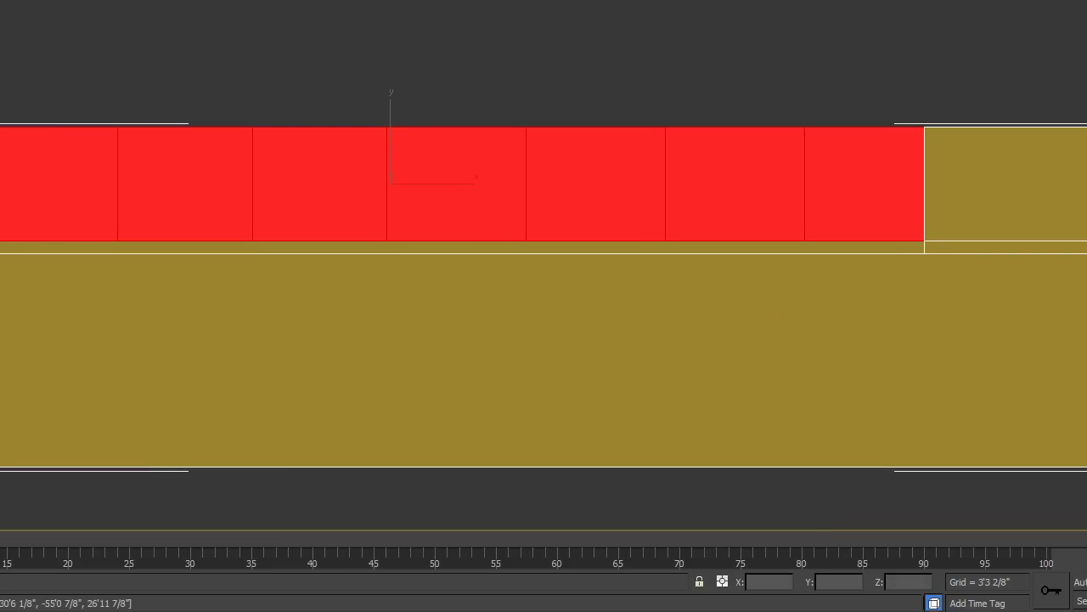
middle_drag(872, 54, 886, 65)
middle_drag(634, 110, 626, 117)
click(649, 120)
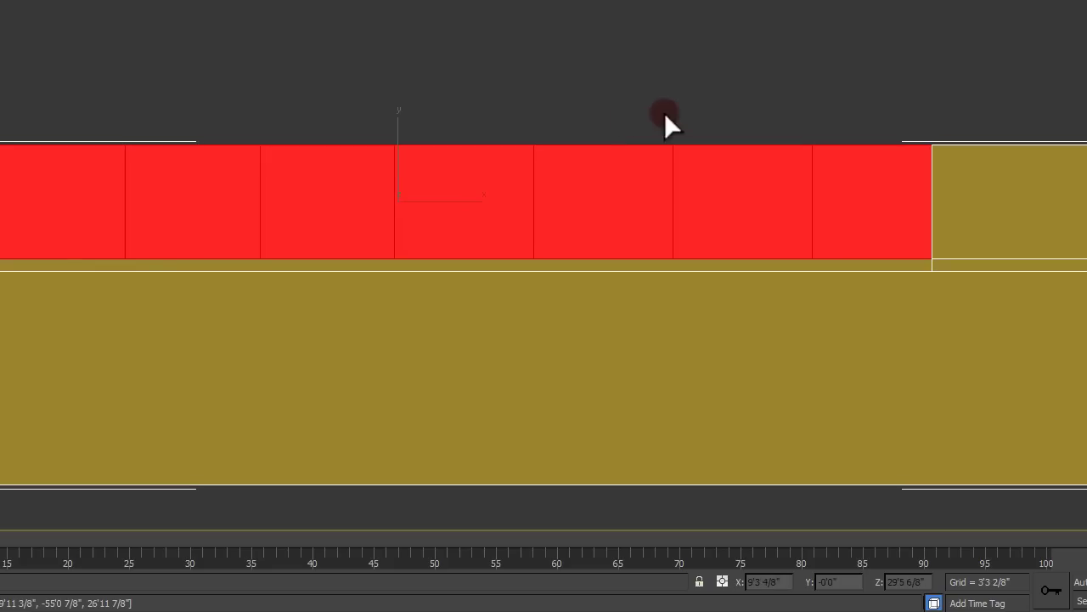
Select the vertical edges that divide the upper-storey front into sections
key(2)
mouse_move(828, 187)
middle_down()
mouse_move(787, 183)
mouse_move(837, 193)
mouse_move(827, 195)
middle_up()
click(838, 195)
click(891, 139)
middle_drag(691, 262, 685, 301)
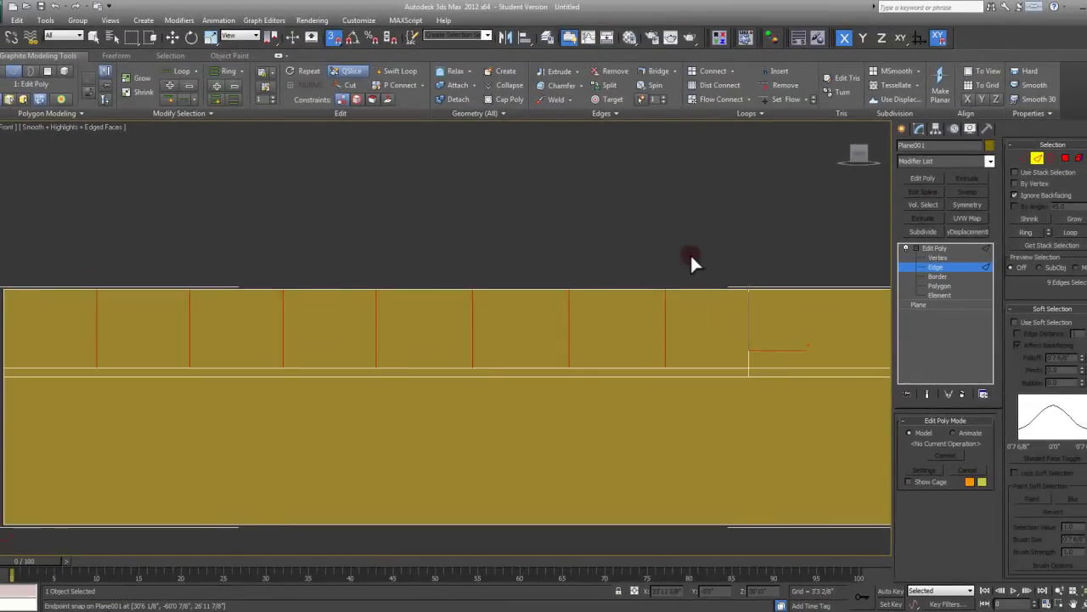
Chamfer the selected divider edges with an amount of 3 feet
scroll(1031, 293, down, 5)
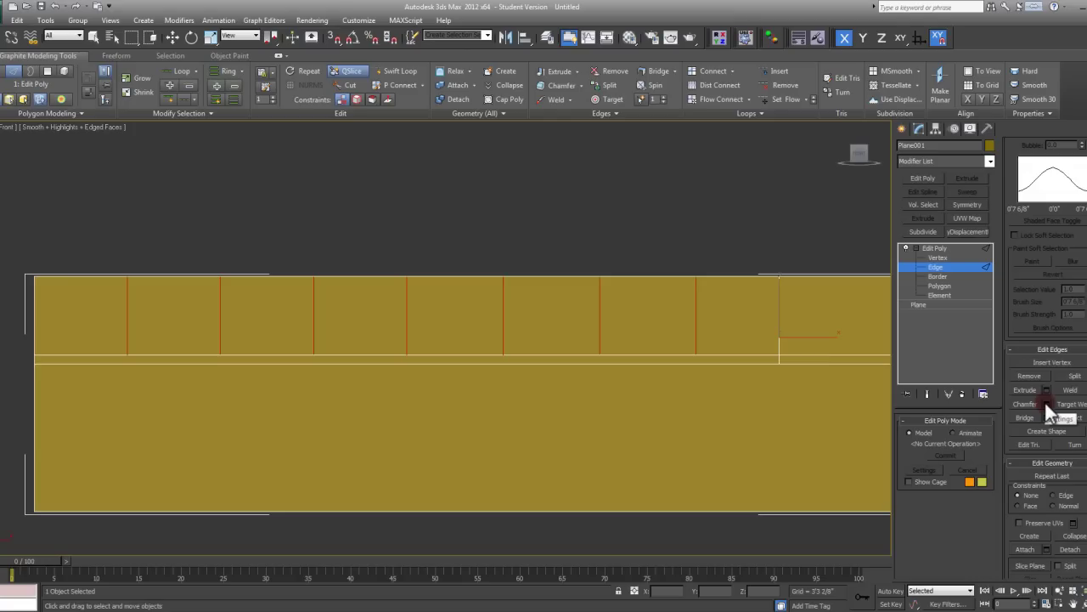
click(581, 85)
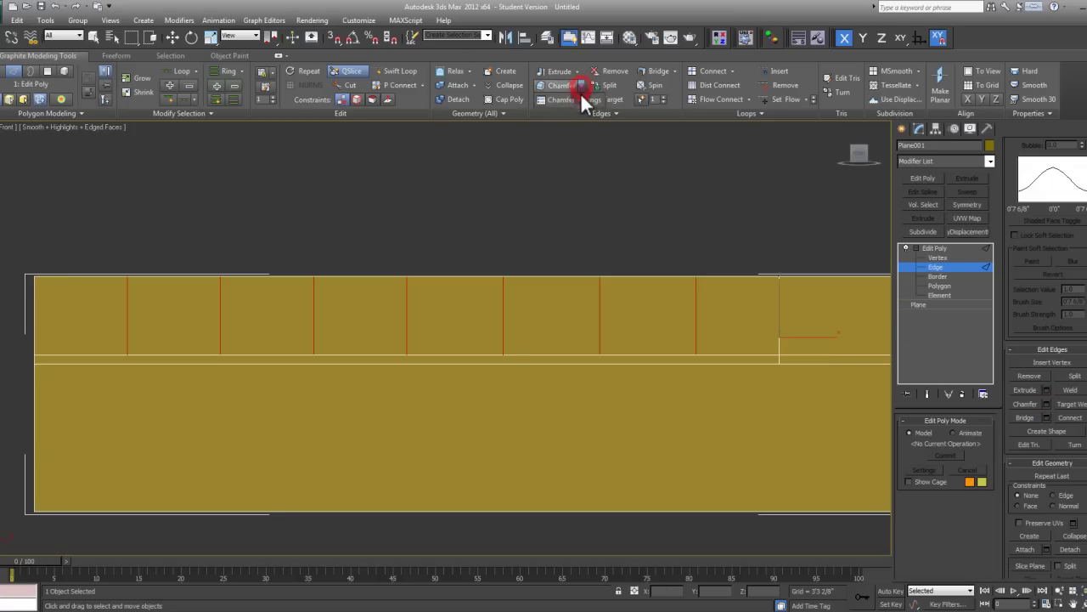
scroll(498, 290, up, 5)
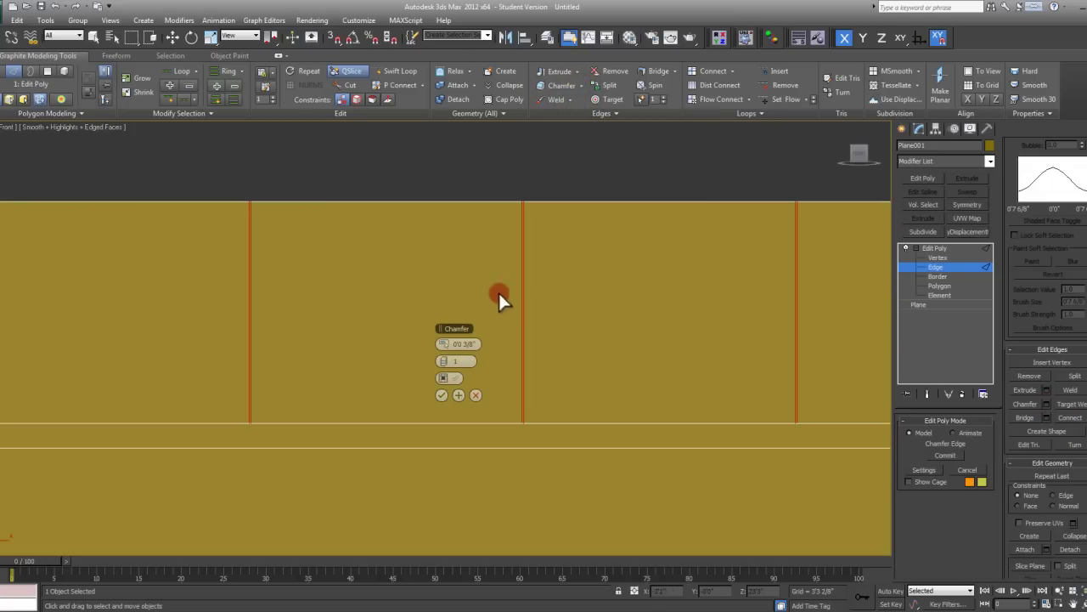
click(451, 344)
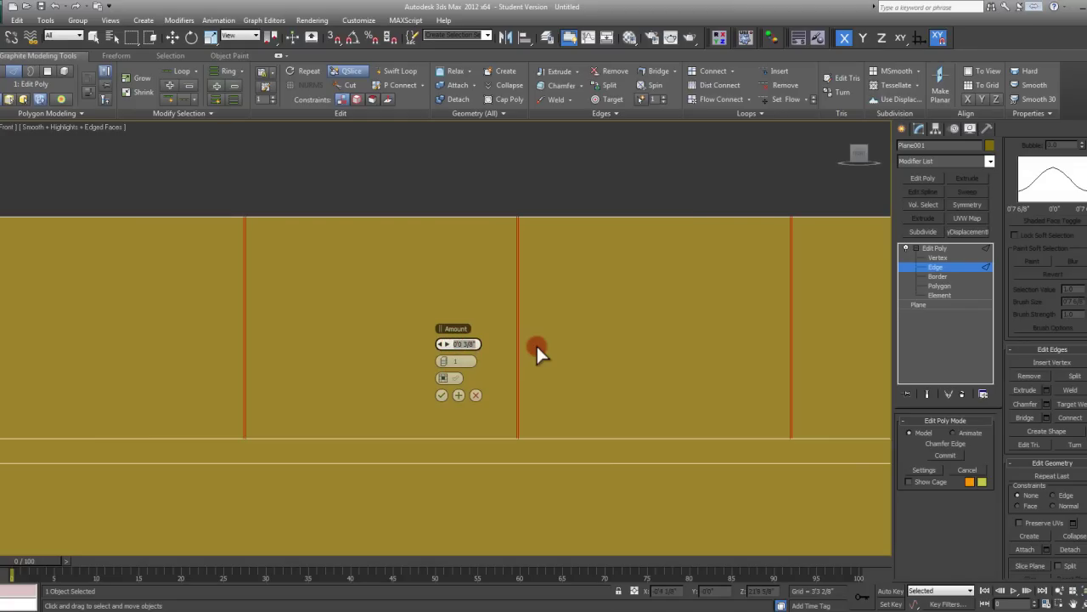
text(3)
key(Return)
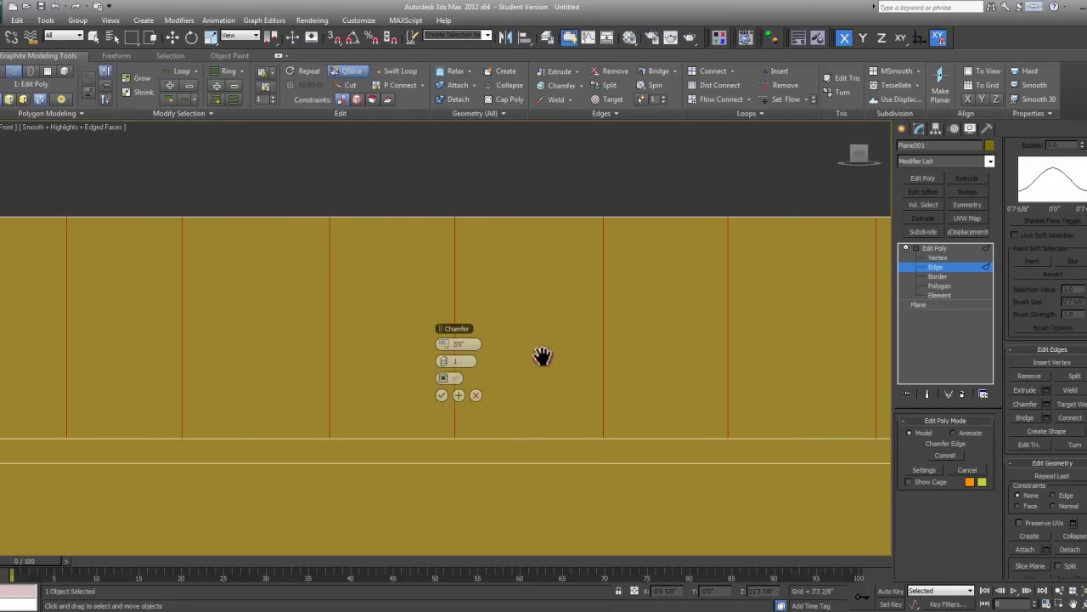
scroll(535, 349, down, 5)
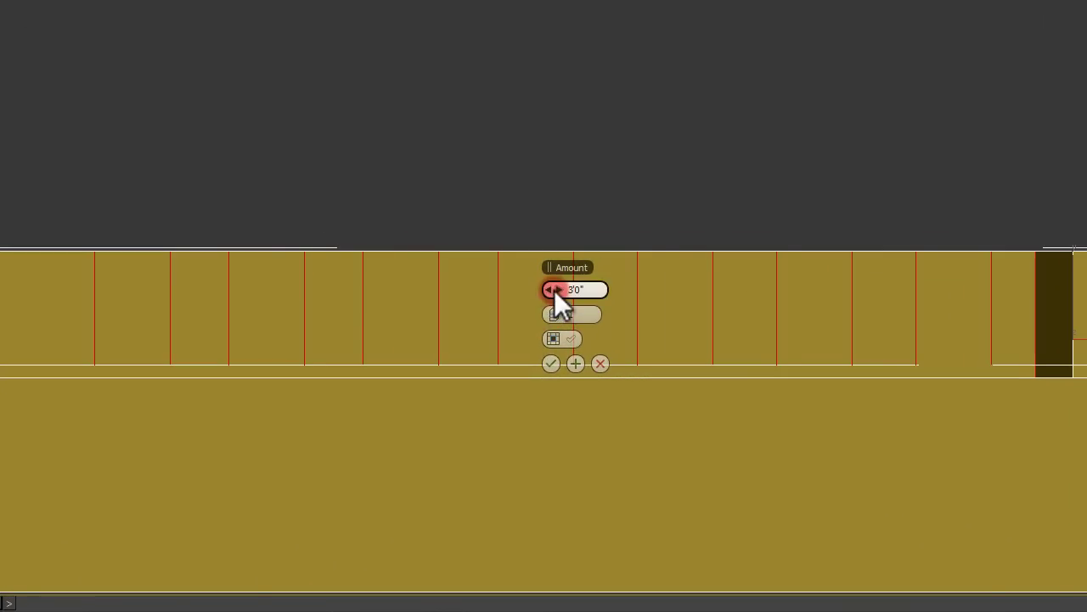
Try a wider divider chamfer of about 3'8 6/8" and reset the amount to 3 feet
mouse_move(554, 289)
mouse_down()
mouse_move(529, 291)
mouse_move(599, 289)
mouse_move(546, 289)
mouse_move(571, 291)
mouse_move(512, 315)
mouse_move(552, 318)
mouse_move(518, 335)
mouse_up()
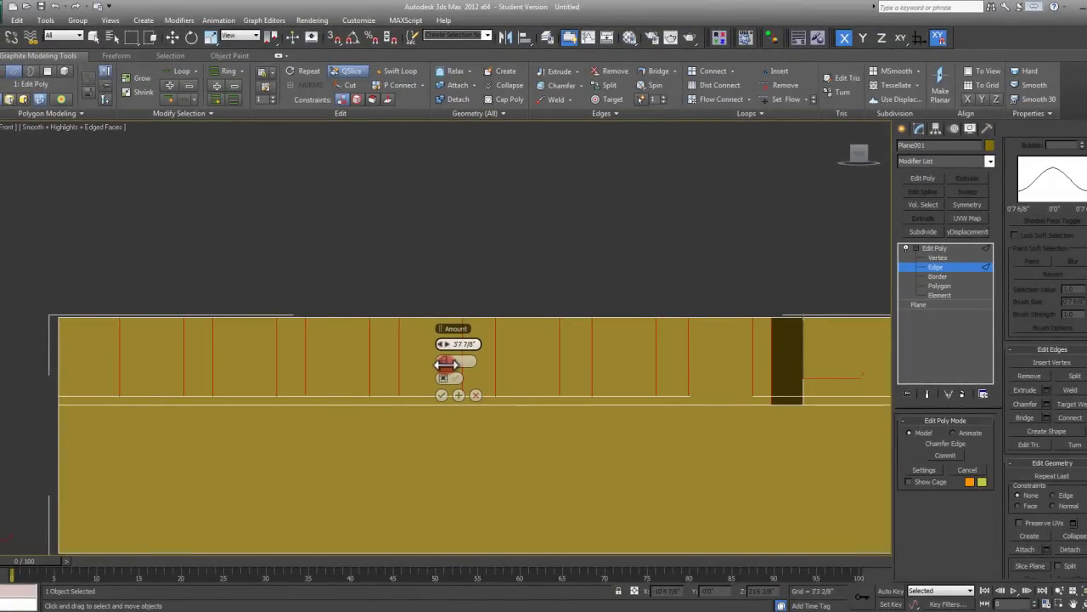
drag(446, 364, 450, 364)
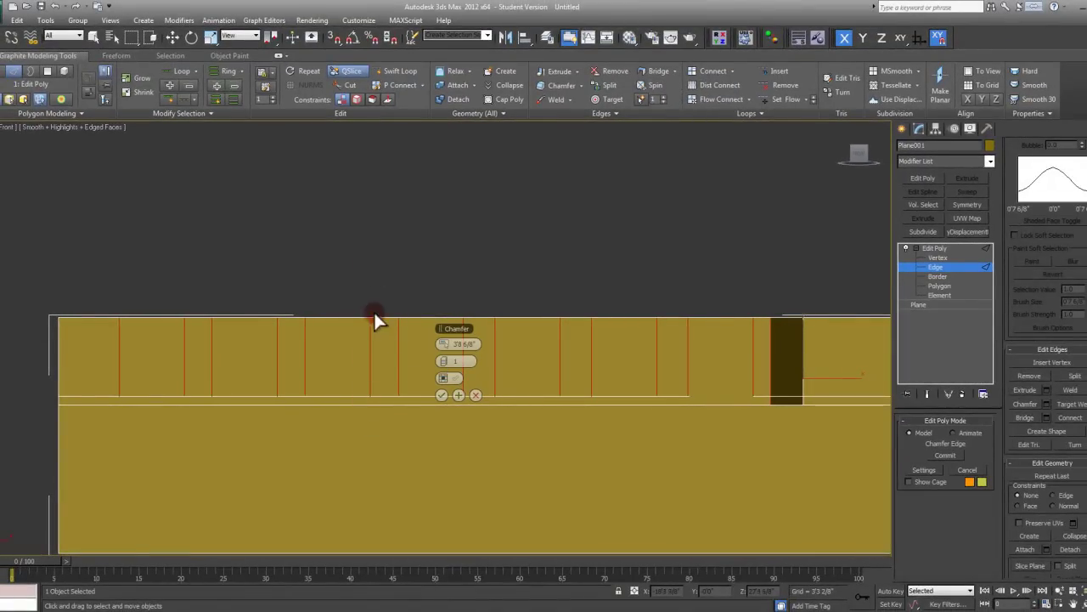
click(474, 343)
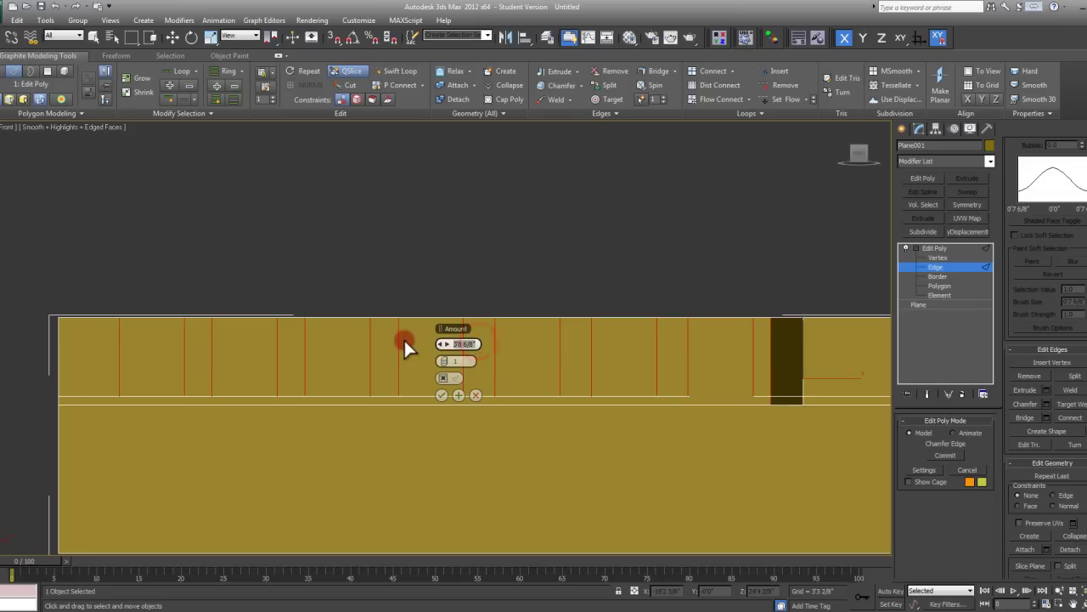
text(3)
key(Return)
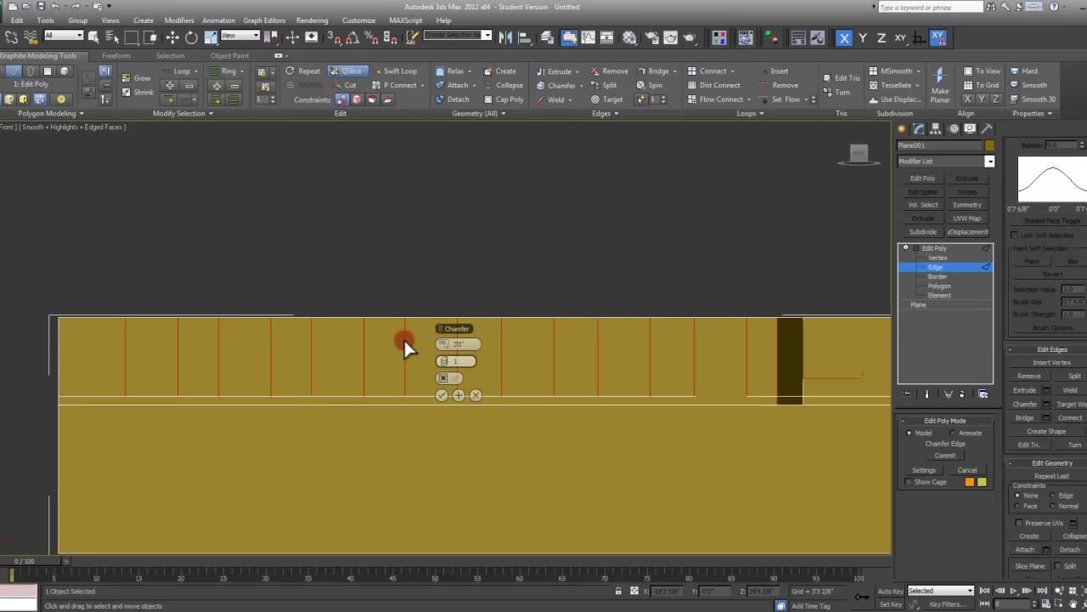
Set the divider edges' chamfer amount to 4 feet and apply it
click(463, 343)
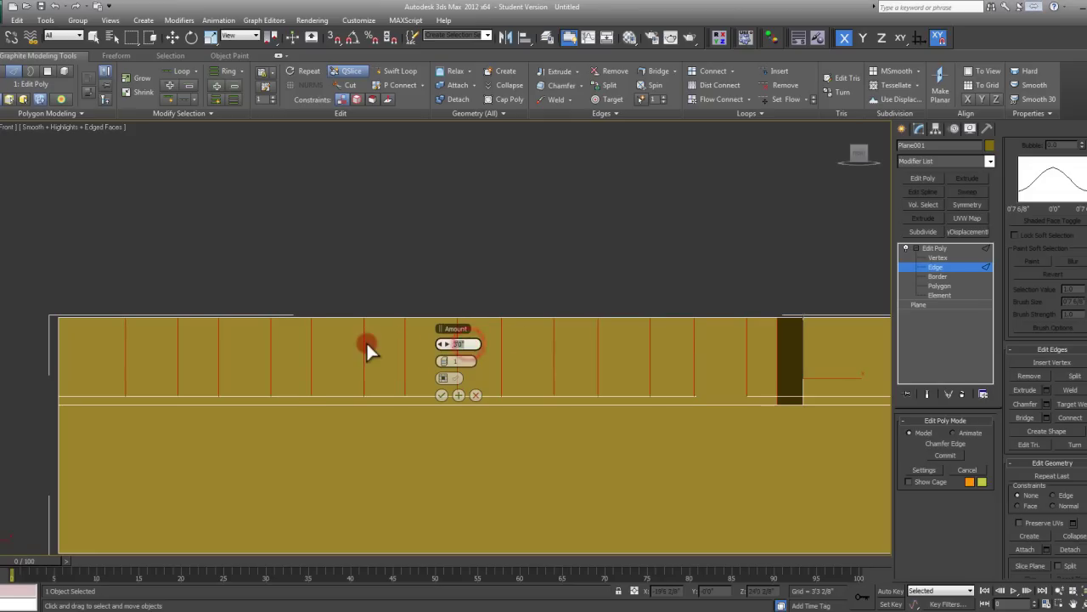
text(4)
key(Return)
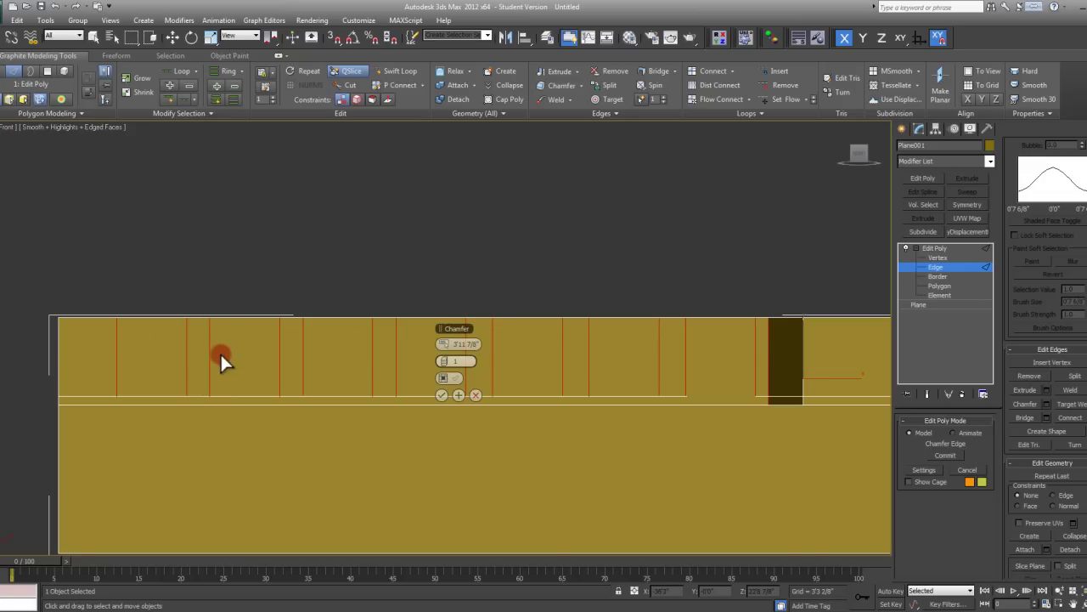
click(442, 395)
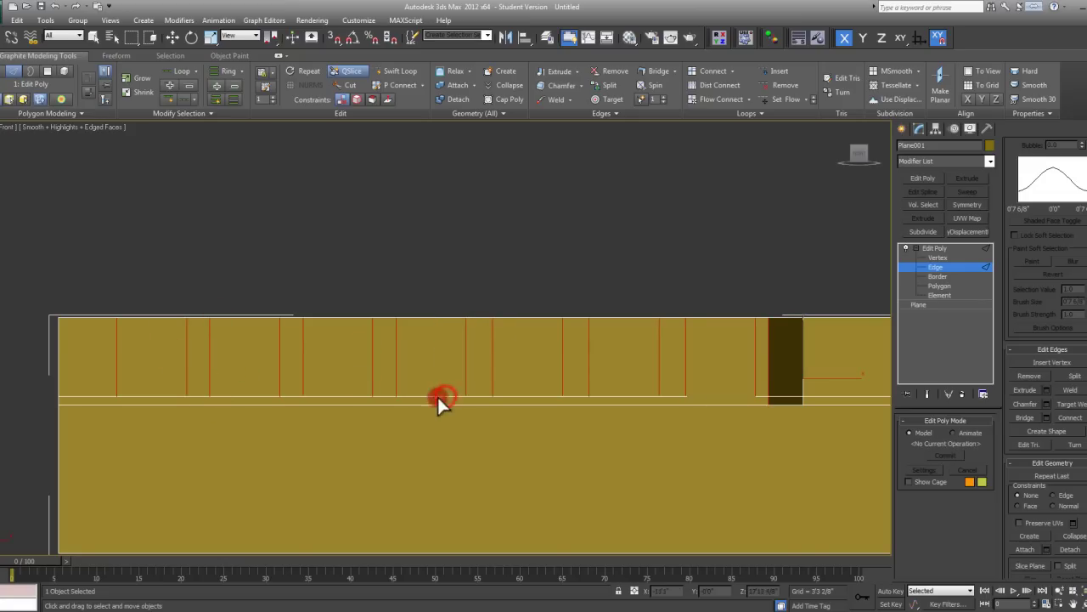
middle_drag(395, 391, 402, 388)
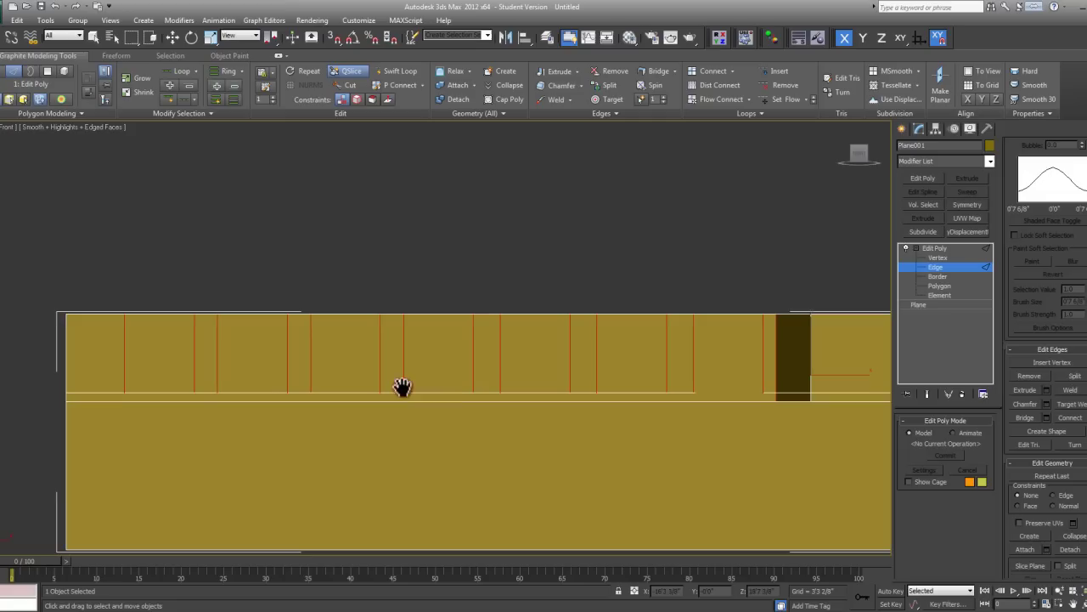
Switch to polygon-level editing, turn off QuickSlice and reduce the selection to a single upper-storey panel
click(948, 286)
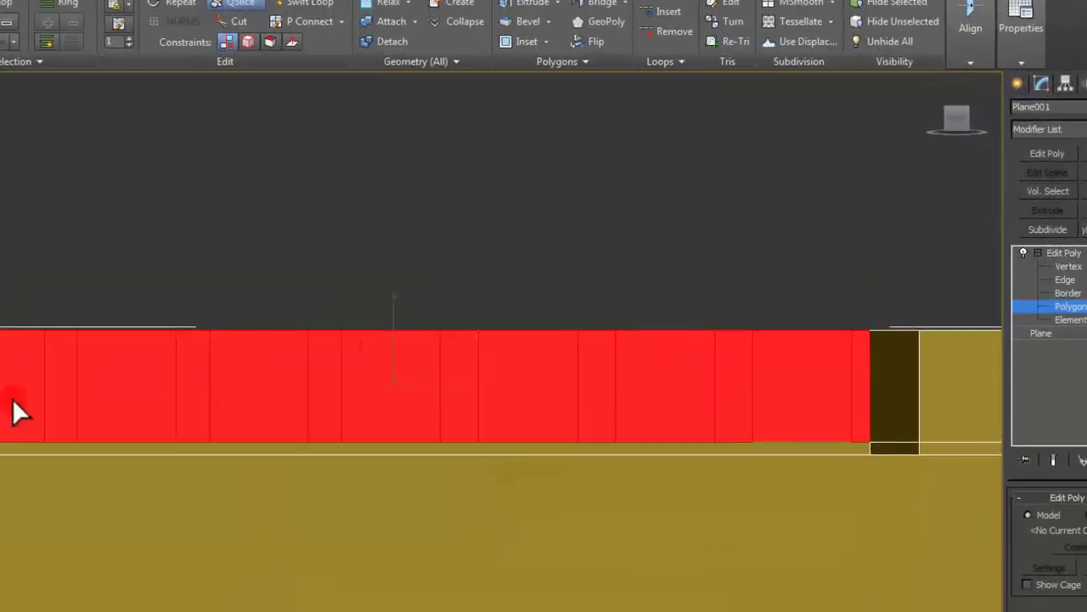
click(17, 302)
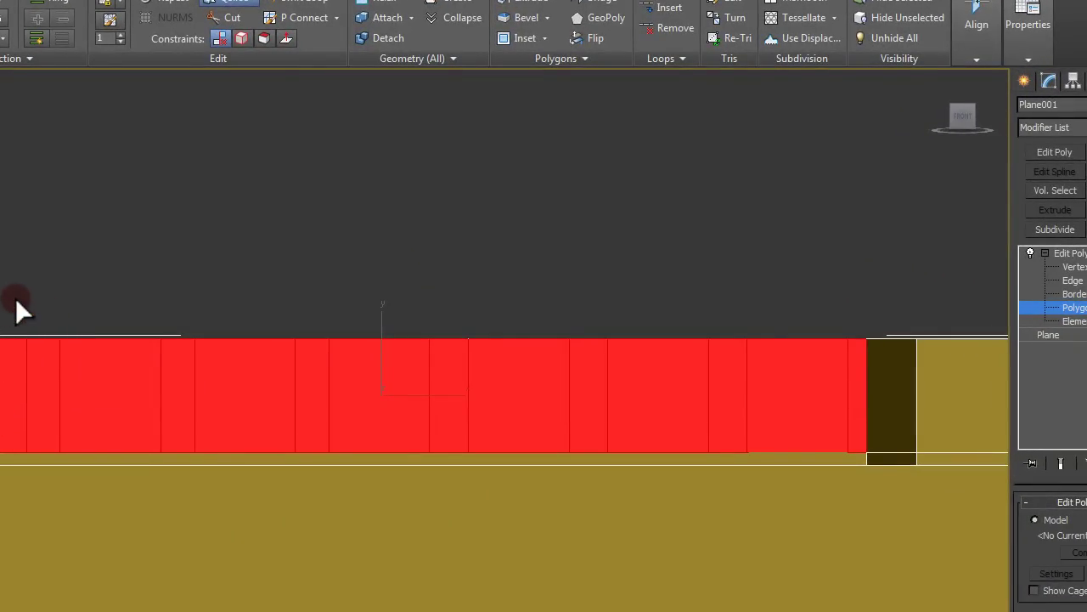
click(226, 6)
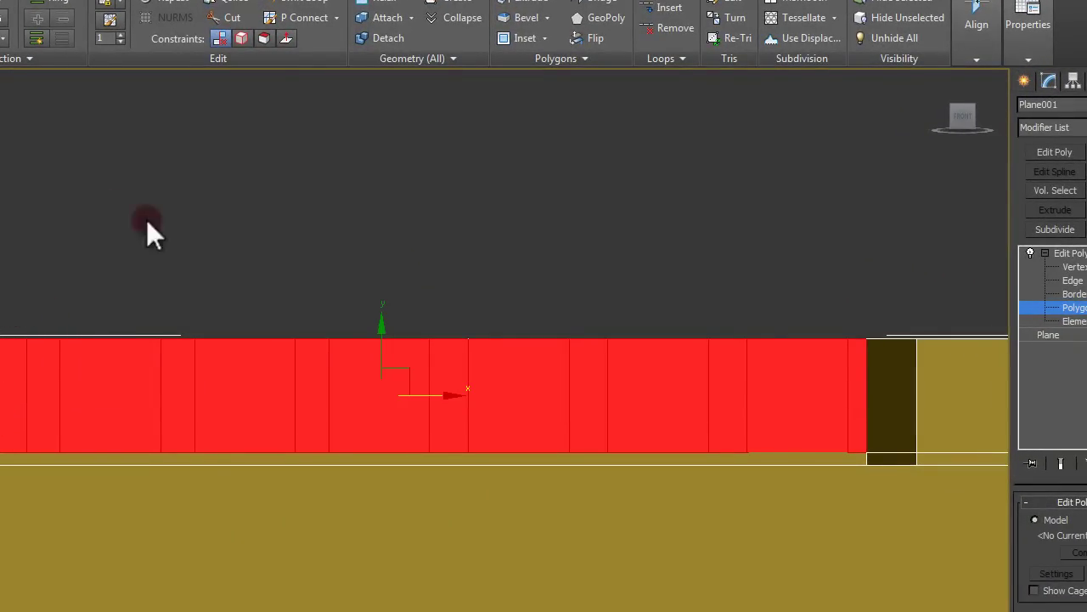
middle_drag(78, 345, 96, 344)
click(11, 385)
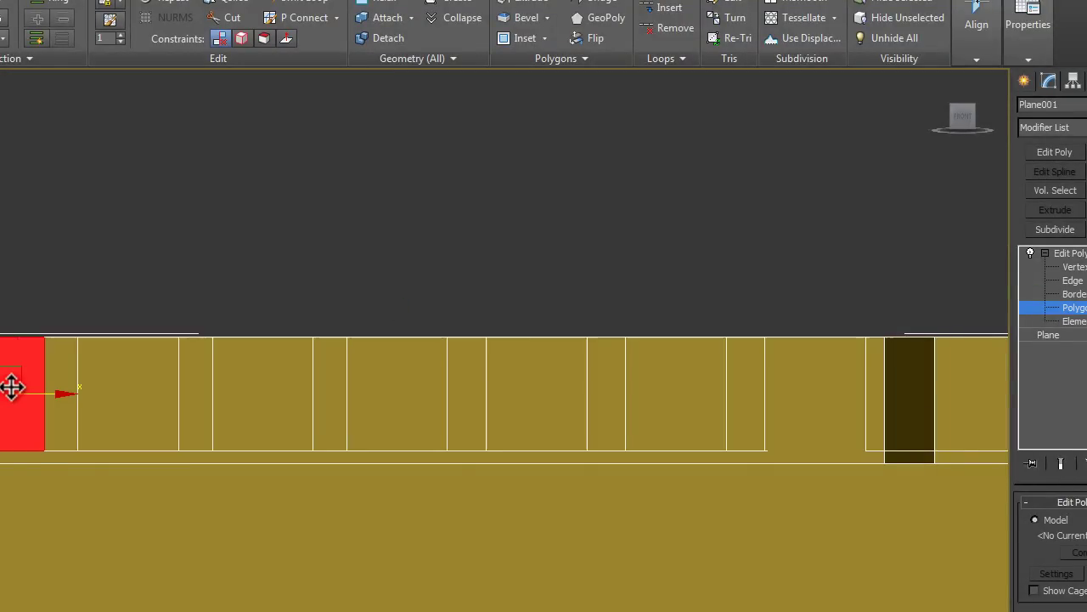
Delete five consecutive wide panels in the middle of the upper-storey front to open the windows
click(142, 391)
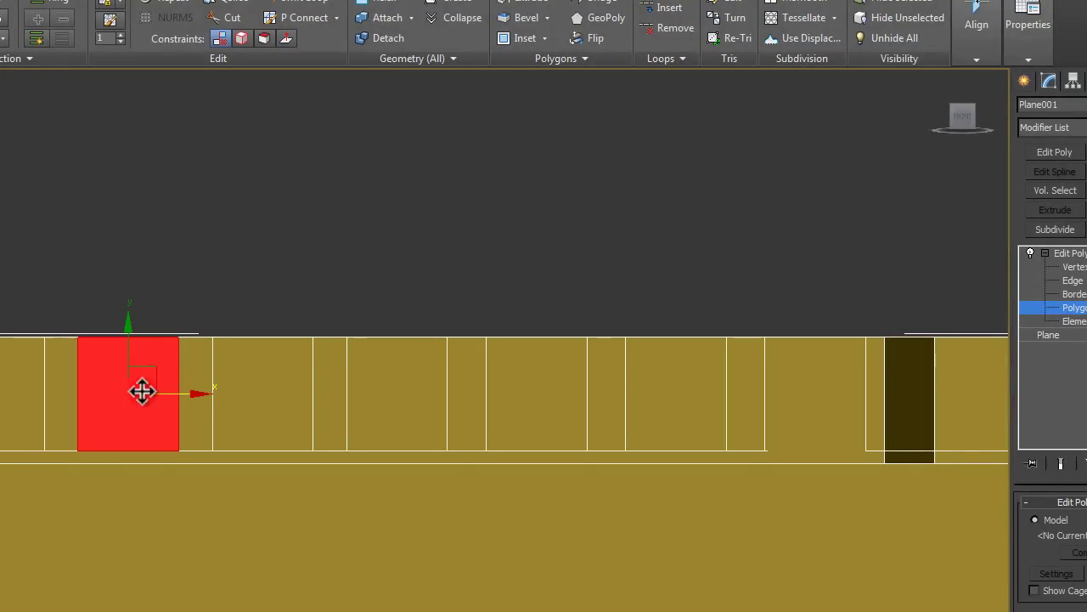
ctrl+click(294, 389)
ctrl+click(415, 393)
ctrl+click(549, 395)
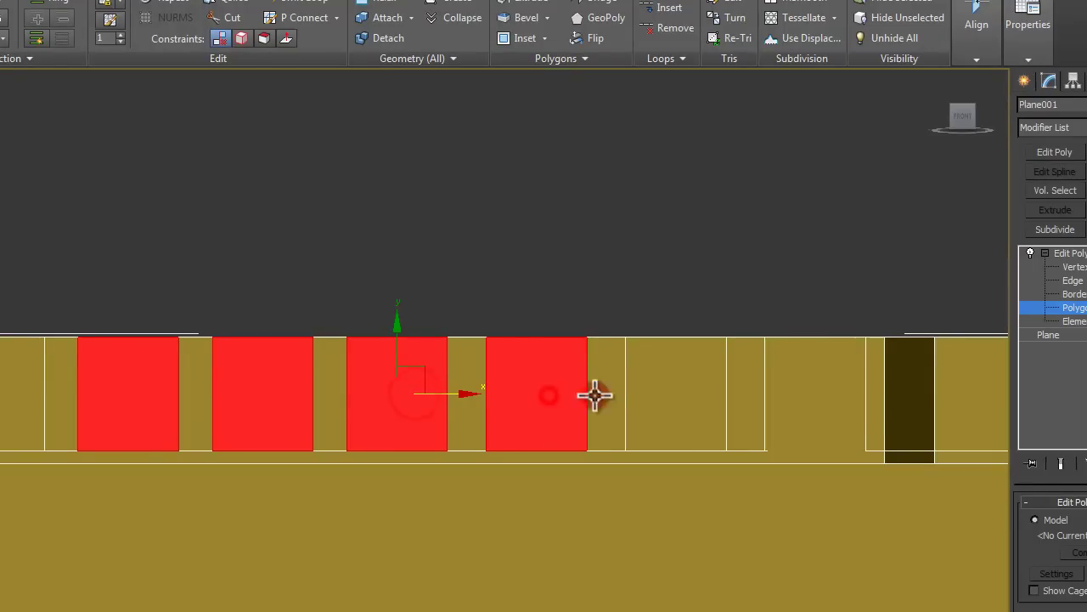
ctrl+click(687, 394)
middle_drag(688, 393, 545, 398)
key(Delete)
Select the remaining wide panel at the left end and compare it with the window openings along the front
middle_drag(320, 377, 515, 355)
click(54, 387)
scroll(130, 343, up, 3)
middle_drag(102, 336, 157, 307)
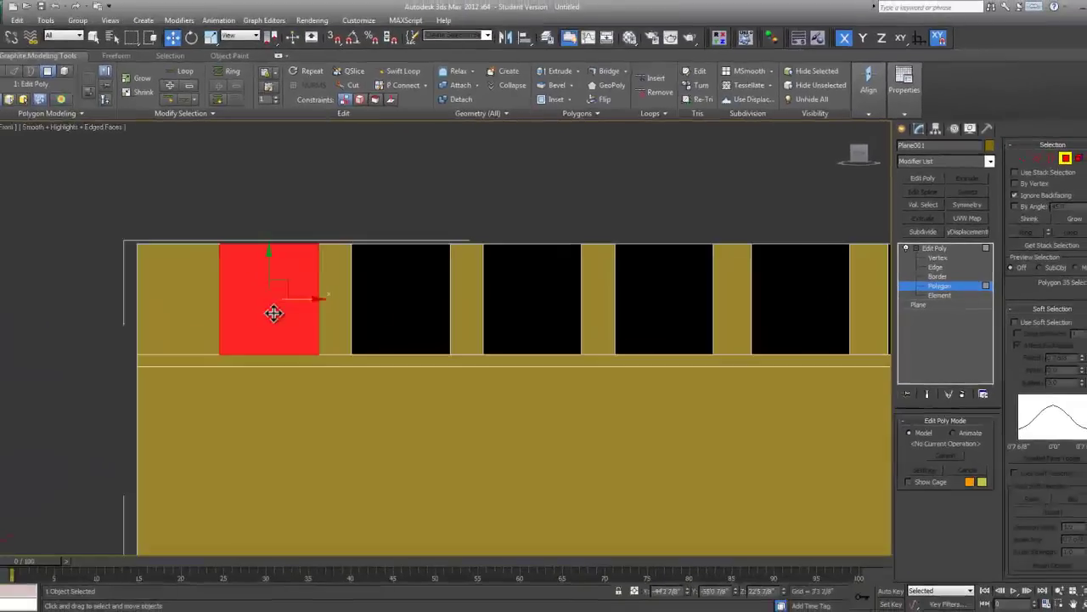
scroll(301, 285, up, 2)
middle_drag(301, 287, 313, 299)
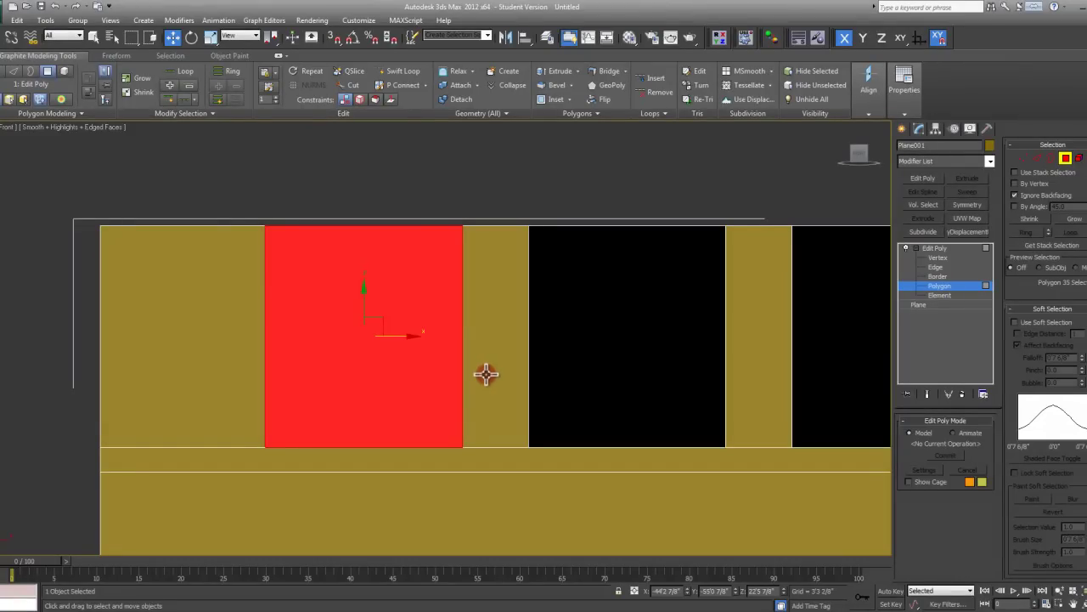
scroll(459, 314, down, 3)
scroll(575, 343, down, 3)
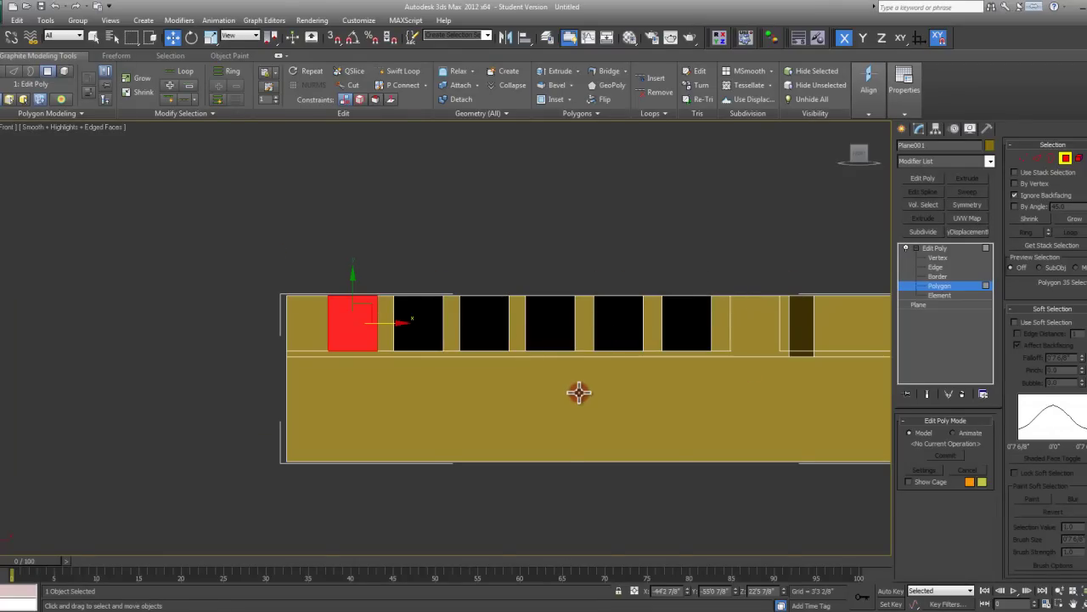
middle_drag(578, 392, 541, 412)
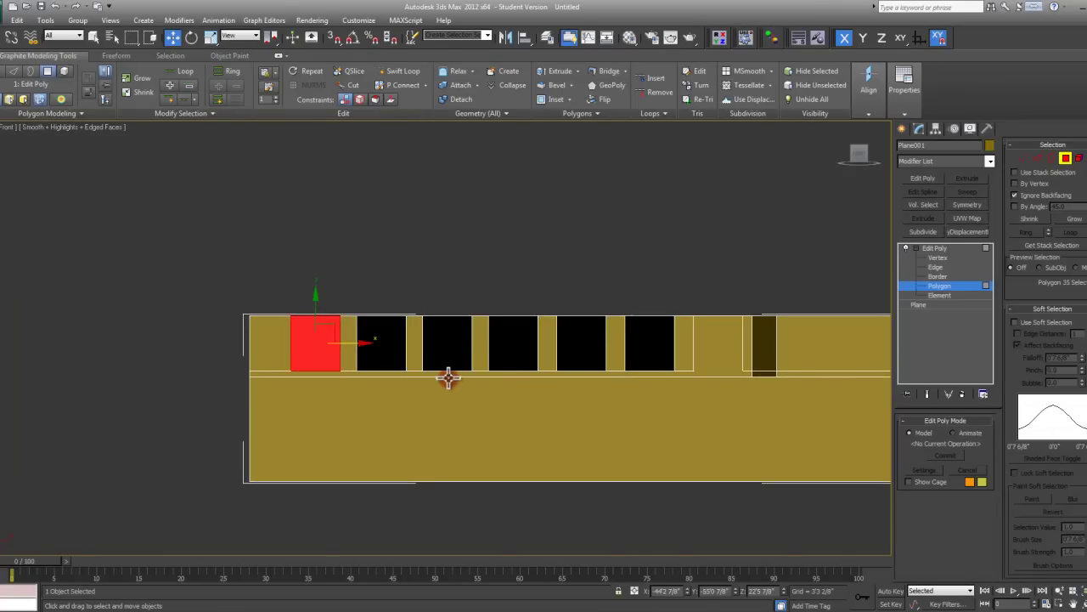
scroll(306, 318, up, 3)
scroll(315, 340, down, 3)
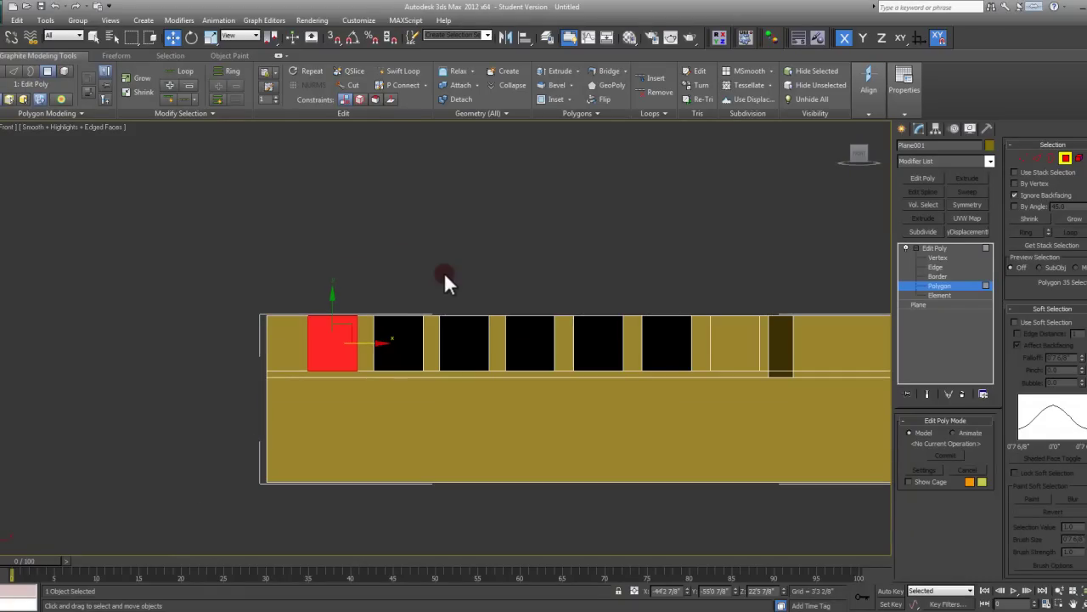
Select all of the building's polygons, look through the polygon editing options and clear the selection
key(ctrl+a)
scroll(1085, 476, down, 10)
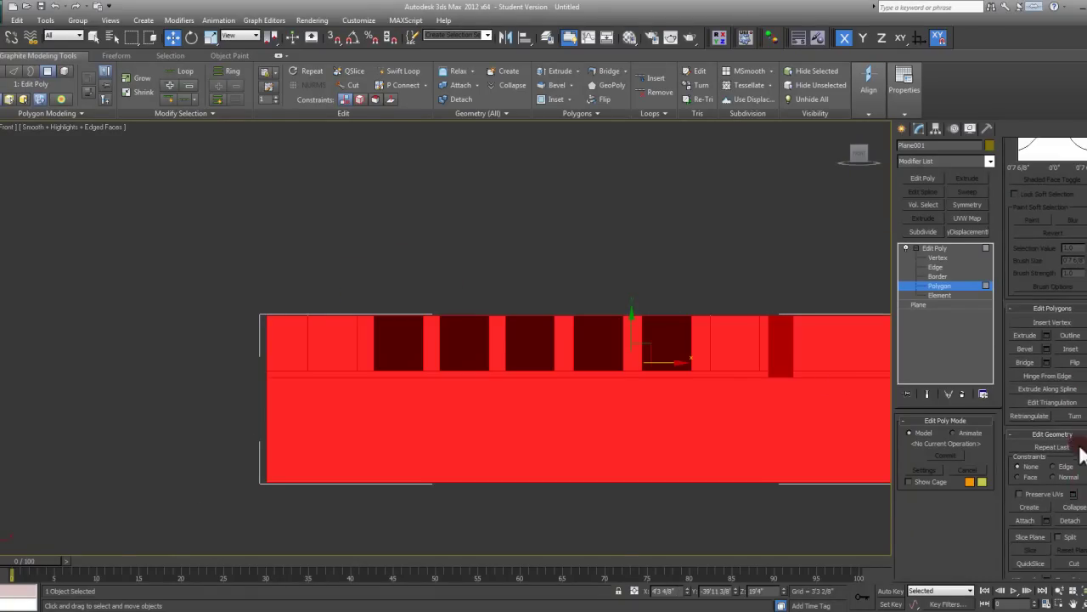
middle_drag(728, 343, 728, 357)
click(435, 296)
middle_drag(435, 295, 389, 321)
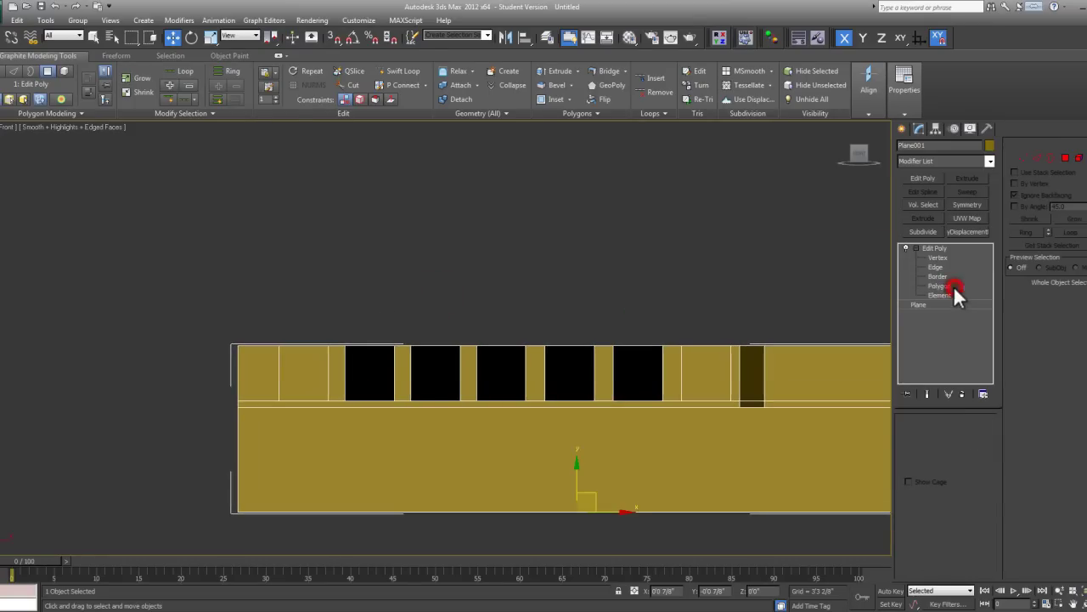
Leave polygon-level editing and convert Material #1 to Multi/Sub-Object, keeping the old material as a sub-material
click(955, 286)
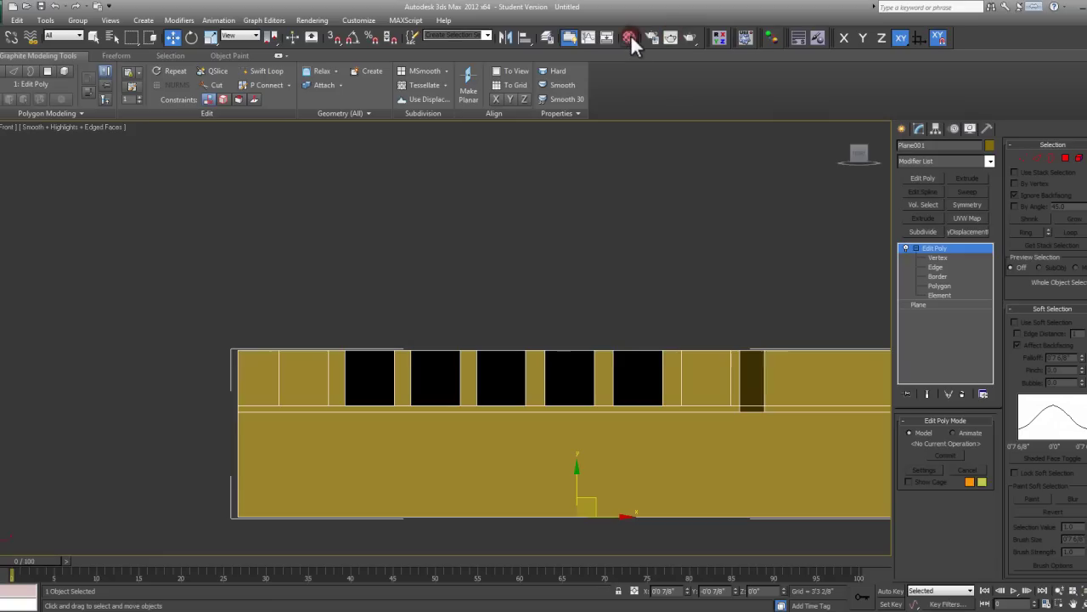
key(m)
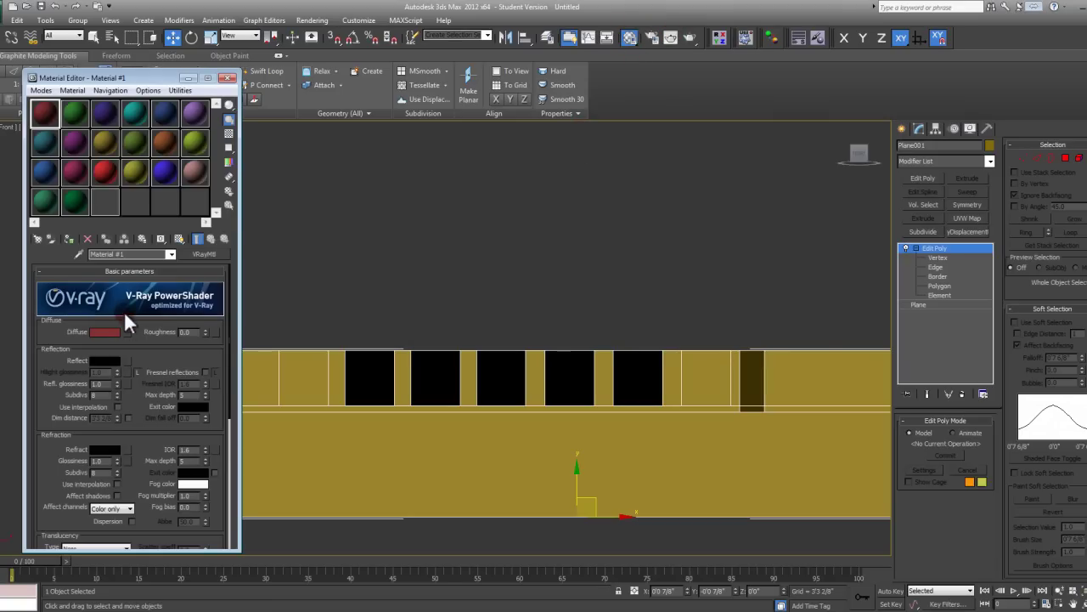
click(218, 259)
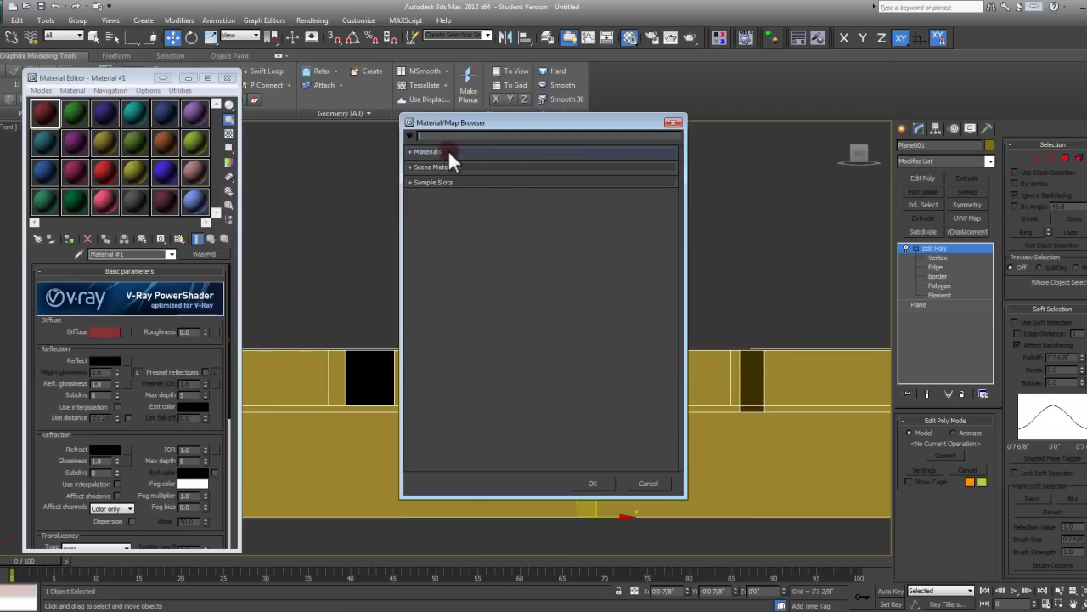
key(BackSpace)
key(BackSpace)
text(multi)
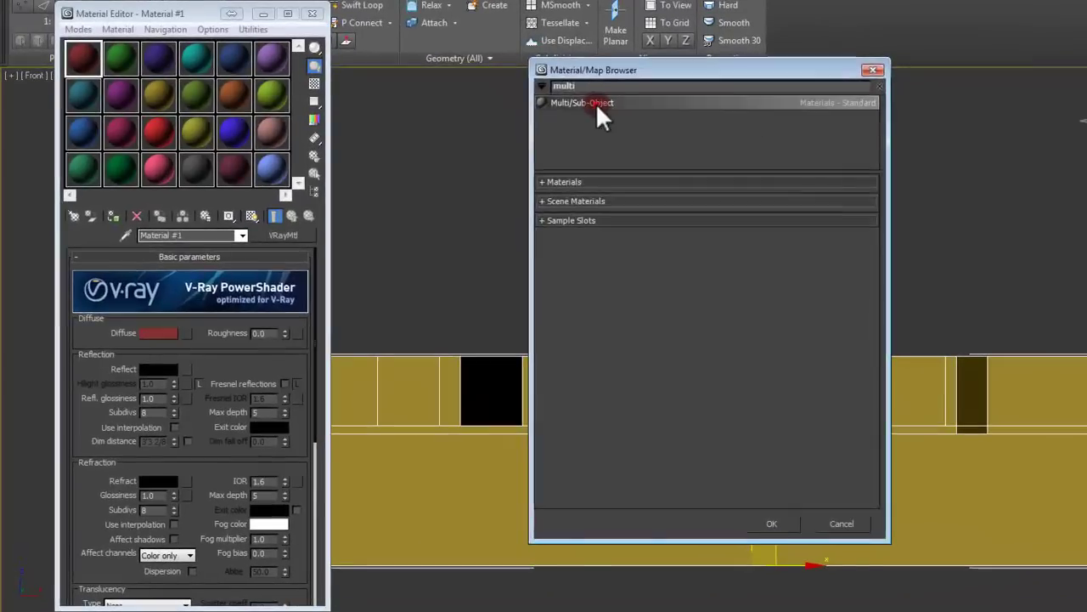
double_click(450, 148)
click(138, 311)
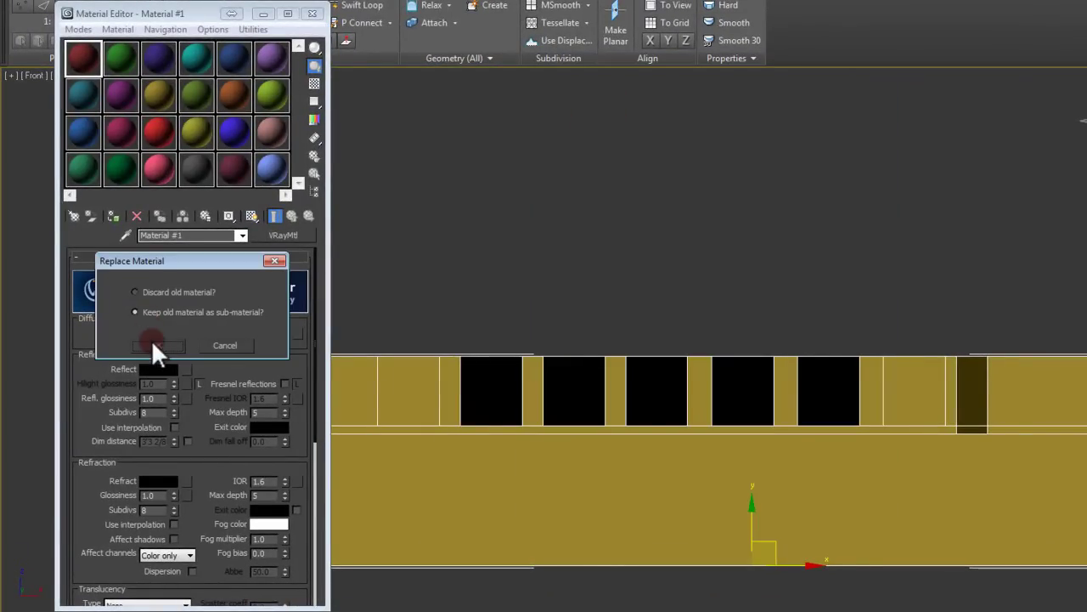
click(160, 341)
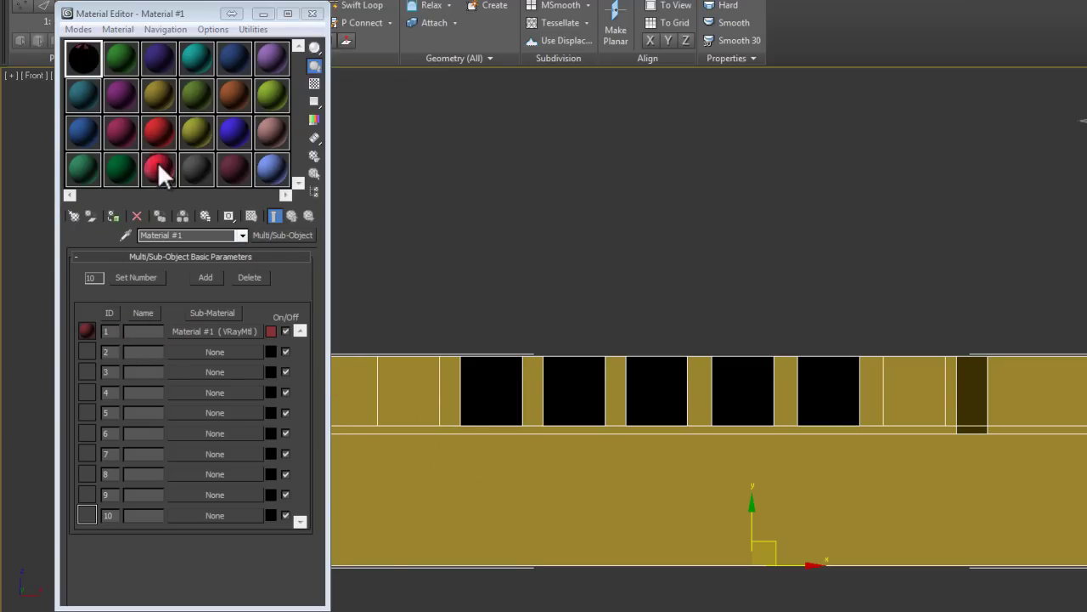
Place Material #2, Material #3 and Material #4 as instances in sub-material slots 2, 3 and 4
drag(119, 59, 192, 352)
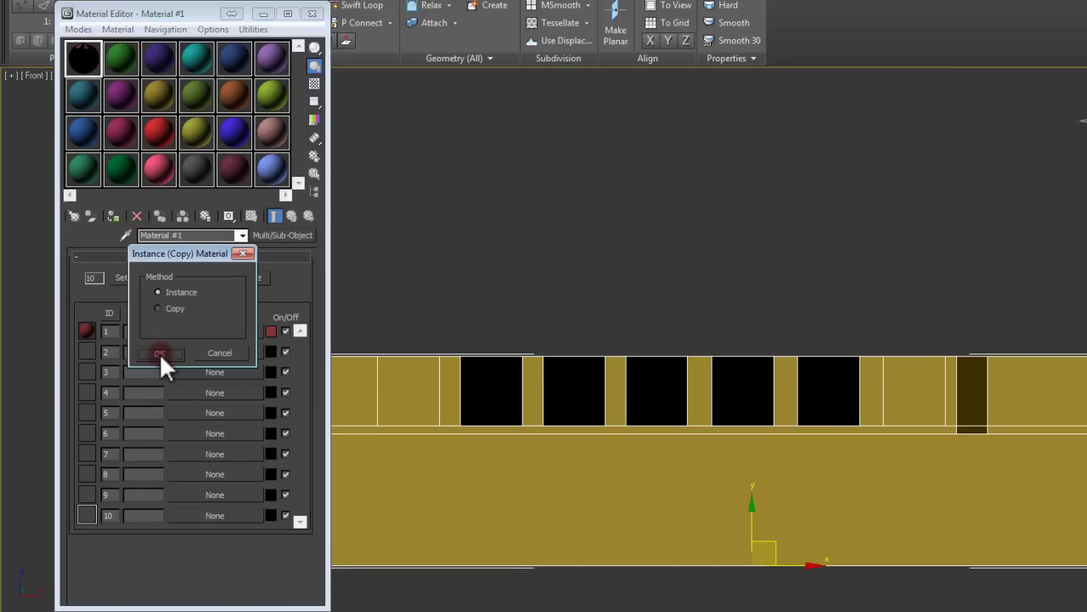
click(174, 349)
drag(160, 70, 219, 371)
click(159, 352)
drag(177, 113, 198, 386)
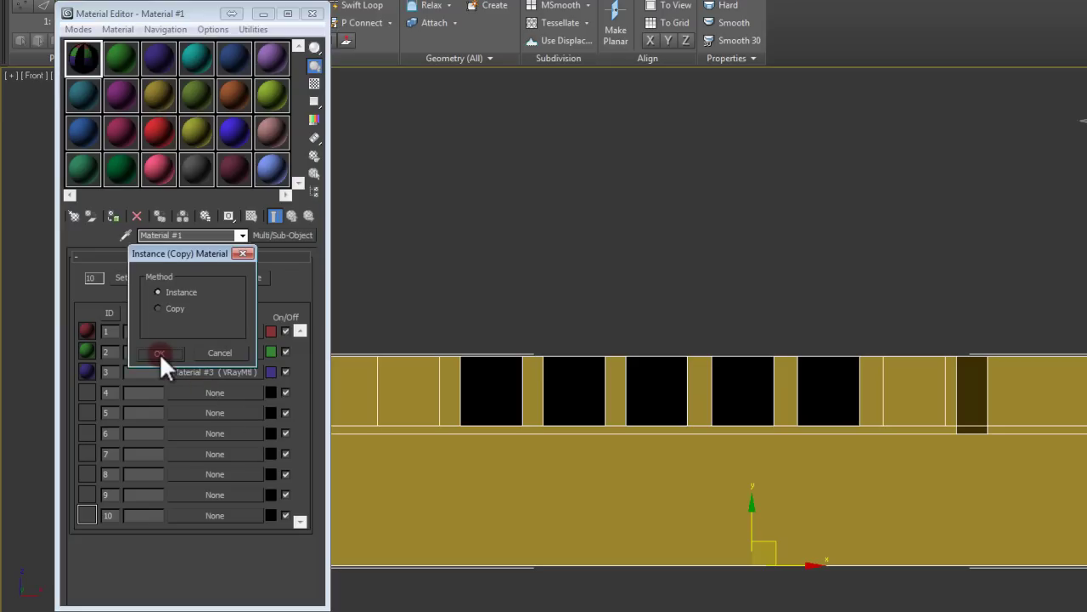
click(159, 352)
Name the four sub-materials brick, mull 2, mull and glass for IDs 1 to 4
click(137, 392)
text(glass)
click(144, 372)
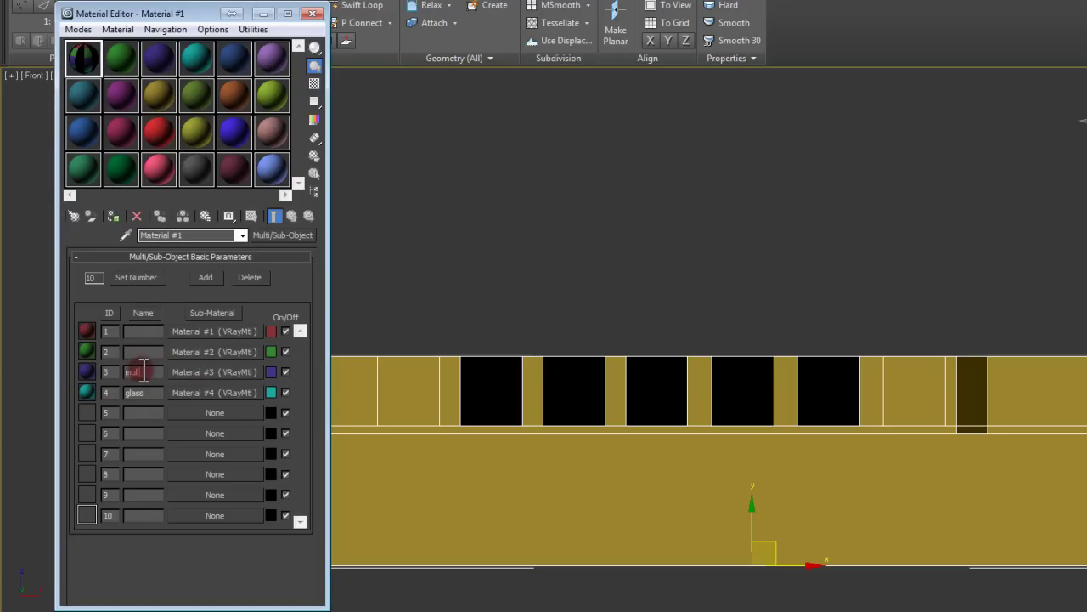
text(mull)
click(134, 352)
click(149, 332)
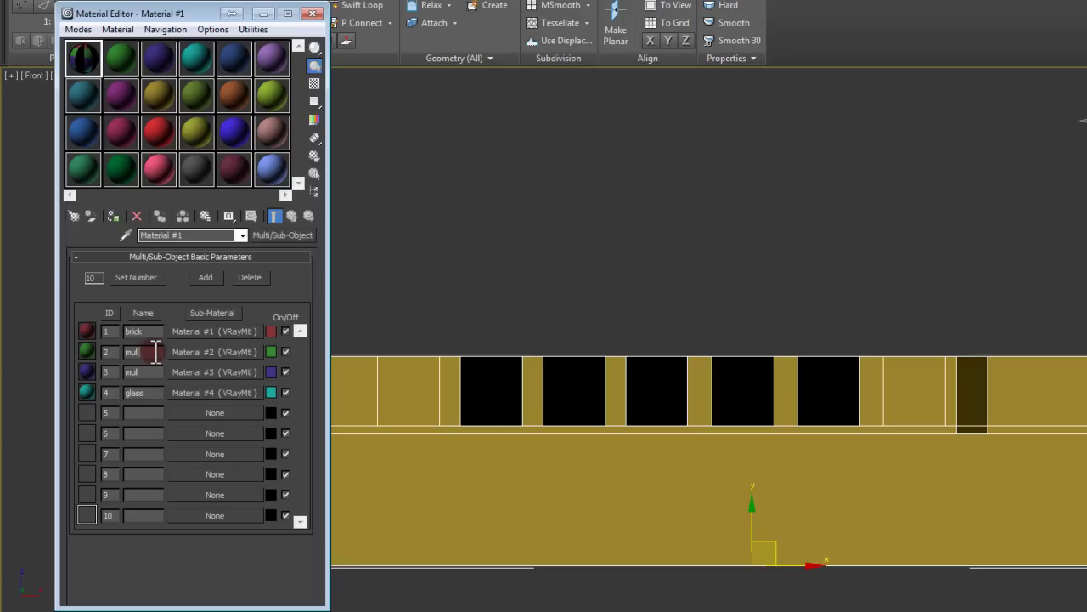
click(151, 371)
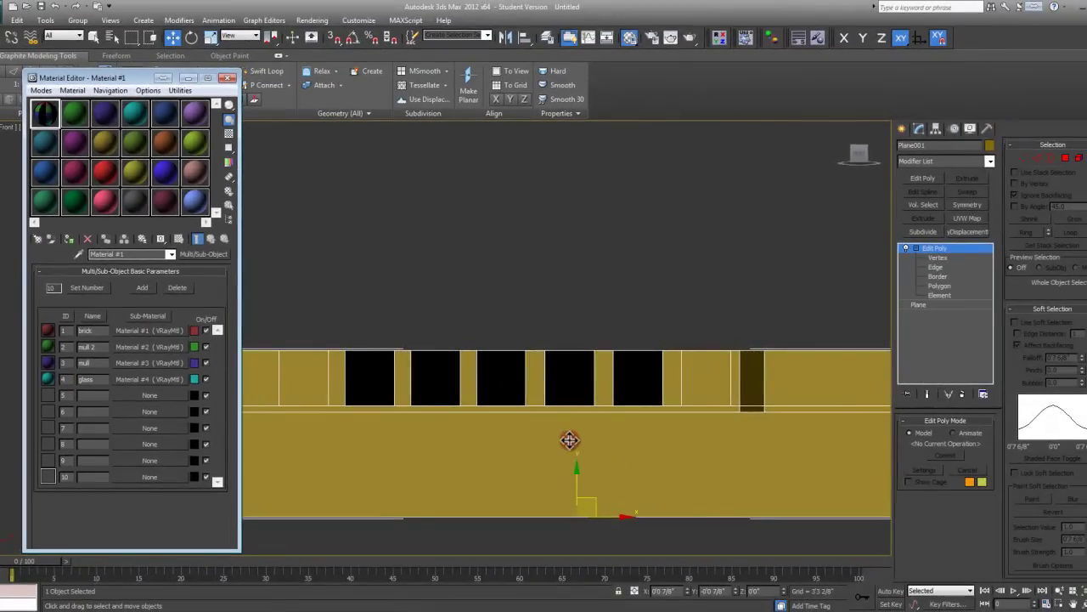
Assign the Multi/Sub-Object material to the building and close the Material Editor
middle_drag(582, 443, 585, 432)
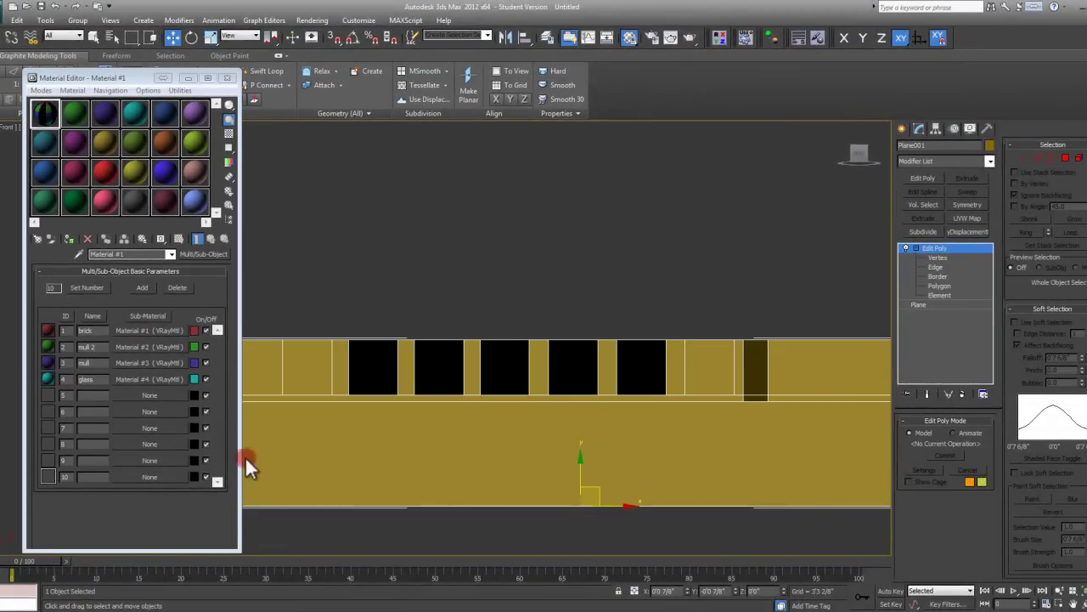
click(70, 238)
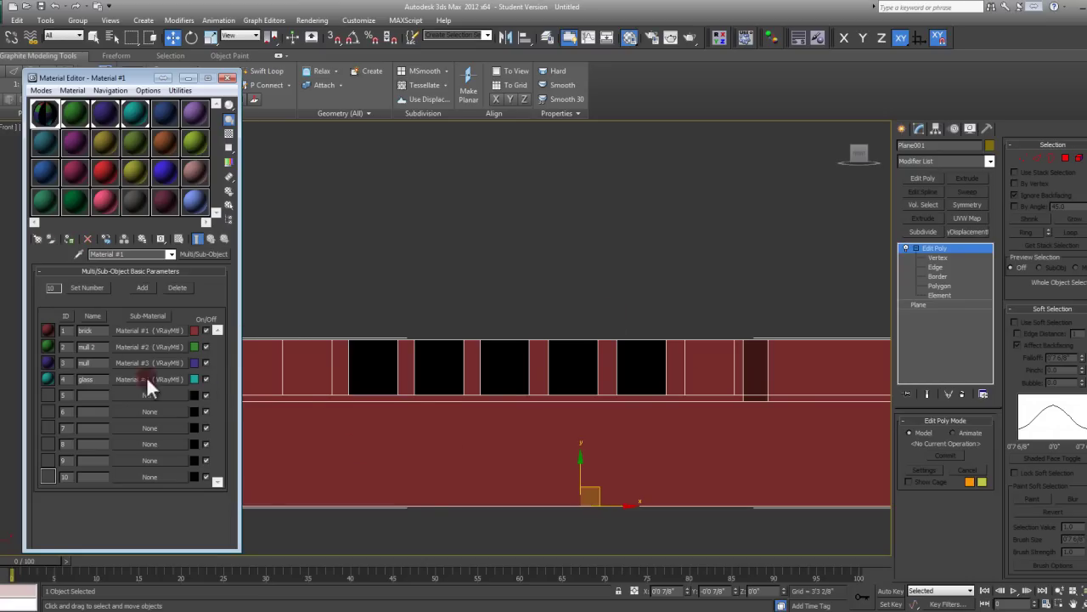
click(226, 78)
Detach the remaining wide panel at the left end of the upper-storey front as a separate object named Object001
middle_drag(390, 302, 364, 279)
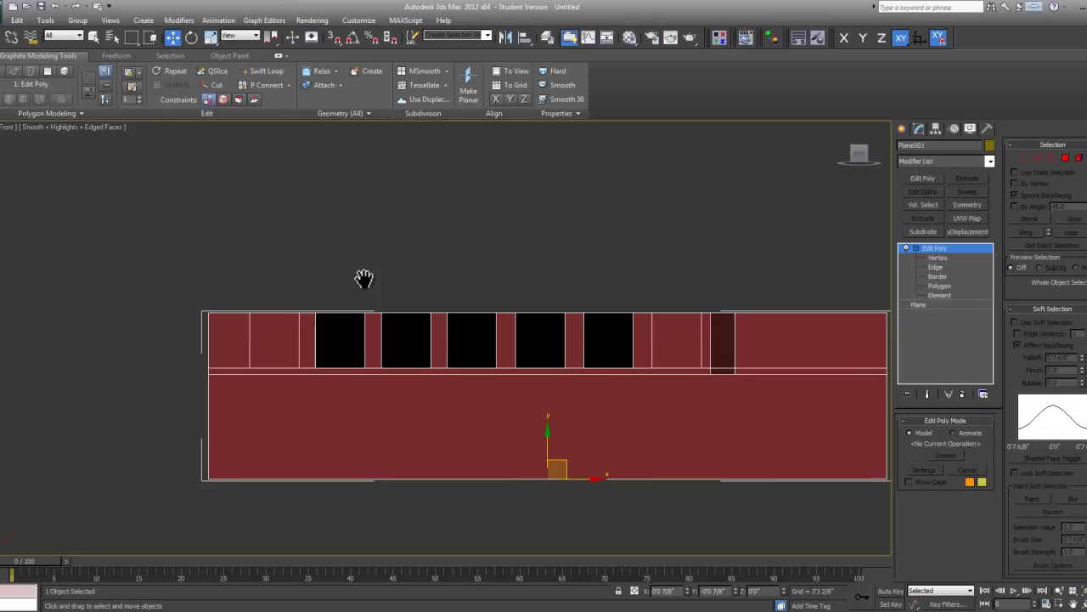
alt+middle_drag(352, 334, 416, 348)
scroll(423, 379, up, 5)
alt+middle_drag(745, 315, 667, 242)
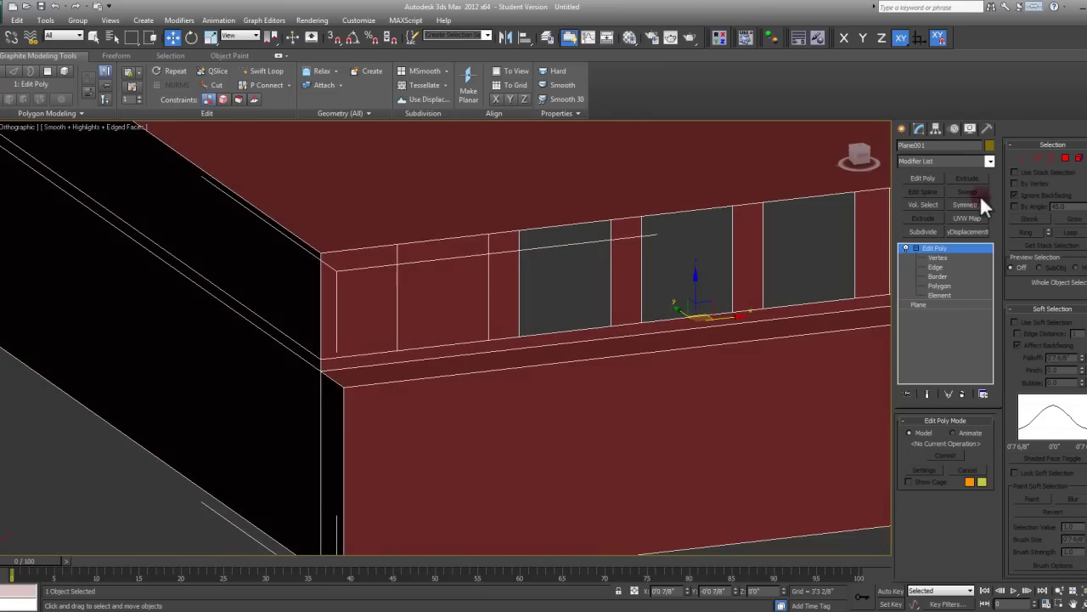
click(1067, 159)
click(467, 297)
scroll(480, 306, up, 8)
mouse_move(481, 307)
alt+middle_down()
mouse_move(468, 298)
mouse_move(490, 306)
mouse_move(480, 298)
alt+middle_up()
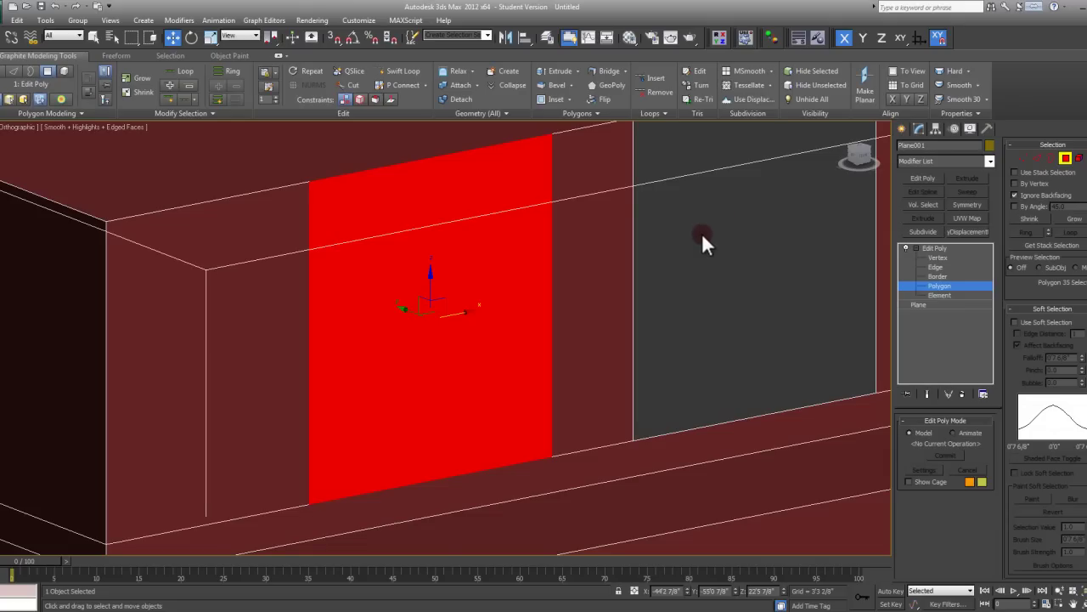
scroll(1059, 306, down, 10)
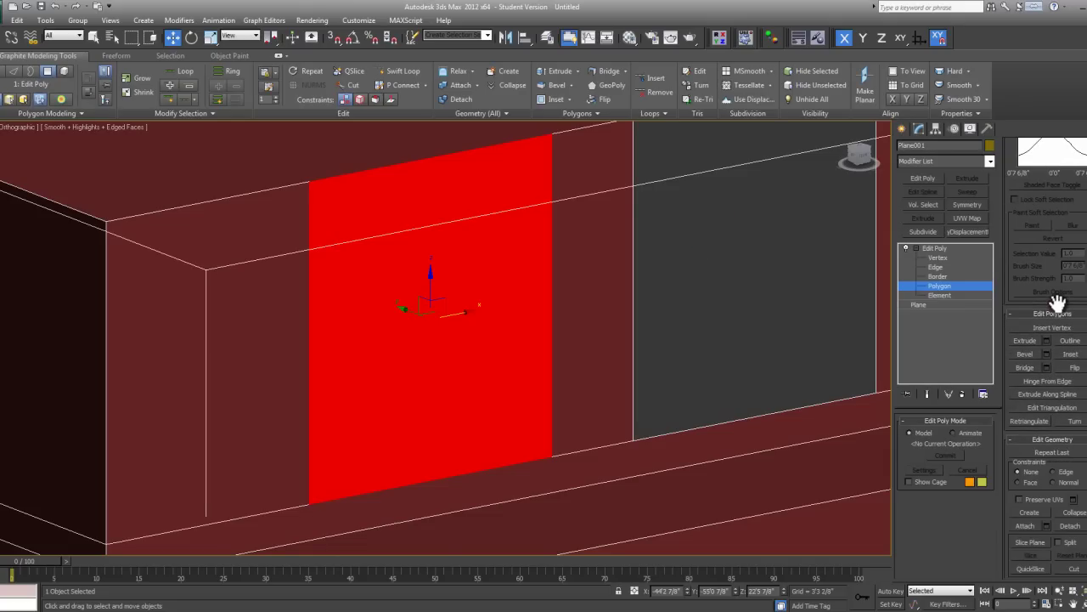
scroll(1058, 303, down, 2)
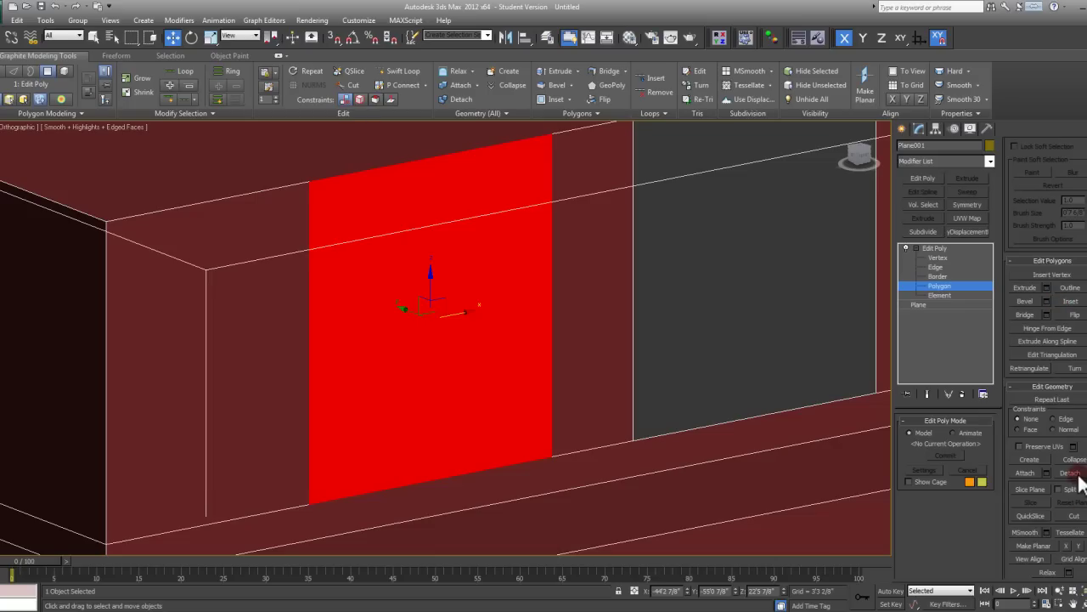
click(456, 99)
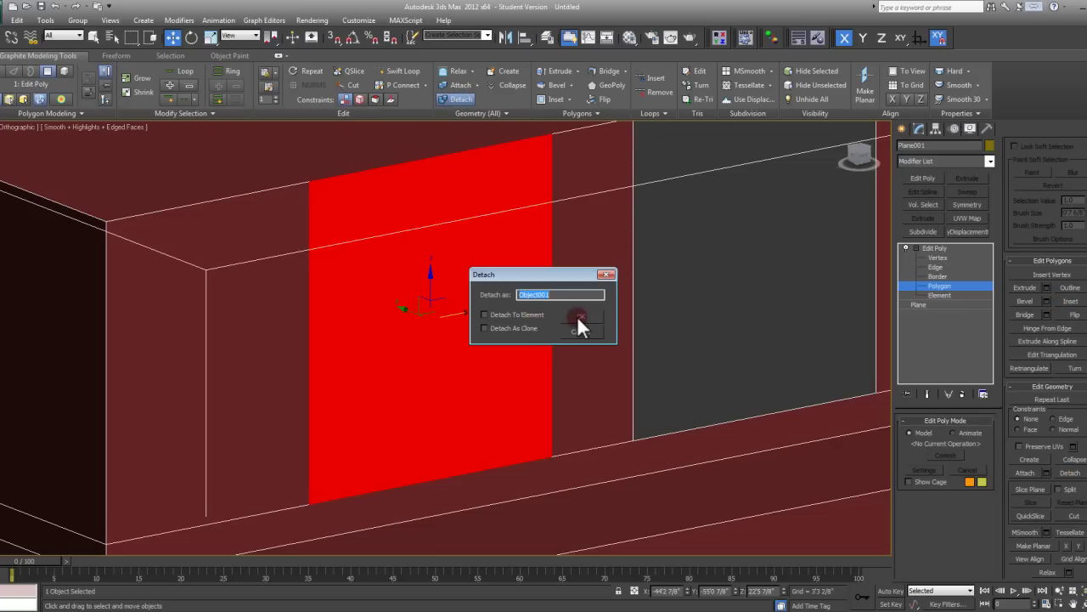
click(525, 315)
click(597, 317)
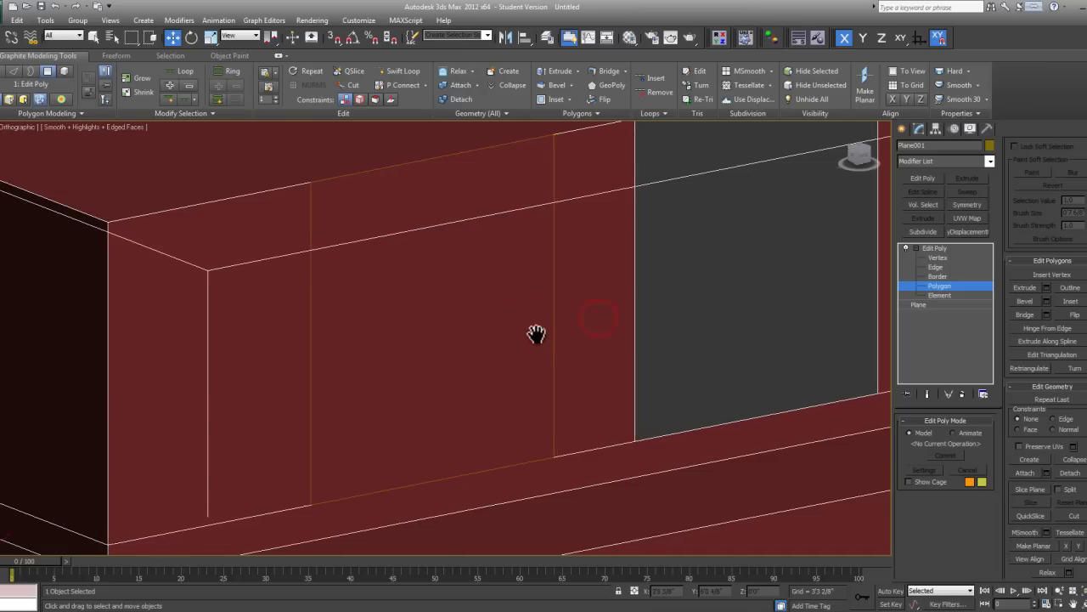
Select the detached panel's polygon, check the sub-material list and set the polygon's material ID to 2
alt+middle_drag(537, 341, 764, 311)
click(945, 287)
click(527, 292)
middle_drag(611, 303, 590, 304)
click(959, 434)
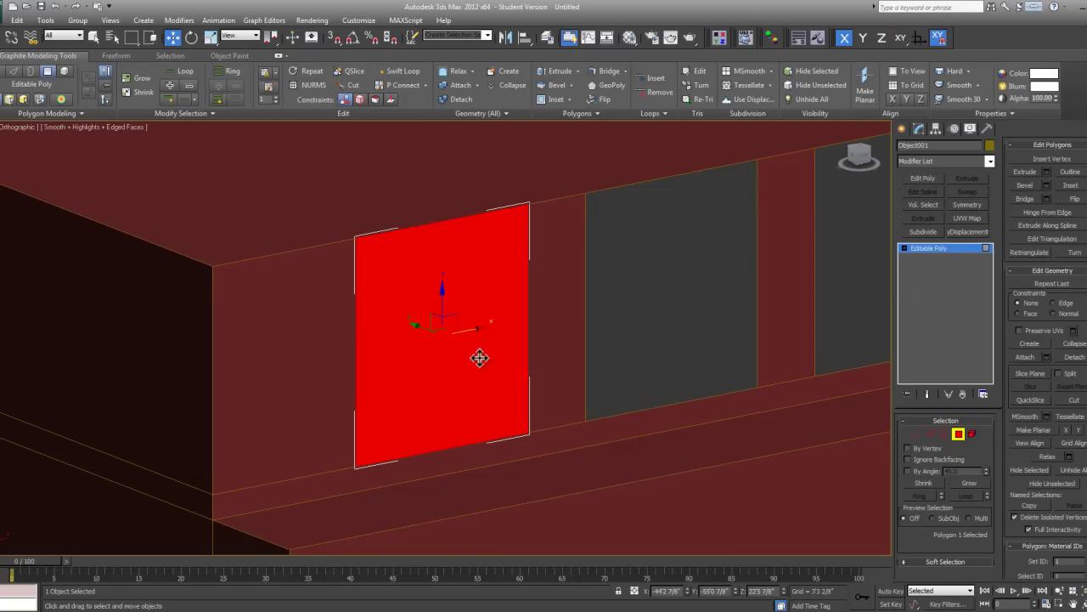
scroll(578, 340, up, 4)
scroll(1084, 497, down, 1)
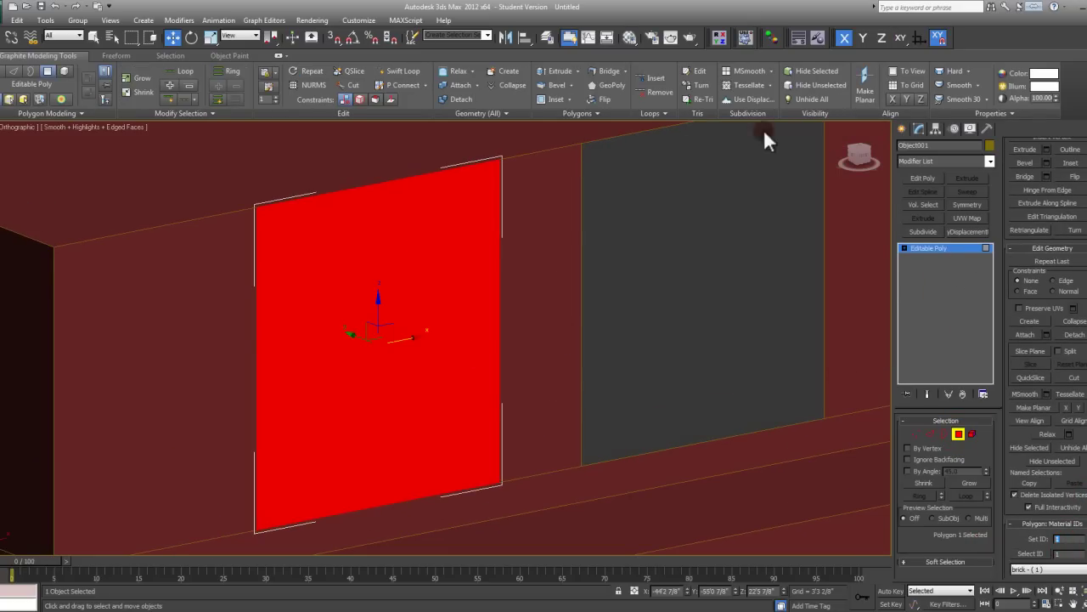
click(628, 39)
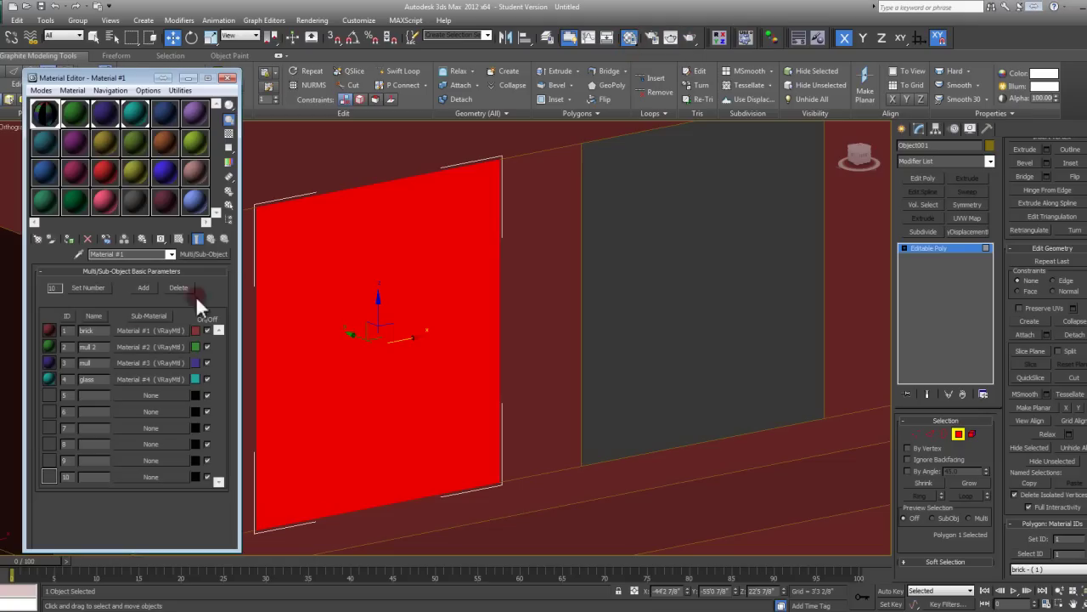
click(226, 78)
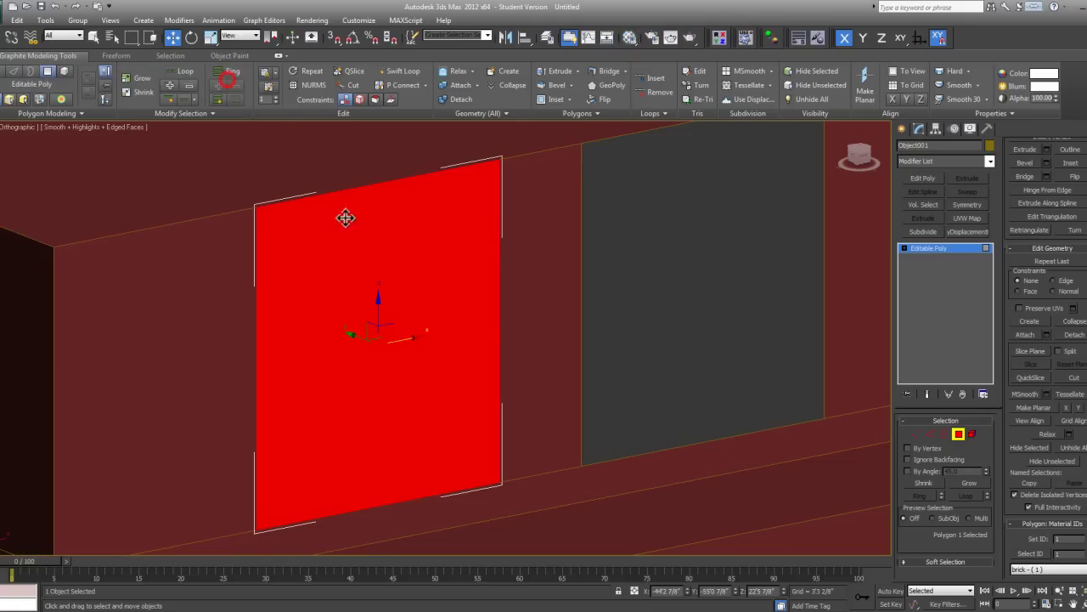
middle_drag(370, 262, 380, 252)
click(1062, 539)
text(2)
key(Return)
middle_drag(691, 434, 566, 377)
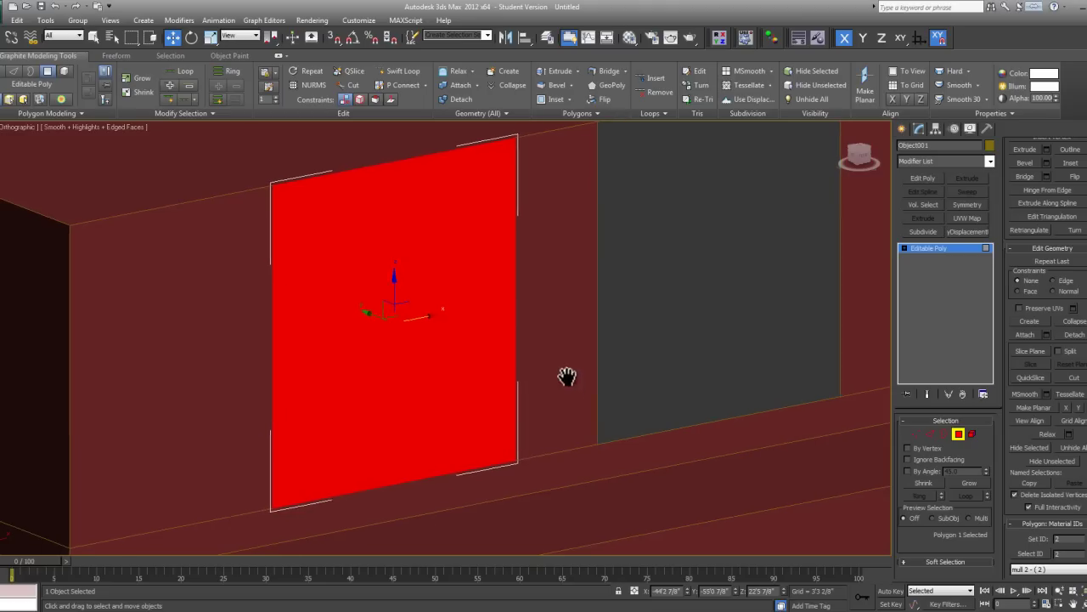
click(957, 431)
click(929, 432)
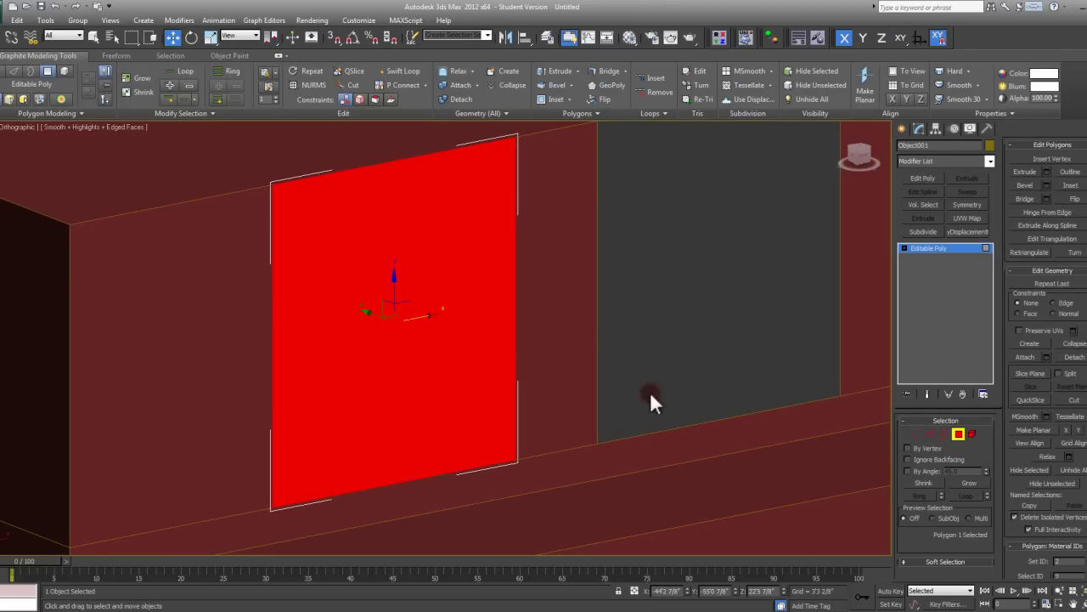
middle_drag(554, 344, 506, 331)
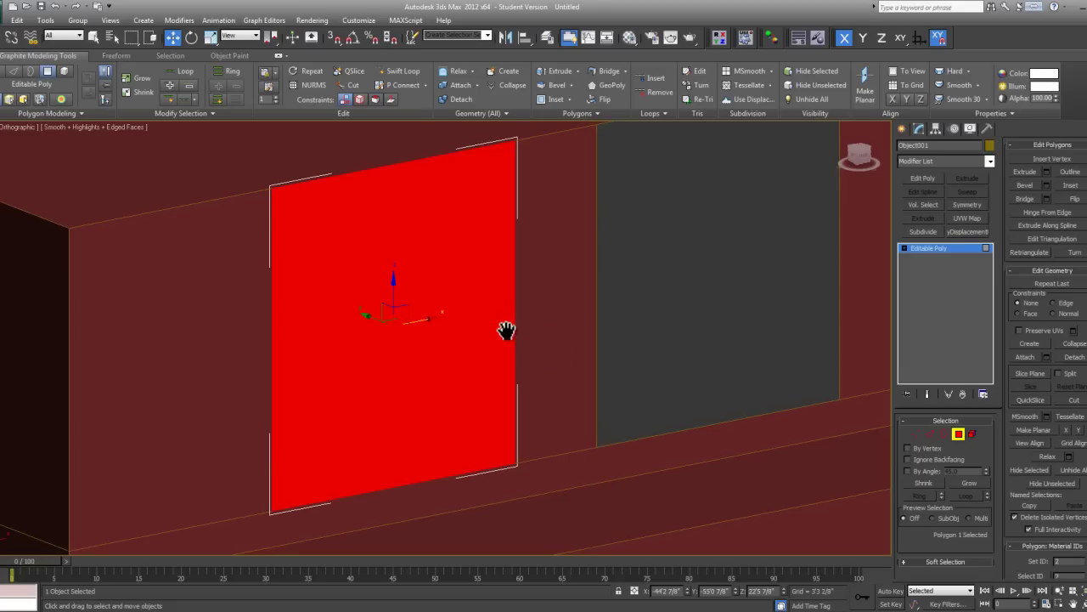
click(571, 110)
click(456, 345)
click(476, 367)
middle_drag(490, 370, 531, 366)
click(477, 379)
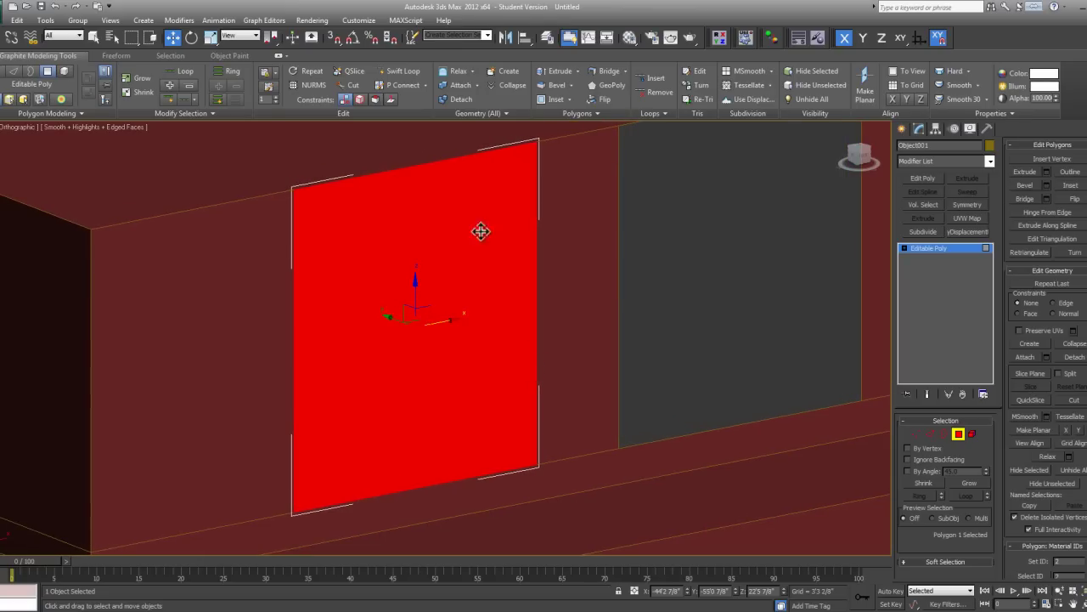
In the Front view, QuickSlice the panel with a vertical cut near its right side and a horizontal cut near its bottom
key(f)
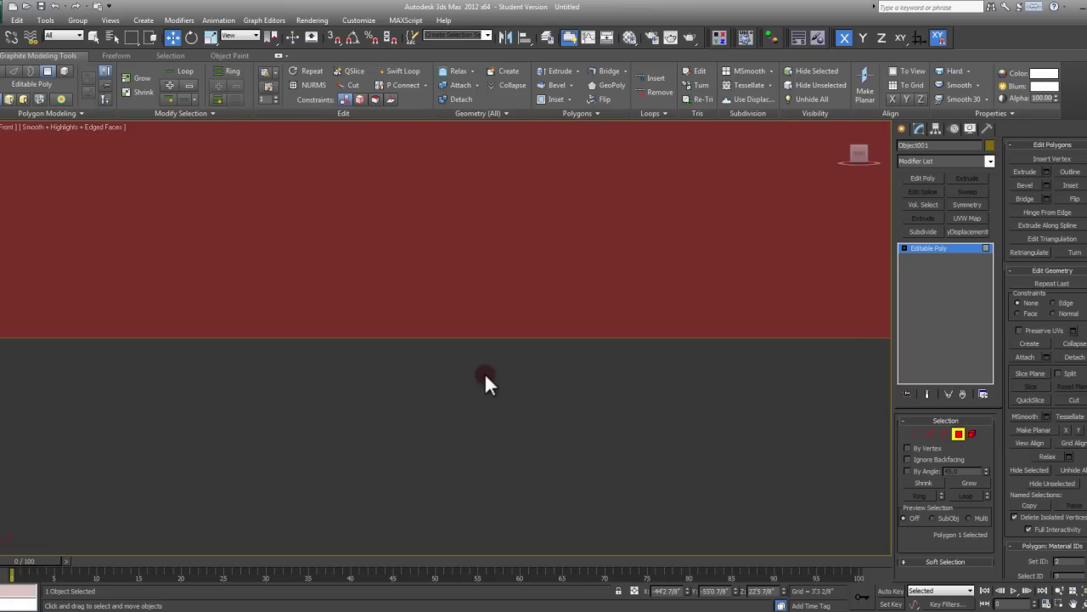
key(z)
click(929, 434)
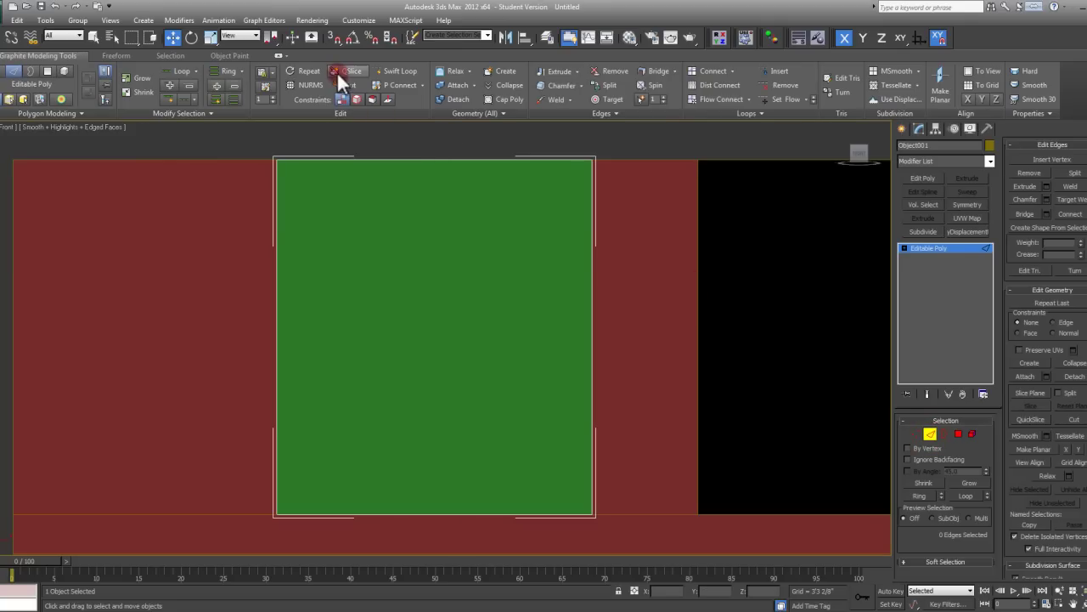
click(336, 72)
scroll(470, 156, down, 2)
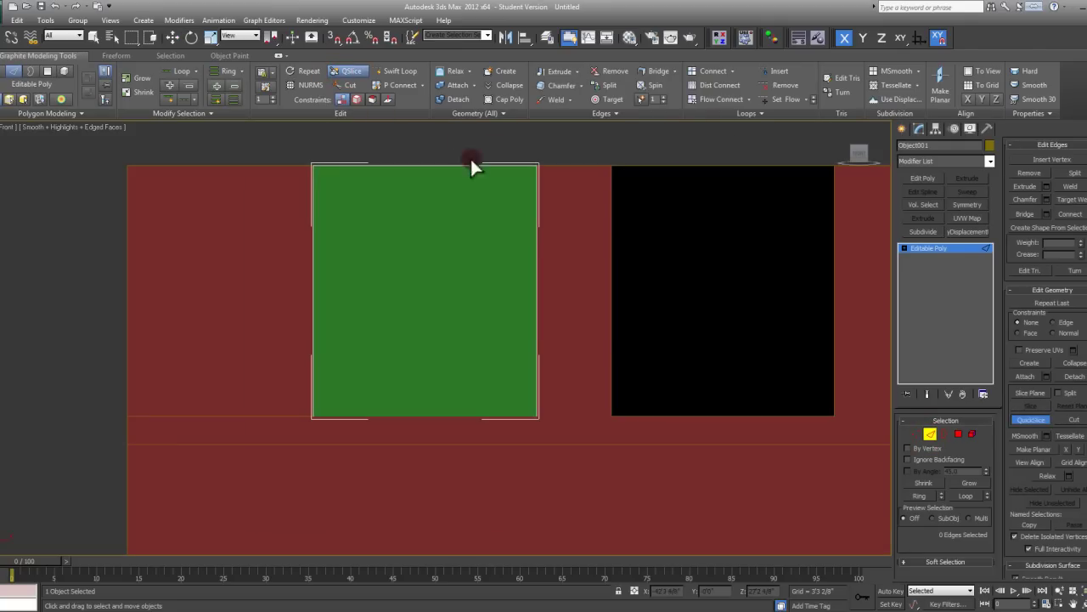
click(916, 37)
middle_drag(574, 199, 573, 216)
click(498, 331)
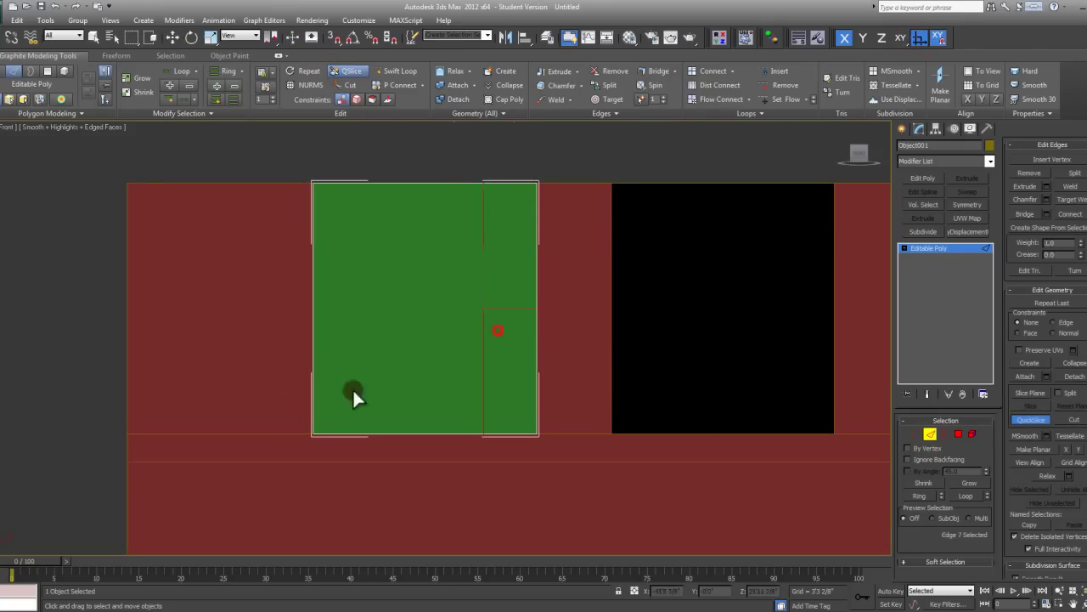
click(372, 384)
middle_drag(579, 360, 566, 366)
click(1030, 420)
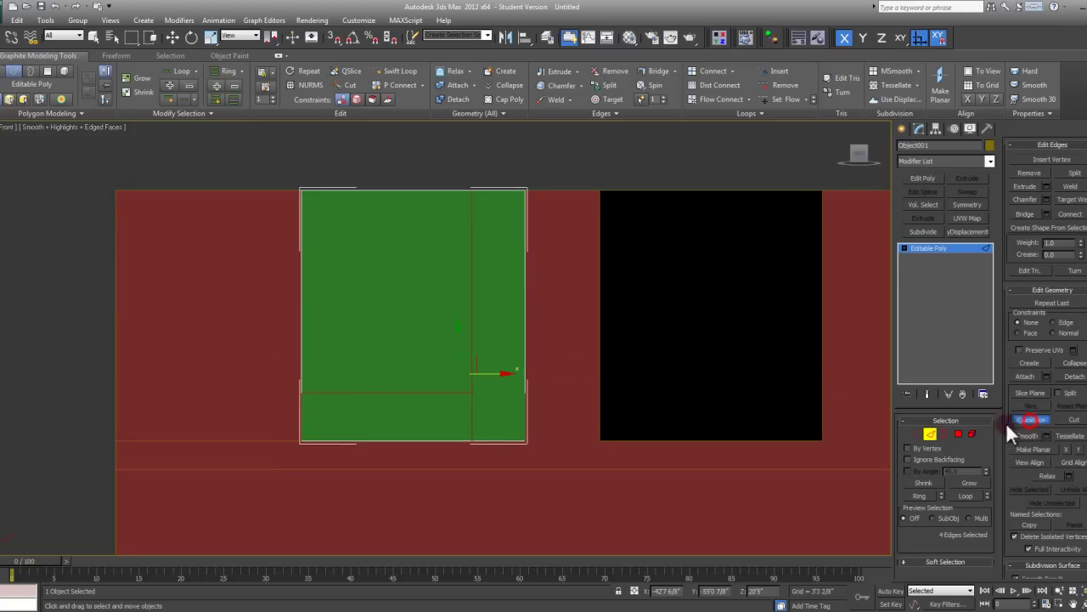
Convert the edge selection to the four window pane polygons and open the Inset settings for them
ctrl+click(959, 434)
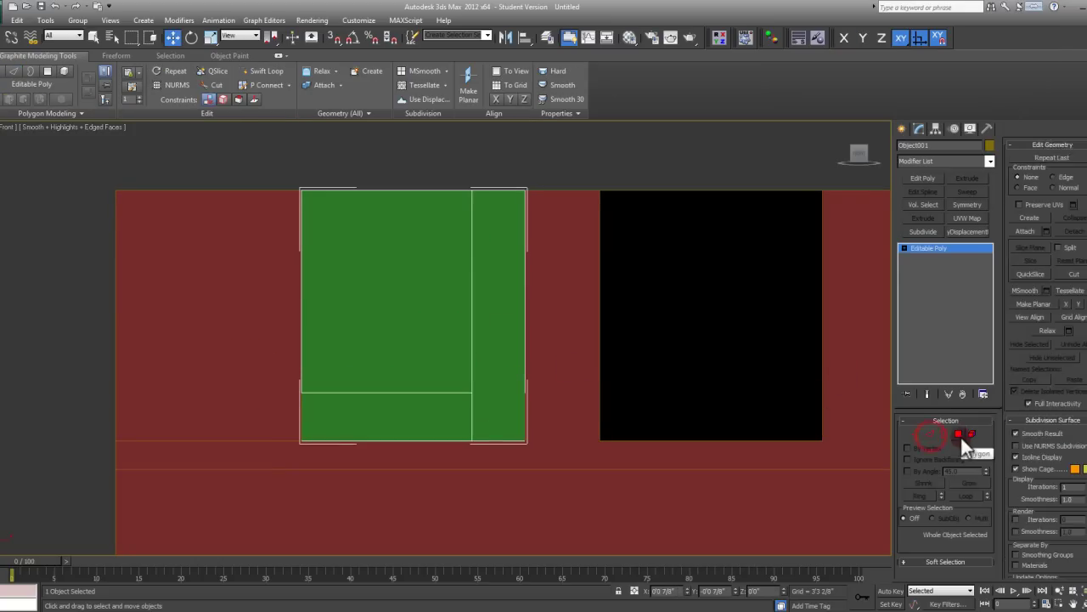
middle_drag(519, 345, 525, 353)
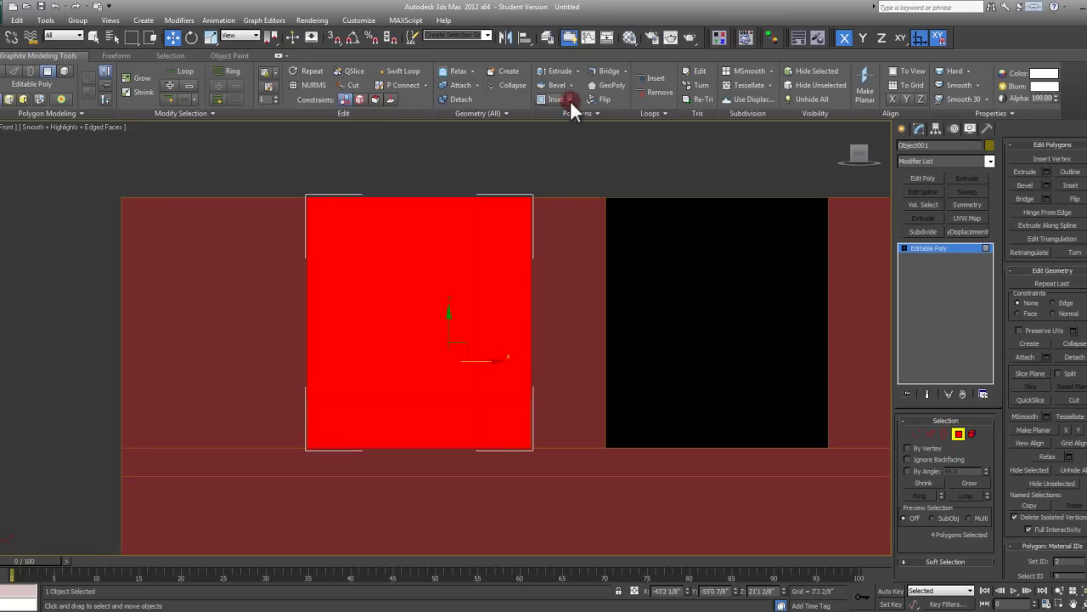
click(569, 99)
scroll(516, 392, up, 10)
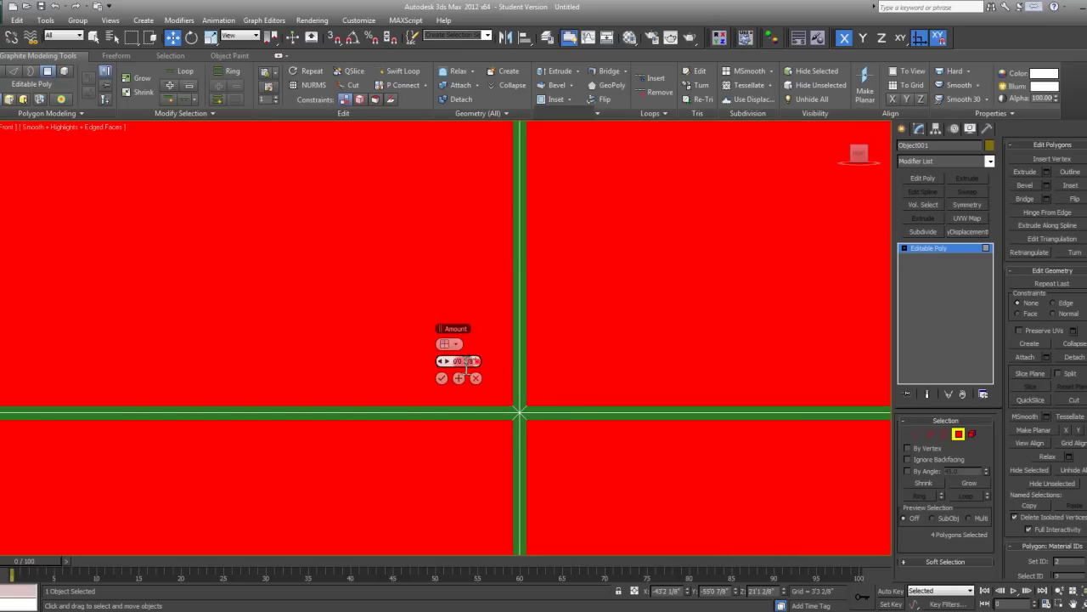
Try an inset amount of 2 without an inch mark and undo it
text(2)
key(Return)
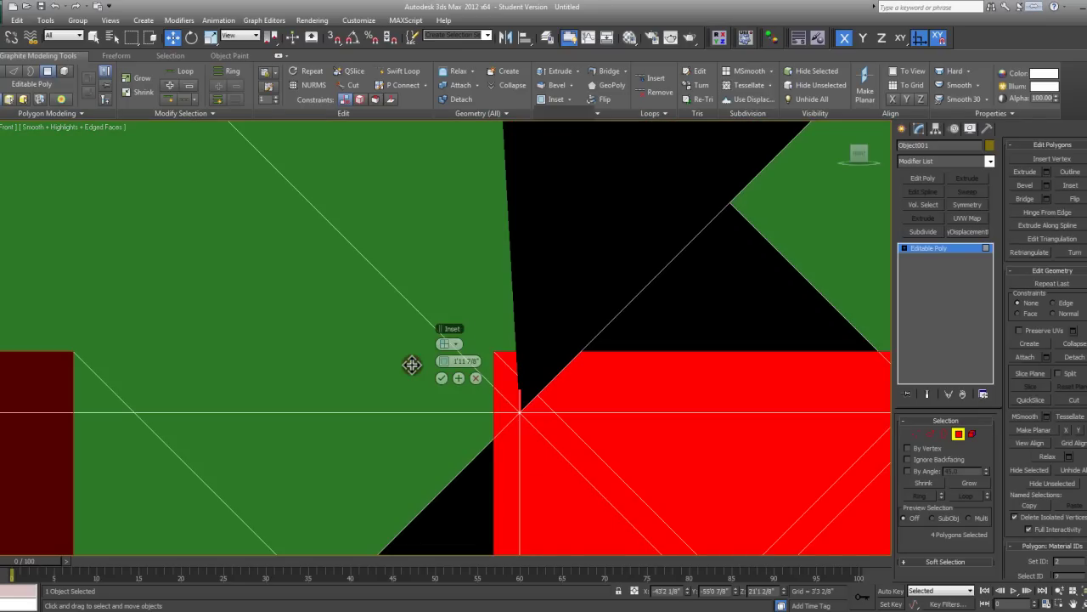
middle_drag(534, 382, 532, 389)
key(ctrl+z)
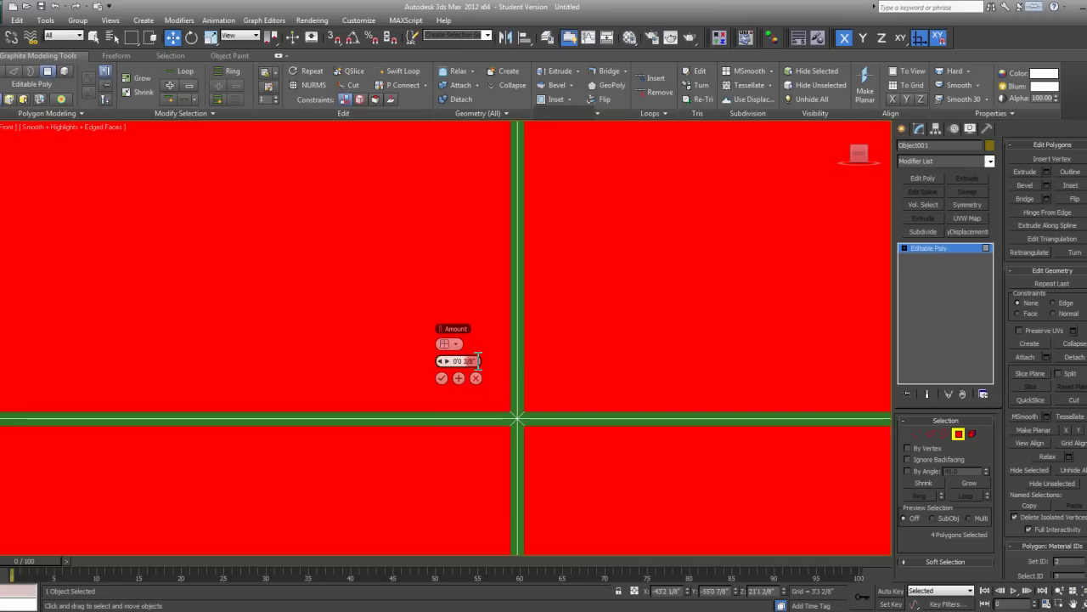
Inset each of the four panes individually by 2" to form the window mullions
text(2")
key(Return)
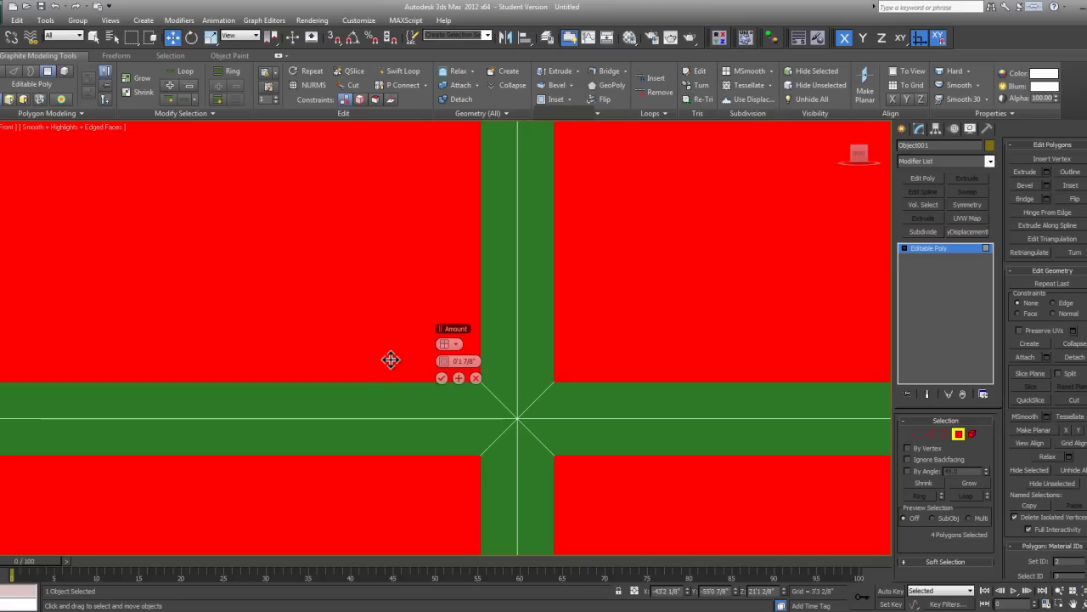
click(441, 379)
middle_drag(559, 358, 515, 437)
scroll(567, 337, down, 4)
scroll(527, 410, down, 2)
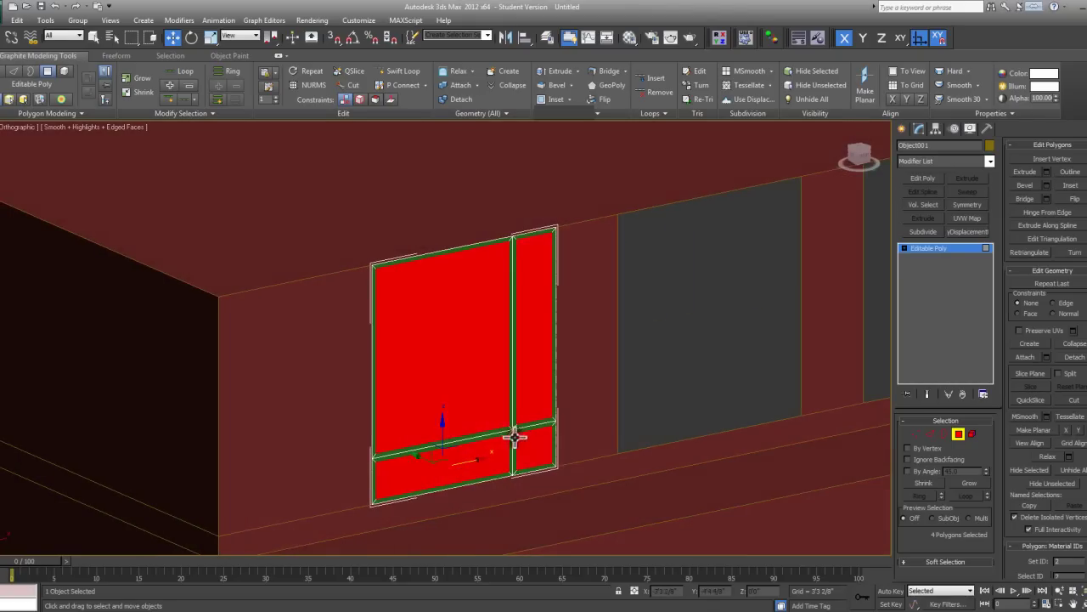
scroll(516, 417, up, 3)
alt+middle_drag(522, 395, 560, 306)
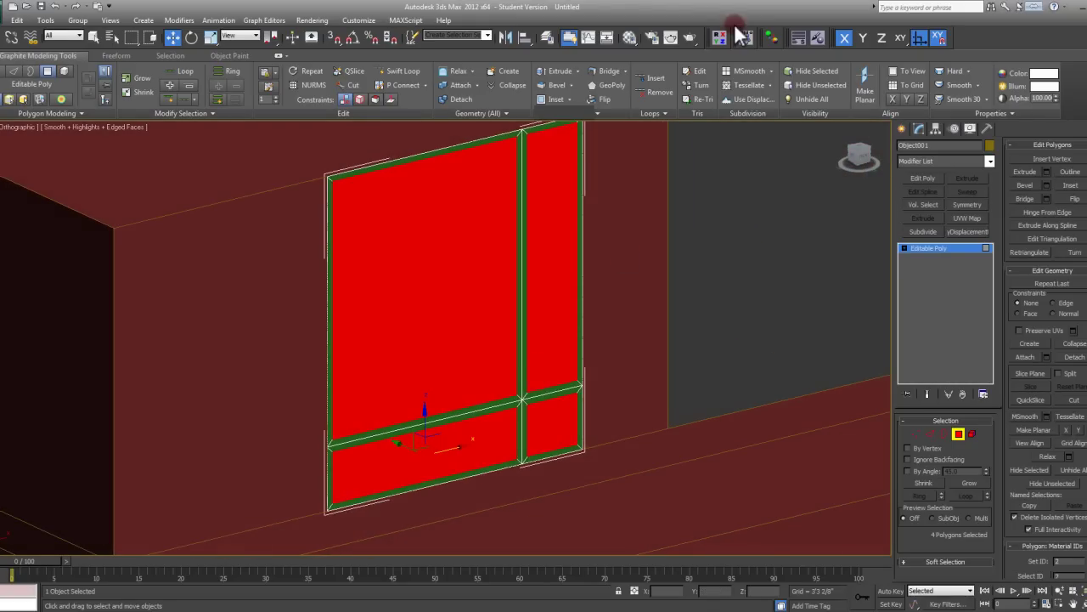
Open the Extrude settings for the four window panes, extrude them By Polygon and set the height to -2"
click(577, 70)
click(577, 84)
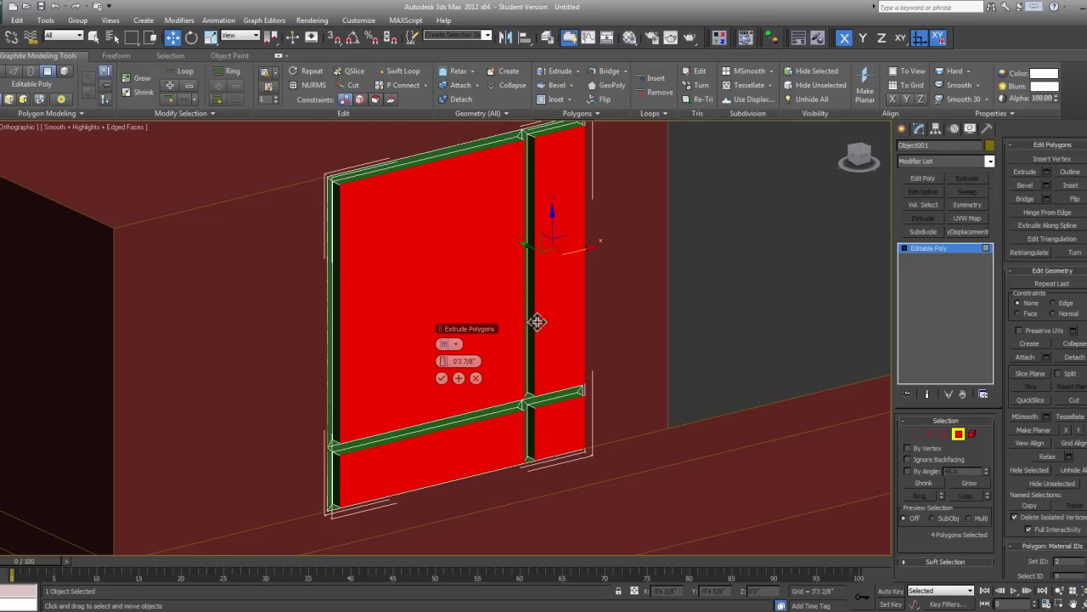
click(453, 344)
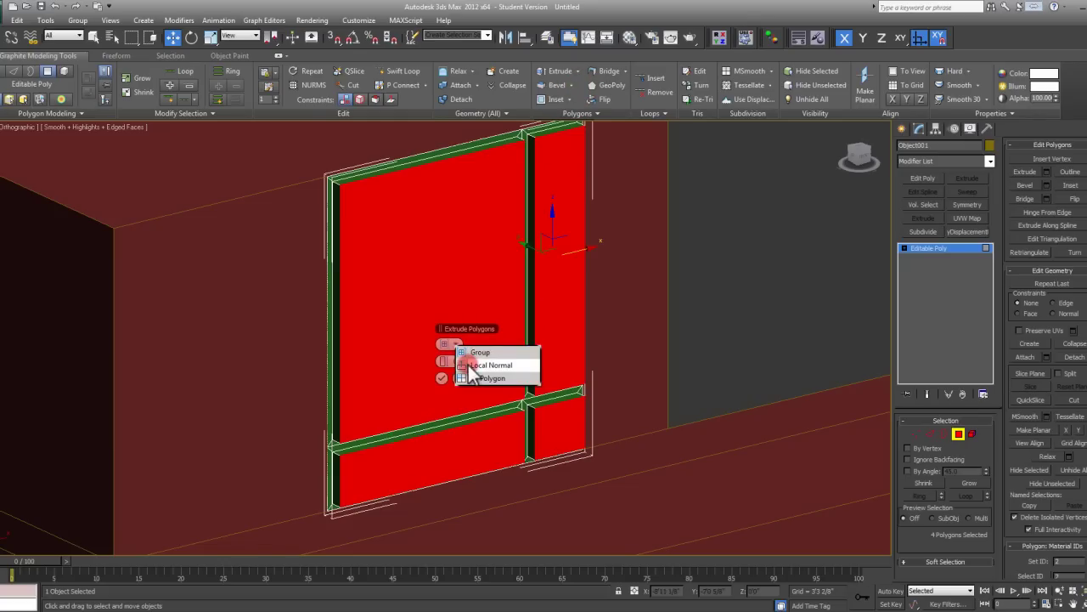
click(473, 377)
middle_drag(492, 345, 497, 357)
click(476, 360)
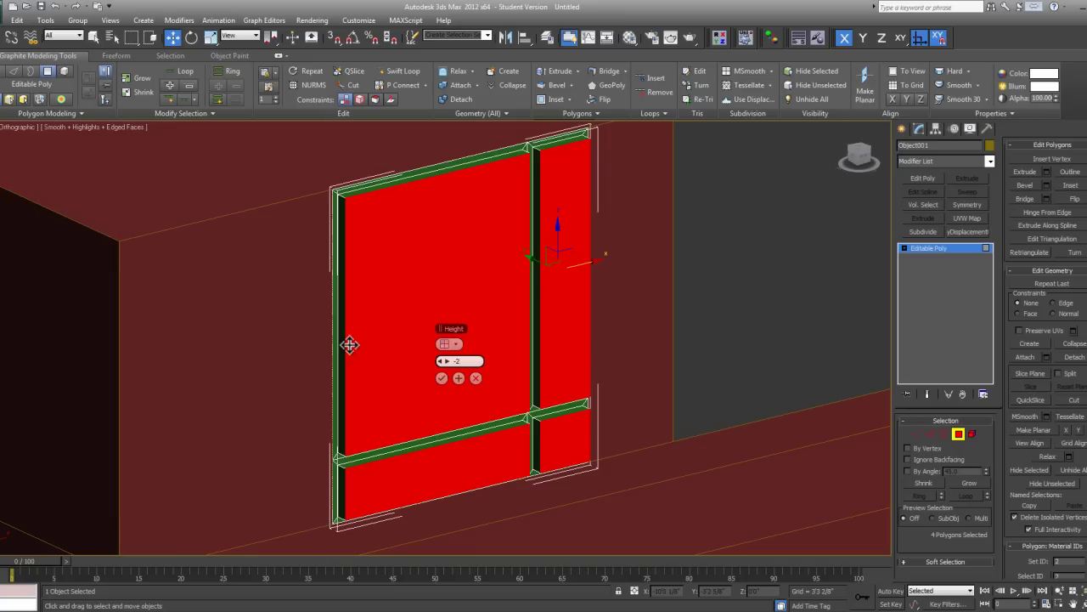
text(-2)
key(Return)
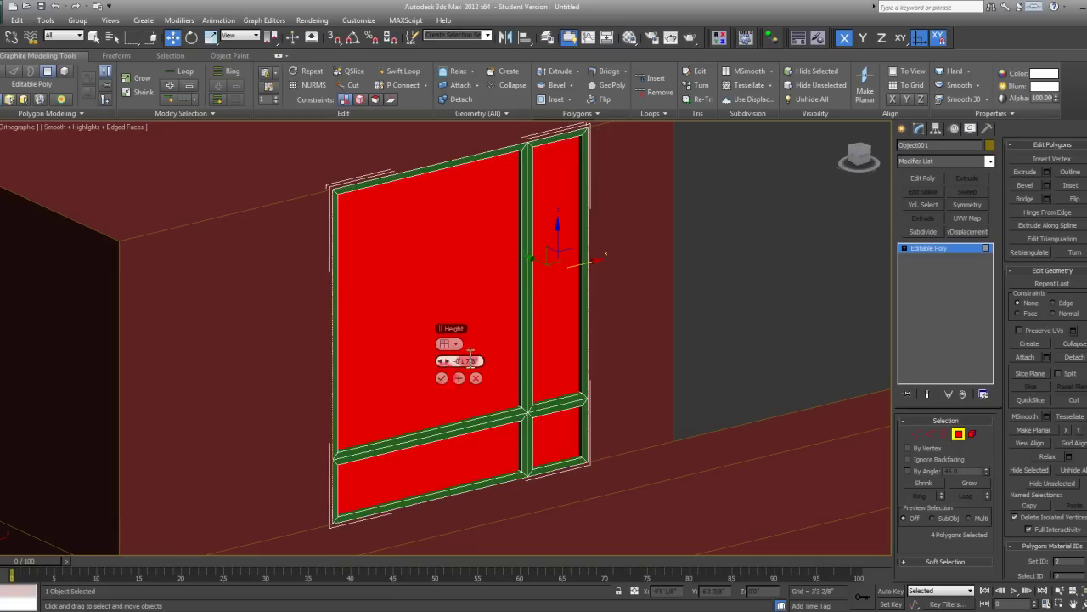
Set the panes' extrusion height to -3" and apply it to recess them behind the mullions
scroll(557, 293, up, 4)
alt+middle_drag(554, 298, 492, 340)
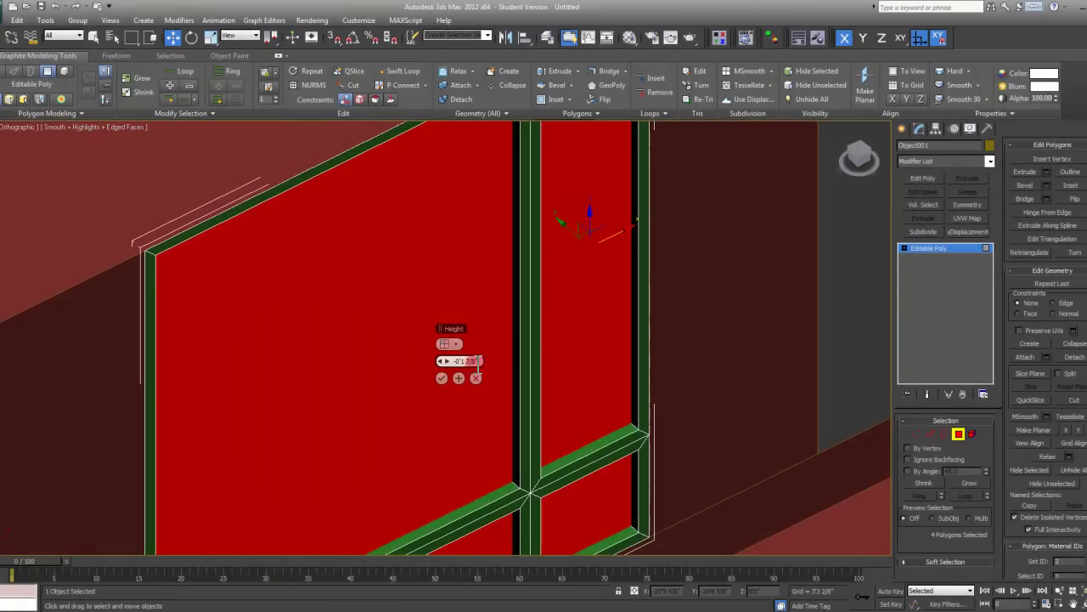
drag(482, 360, 380, 347)
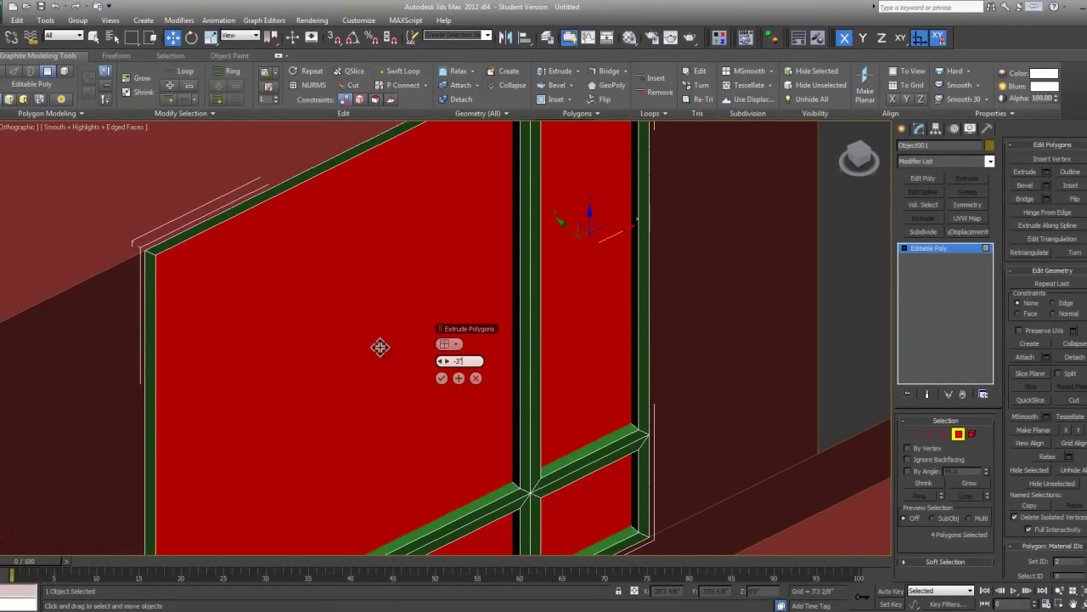
text(-3)
key(Return)
alt+middle_drag(638, 323, 448, 388)
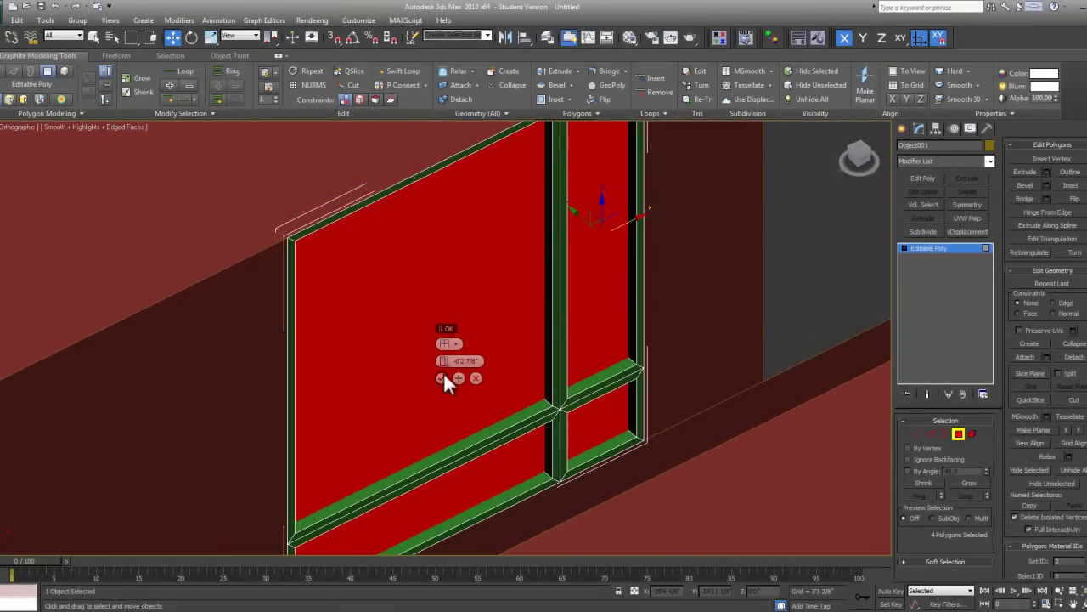
click(440, 378)
alt+middle_drag(535, 331, 570, 322)
scroll(569, 318, down, 2)
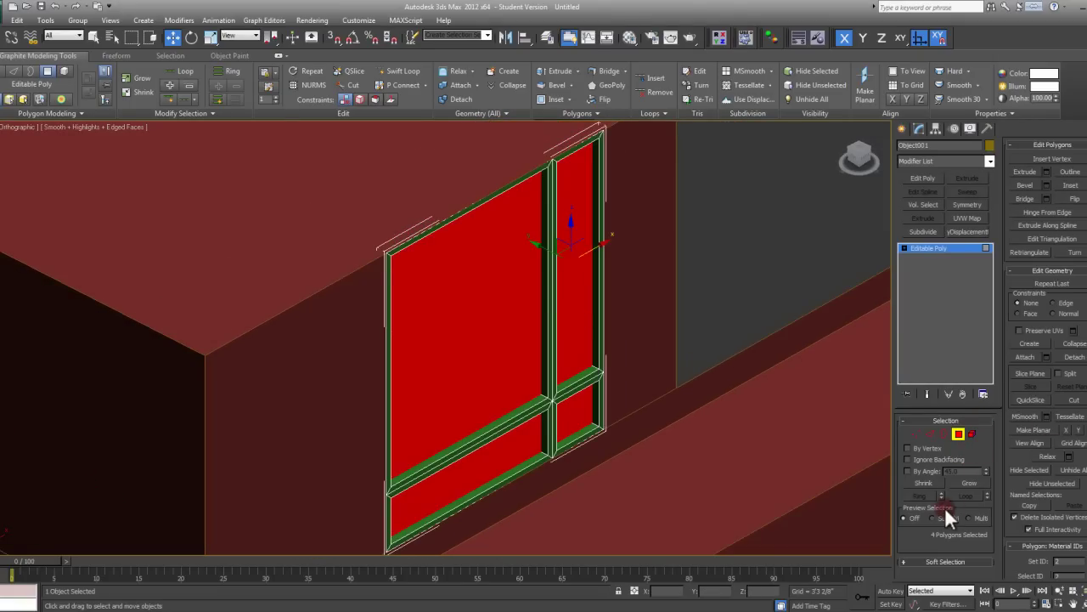
Add an Edit Poly modifier to the window and remove it from the stack
click(933, 177)
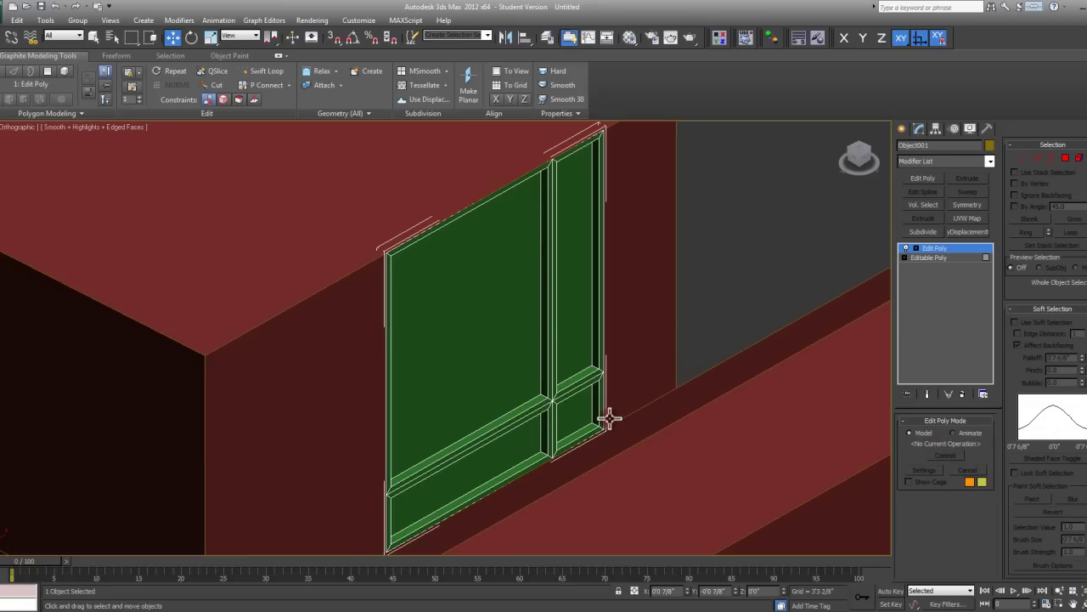
click(963, 393)
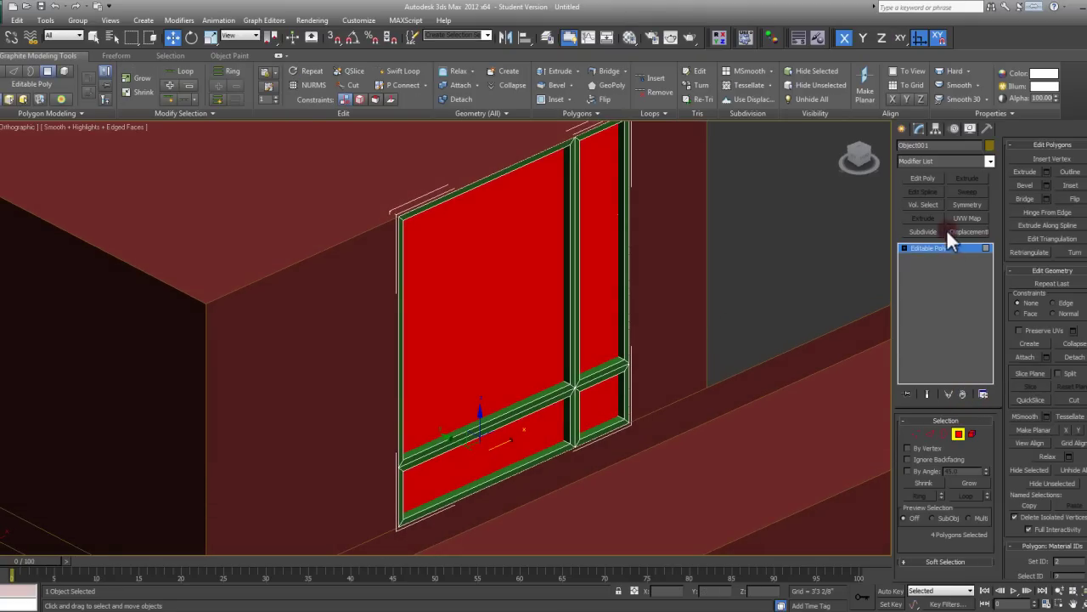
Assign material ID 3 to the four recessed glass pane polygons and leave Polygon level
alt+middle_drag(605, 296, 680, 284)
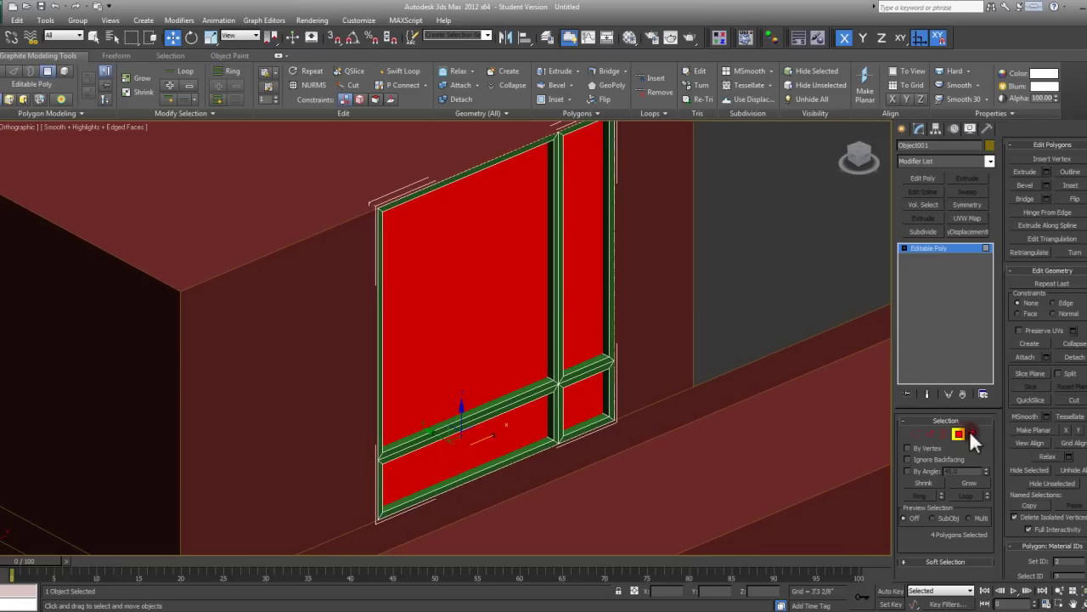
scroll(1078, 514, down, 2)
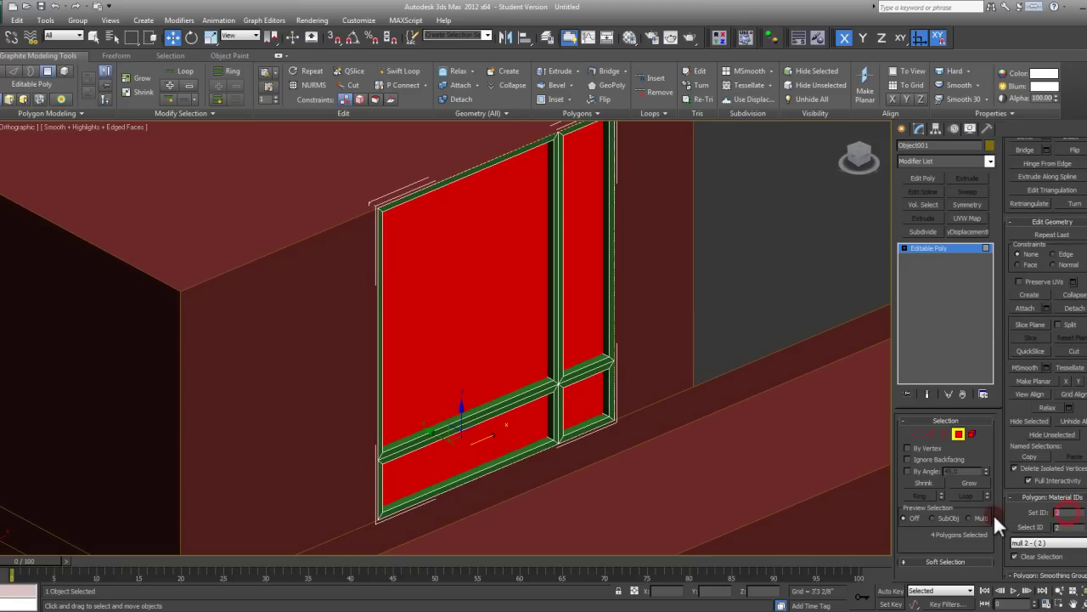
click(960, 432)
alt+middle_drag(765, 304, 626, 122)
scroll(637, 145, up, 2)
middle_drag(651, 174, 649, 174)
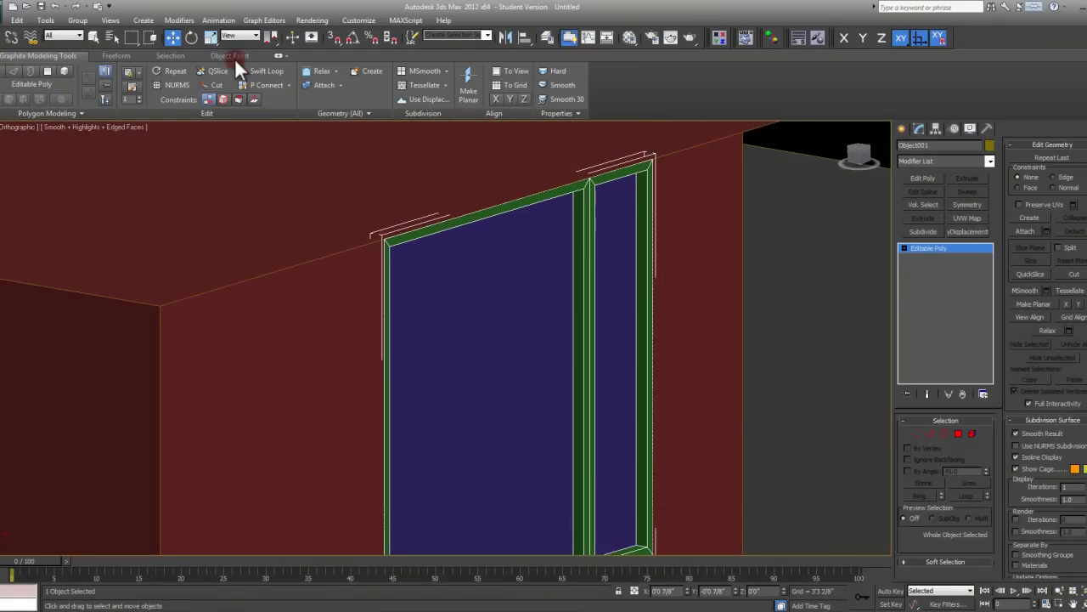
Offset the whole window by -1" along world Y using the Move Transform Type-In
right_click(174, 35)
click(380, 203)
alt+middle_drag(575, 323, 751, 261)
scroll(585, 276, down, 4)
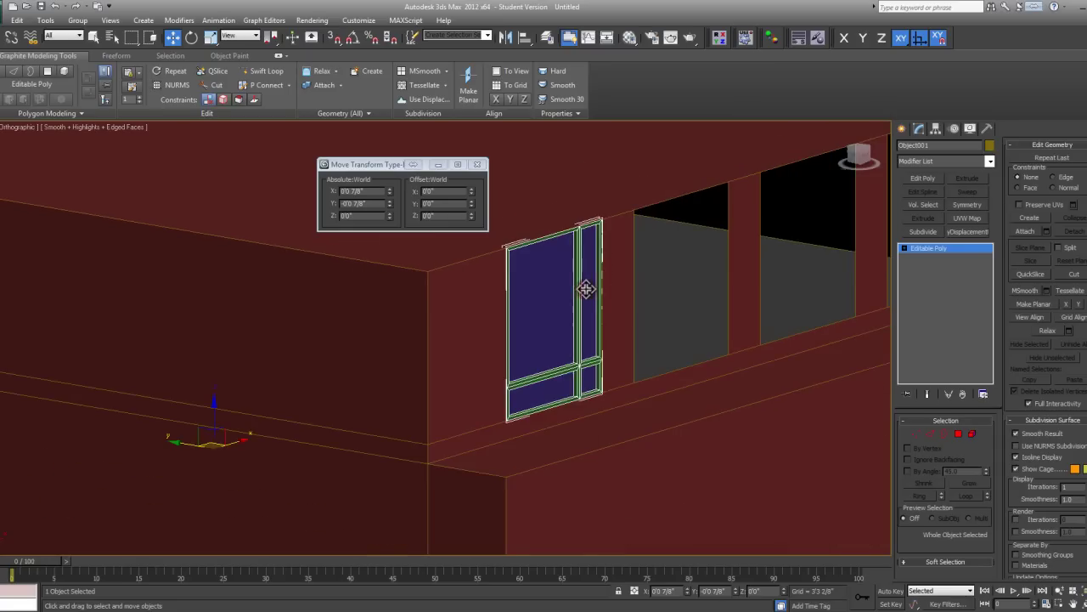
scroll(584, 288, up, 4)
click(435, 203)
text(-1)
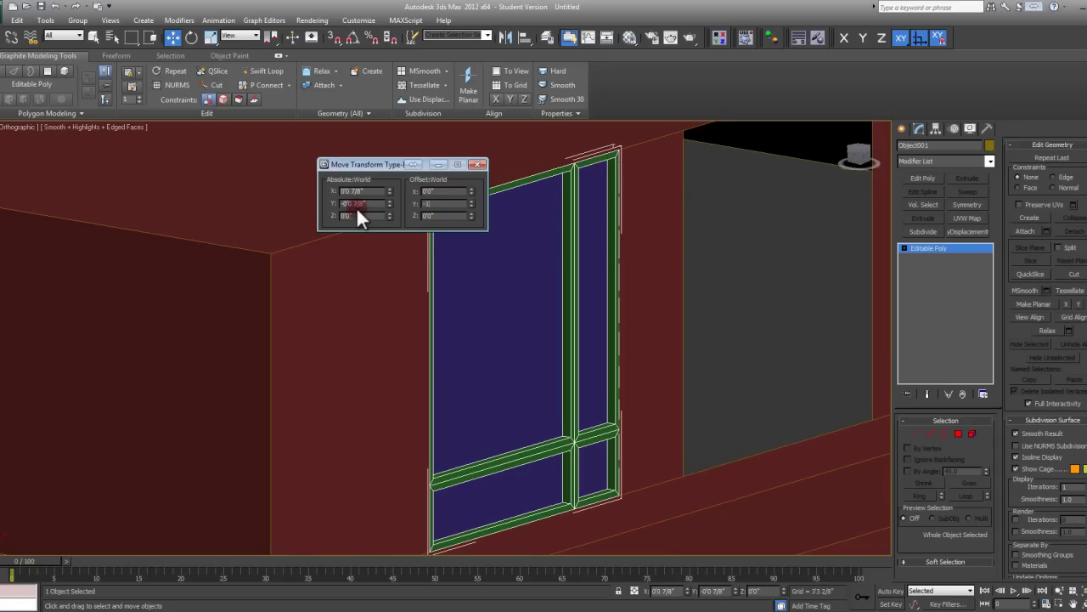
key(Return)
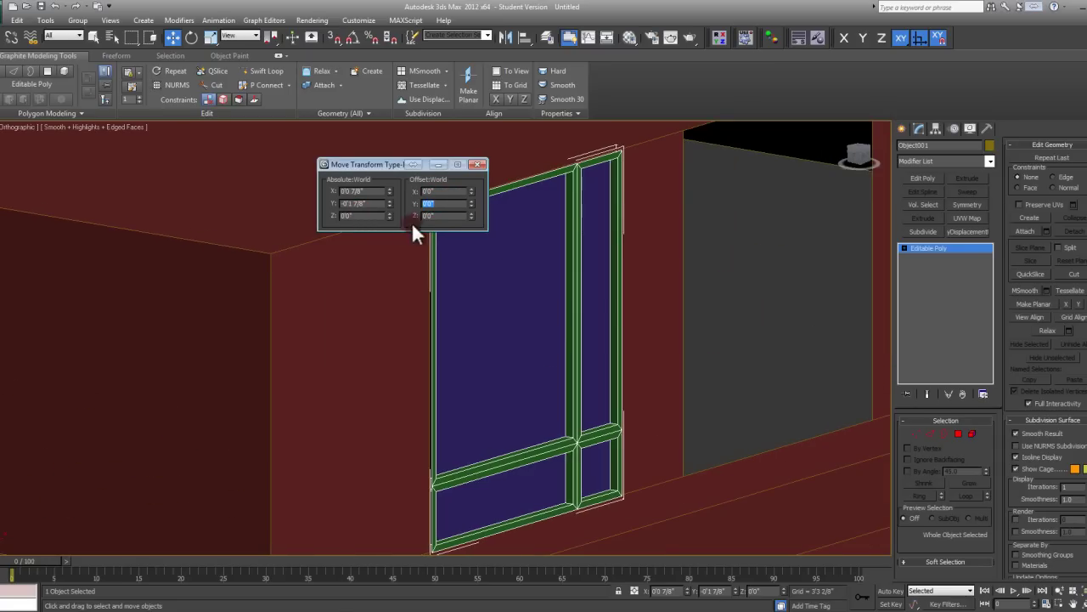
click(476, 164)
alt+middle_drag(478, 162, 547, 263)
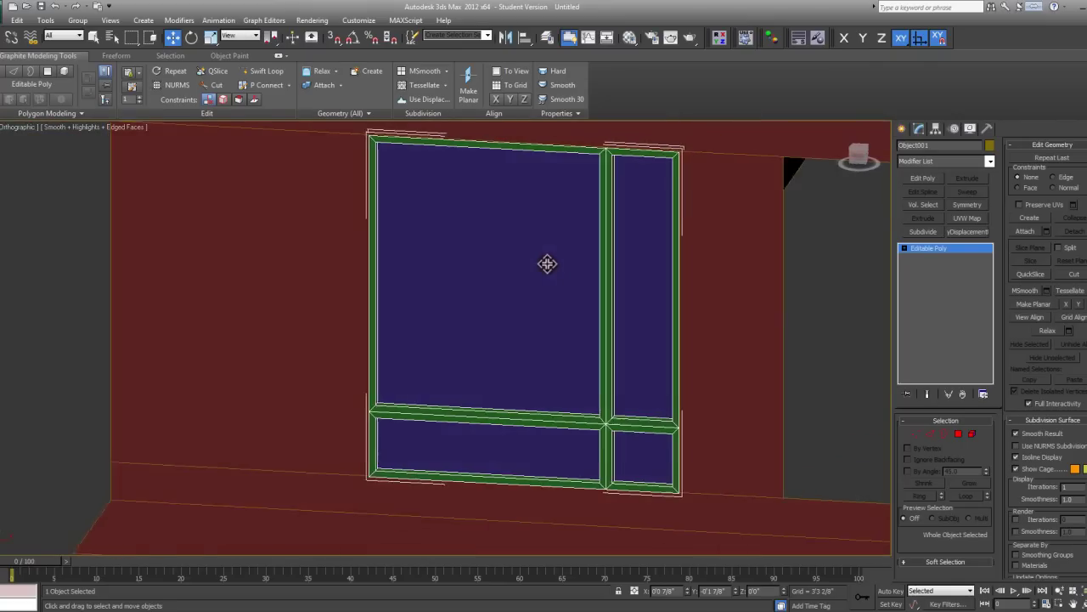
In the Front view, center the window's pivot point to the object
scroll(601, 284, down, 3)
alt+middle_drag(601, 285, 609, 308)
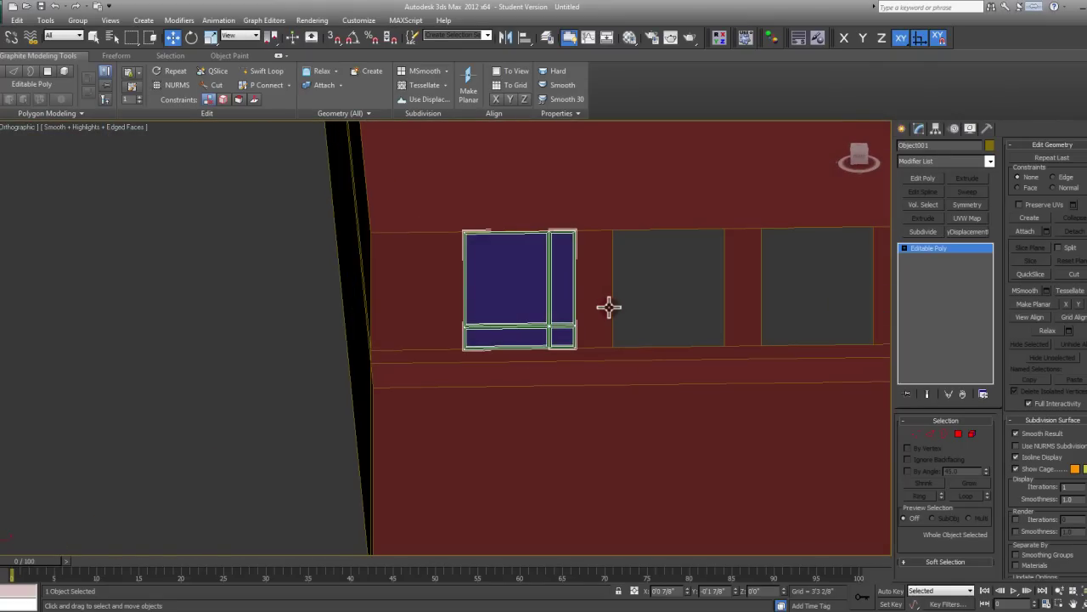
key(f)
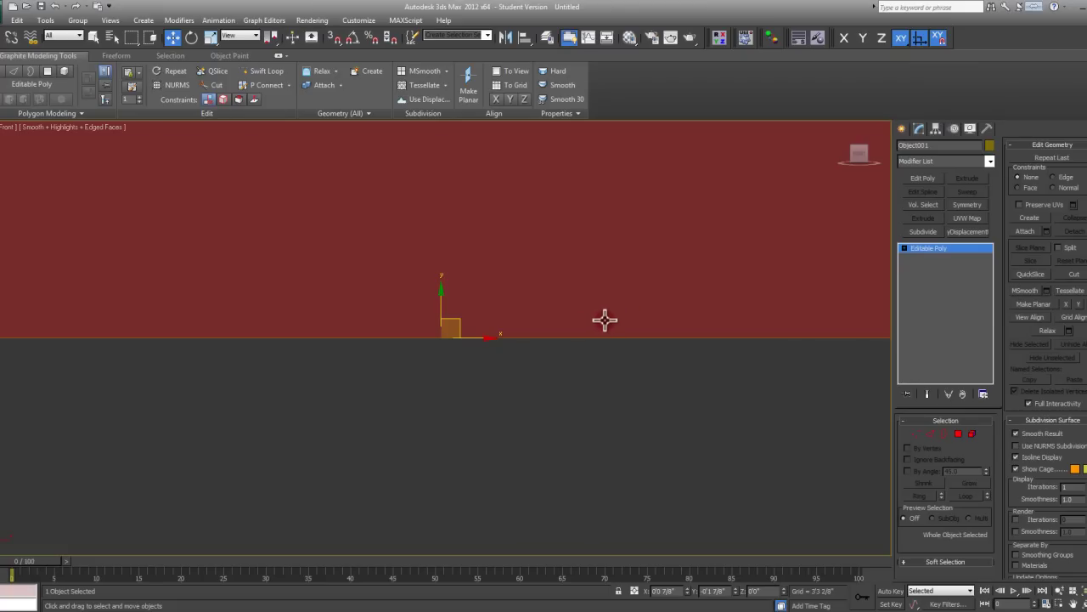
scroll(605, 319, down, 5)
middle_drag(517, 340, 447, 334)
scroll(447, 335, down, 2)
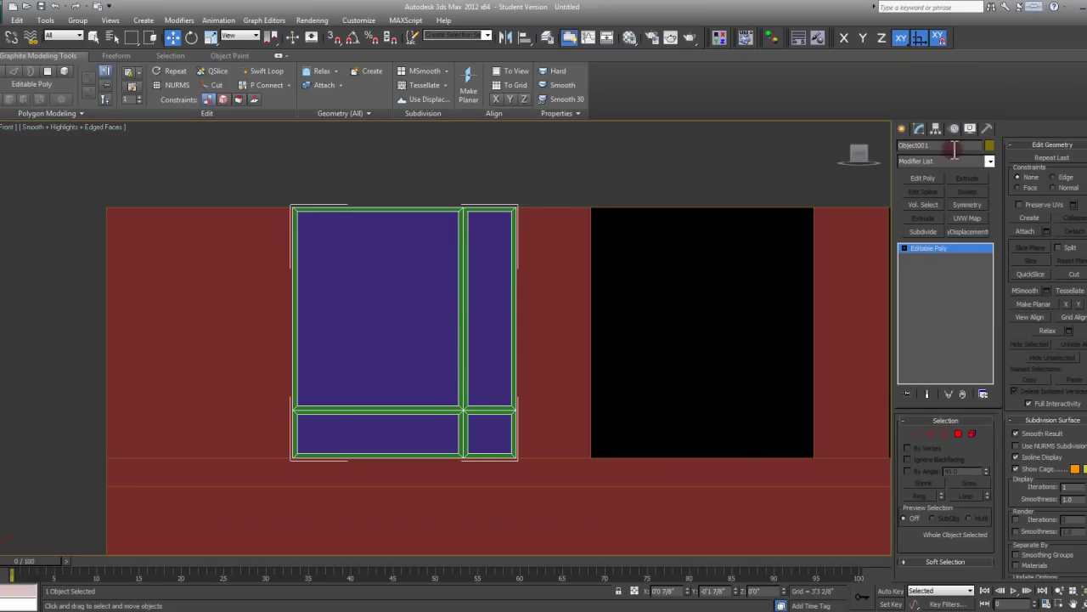
click(935, 129)
scroll(365, 269, down, 4)
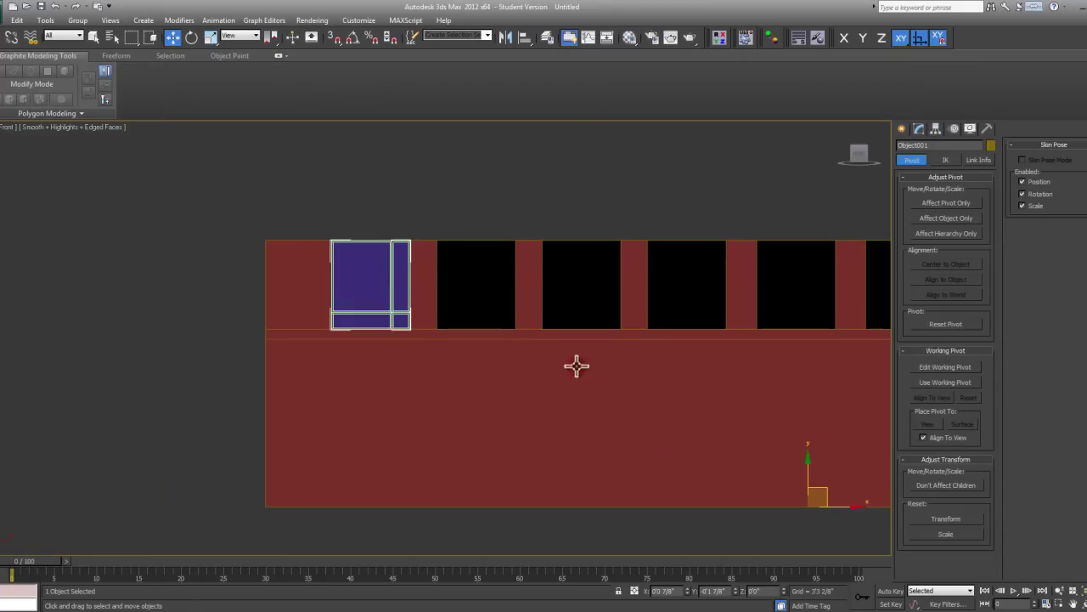
middle_drag(575, 366, 379, 318)
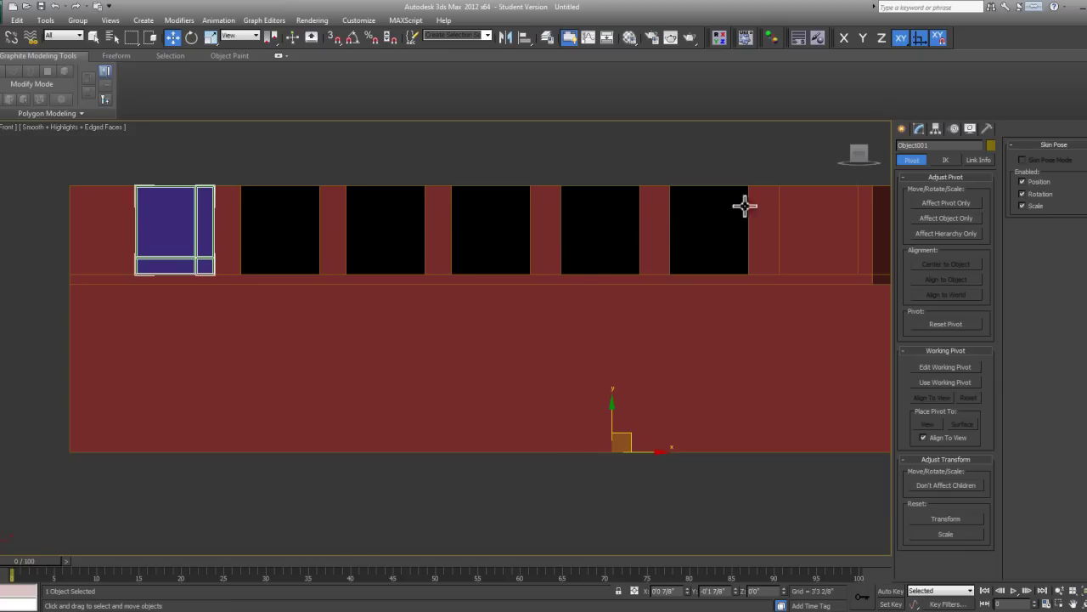
middle_drag(585, 343, 625, 343)
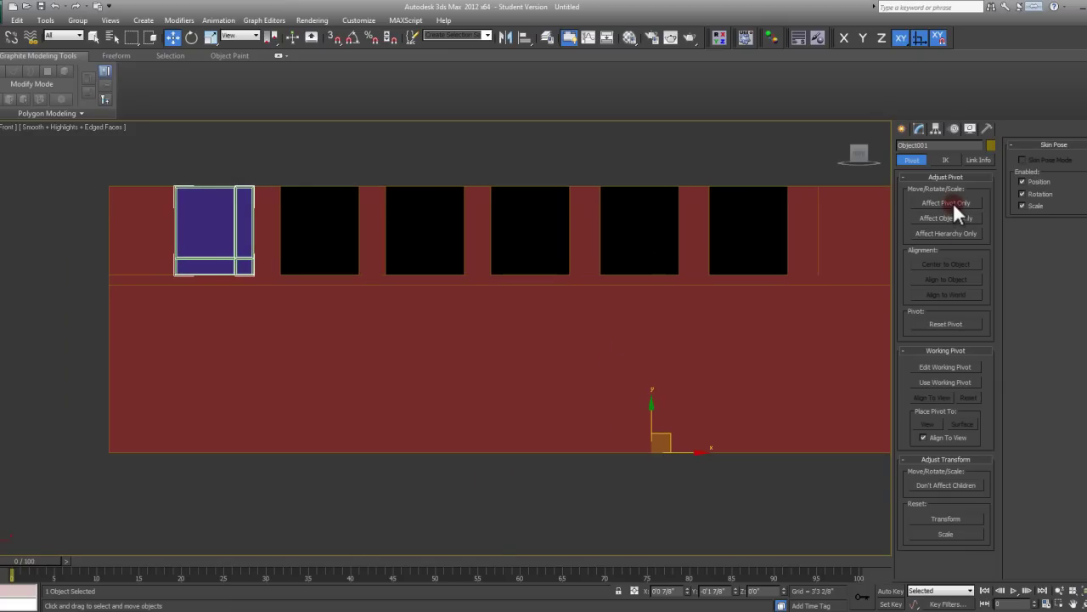
click(953, 203)
click(964, 266)
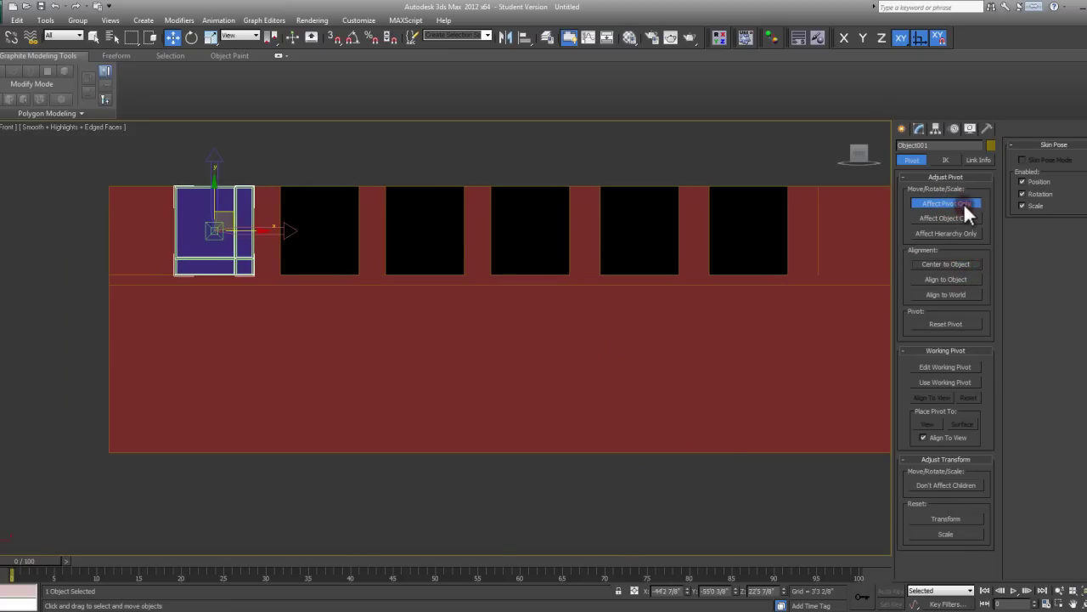
click(964, 202)
Clone the window as 4 instances along the front wall, snapping its top-right corner to the next opening's corner
scroll(490, 279, up, 5)
scroll(417, 274, down, 3)
middle_drag(484, 314, 446, 361)
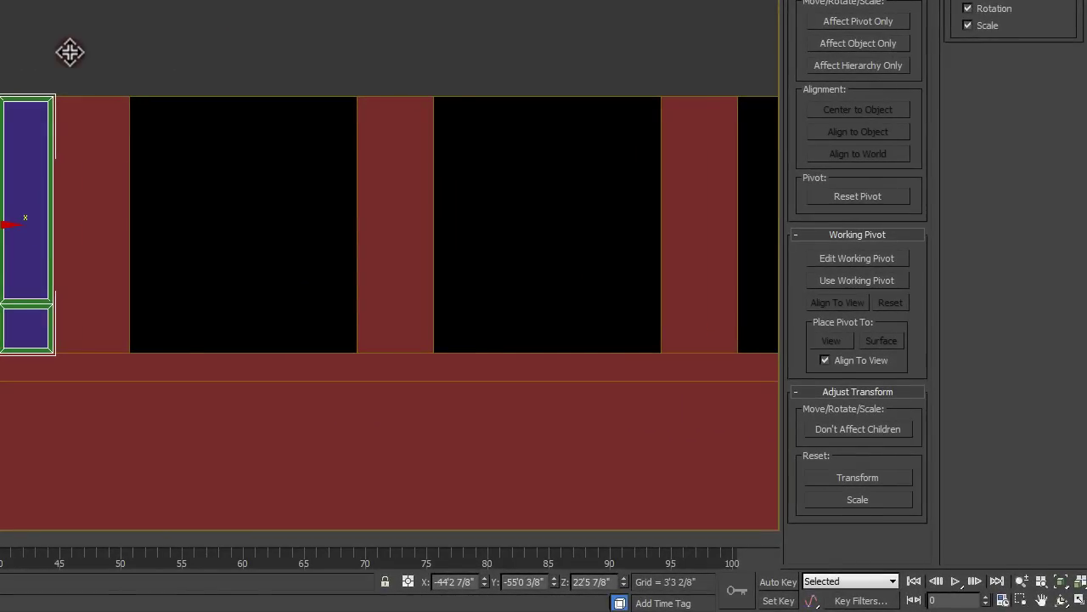
key(space)
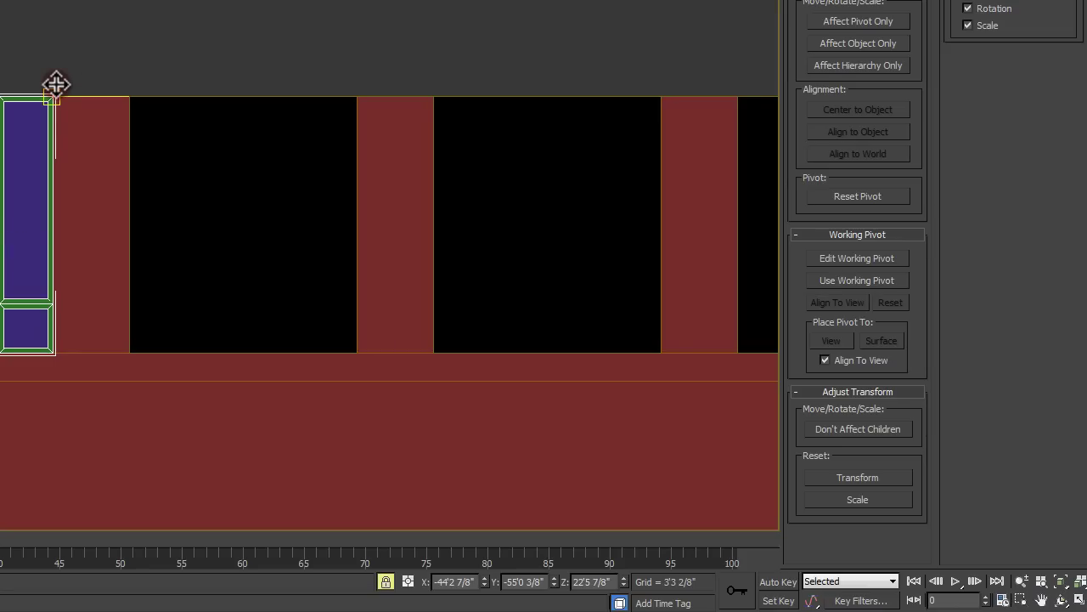
mouse_move(54, 85)
shift+mouse_down()
mouse_move(280, 68)
mouse_move(354, 96)
shift+mouse_up()
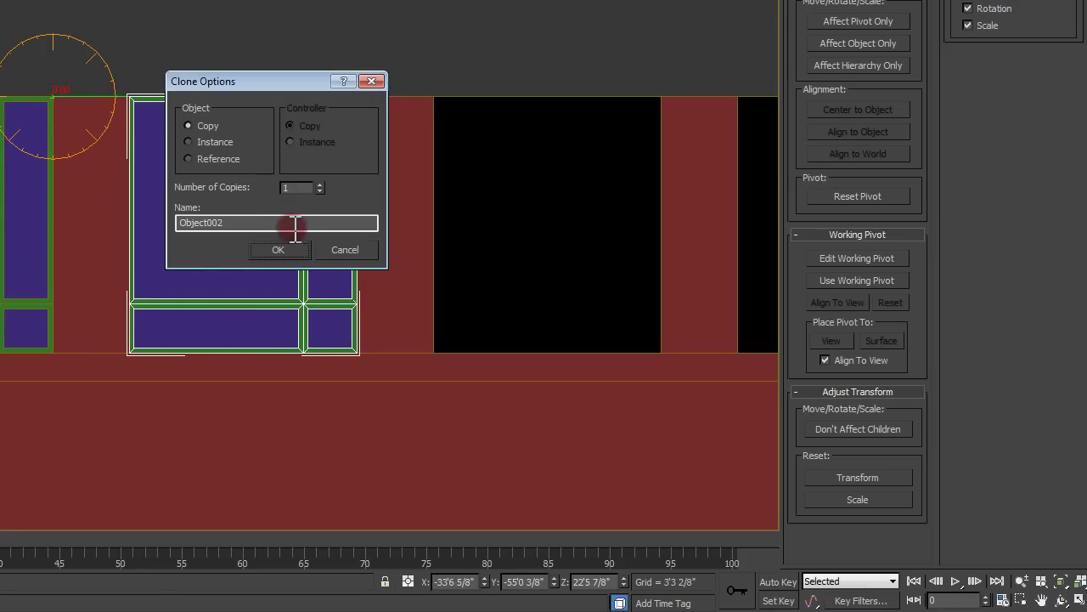
click(202, 141)
click(320, 185)
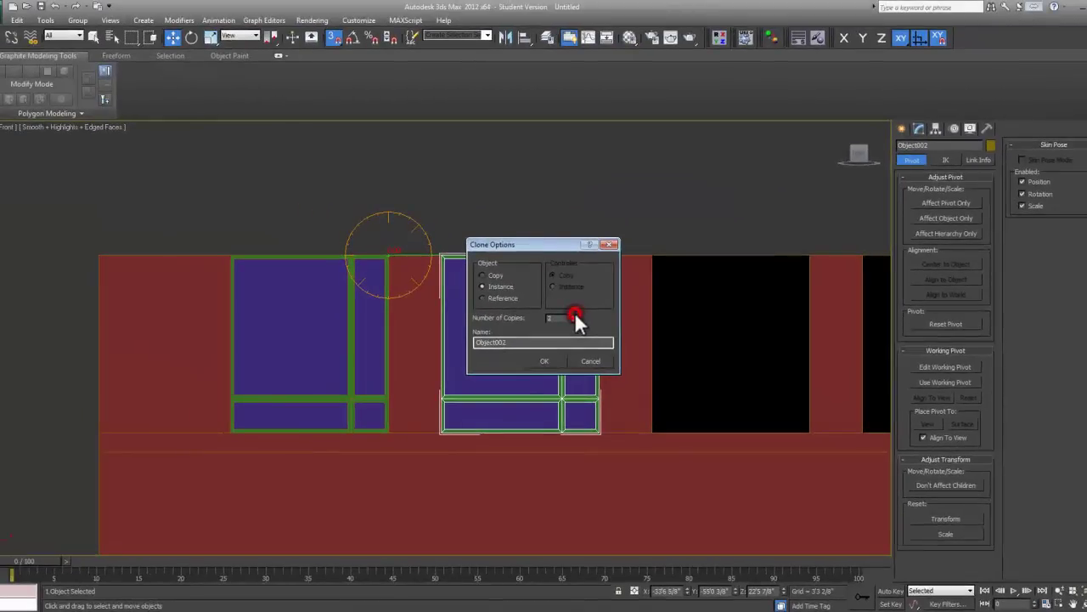
click(547, 360)
Snap the fifth window's top-right corner to the matching corner of its wall opening
scroll(371, 349, down, 5)
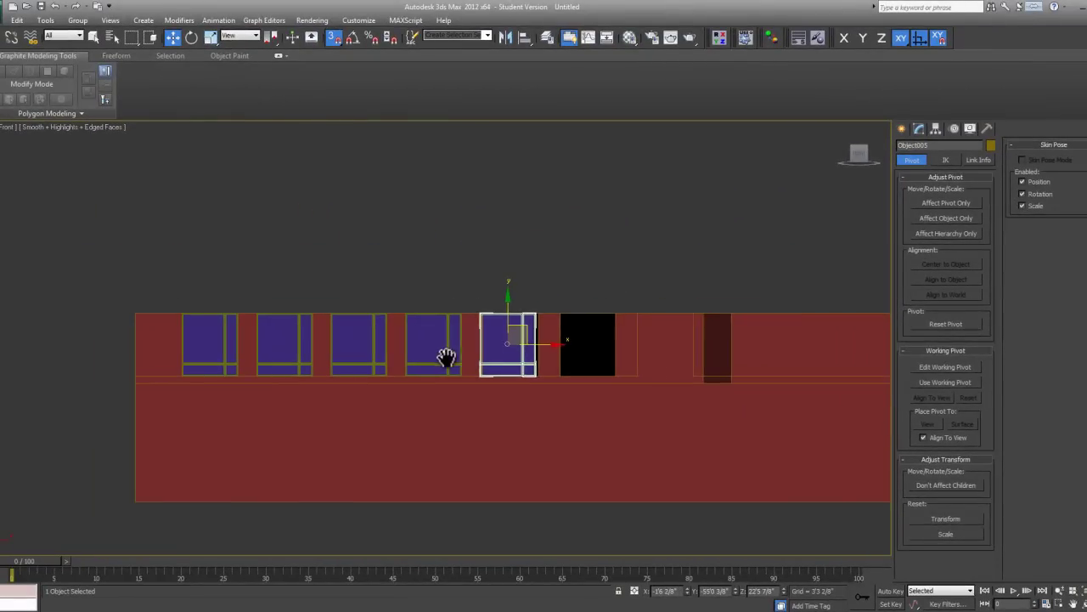
scroll(560, 340, up, 5)
middle_drag(441, 342, 626, 342)
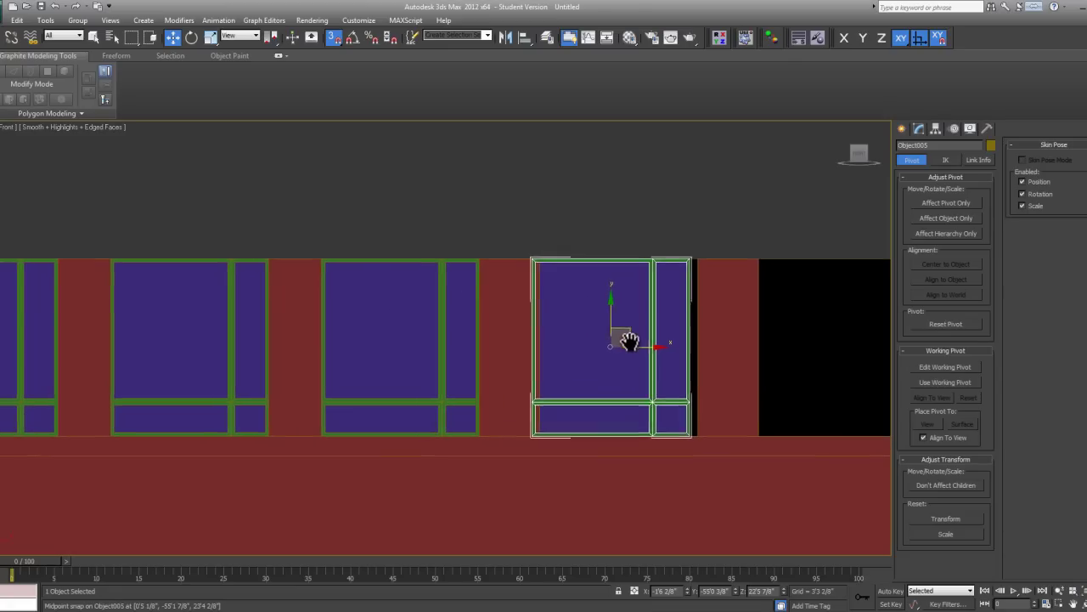
scroll(510, 298, up, 4)
key(space)
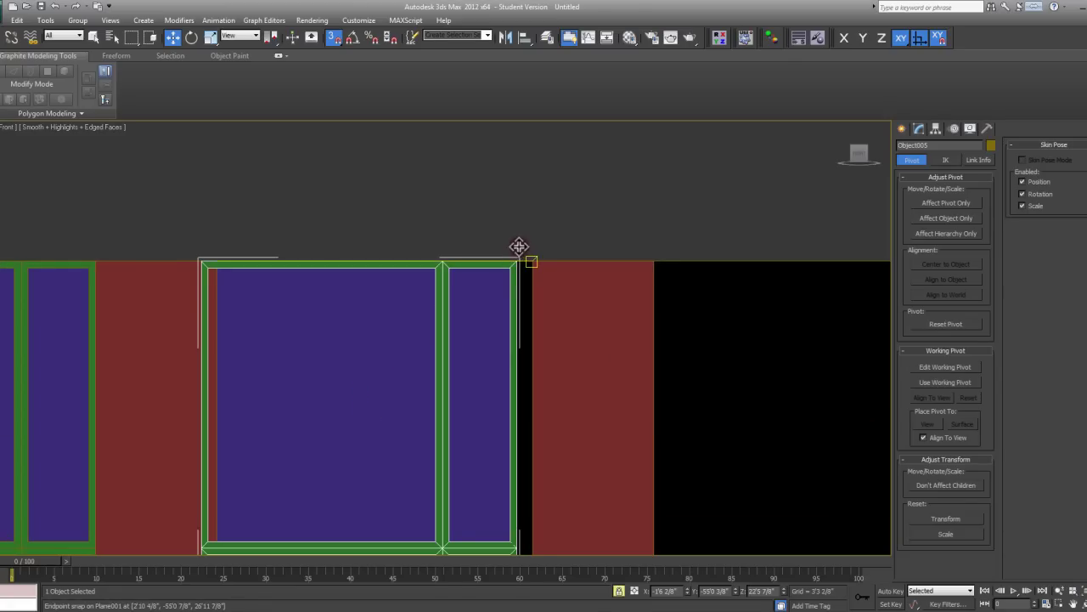
middle_drag(520, 253, 461, 248)
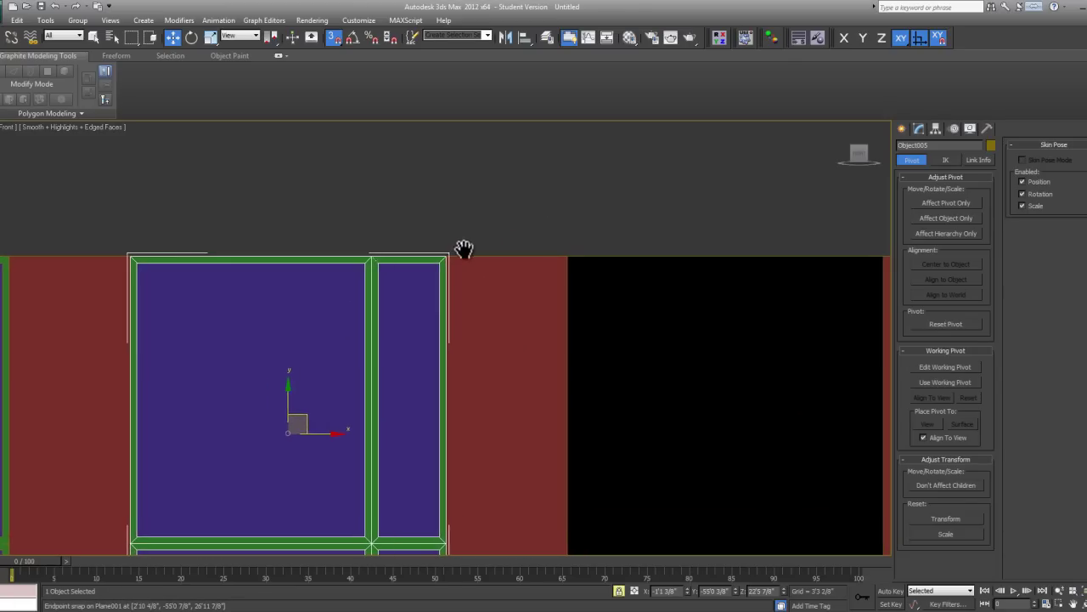
Clone the fifth window as 1 instance into the last black opening, snapping corner to corner
scroll(462, 247, down, 4)
scroll(334, 248, up, 5)
key(F3)
mouse_move(338, 247)
middle_down()
mouse_move(648, 230)
mouse_move(326, 231)
middle_up()
scroll(648, 231, down, 4)
key(F3)
mouse_move(484, 242)
middle_down()
mouse_move(468, 276)
mouse_move(431, 254)
middle_up()
scroll(470, 250, up, 5)
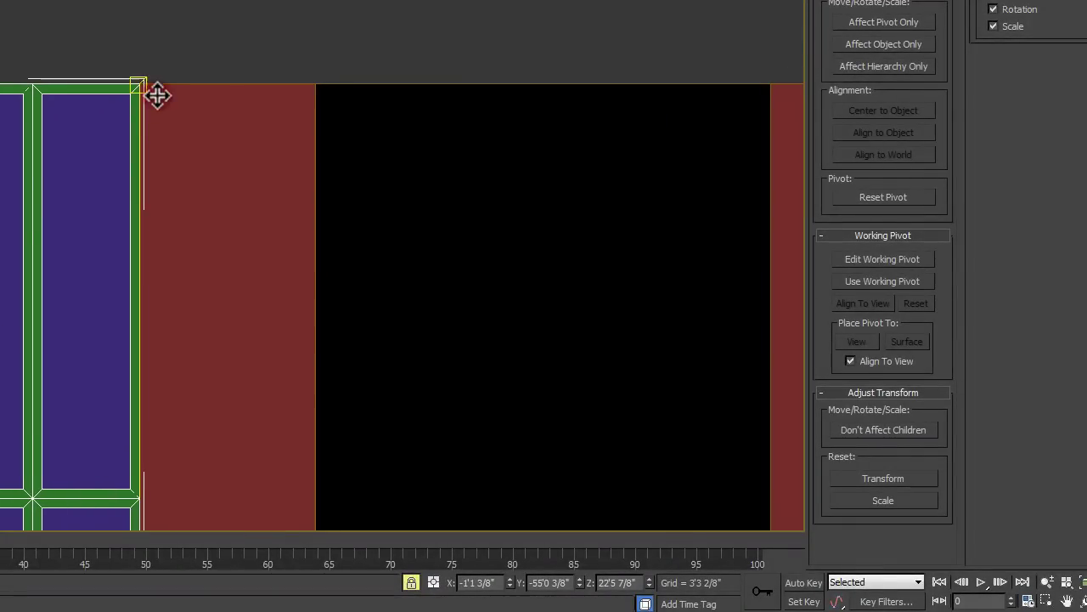
mouse_move(142, 86)
shift+mouse_down()
mouse_move(721, 54)
mouse_move(773, 84)
shift+mouse_up()
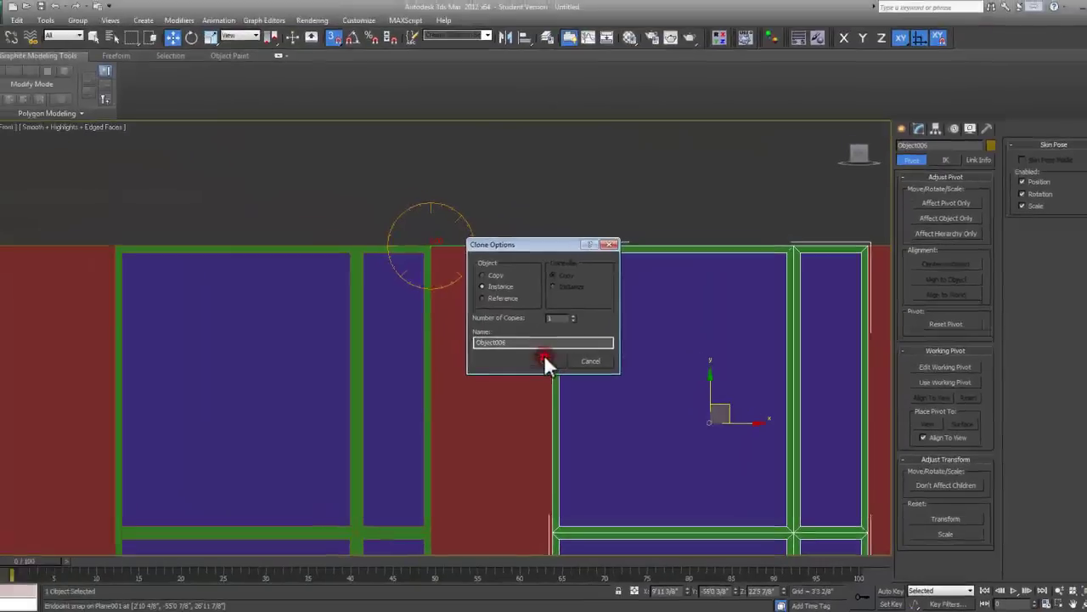
click(305, 251)
Select the first window at the building corner and return to its four glass pane polygons in Polygon mode
scroll(530, 352, down, 6)
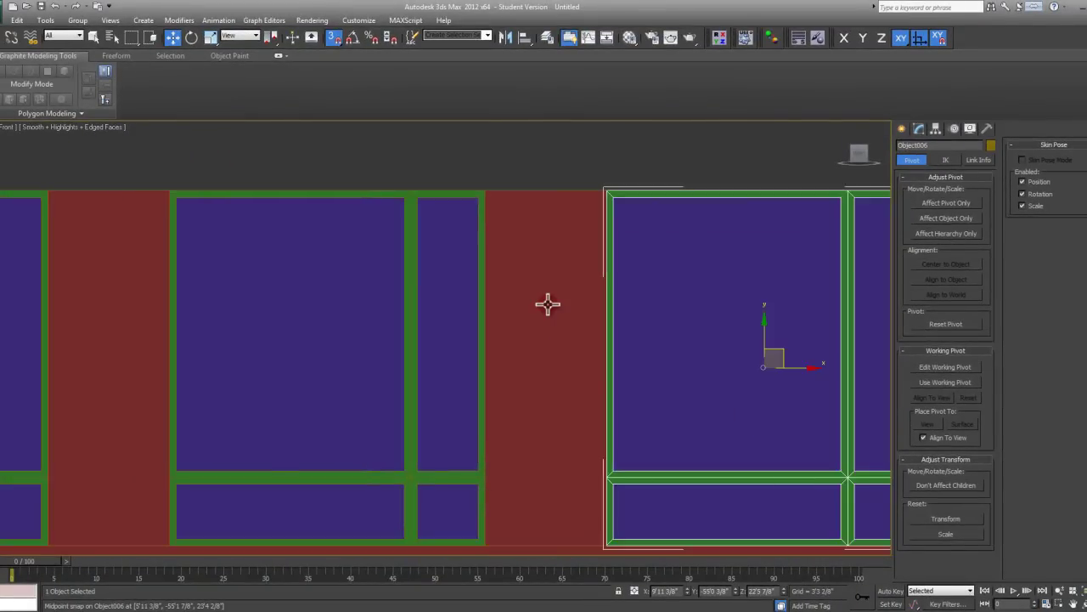
alt+middle_drag(532, 311, 400, 347)
click(376, 344)
scroll(378, 344, up, 6)
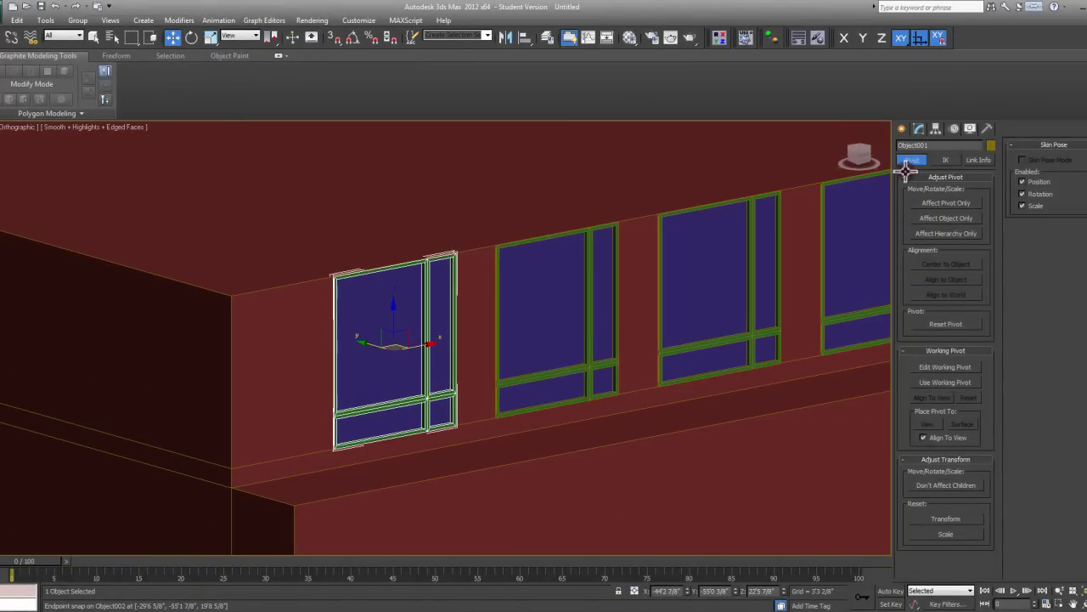
click(919, 132)
click(956, 432)
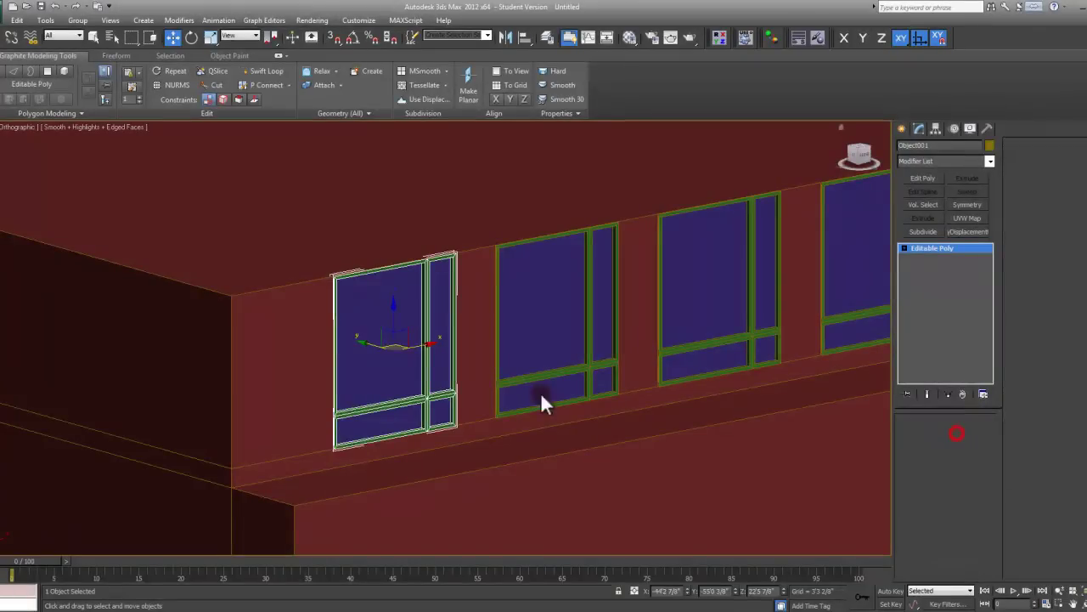
click(388, 364)
scroll(378, 382, up, 4)
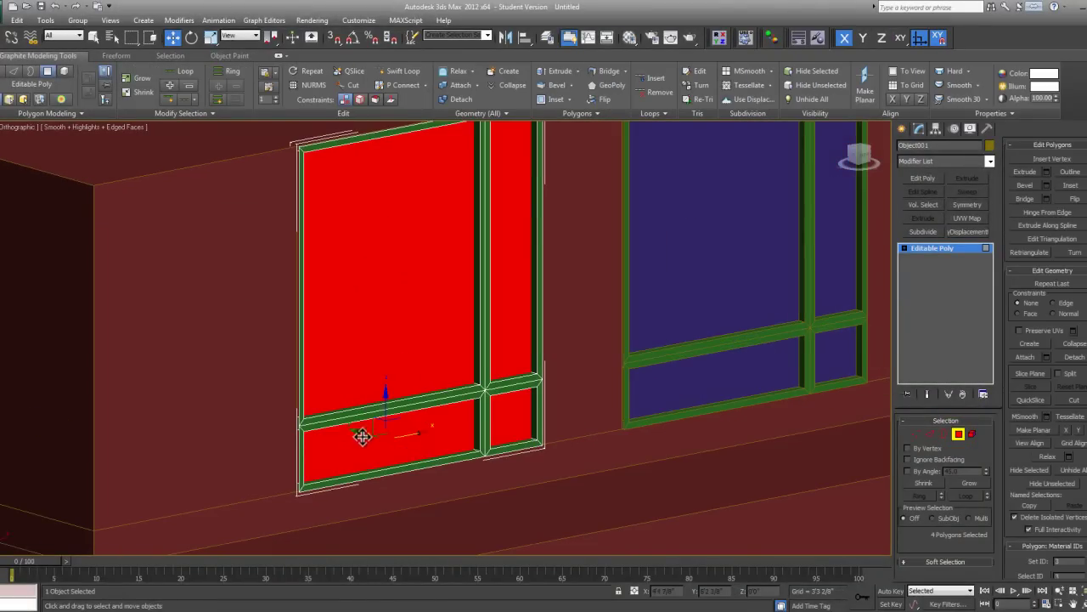
middle_drag(491, 296, 493, 316)
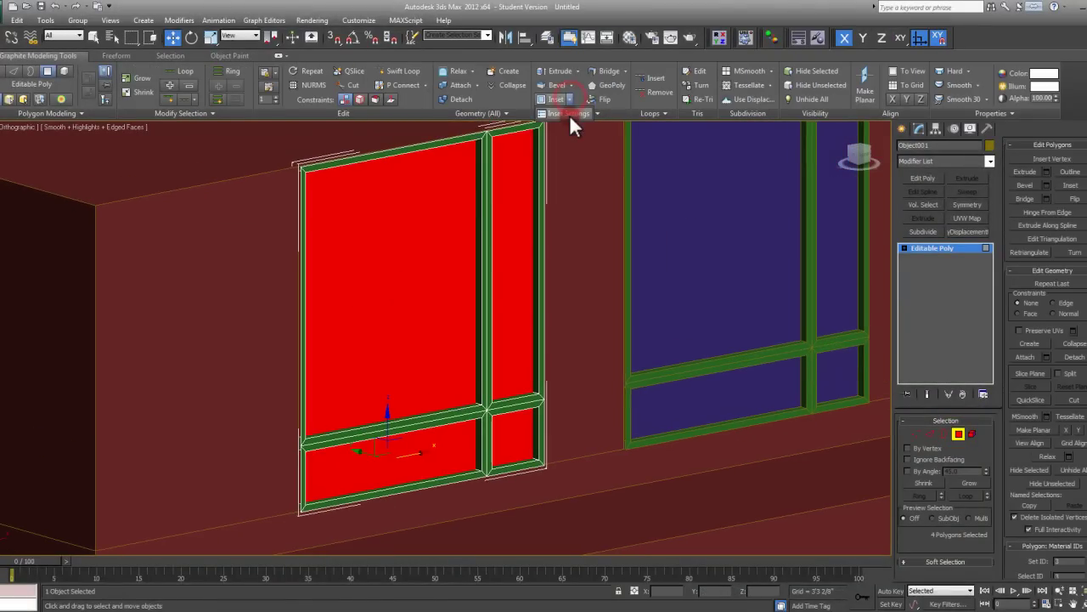
click(569, 114)
middle_drag(497, 357, 482, 367)
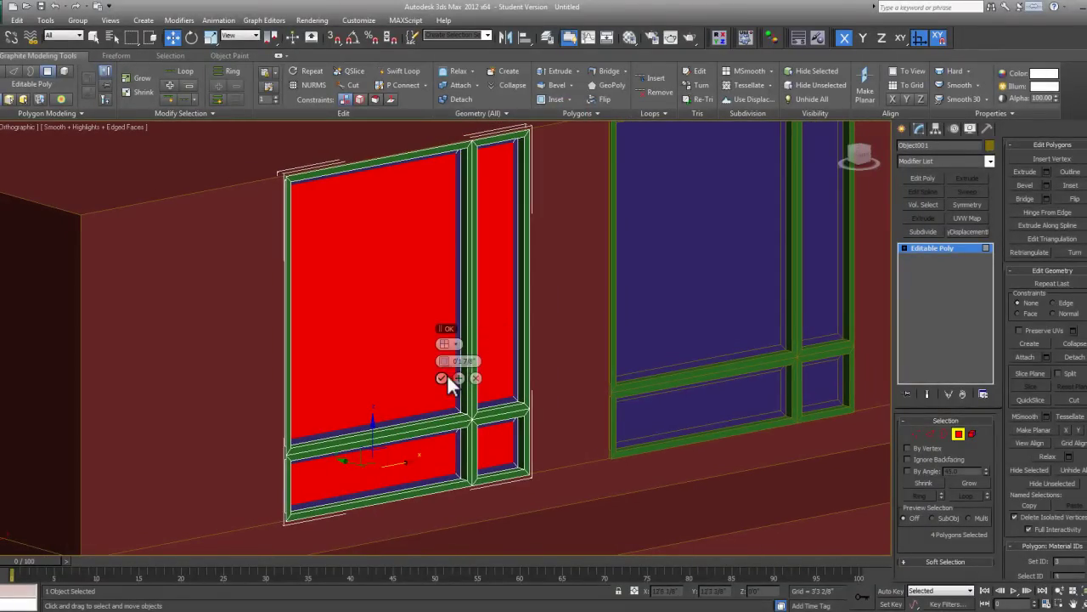
drag(443, 362, 600, 350)
scroll(724, 335, down, 5)
middle_drag(629, 333, 598, 324)
click(473, 376)
Assign material ID 4 to the four selected pane polygons of the first window
scroll(444, 355, up, 4)
scroll(458, 357, down, 2)
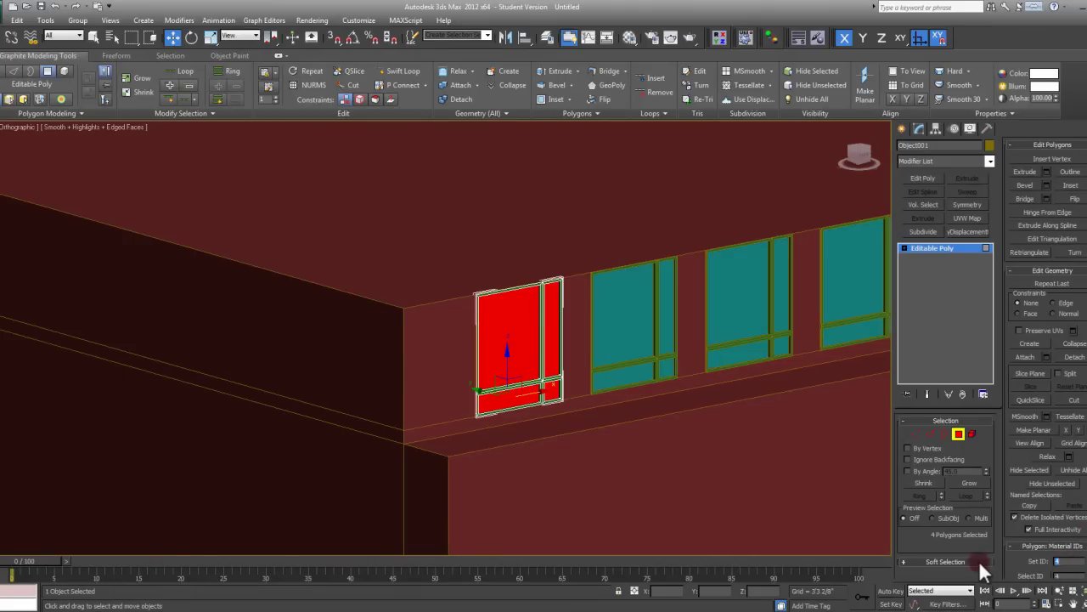
middle_drag(638, 364, 339, 388)
scroll(560, 351, down, 4)
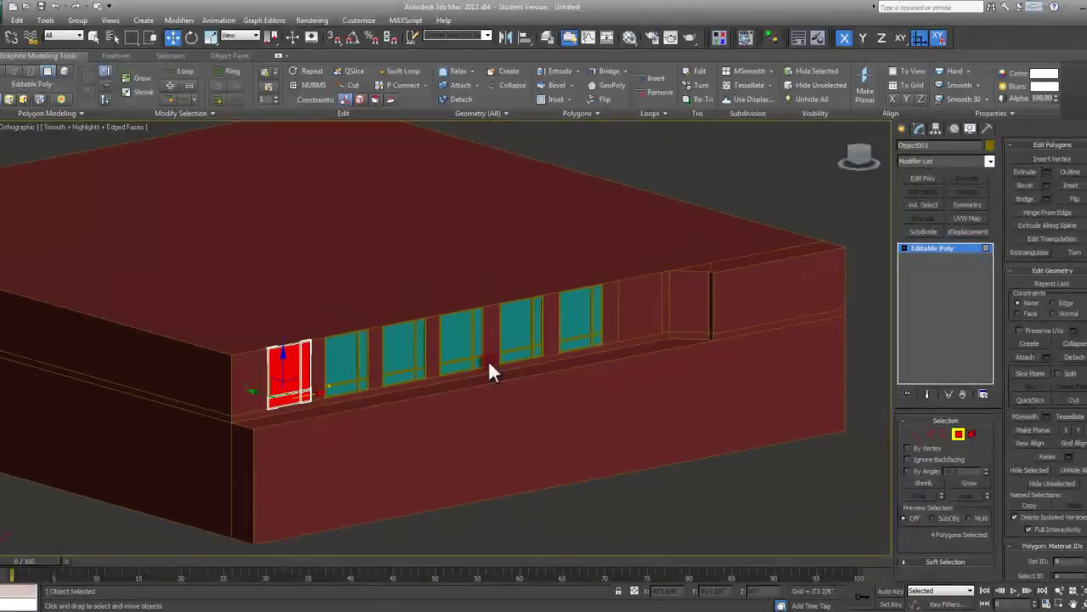
Review the sub-material names and IDs of the Multi/Sub-Object material, and leave polygon editing of the window with nothing selected
click(627, 36)
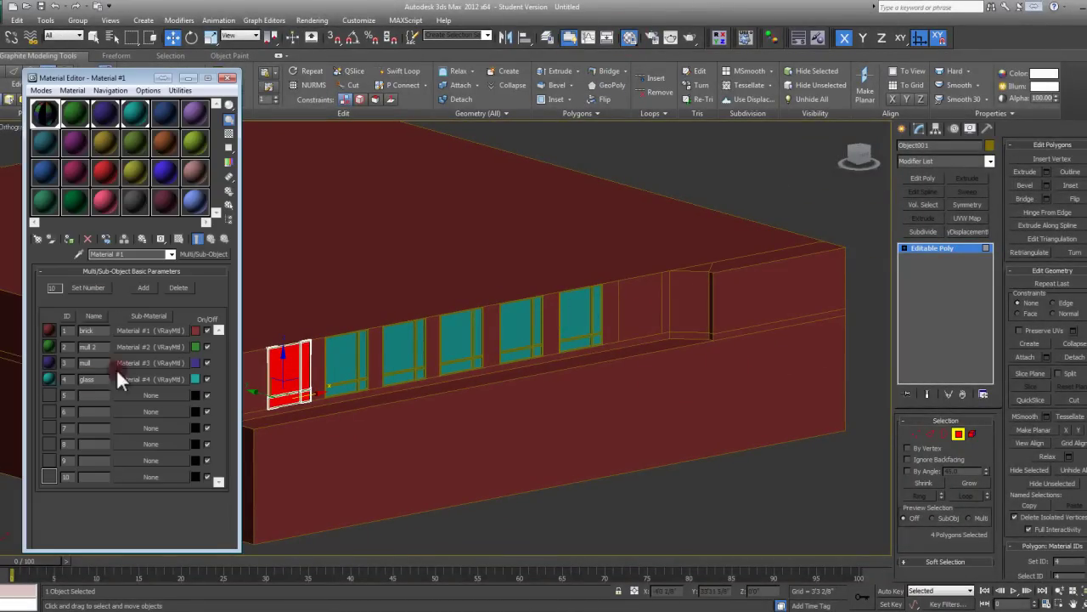
click(227, 77)
scroll(308, 379, up, 3)
middle_drag(392, 347, 348, 323)
scroll(377, 335, down, 4)
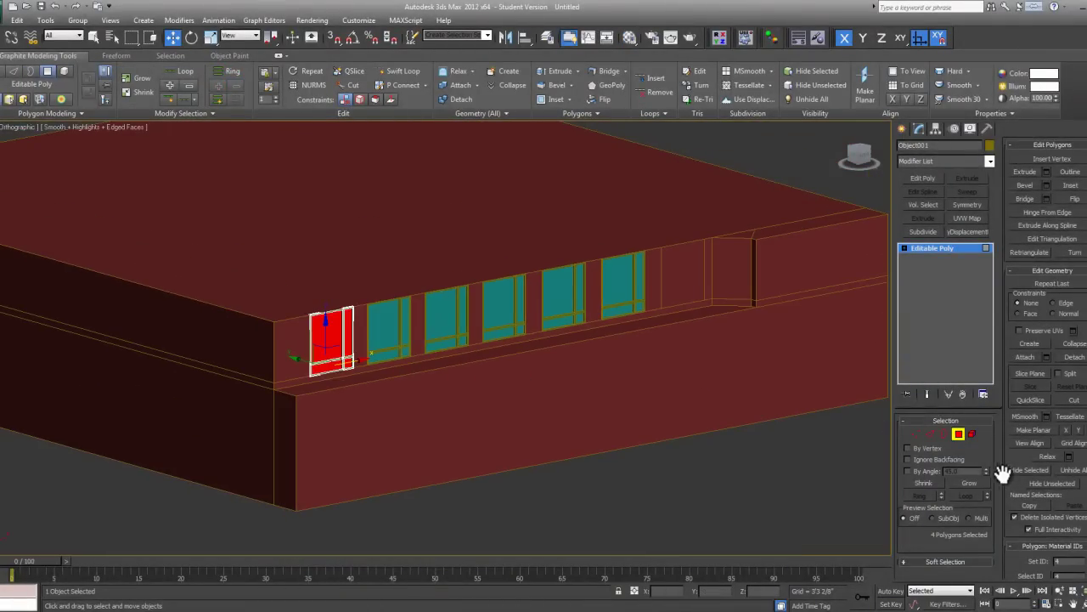
click(960, 434)
middle_drag(489, 390, 561, 373)
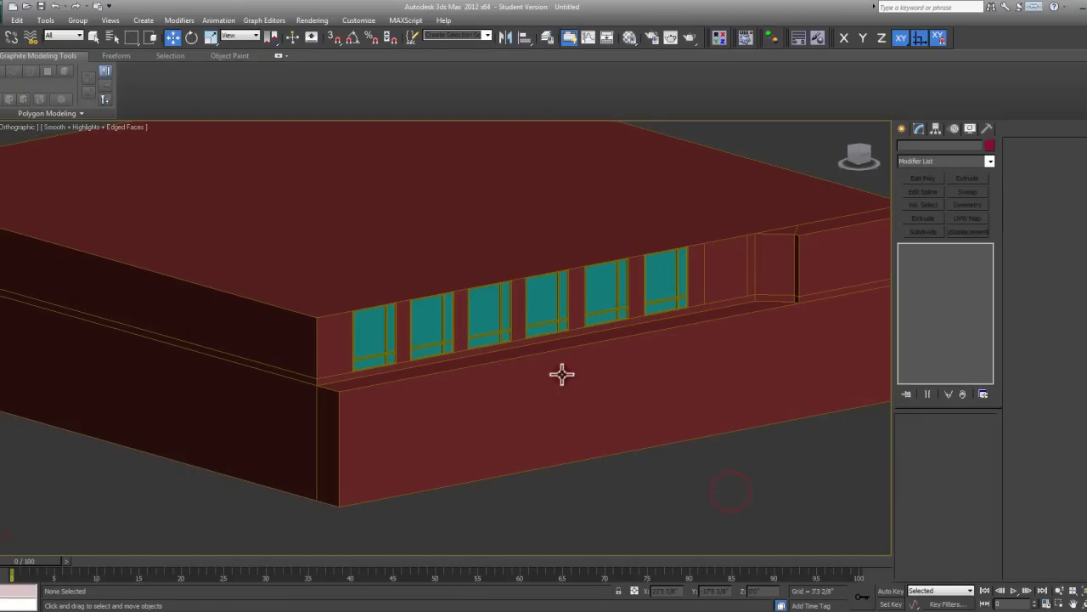
Delete the blank wall polygon between the last window and the angled recess, and leave polygon editing of the building
scroll(580, 359, down, 5)
scroll(560, 313, up, 8)
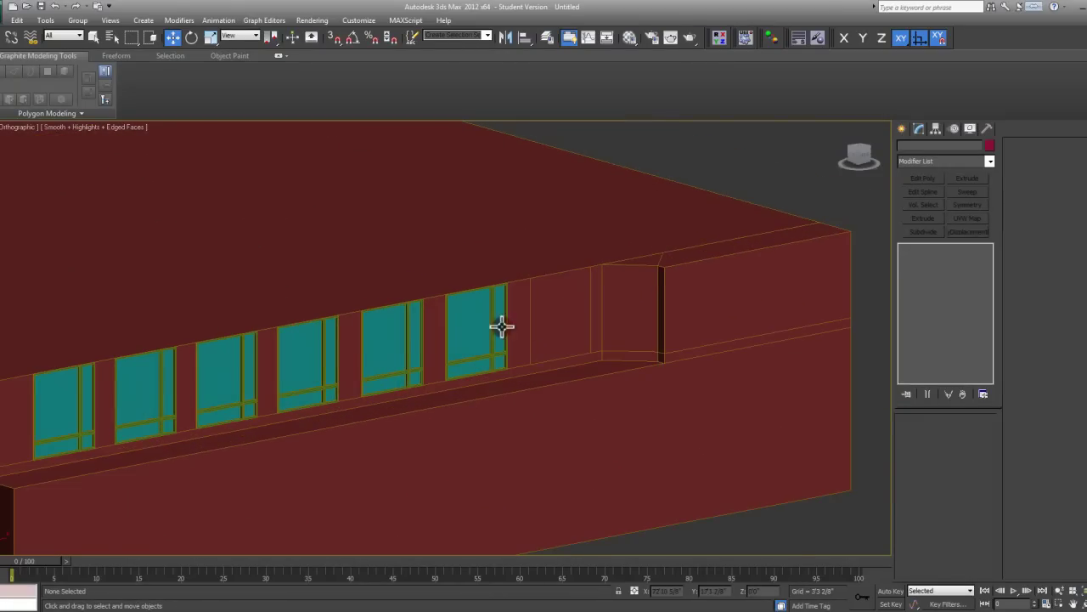
middle_drag(501, 326, 512, 338)
click(568, 337)
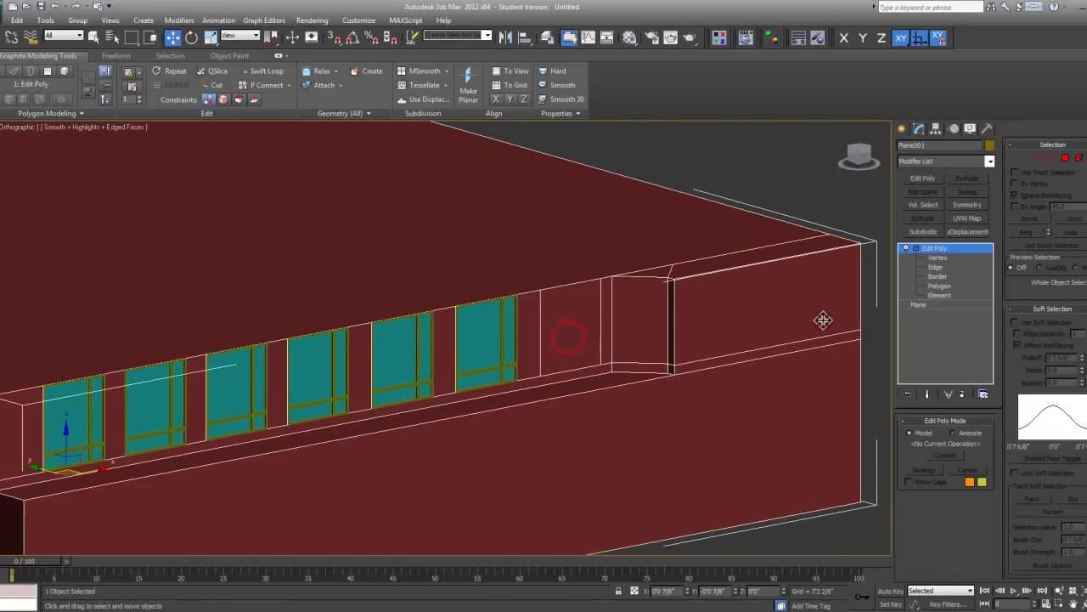
click(1067, 158)
click(580, 319)
key(Delete)
click(1067, 159)
Clone the last window as one instance into the wall opening, snapping its upper corner to the opening's corner
click(502, 334)
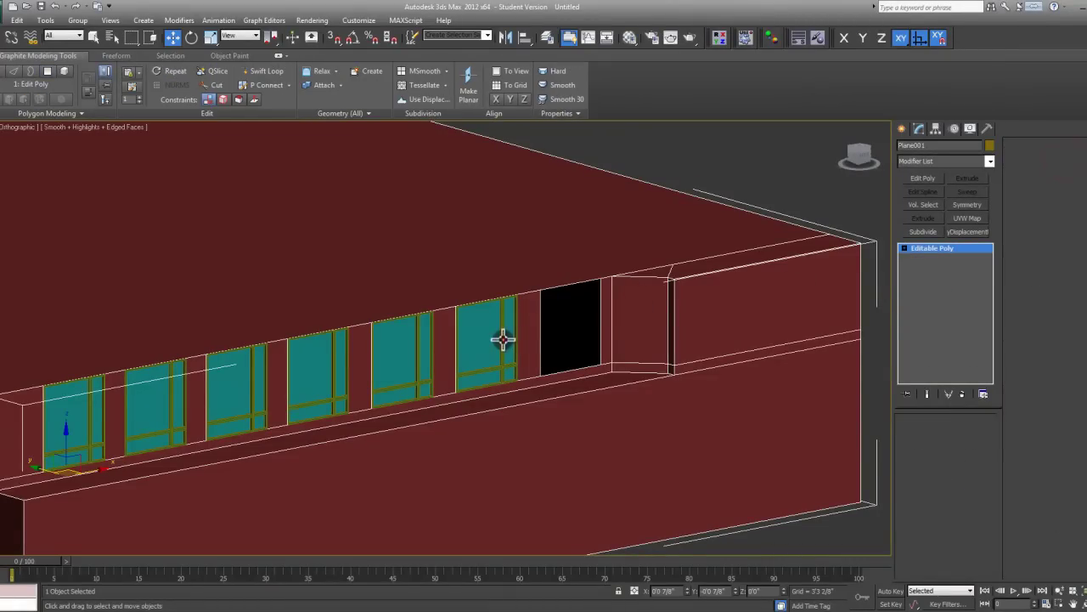
scroll(497, 327, up, 5)
middle_drag(495, 336, 482, 347)
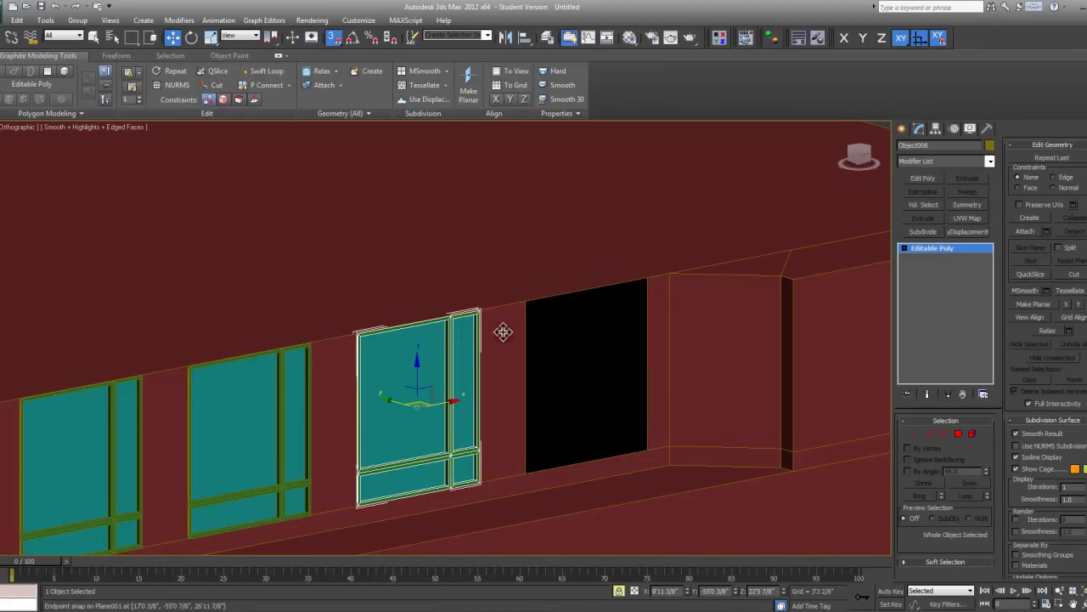
shift+drag(484, 313, 648, 275)
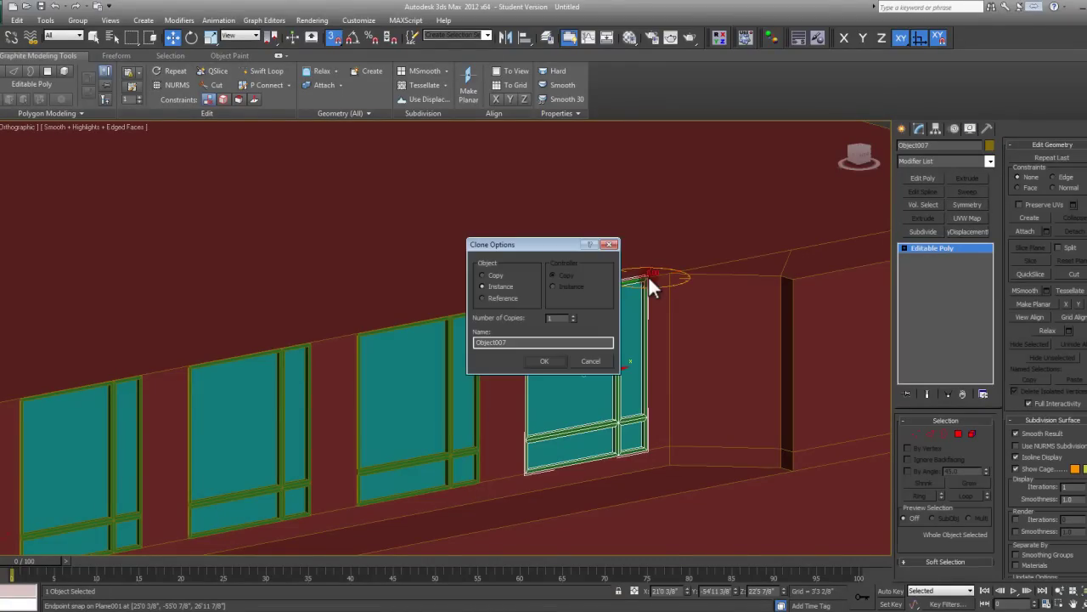
click(544, 360)
Inspect the lower corner of the cloned window against the opening and delete the clone
middle_drag(824, 221, 639, 257)
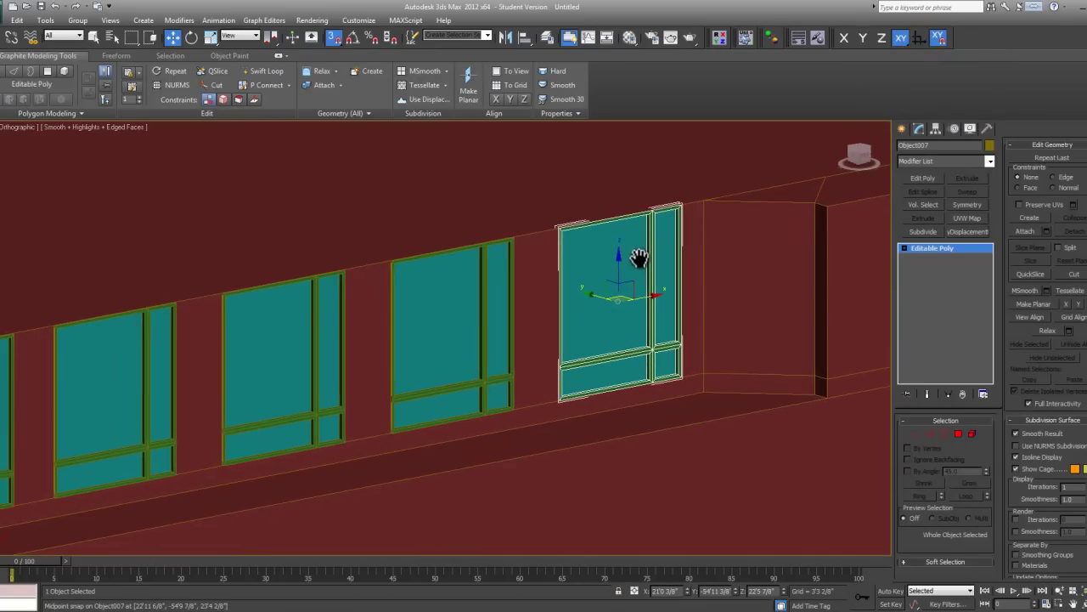
scroll(475, 388, up, 6)
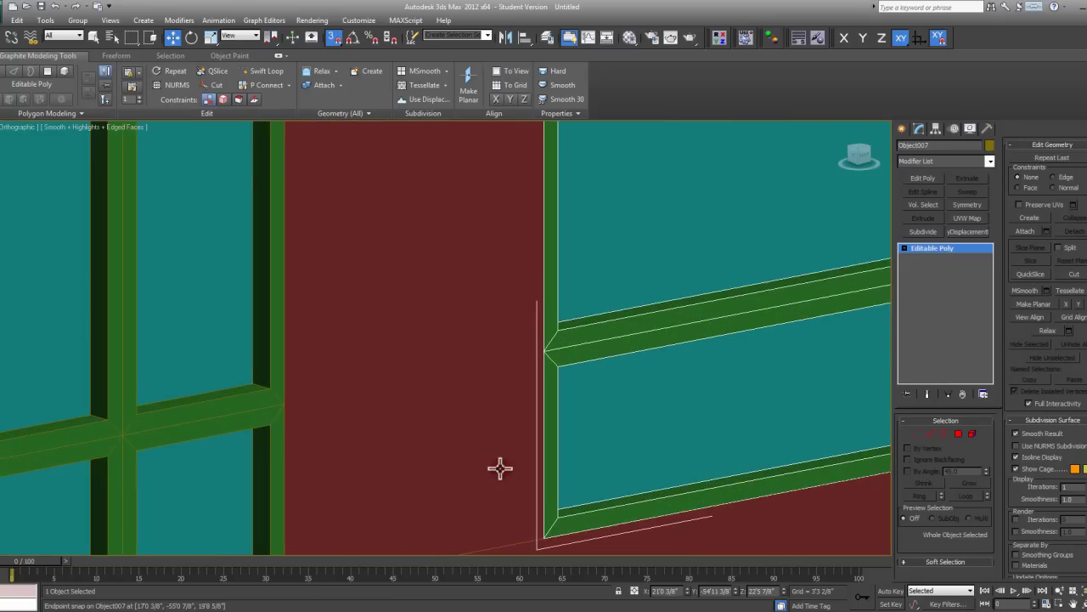
middle_drag(500, 466, 584, 285)
scroll(590, 361, up, 4)
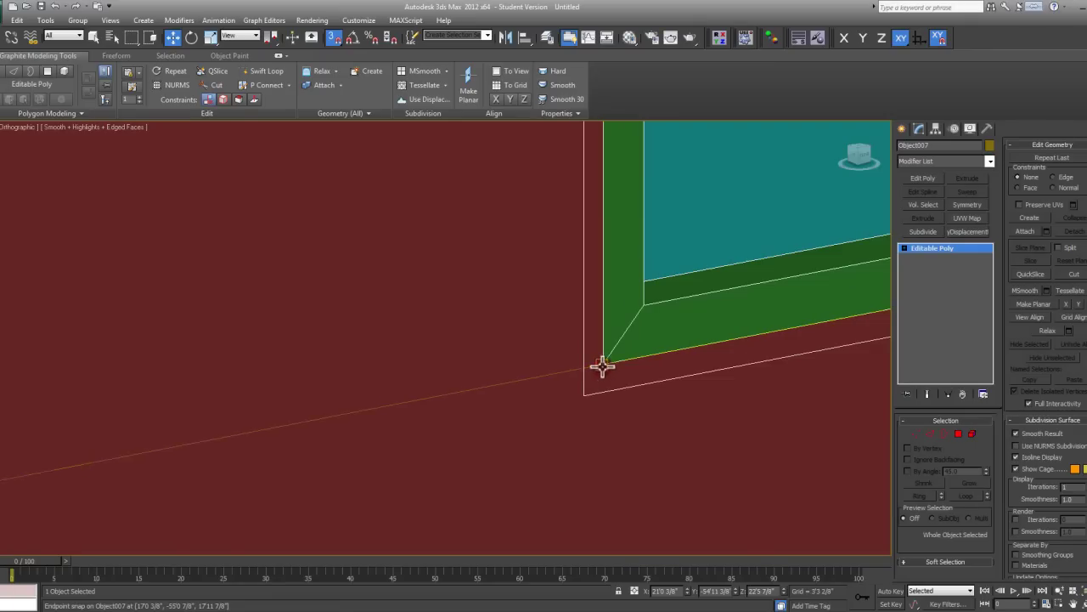
scroll(603, 365, down, 5)
key(Delete)
scroll(590, 383, down, 3)
middle_drag(547, 381, 521, 455)
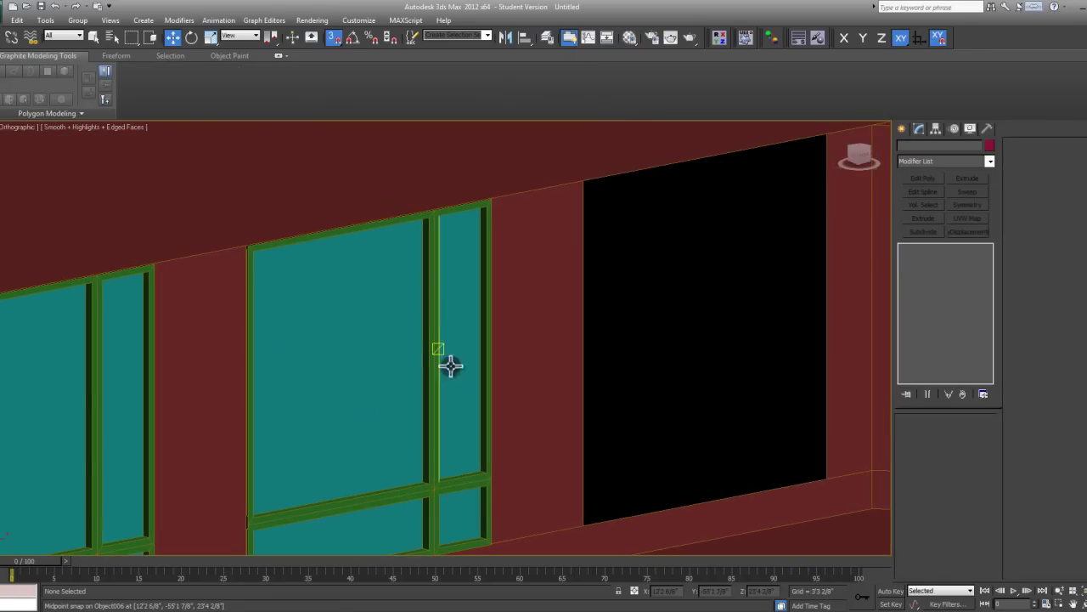
In the Front view, clone the last window as one instance and snap it into the empty wall opening
click(430, 295)
middle_drag(430, 295, 369, 335)
middle_drag(416, 305, 413, 326)
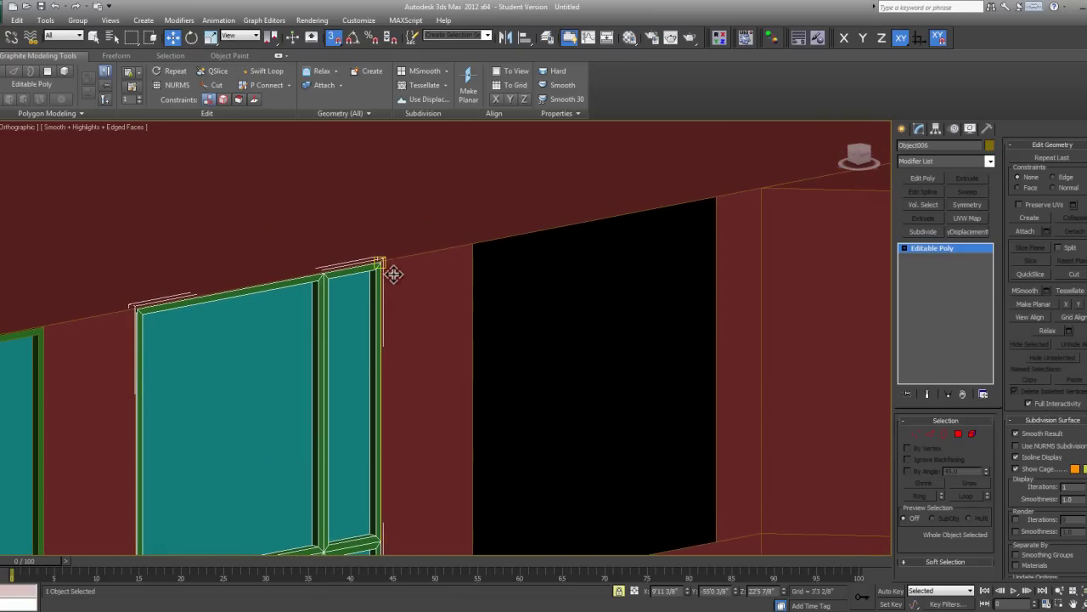
alt+middle_drag(401, 265, 371, 236)
key(f)
scroll(383, 255, down, 3)
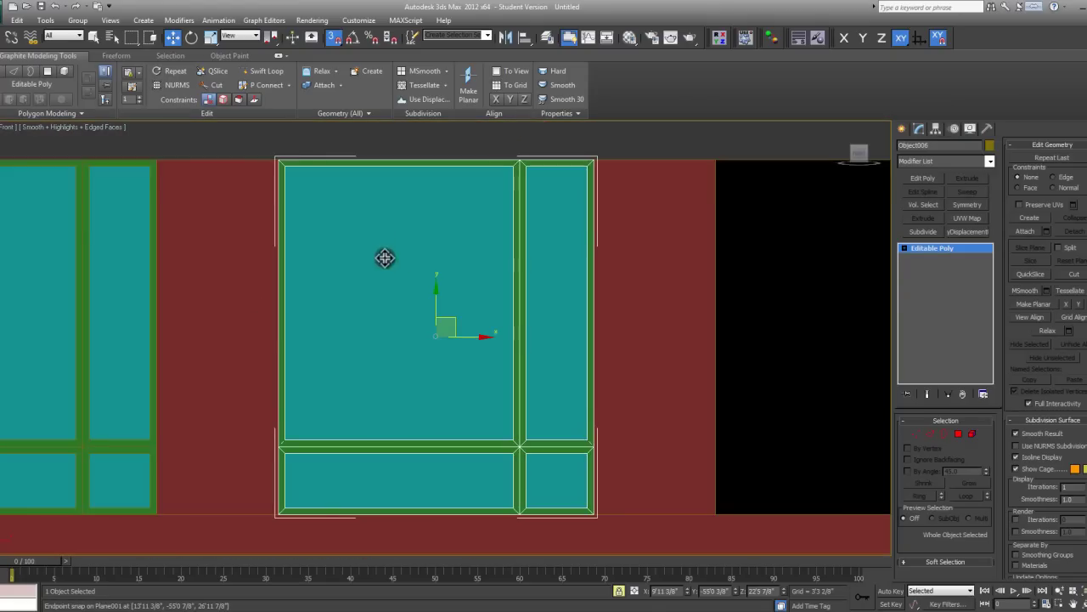
middle_drag(467, 274, 310, 260)
mouse_move(309, 251)
shift+mouse_down()
mouse_move(524, 190)
mouse_move(616, 252)
shift+mouse_up()
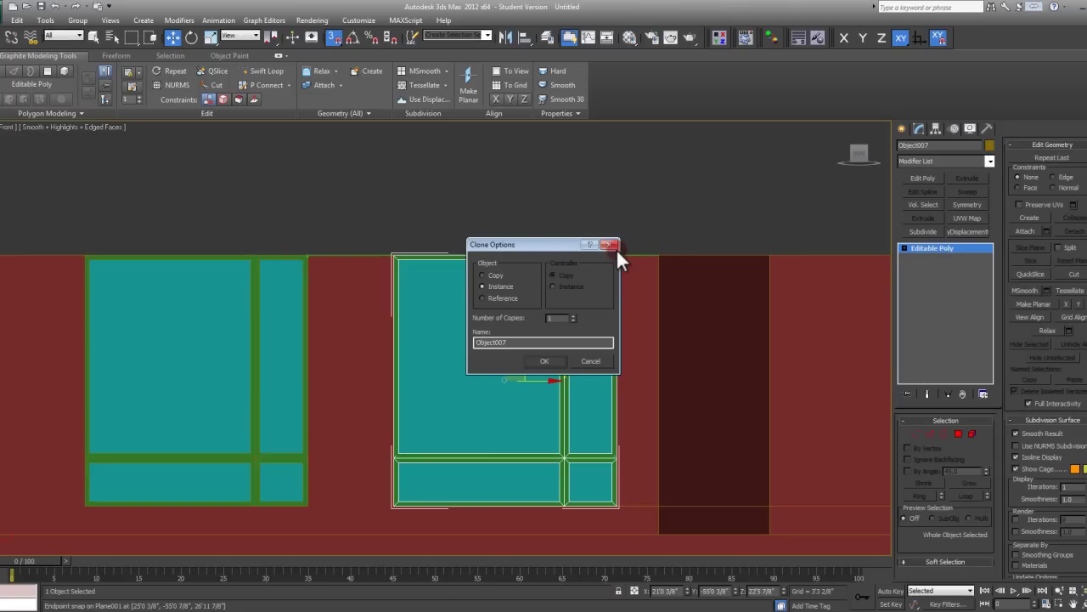
click(545, 361)
Examine how the new window's corners fit the wall opening, and clear the selection
mouse_move(451, 352)
alt+middle_down()
mouse_move(407, 345)
mouse_move(415, 550)
alt+middle_up()
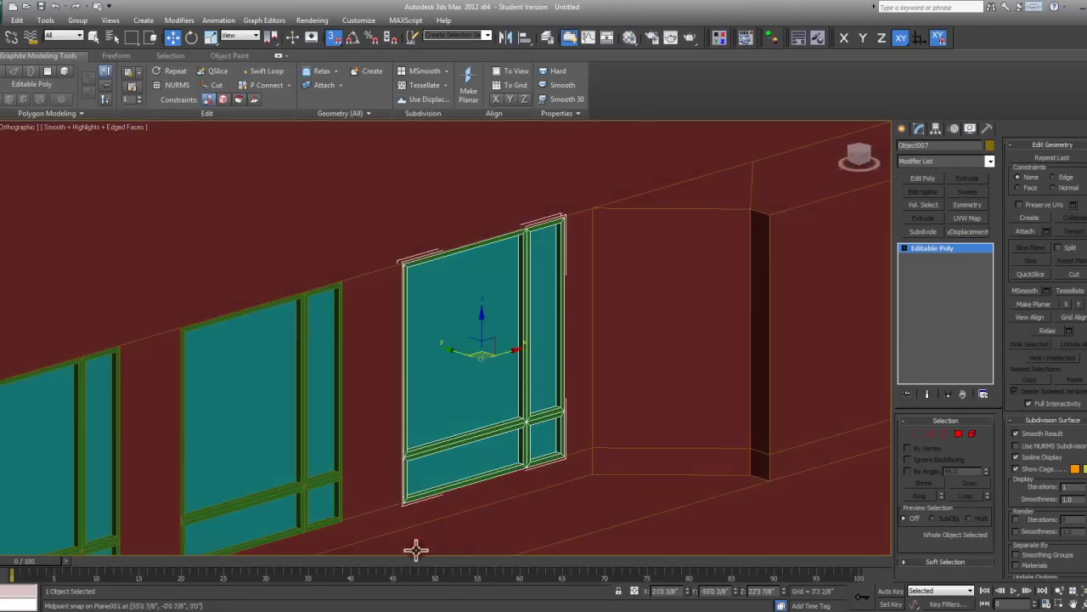
scroll(456, 445, up, 5)
scroll(381, 441, down, 2)
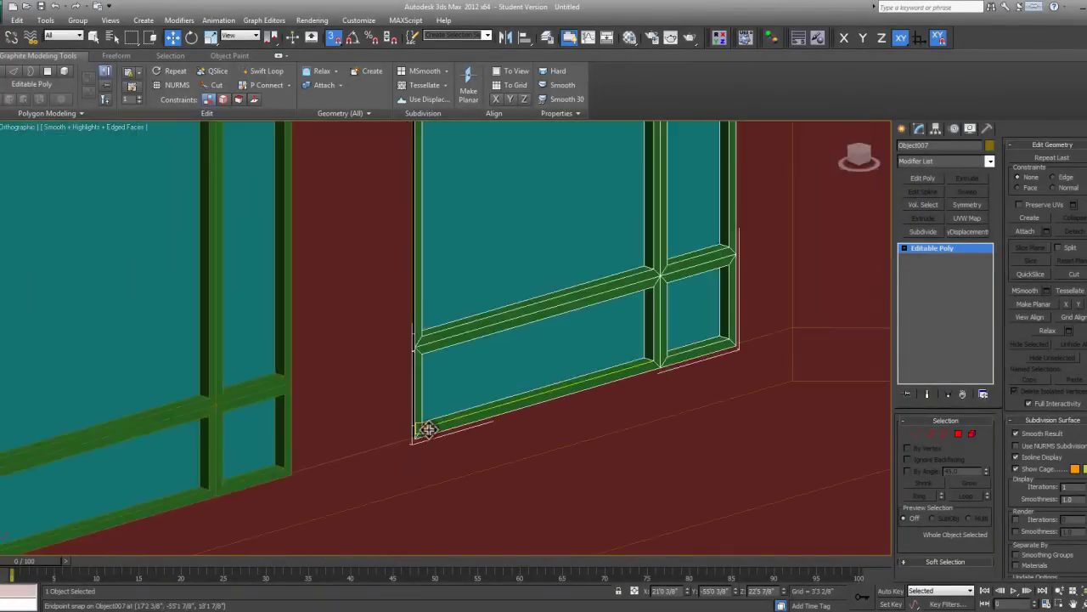
scroll(429, 429, down, 3)
middle_drag(431, 421, 448, 384)
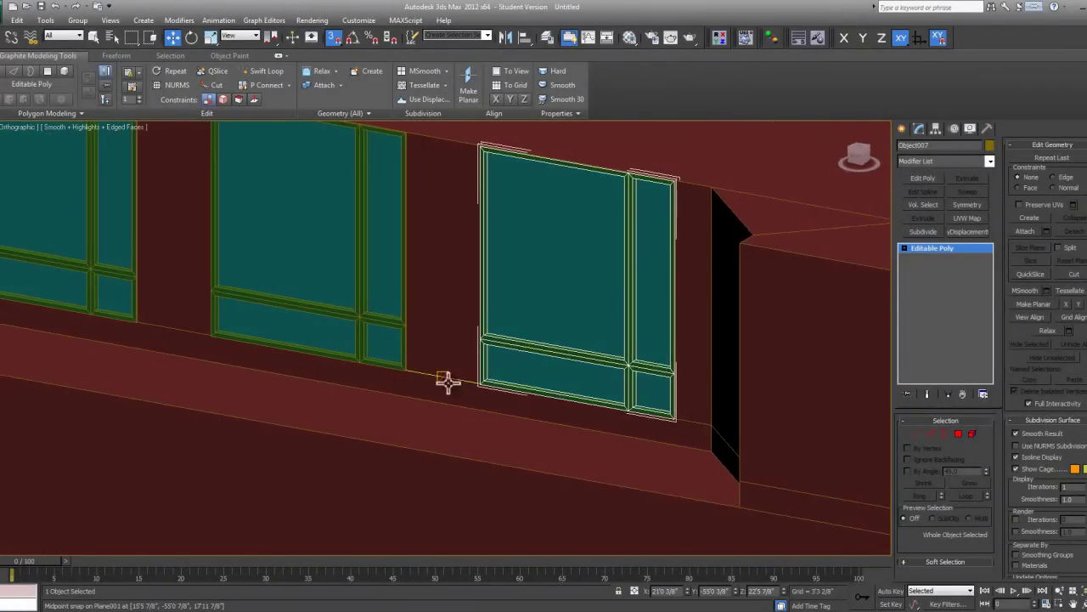
scroll(448, 383, down, 7)
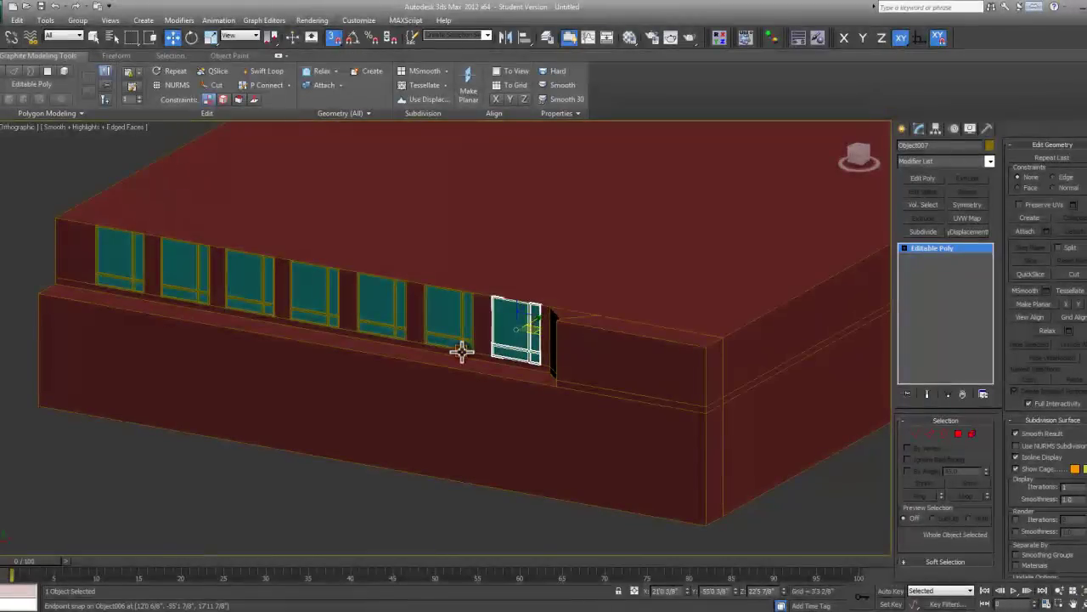
middle_drag(476, 516, 401, 377)
click(474, 505)
Examine the building mass and its row of windows from several angles
middle_drag(401, 377, 568, 354)
scroll(534, 335, down, 3)
middle_drag(658, 414, 471, 358)
scroll(519, 435, up, 3)
scroll(553, 391, down, 5)
alt+middle_drag(470, 358, 508, 360)
middle_drag(584, 354, 504, 342)
scroll(507, 355, up, 3)
alt+middle_drag(547, 403, 495, 418)
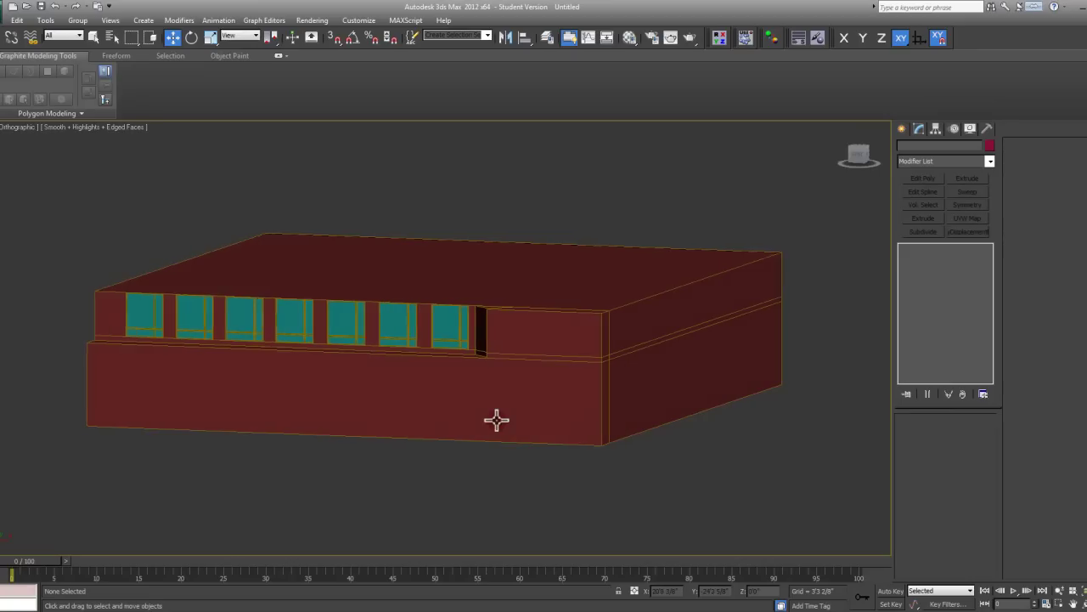
Detach the six lower front polygons of the building below the ledge as a separate object, using the Front view
click(588, 327)
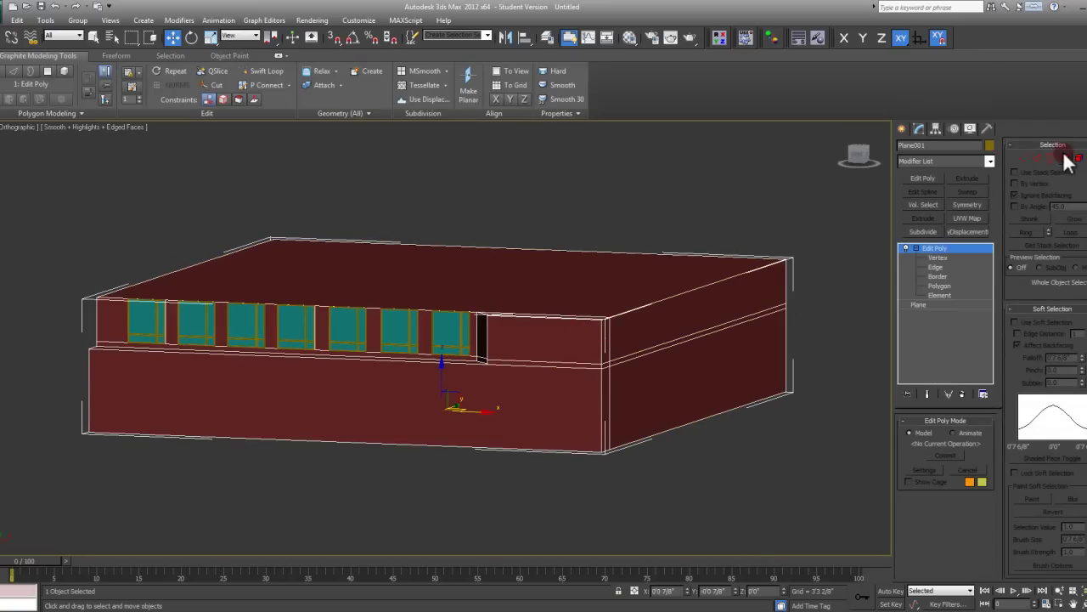
click(1067, 158)
key(f)
key(z)
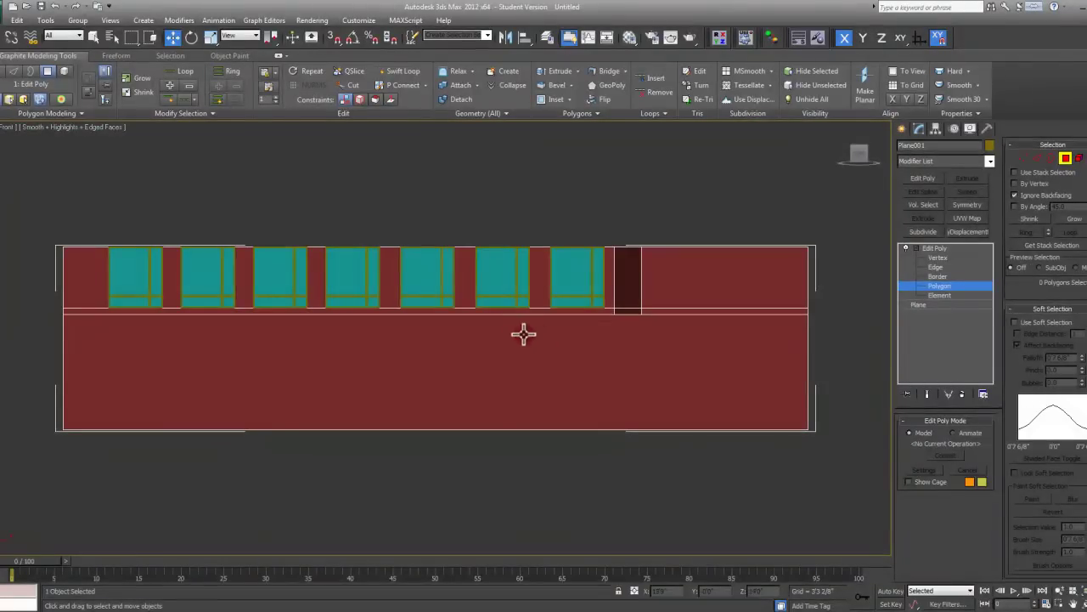
drag(859, 491, 84, 398)
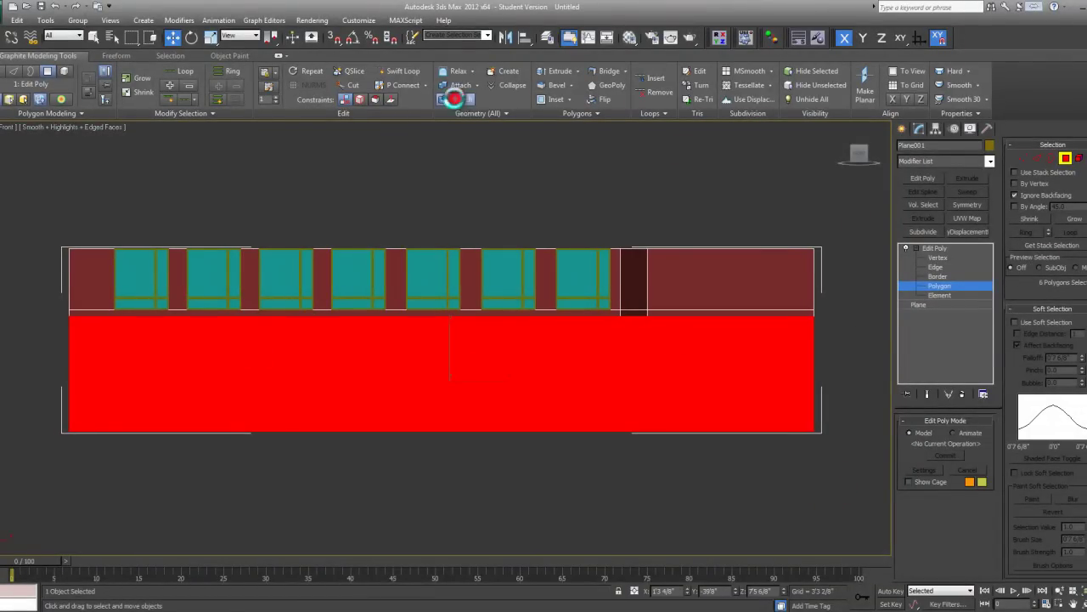
click(454, 99)
click(581, 317)
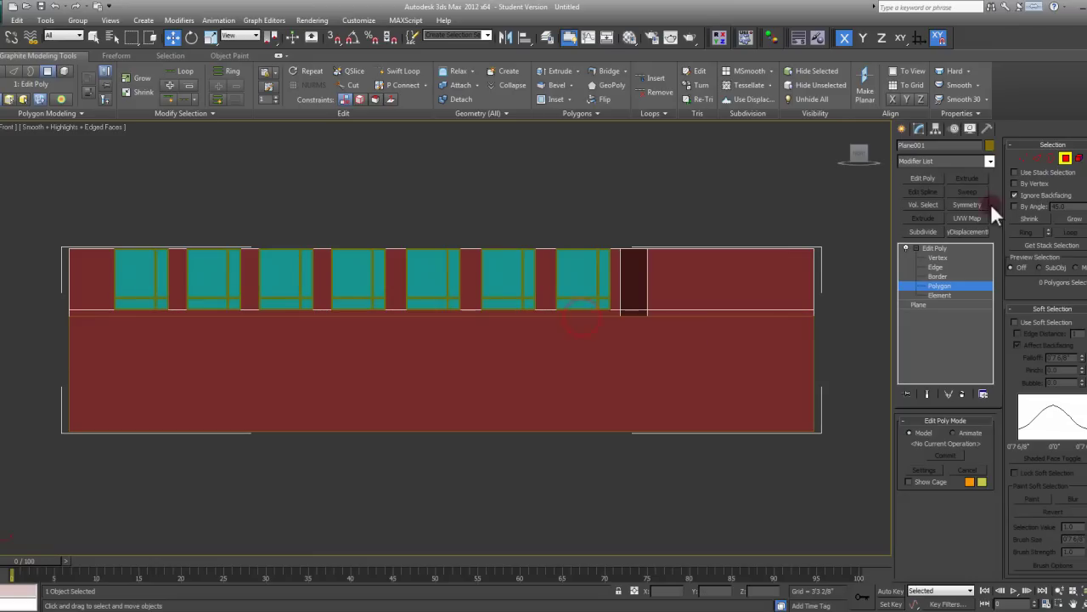
Center the remaining building object's pivot on the object
click(1068, 158)
click(936, 128)
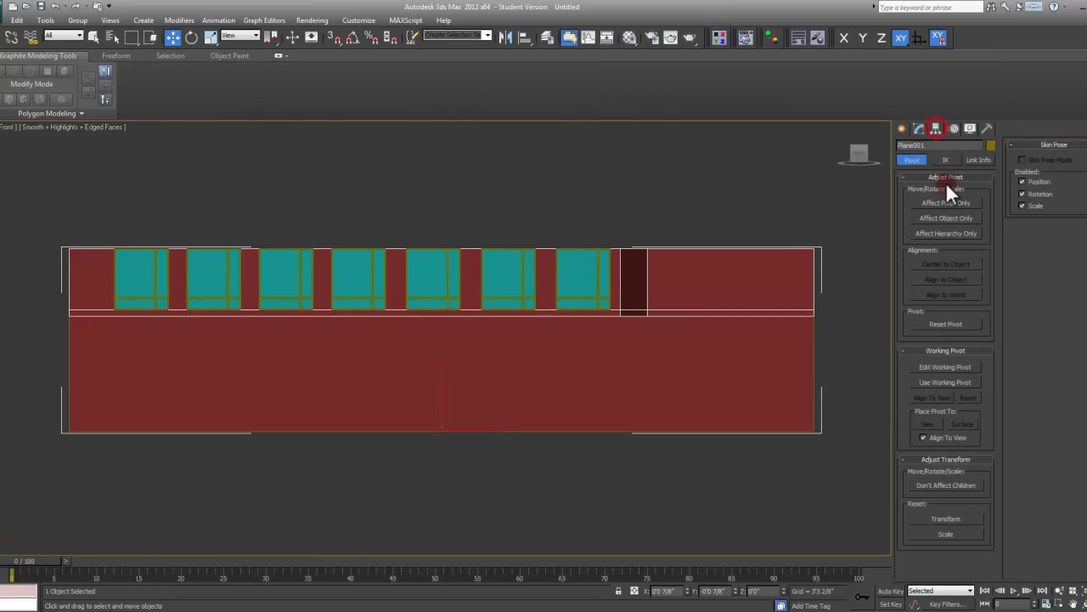
click(945, 200)
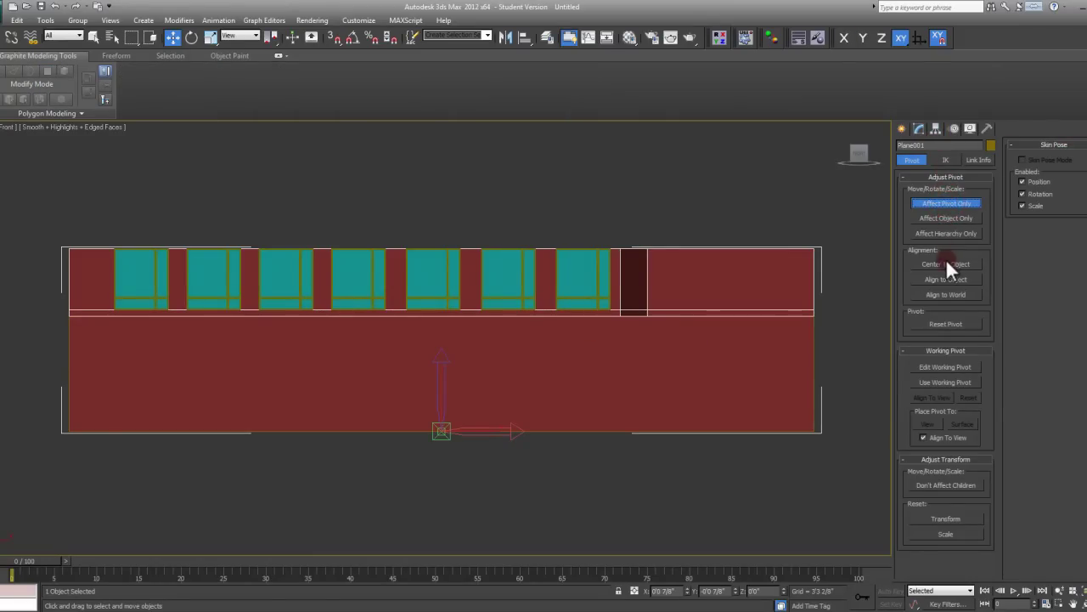
click(948, 265)
click(946, 203)
middle_drag(728, 349, 540, 372)
scroll(687, 357, down, 5)
click(955, 207)
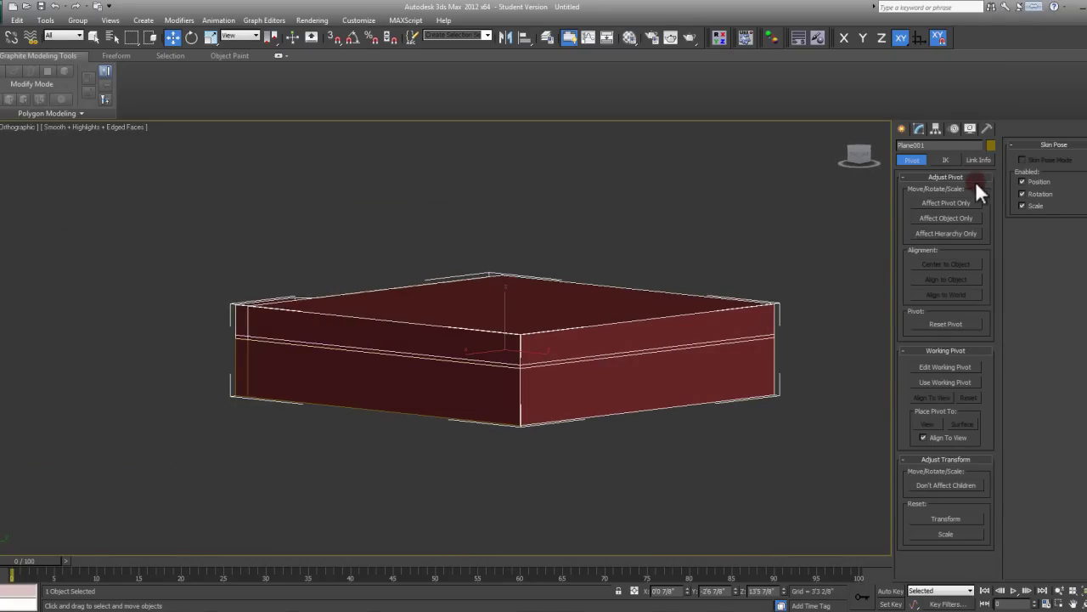
Select the building's polygons above the ledge from the Front view, and add the upper band of the adjacent side wall
click(920, 130)
click(1066, 158)
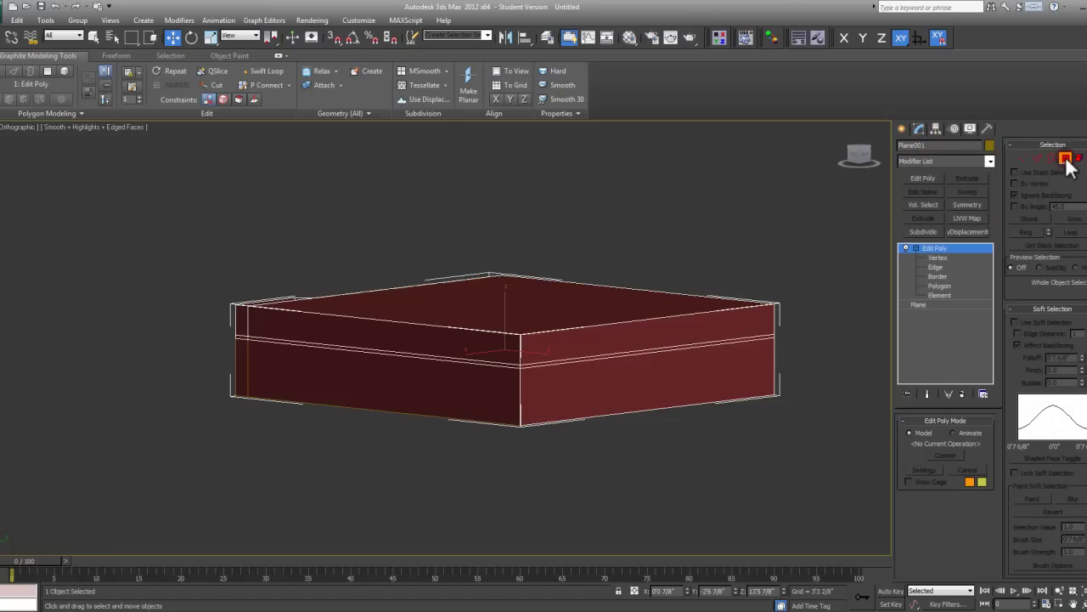
middle_drag(636, 396, 670, 395)
key(f)
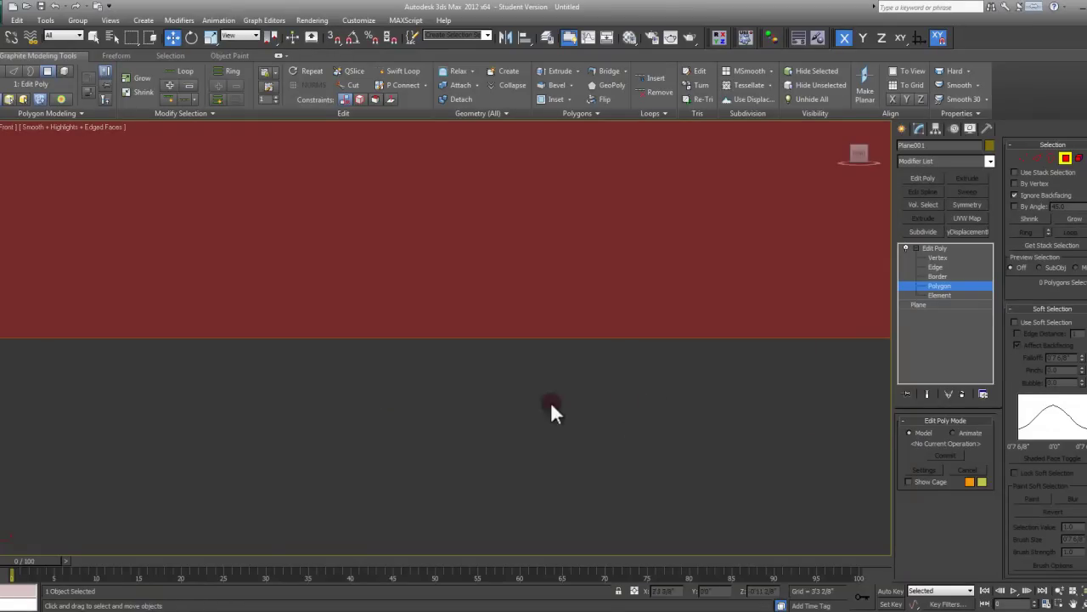
key(z)
drag(158, 252, 752, 339)
alt+middle_drag(752, 339, 497, 312)
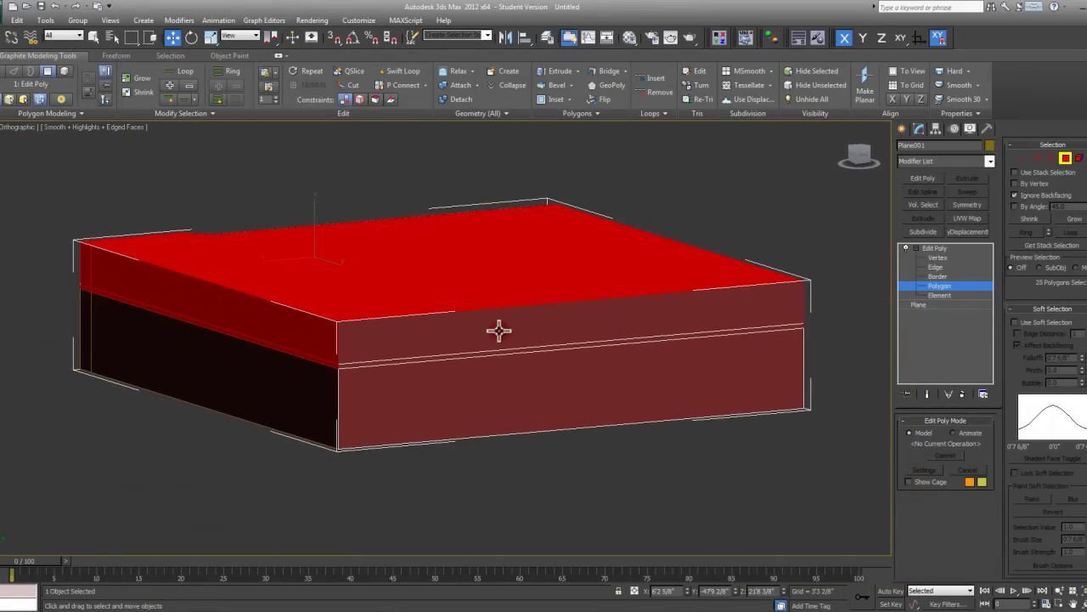
ctrl+click(498, 328)
scroll(374, 362, up, 5)
scroll(493, 337, down, 4)
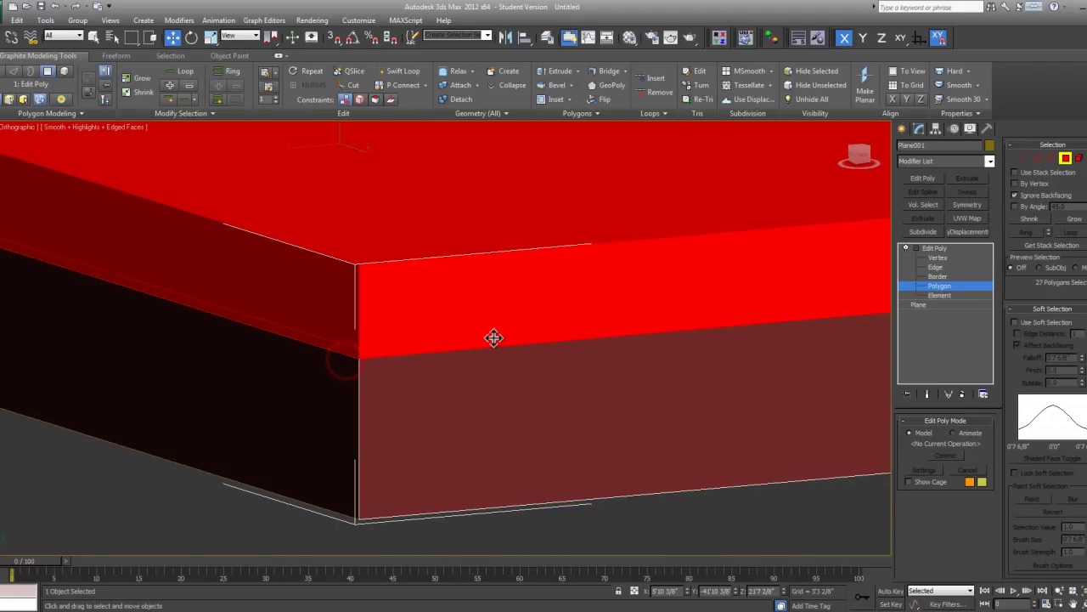
Detach the remaining lower wall polygons below the ledge from the upper building object, and leave polygon editing
click(494, 337)
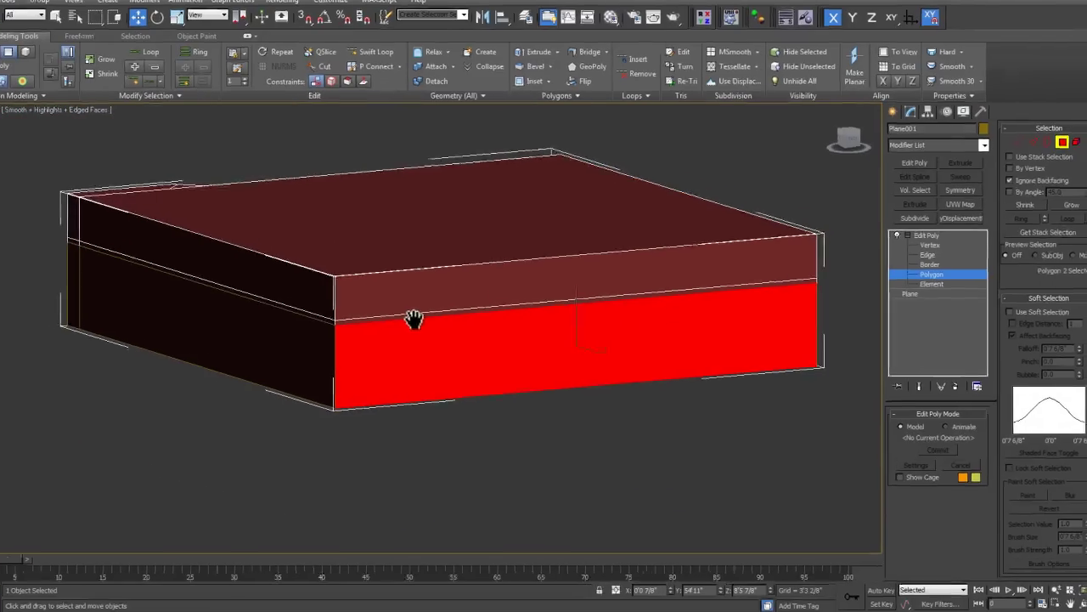
alt+middle_drag(459, 344, 503, 304)
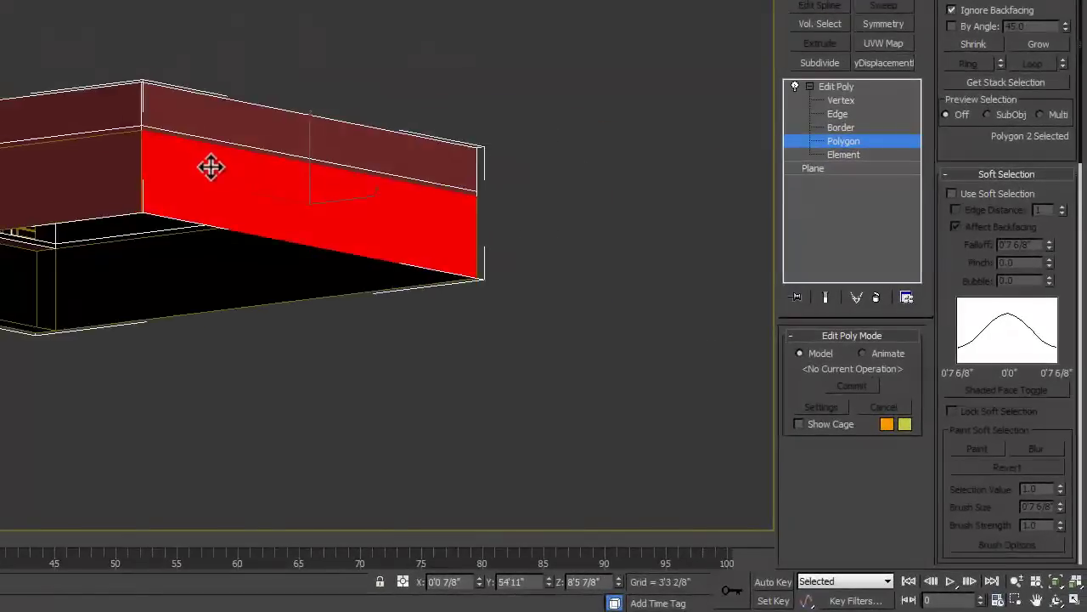
alt+middle_drag(210, 167, 242, 151)
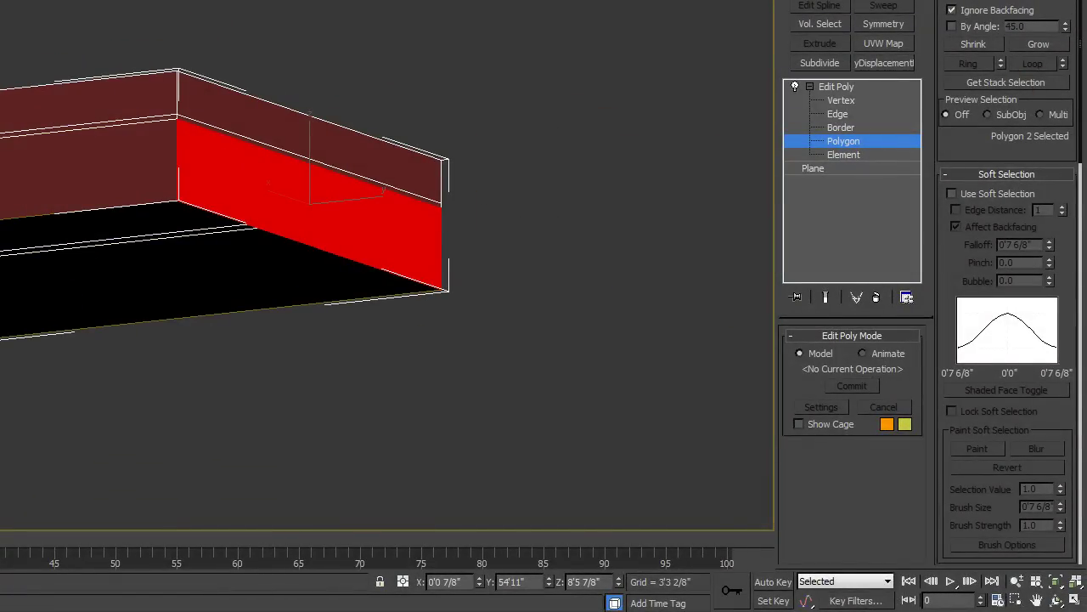
click(311, 187)
middle_drag(318, 194, 260, 178)
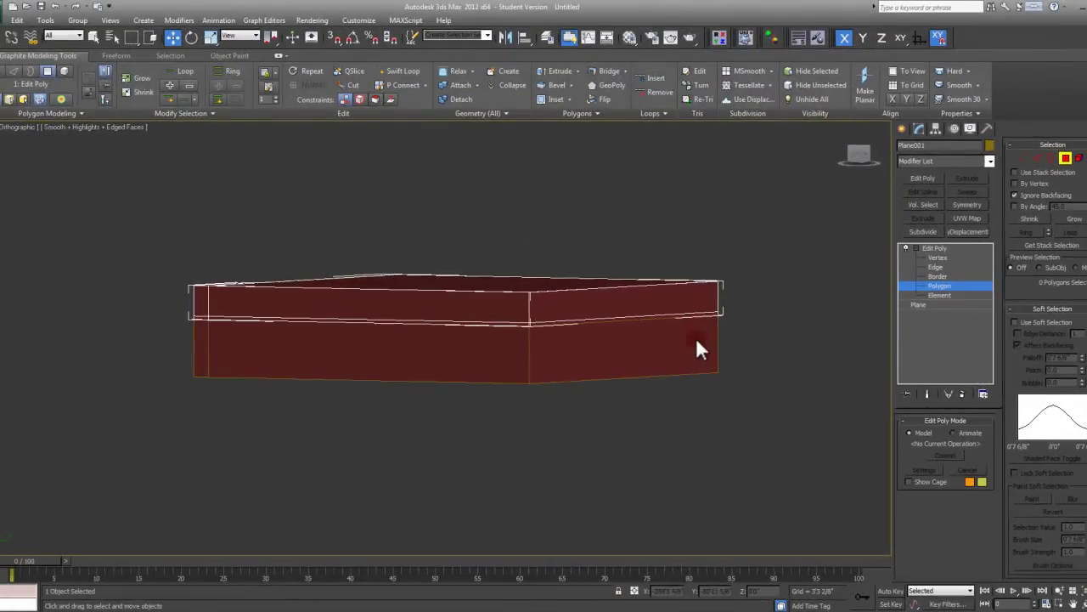
alt+middle_drag(696, 337, 656, 345)
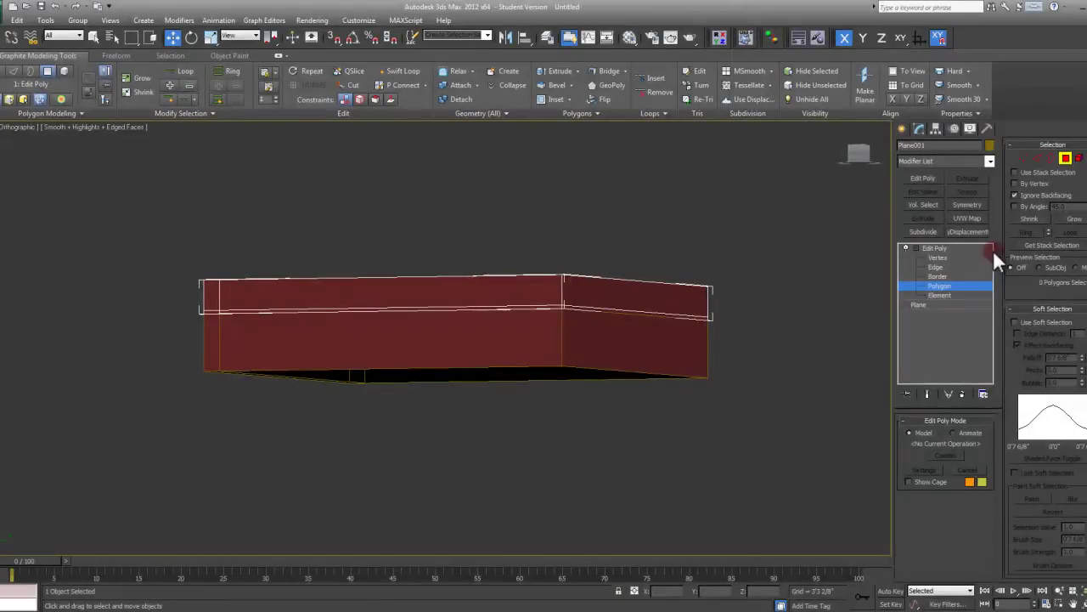
click(1067, 159)
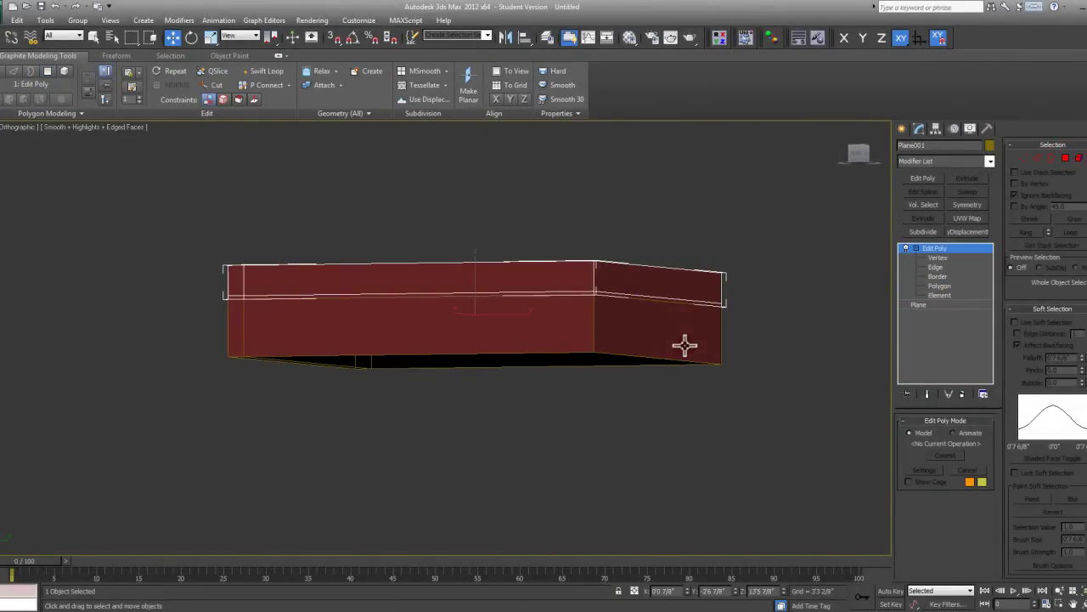
click(555, 330)
click(964, 280)
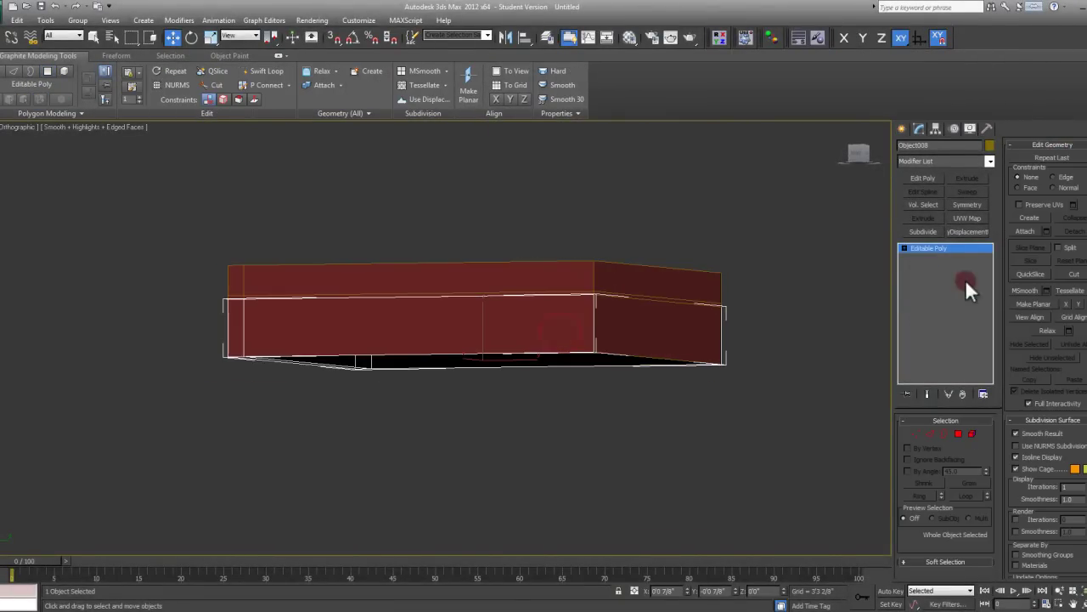
click(1026, 230)
alt+middle_drag(626, 340, 526, 365)
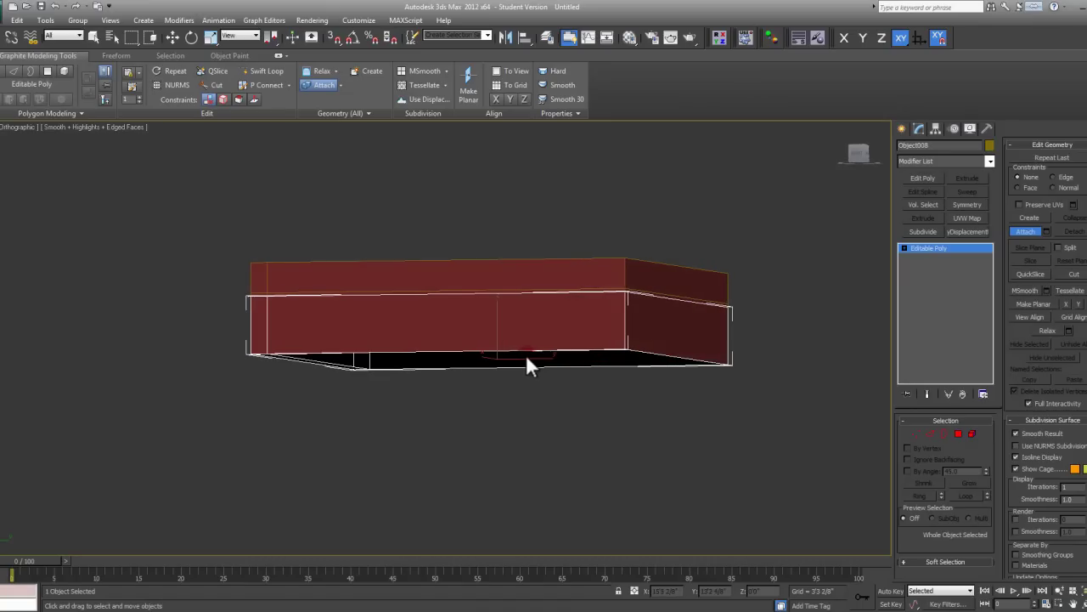
key(w)
Try moving the lower walls vertically to check that they are separate from the upper storey
middle_drag(498, 323, 518, 331)
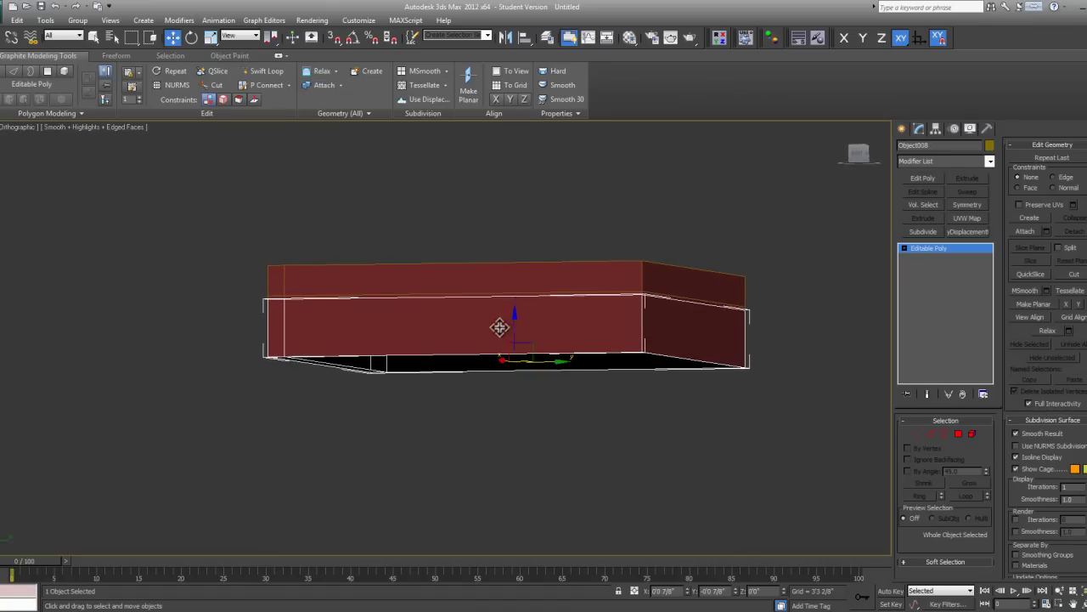
drag(514, 334, 472, 397)
right_click(472, 398)
alt+middle_drag(472, 397, 566, 380)
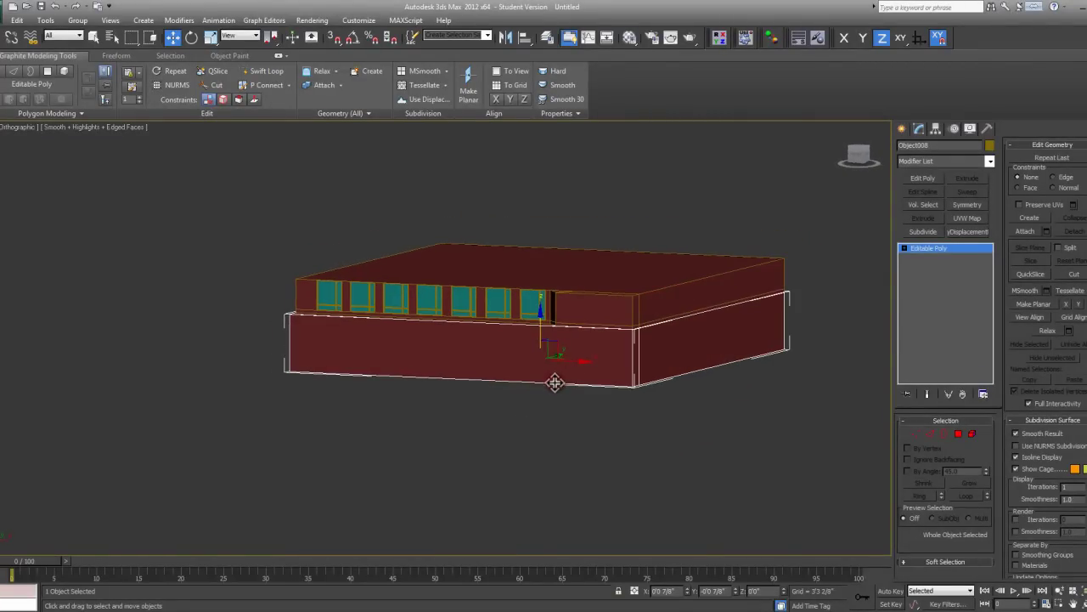
Select the upper storey together with its seven windows in the Front view
key(f)
scroll(493, 337, down, 4)
drag(149, 197, 736, 314)
middle_drag(736, 328, 730, 362)
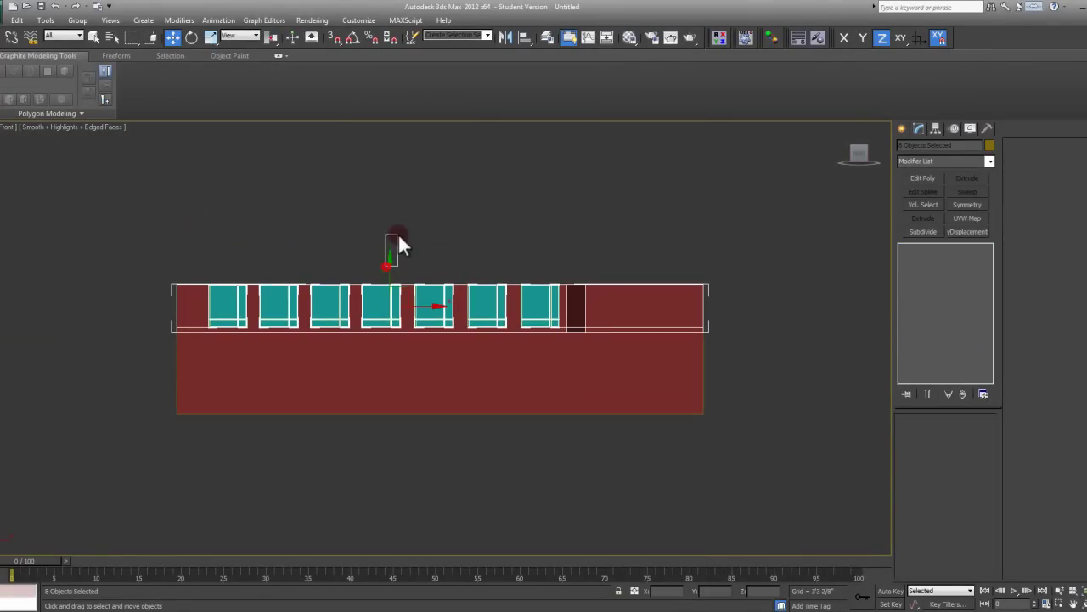
click(399, 228)
drag(135, 221, 699, 341)
middle_drag(396, 259, 356, 256)
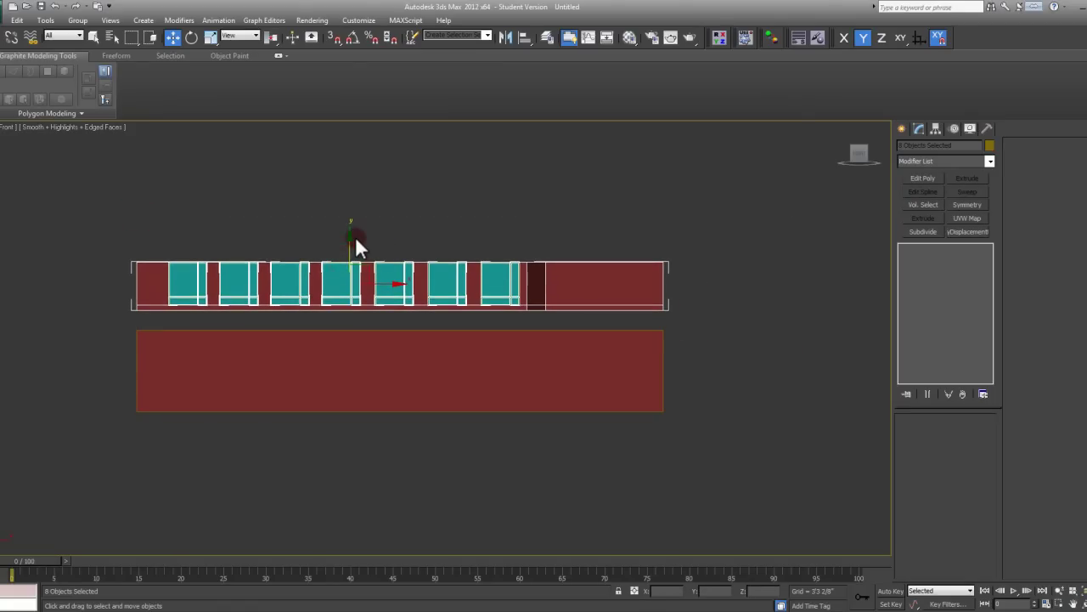
Stack four instanced copies of the storey and its windows vertically upward, snapping corner to corner, and clear the selection
key(F6)
middle_drag(624, 233, 629, 246)
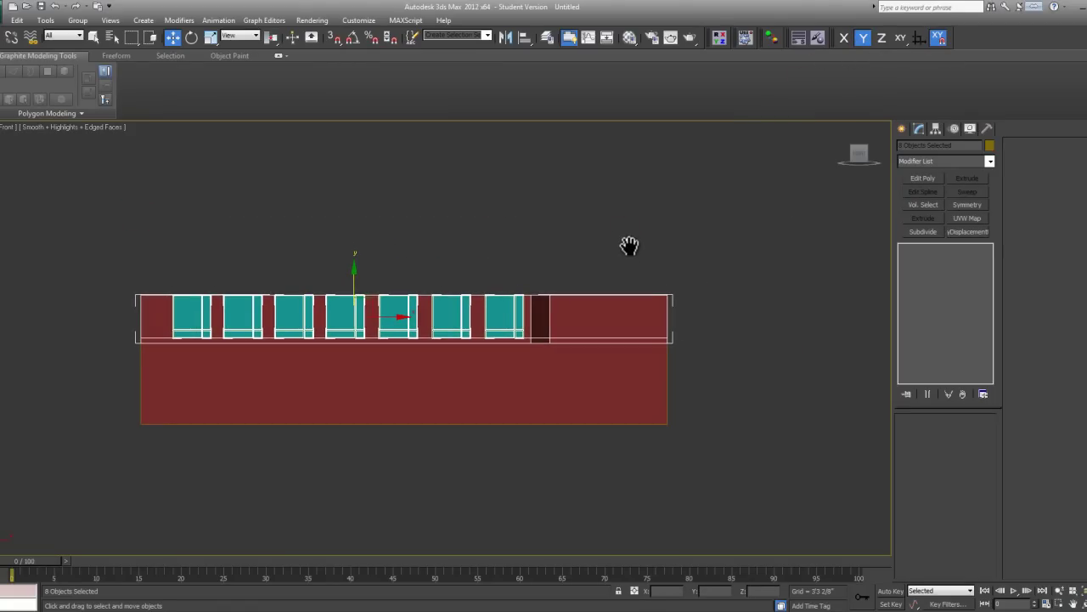
middle_drag(685, 342, 622, 352)
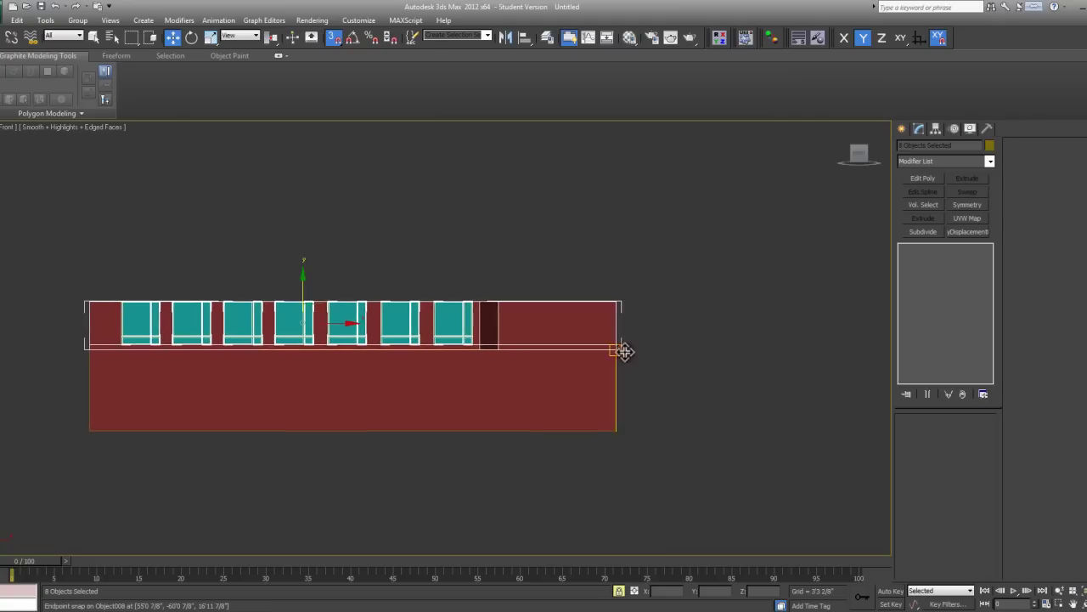
scroll(621, 349, up, 4)
click(619, 593)
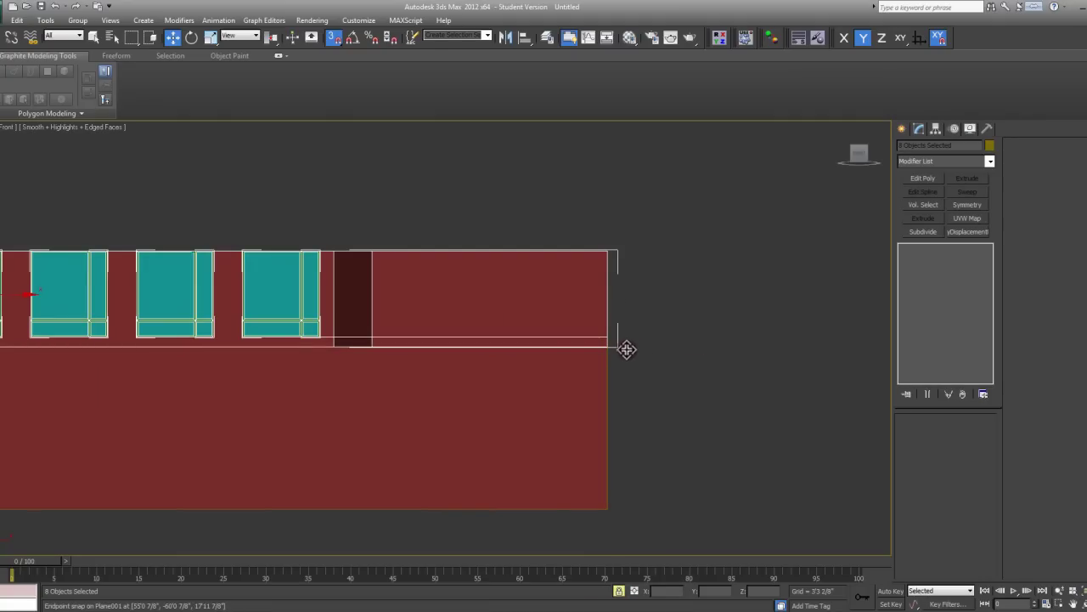
shift+drag(616, 350, 610, 246)
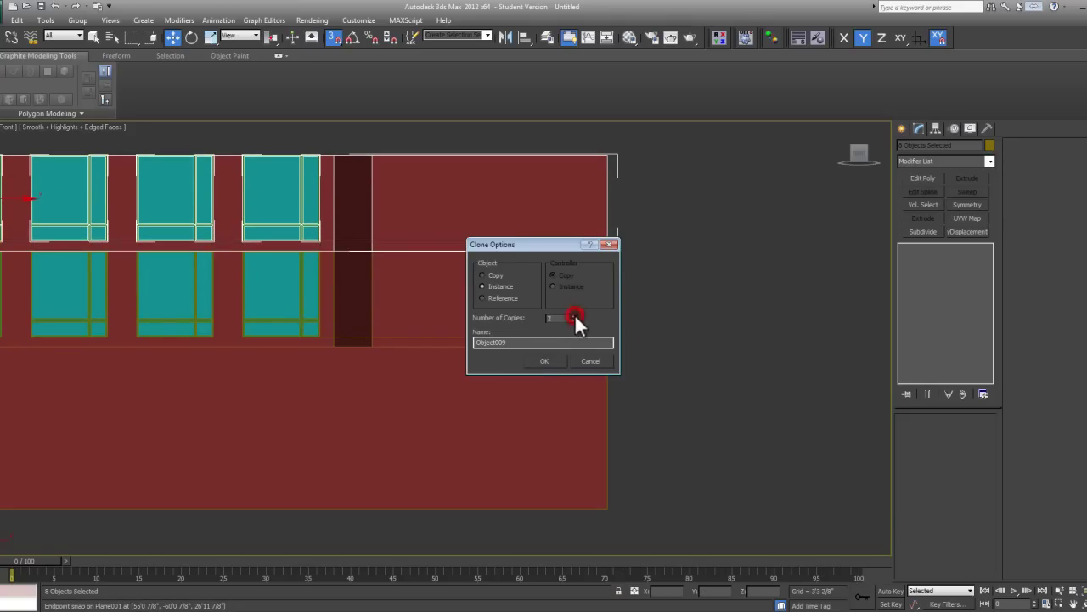
click(574, 313)
click(552, 361)
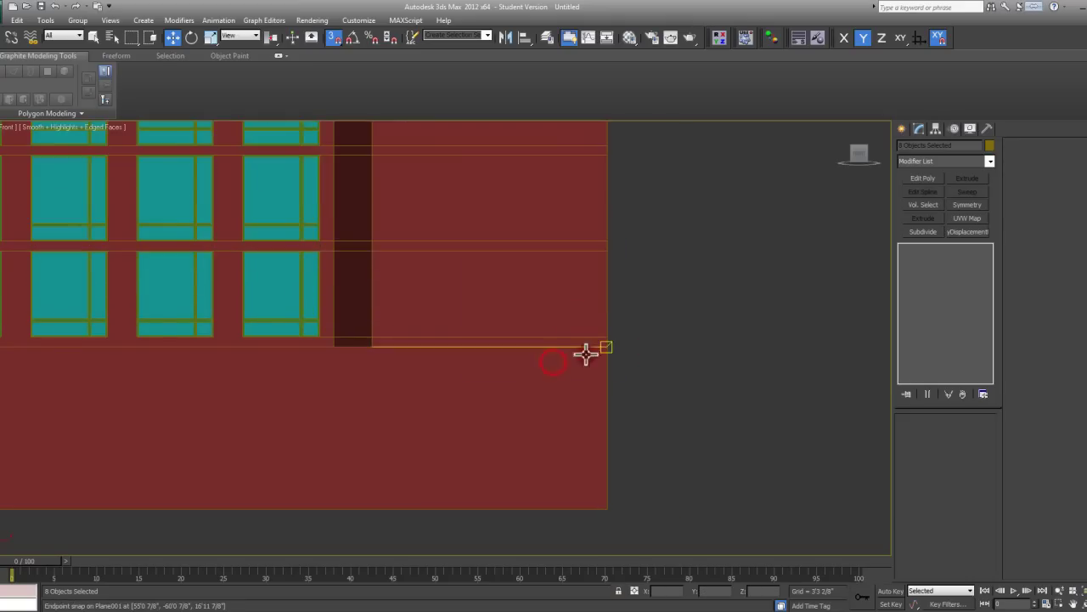
scroll(632, 357, down, 5)
middle_drag(631, 358, 570, 379)
scroll(632, 354, up, 3)
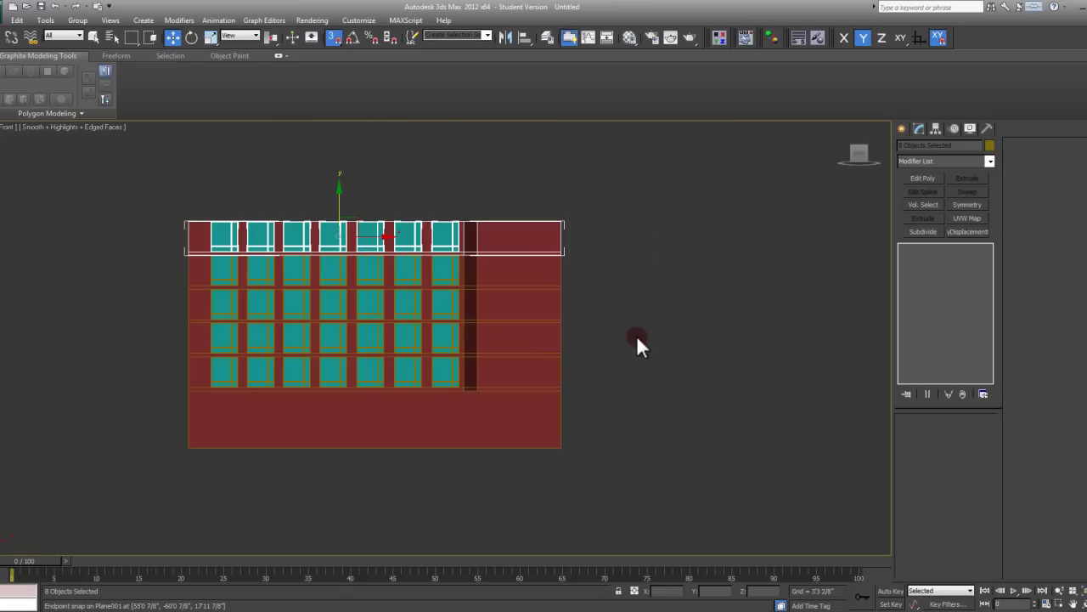
click(681, 517)
Draw a circle spline with a radius of about 21'1" beside the building's front corner in the Top view
middle_drag(624, 365, 553, 357)
key(t)
scroll(510, 262, down, 3)
mouse_move(510, 263)
middle_down()
mouse_move(599, 300)
mouse_move(517, 276)
middle_up()
click(903, 129)
click(922, 149)
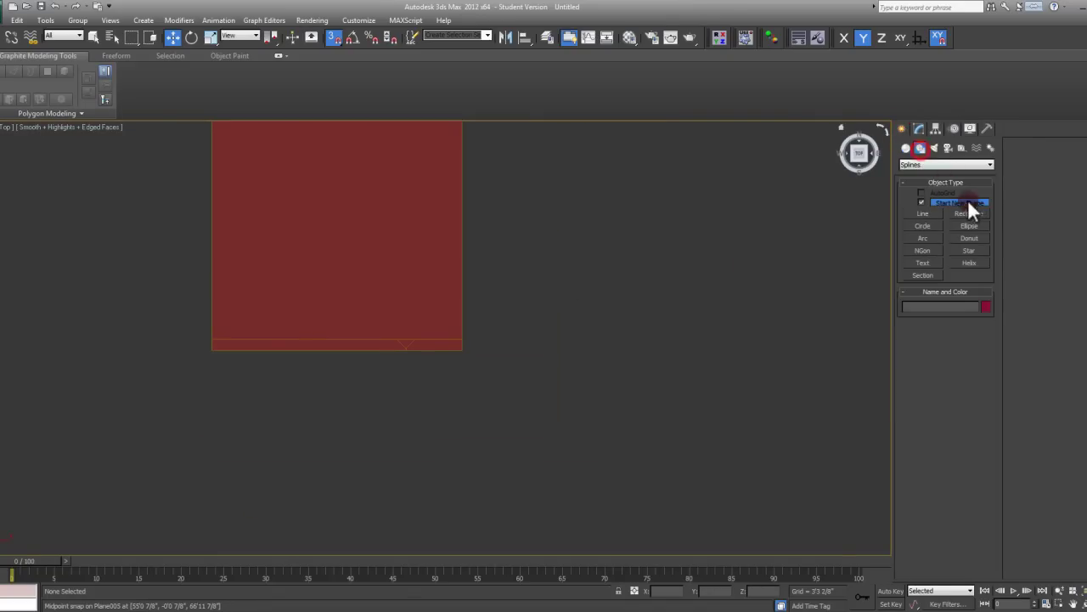
click(933, 226)
scroll(521, 356, up, 3)
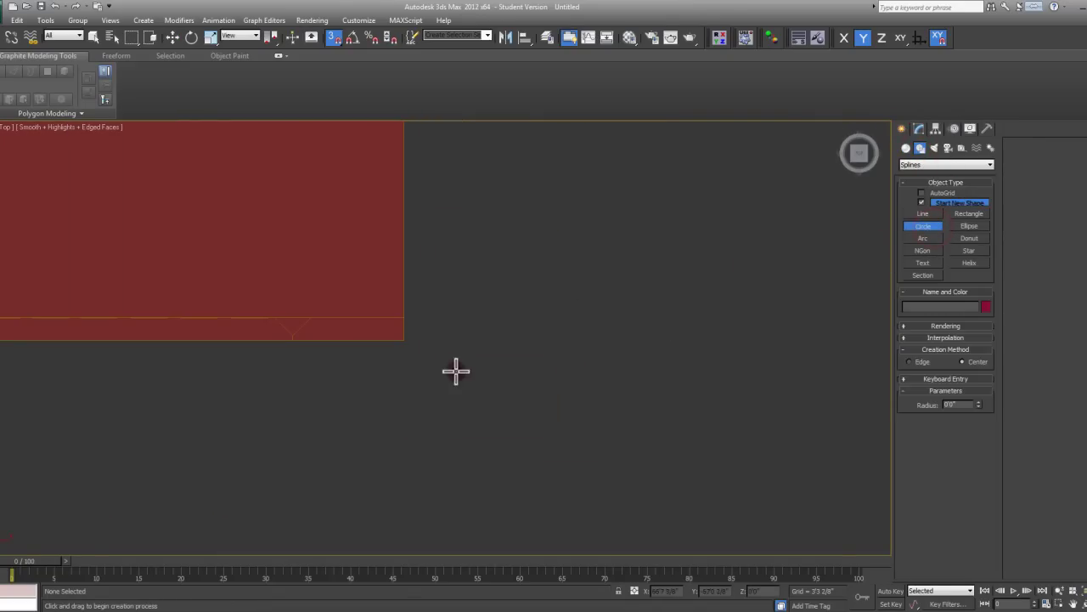
drag(420, 347, 502, 401)
right_click(482, 393)
Move the circle with snapping off so that its centre is near the building's front corner, at about X 62'4", Y -59'4"
mouse_move(441, 338)
mouse_down()
mouse_move(444, 316)
mouse_move(440, 335)
mouse_up()
middle_drag(442, 347, 448, 359)
key(s)
drag(460, 331, 455, 336)
scroll(456, 337, down, 2)
middle_drag(467, 361, 796, 224)
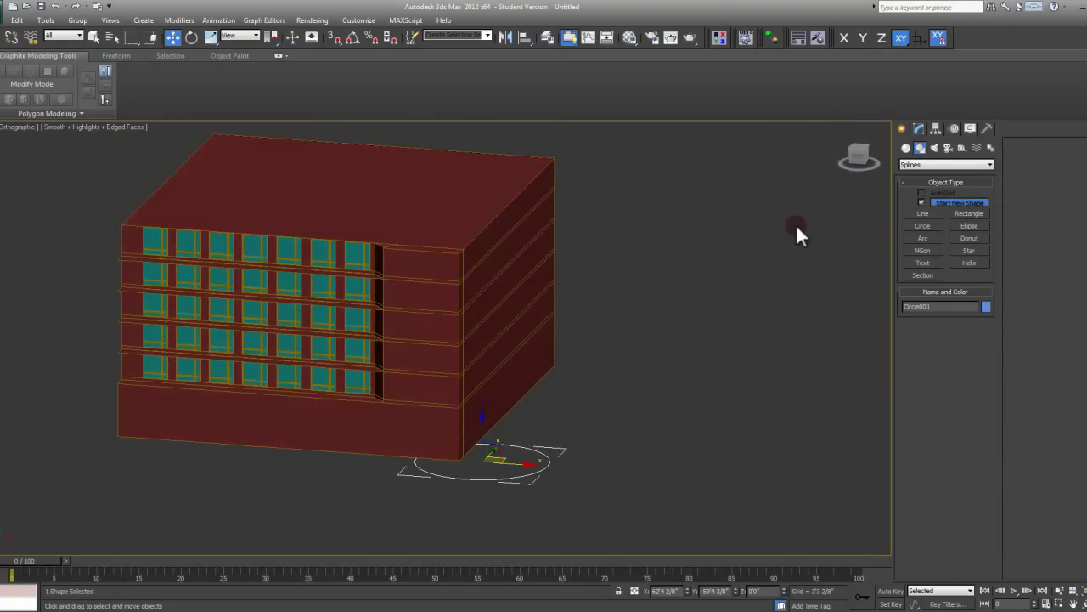
Extrude the circle into a cylindrical corner tower with an amount of 70'
click(920, 127)
click(924, 217)
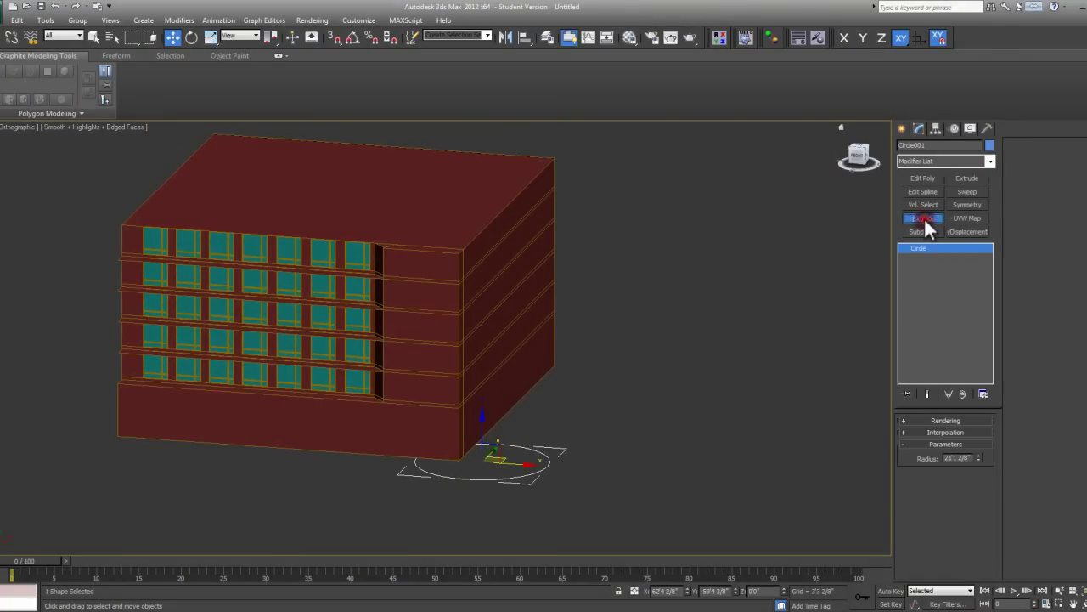
drag(978, 437, 979, 356)
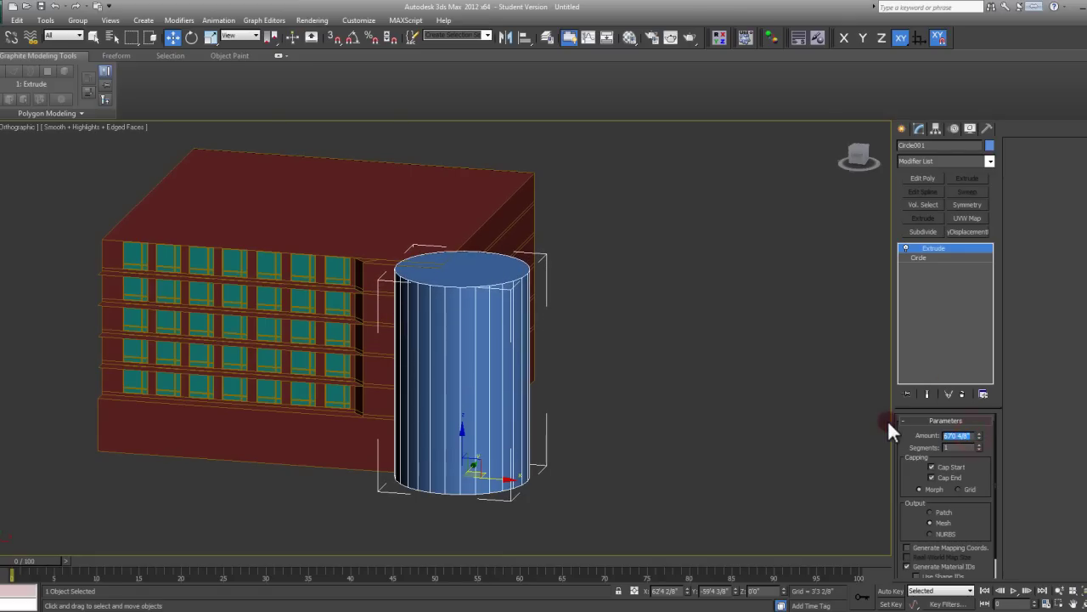
text(70)
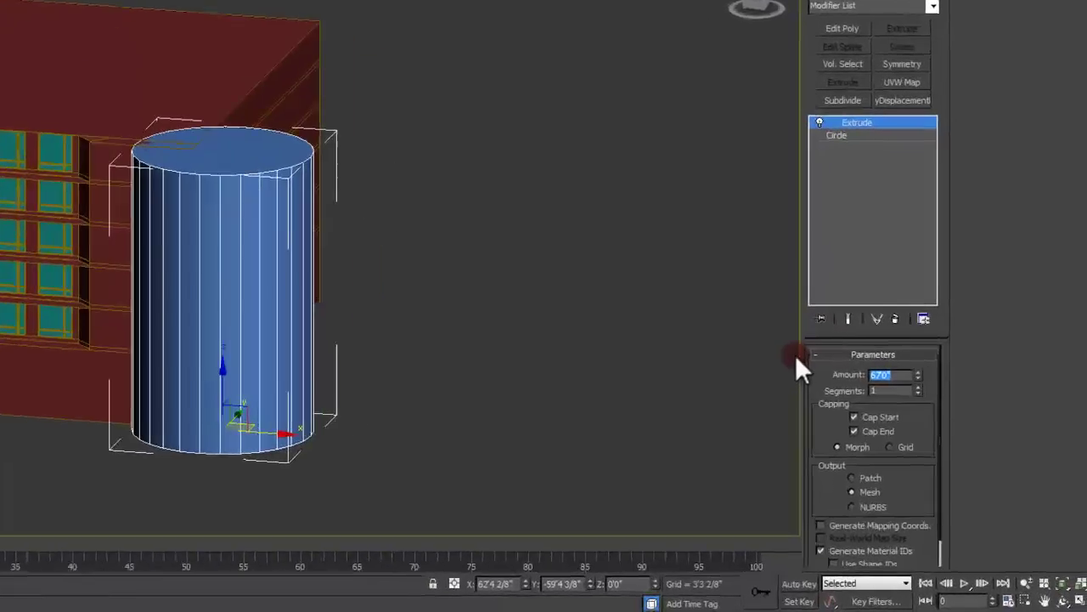
key(Return)
middle_drag(336, 325, 253, 174)
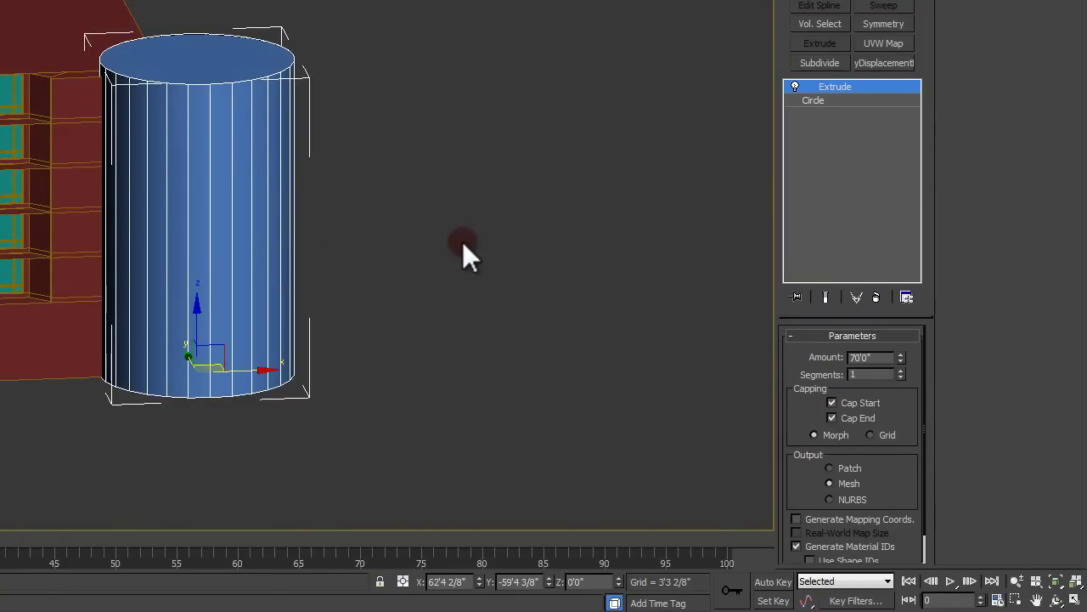
Set the base circle's interpolation steps to 7 while showing the extruded end result
click(841, 100)
click(826, 297)
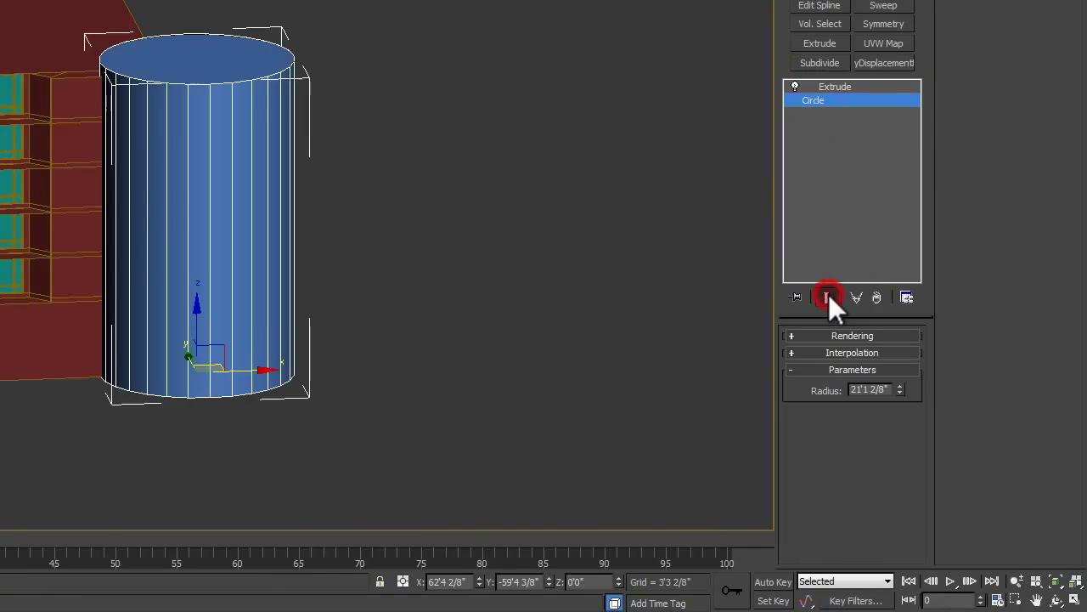
click(872, 353)
click(894, 367)
click(895, 367)
click(895, 367)
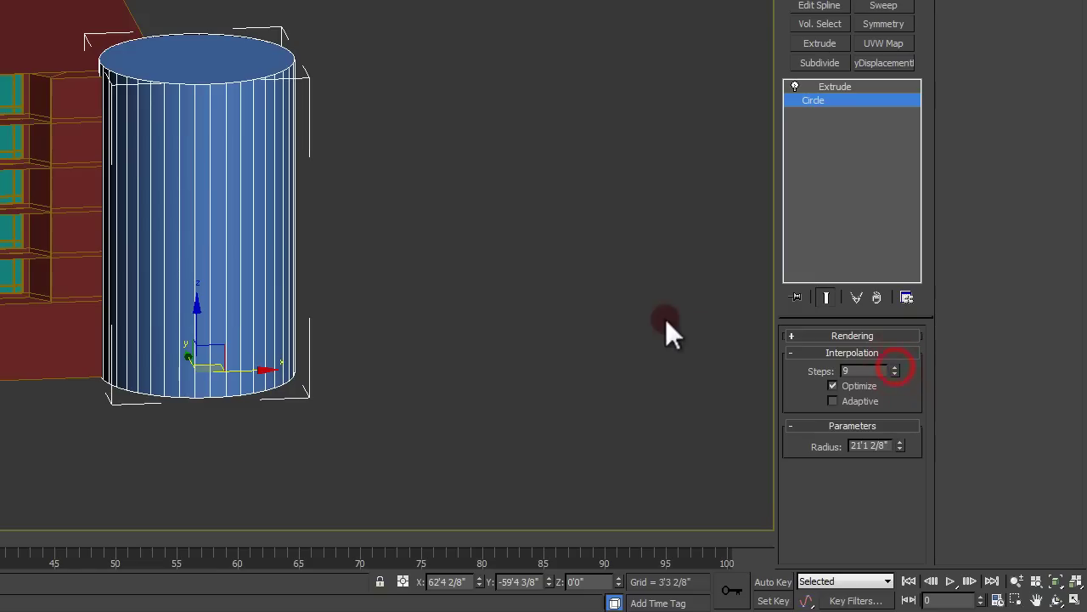
click(895, 373)
click(896, 374)
middle_drag(351, 212, 461, 205)
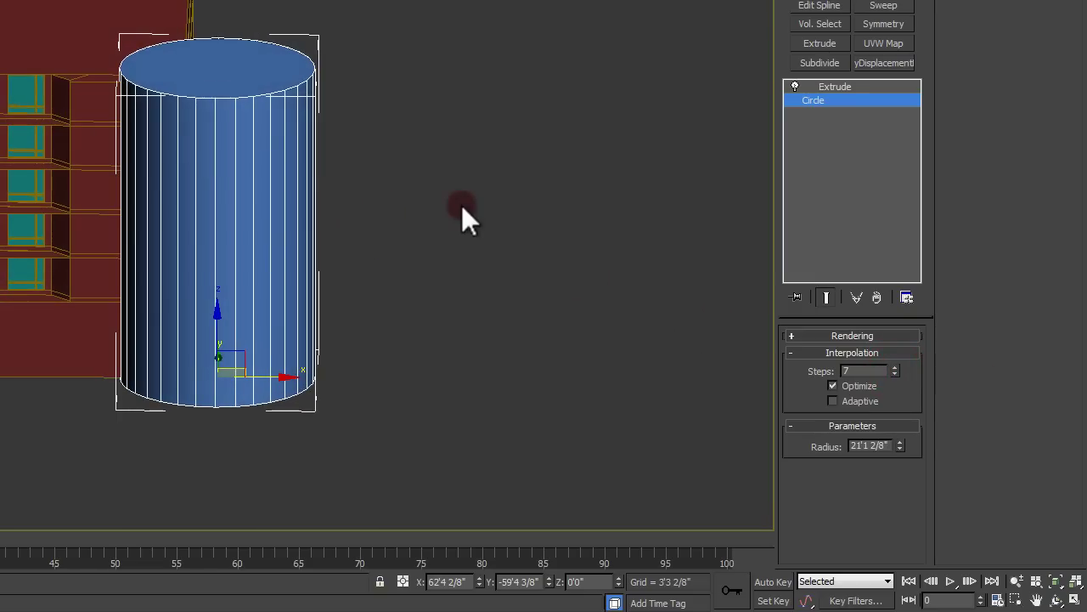
click(884, 339)
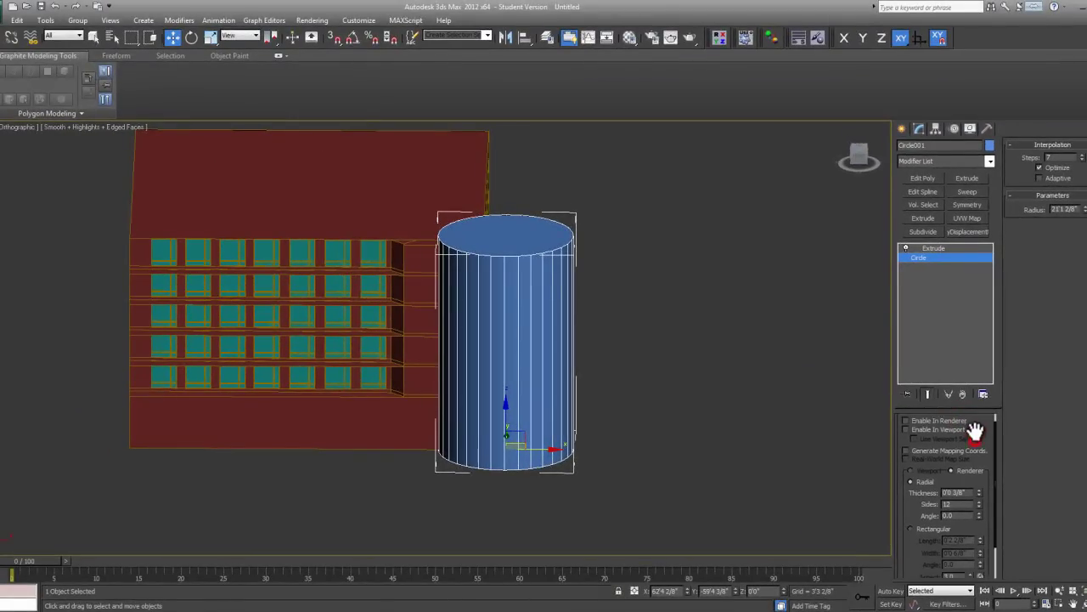
scroll(975, 450, down, 1)
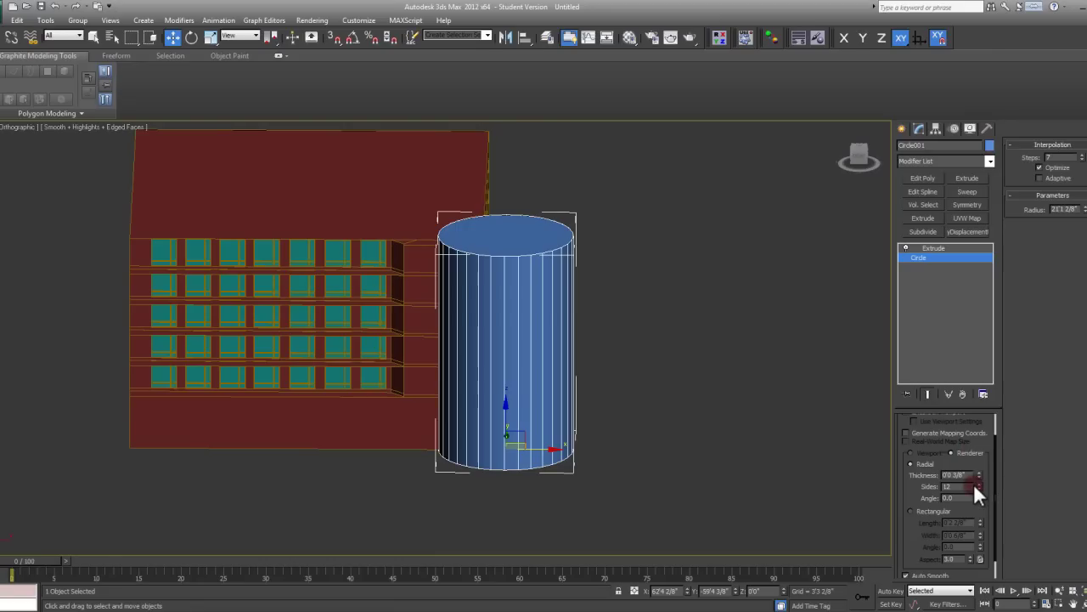
scroll(974, 483, down, 1)
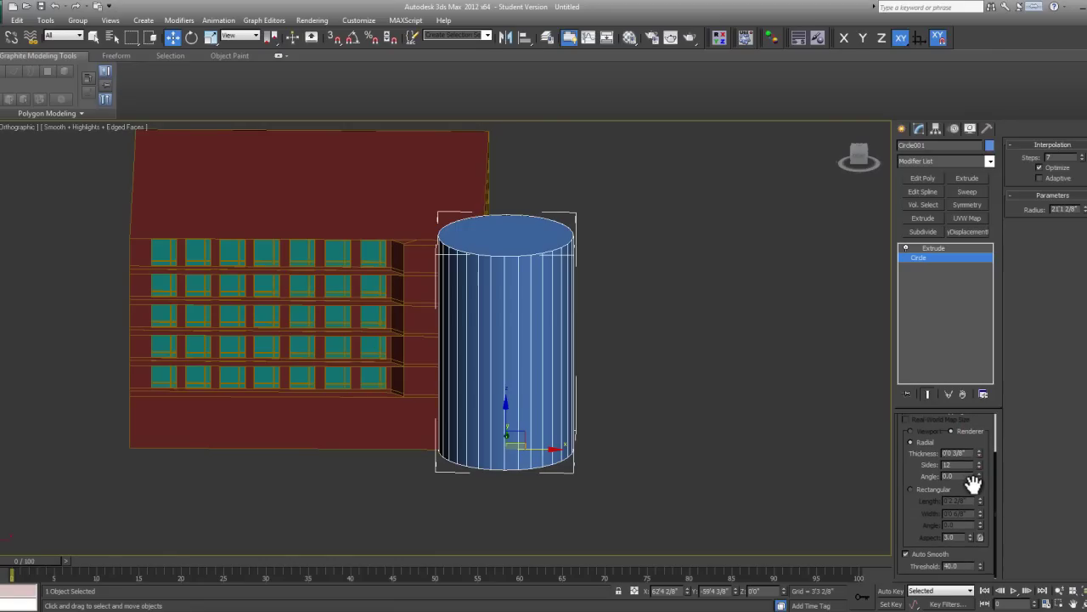
scroll(973, 483, up, 1)
click(960, 421)
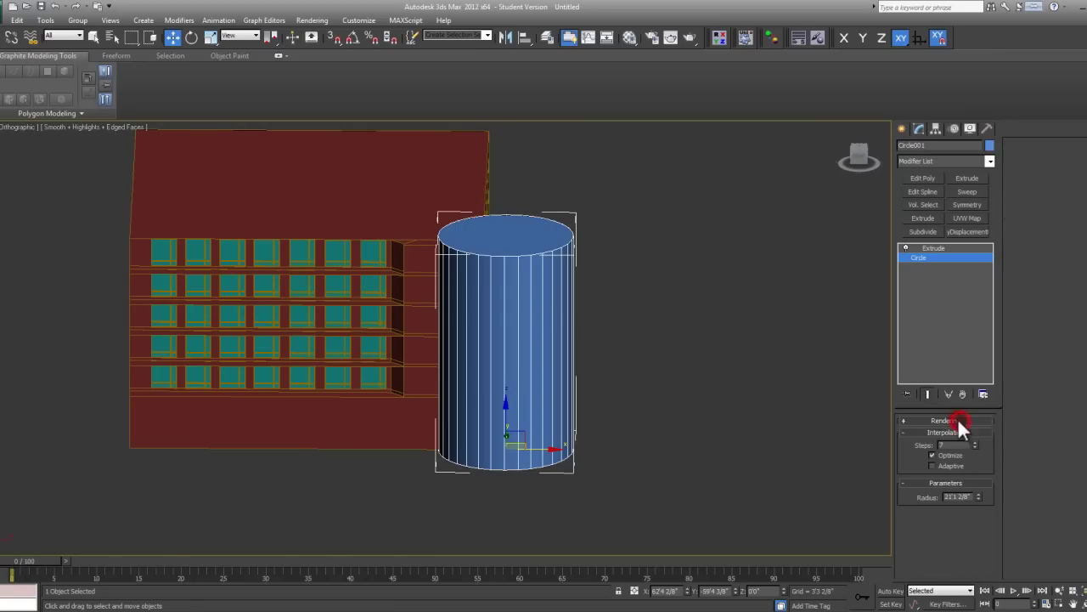
Try dividing the tower's Extrude modifier into 7 height segments to match the building's storeys
click(943, 248)
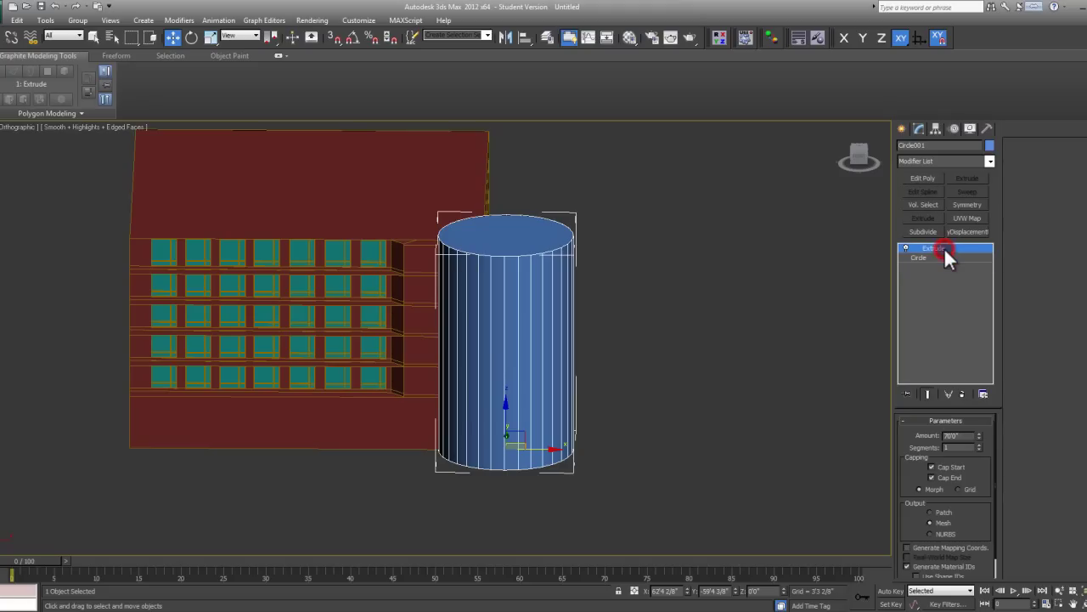
click(980, 445)
click(979, 445)
click(980, 445)
click(980, 446)
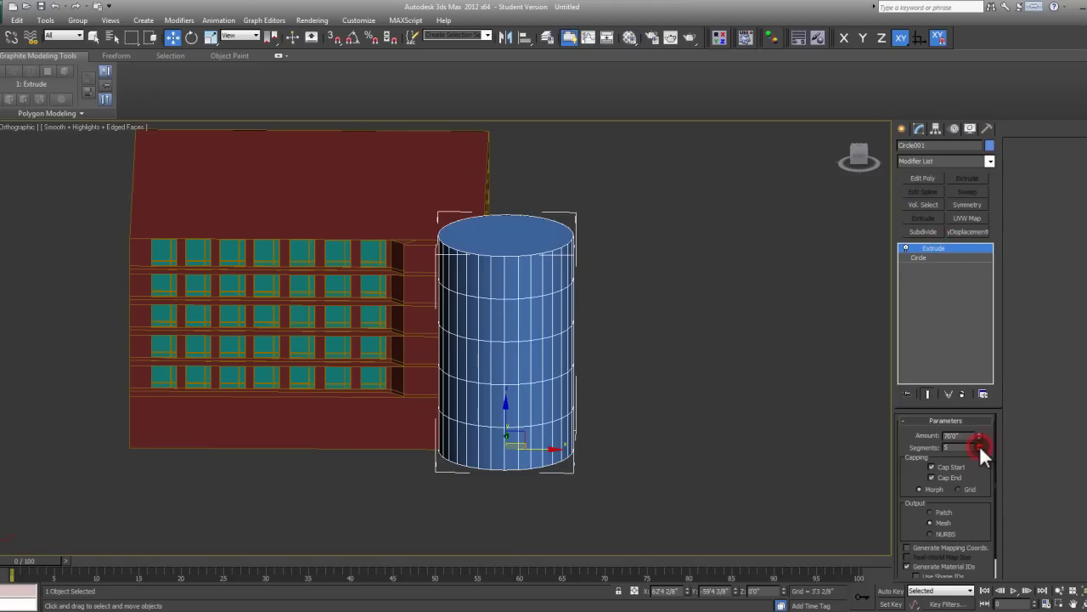
click(980, 443)
alt+middle_drag(753, 430, 555, 345)
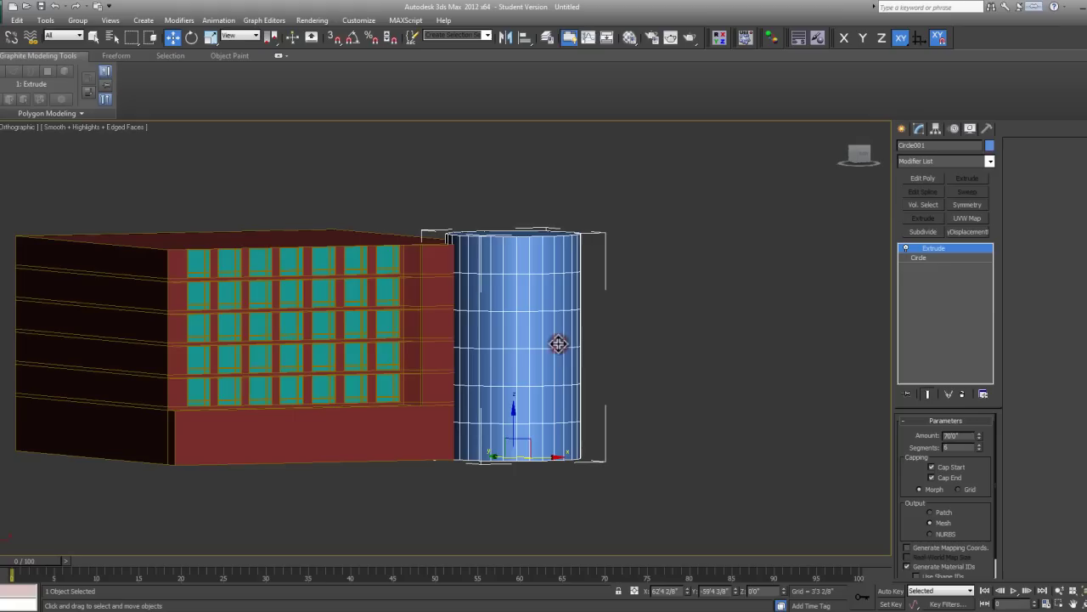
click(979, 438)
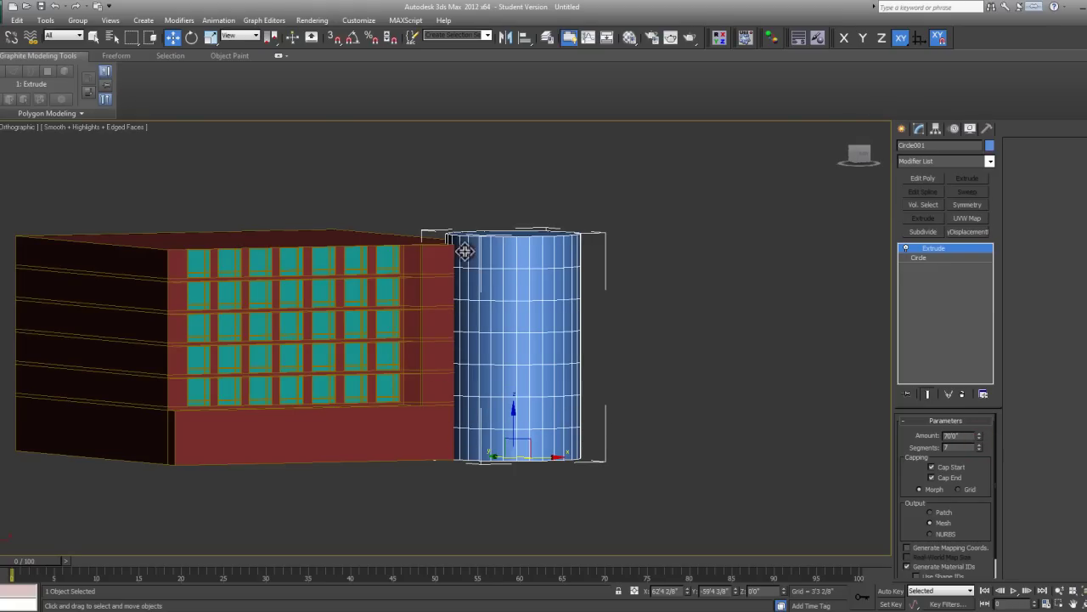
Set the tower extrusion's segments to 1
click(973, 282)
drag(966, 447, 889, 446)
text(1)
key(Return)
Add an Edit Poly modifier to the corner tower in the Front view
middle_drag(591, 362, 604, 368)
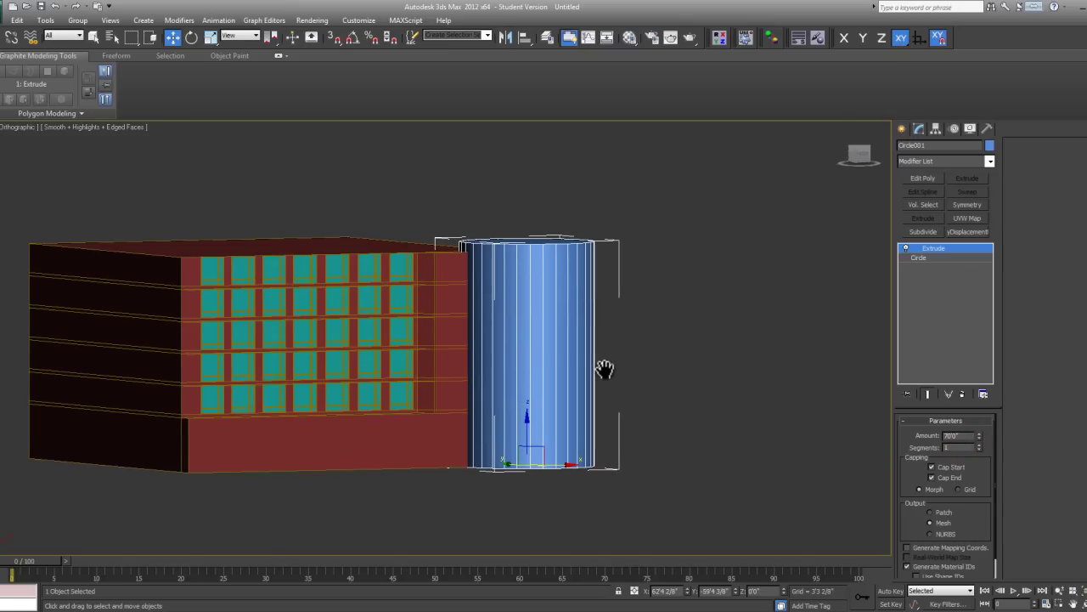
key(f)
key(z)
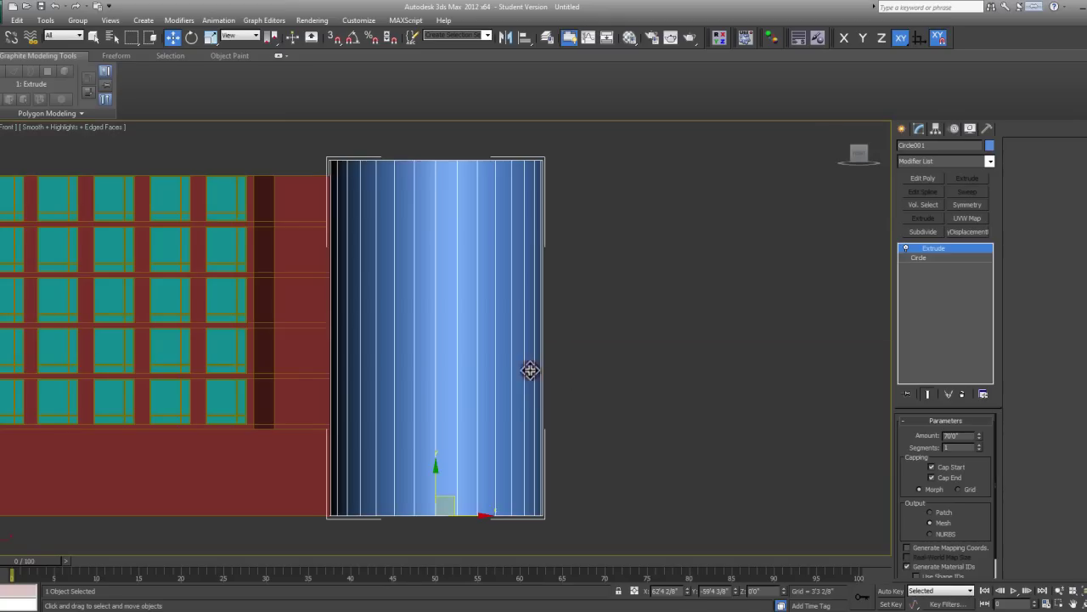
middle_drag(530, 372, 568, 364)
click(939, 181)
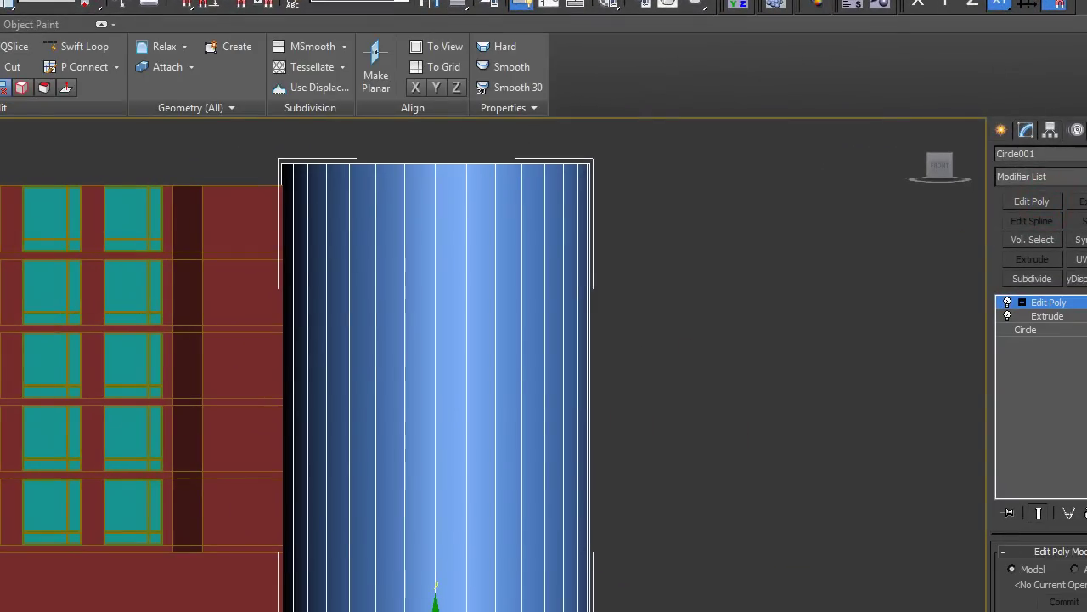
QuickSlice the tower horizontally at the five storey lines below the roof, snapping to the building's edges with axis constraints enabled
click(12, 47)
middle_drag(331, 463, 442, 467)
key(s)
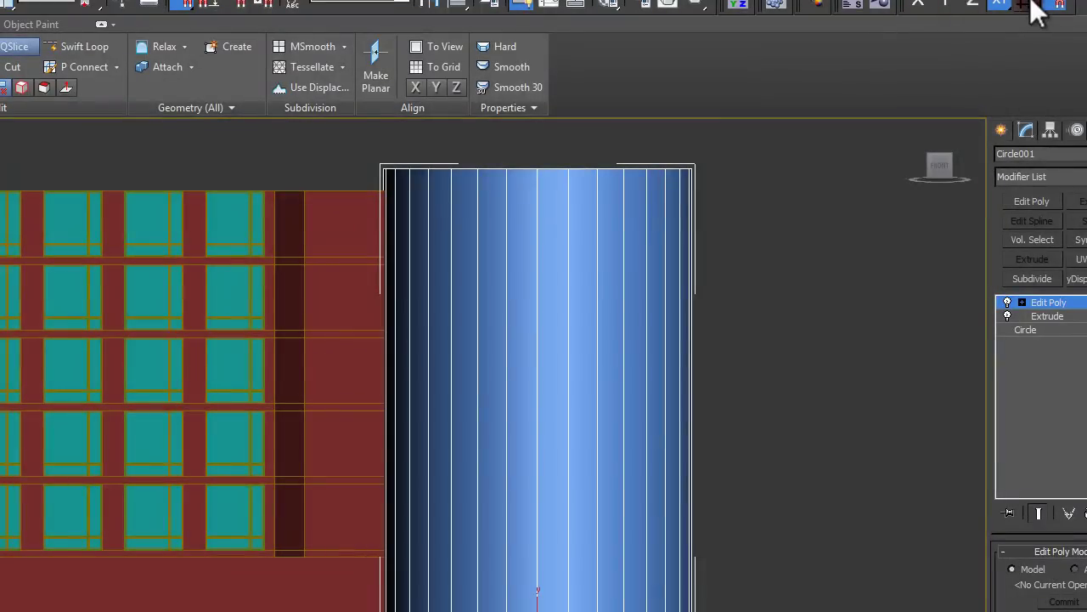
click(1029, 5)
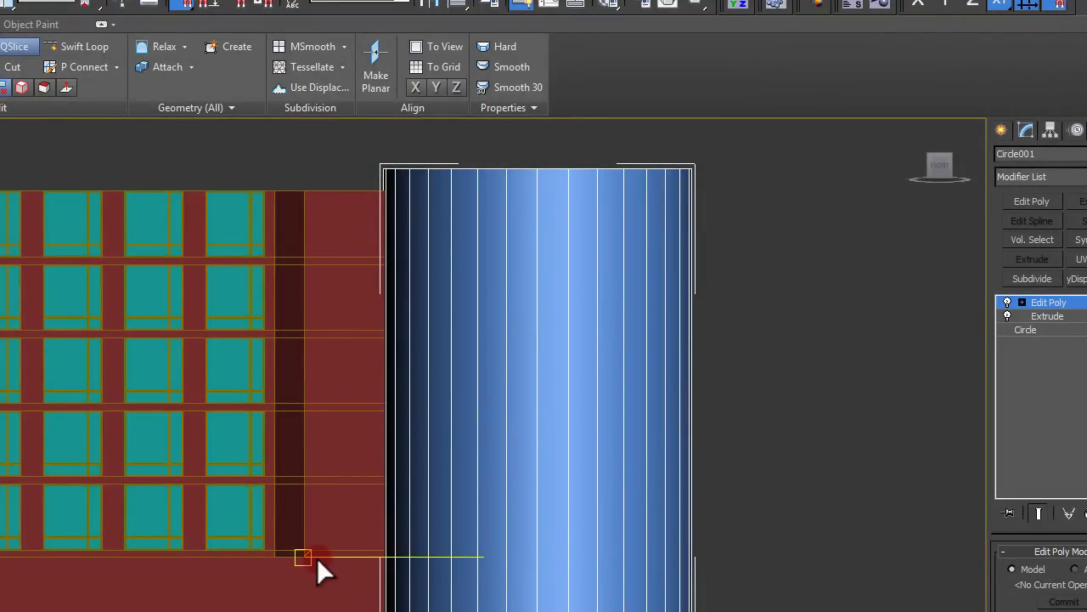
click(798, 555)
click(305, 486)
click(773, 495)
click(793, 411)
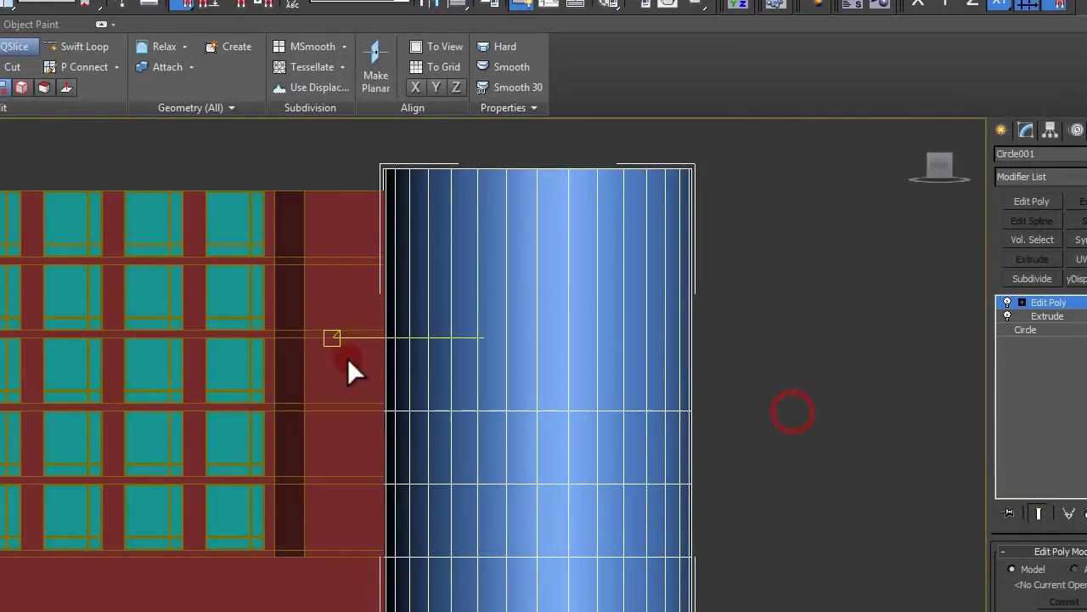
click(806, 362)
click(881, 267)
QuickSlice the tower horizontally at the building's roof line and leave the slicing tool
middle_drag(808, 311, 742, 349)
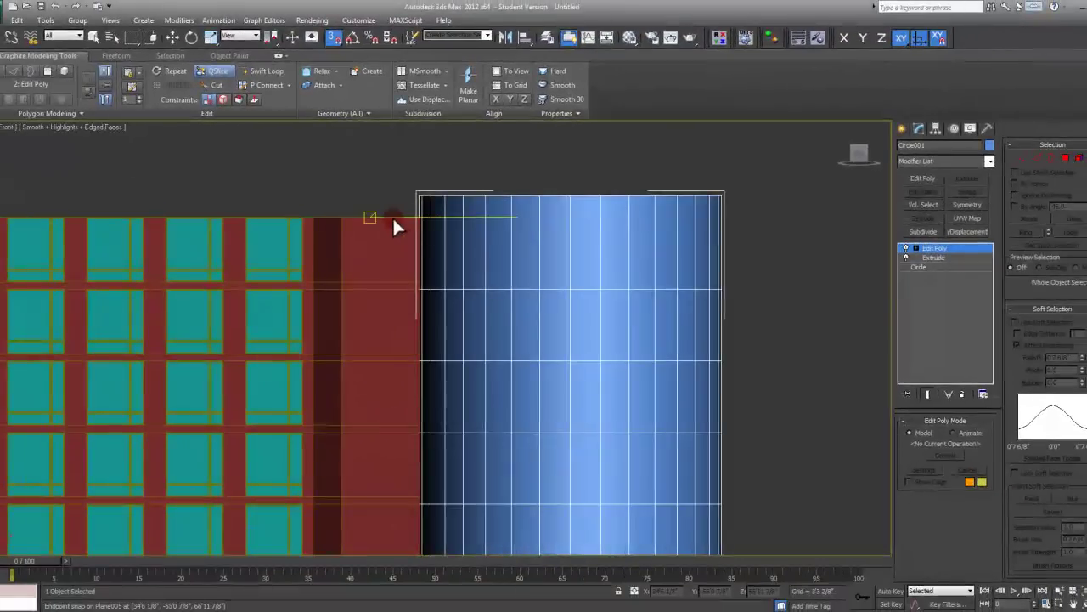
click(392, 218)
click(799, 222)
scroll(797, 225, down, 5)
middle_drag(786, 292, 593, 279)
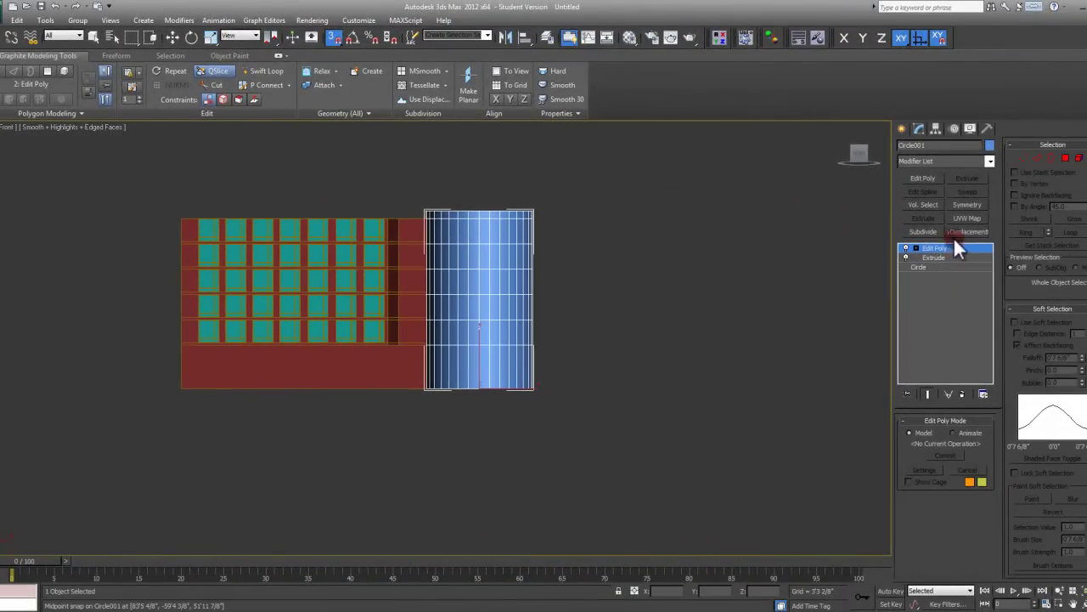
click(225, 70)
middle_drag(494, 261, 575, 301)
scroll(575, 302, up, 5)
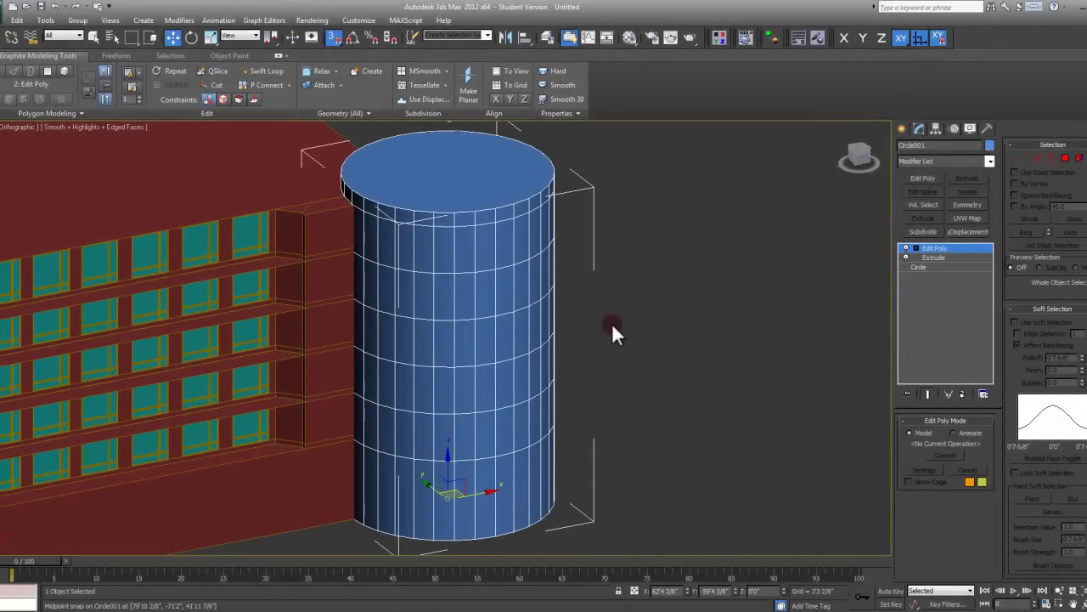
middle_drag(518, 416, 604, 377)
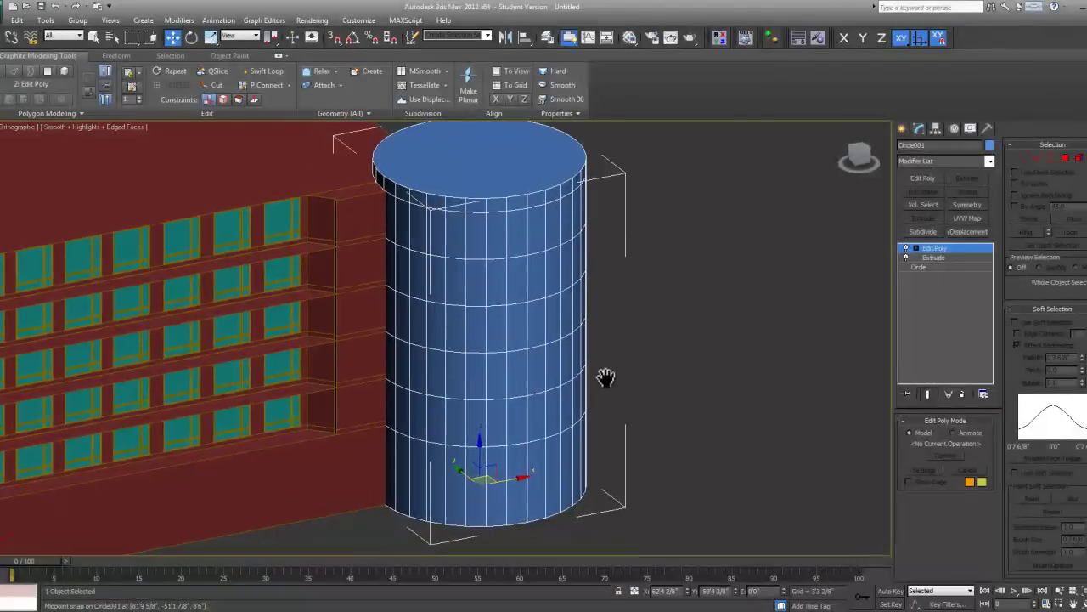
QuickSlice the tower's edges at the horizontal window bars of the upper three window storeys, with snapping on
key(f)
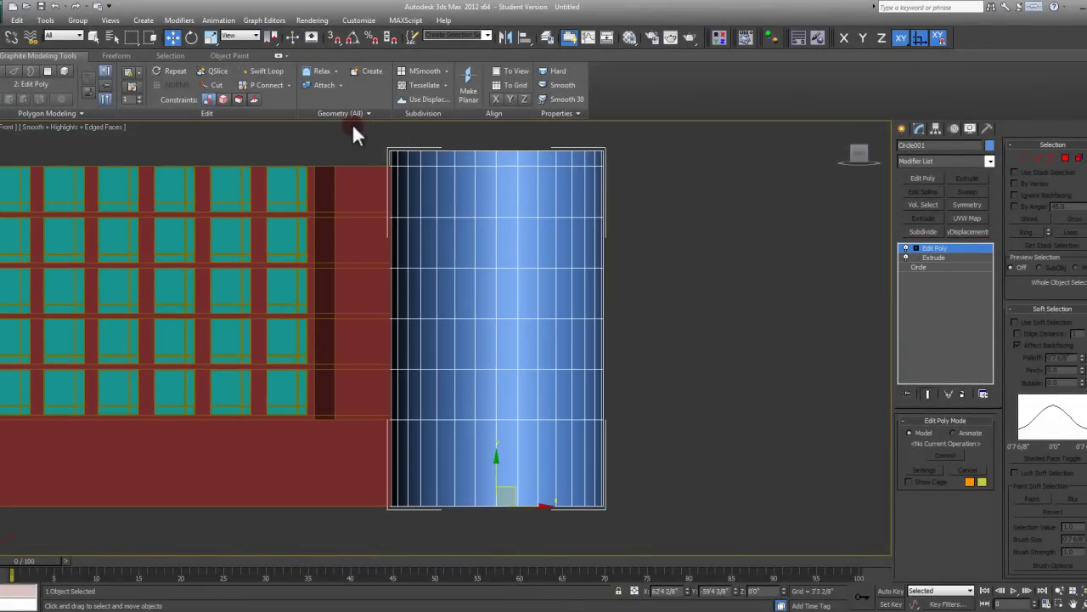
click(1038, 158)
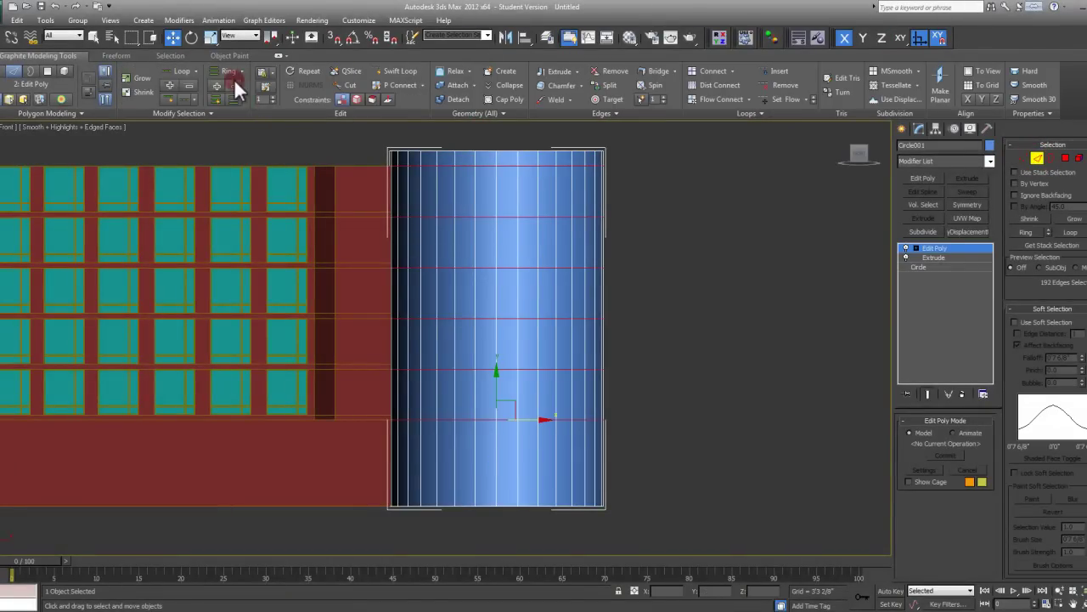
click(337, 71)
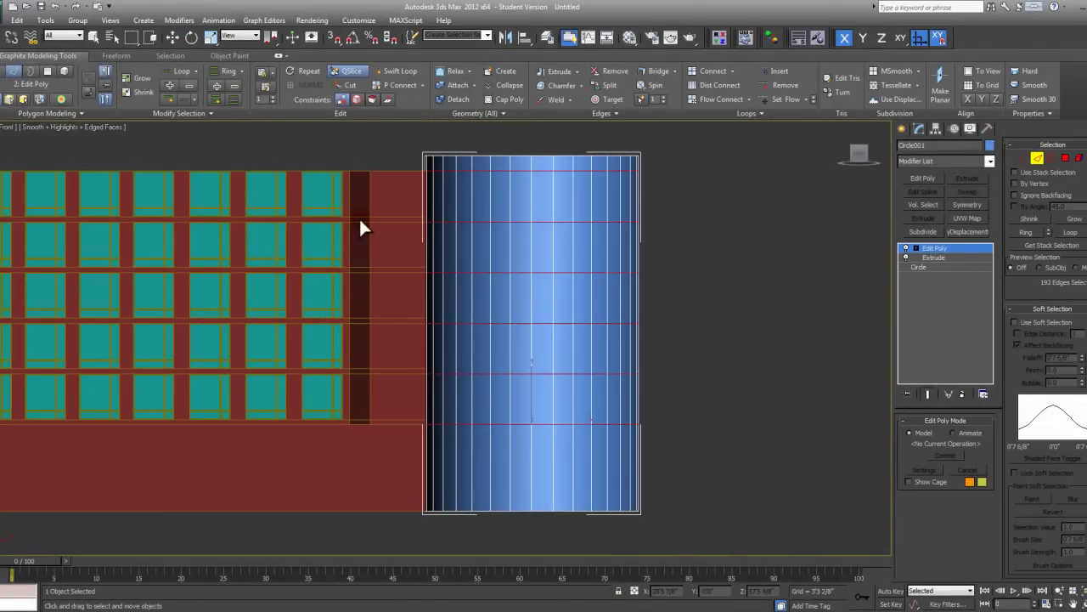
scroll(339, 223, up, 5)
key(s)
click(323, 218)
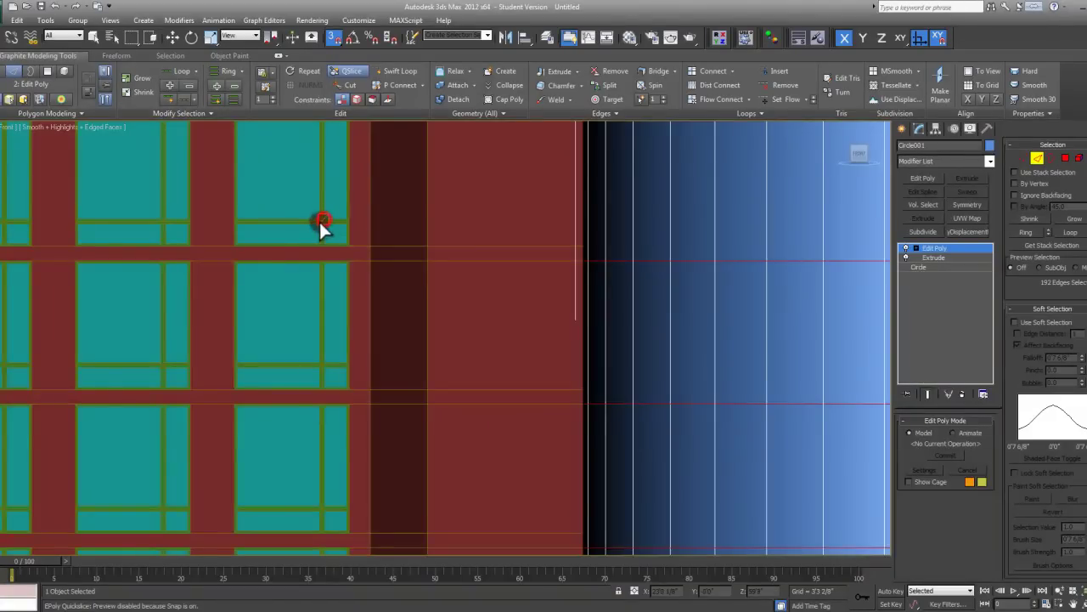
scroll(319, 219, down, 3)
click(840, 219)
click(305, 293)
click(869, 298)
click(302, 365)
click(808, 366)
QuickSlice the tower at the horizontal window bars of the lower two window storeys and leave edge editing
middle_drag(766, 396, 766, 332)
click(319, 373)
click(820, 373)
click(303, 445)
click(852, 443)
scroll(652, 353, down, 5)
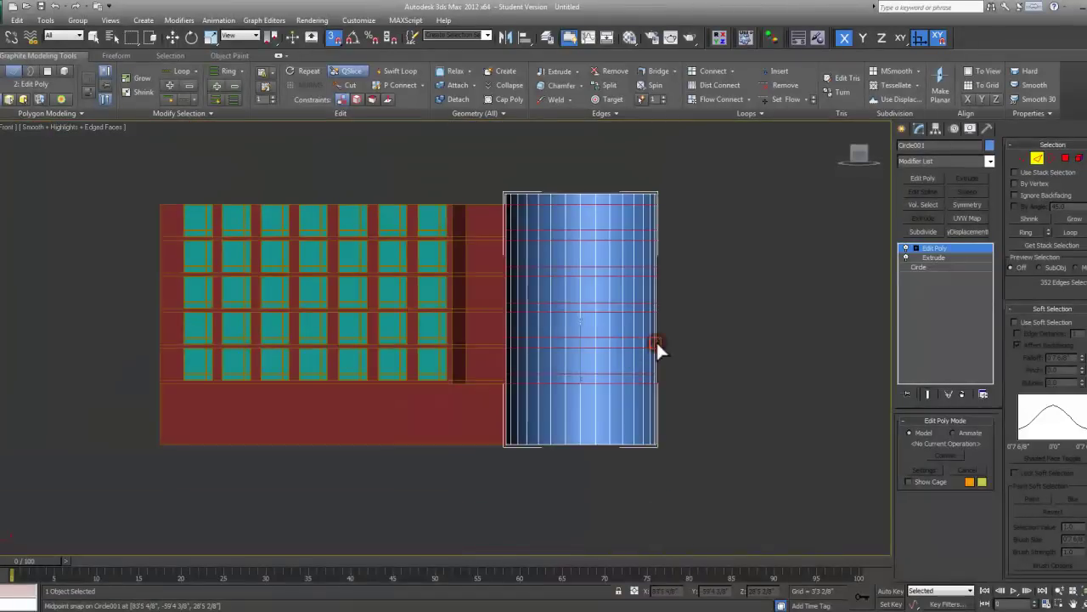
click(1037, 159)
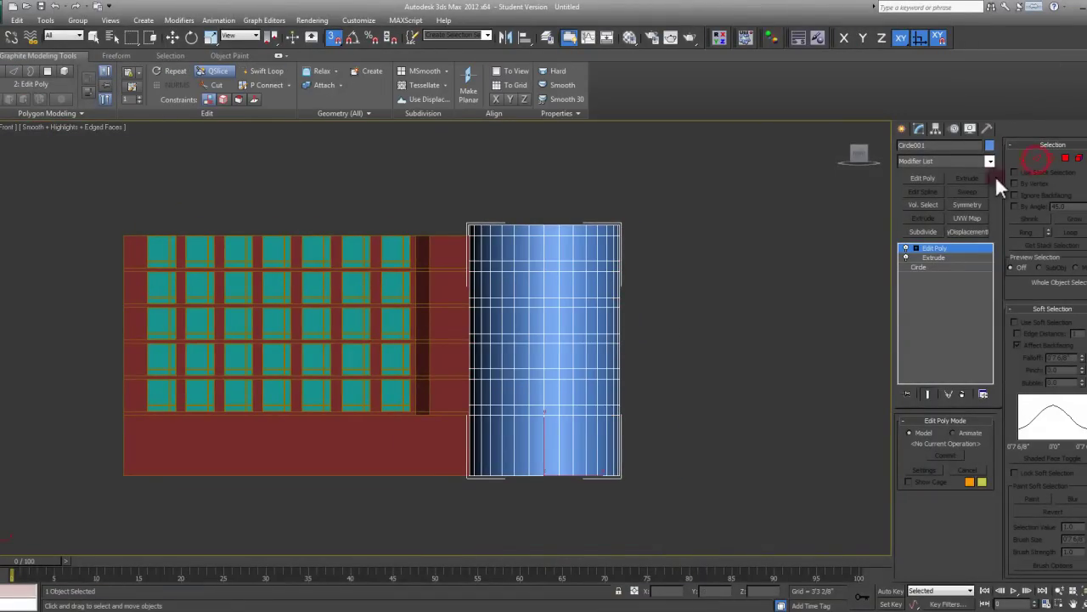
alt+middle_drag(711, 229, 640, 286)
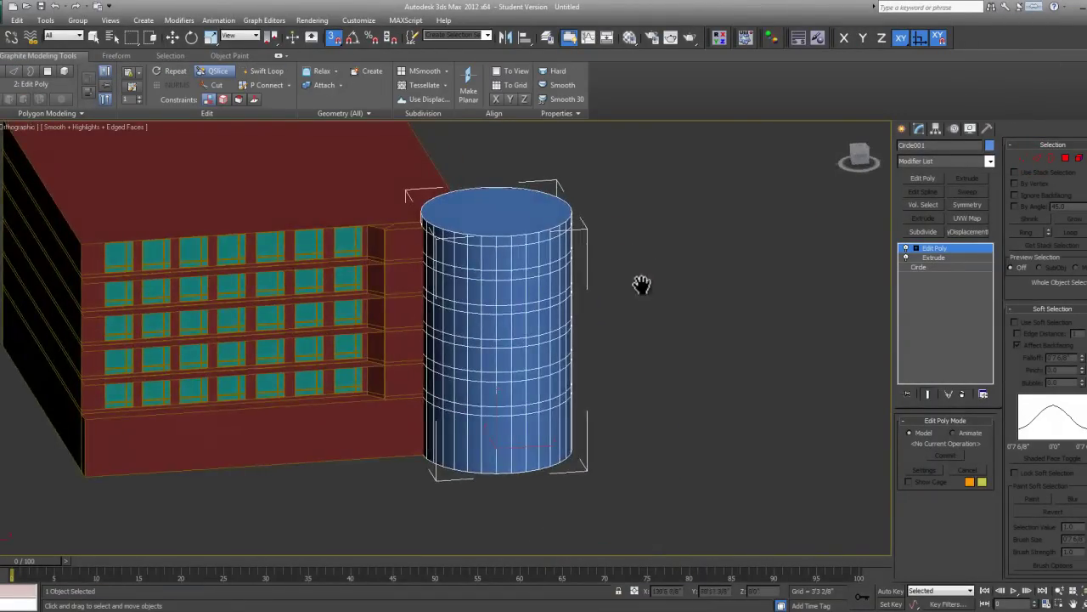
scroll(564, 253, up, 4)
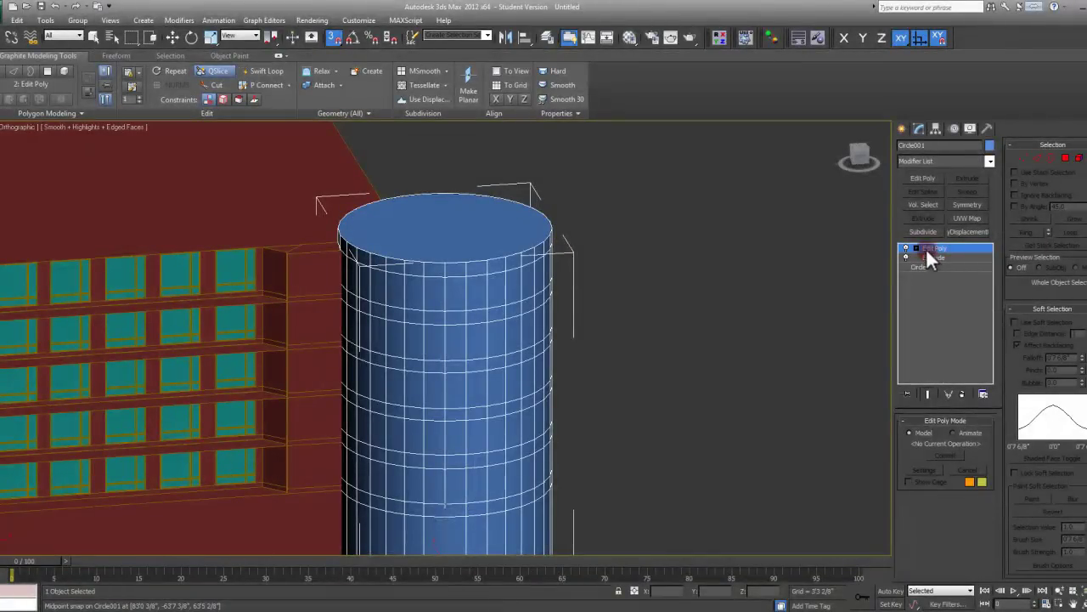
Select all edges of the tower's top rim in the Front view, with QuickSlice and snapping off
click(1037, 159)
key(f)
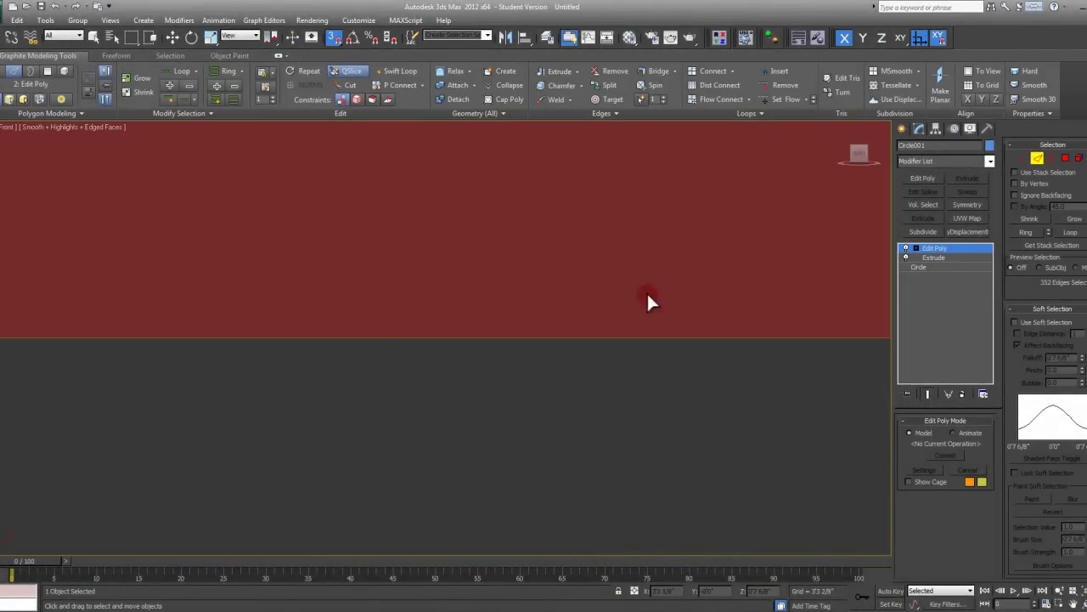
click(349, 72)
key(w)
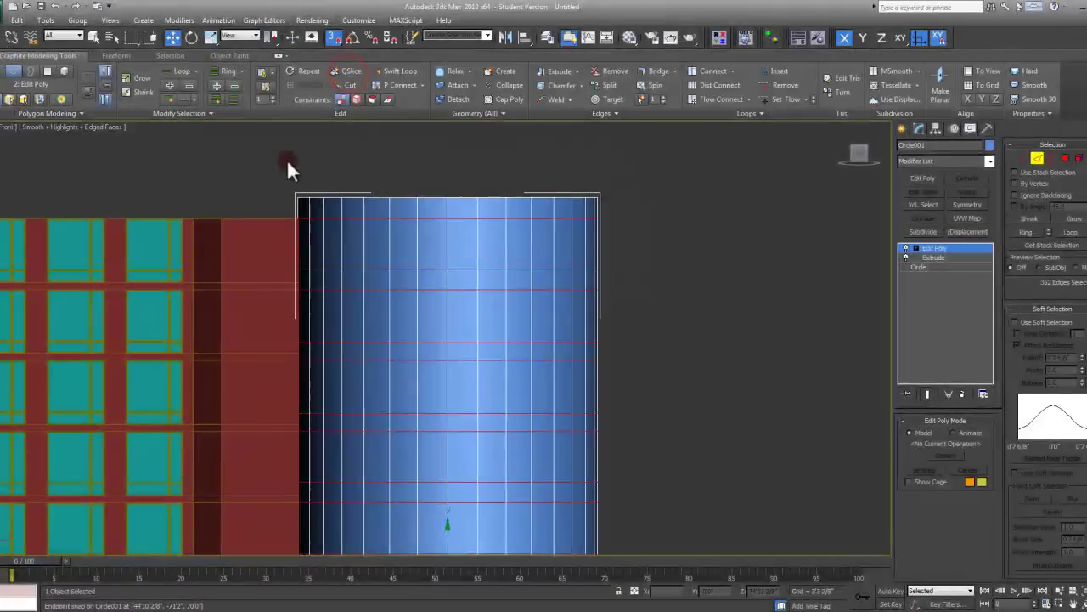
key(s)
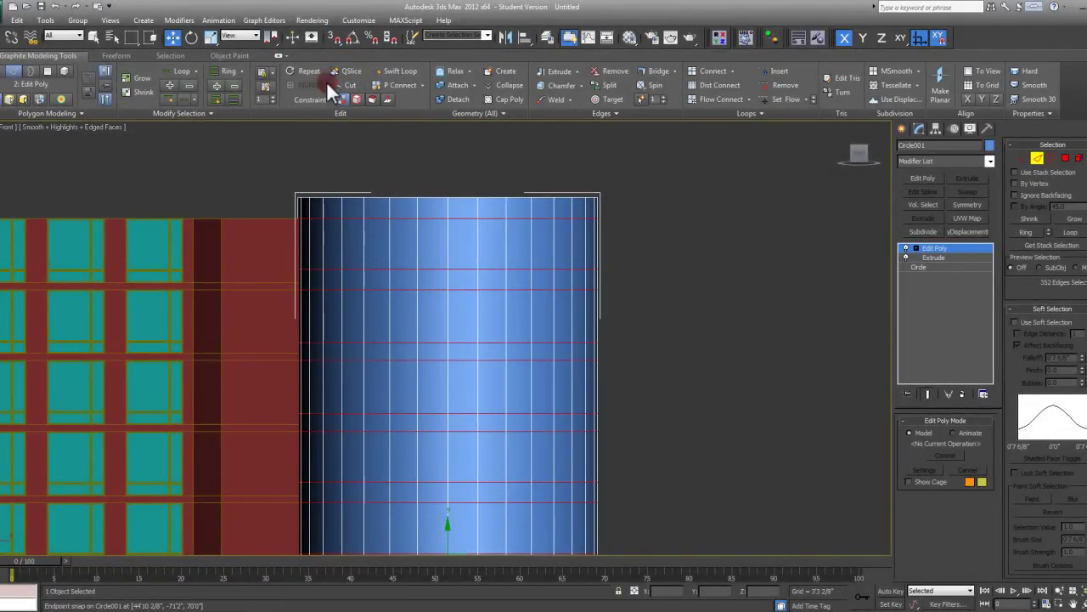
drag(272, 164, 598, 219)
click(553, 236)
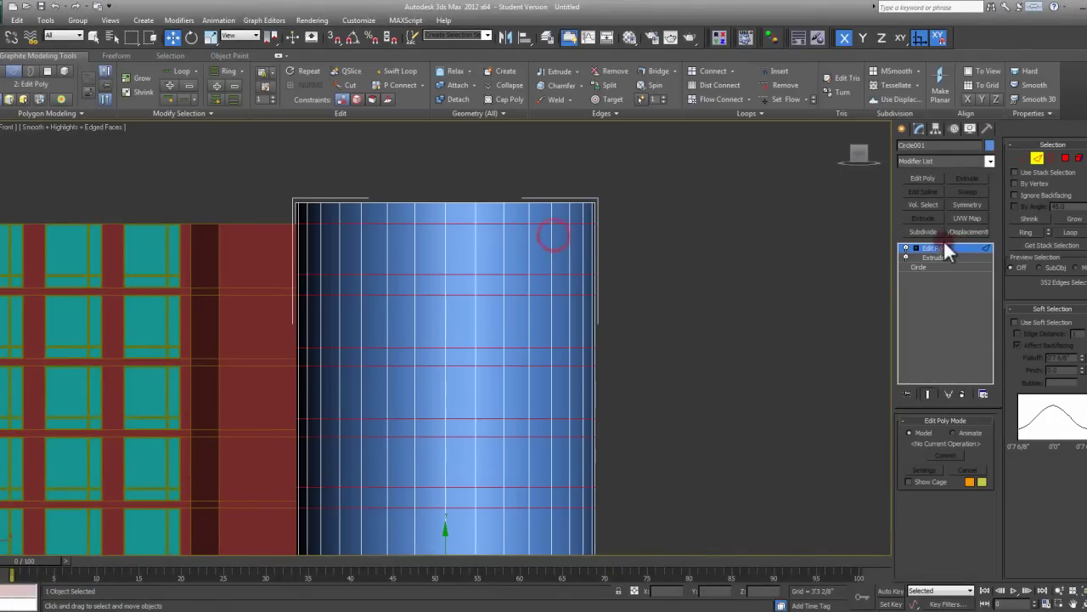
drag(243, 164, 570, 223)
alt+middle_drag(570, 222, 531, 265)
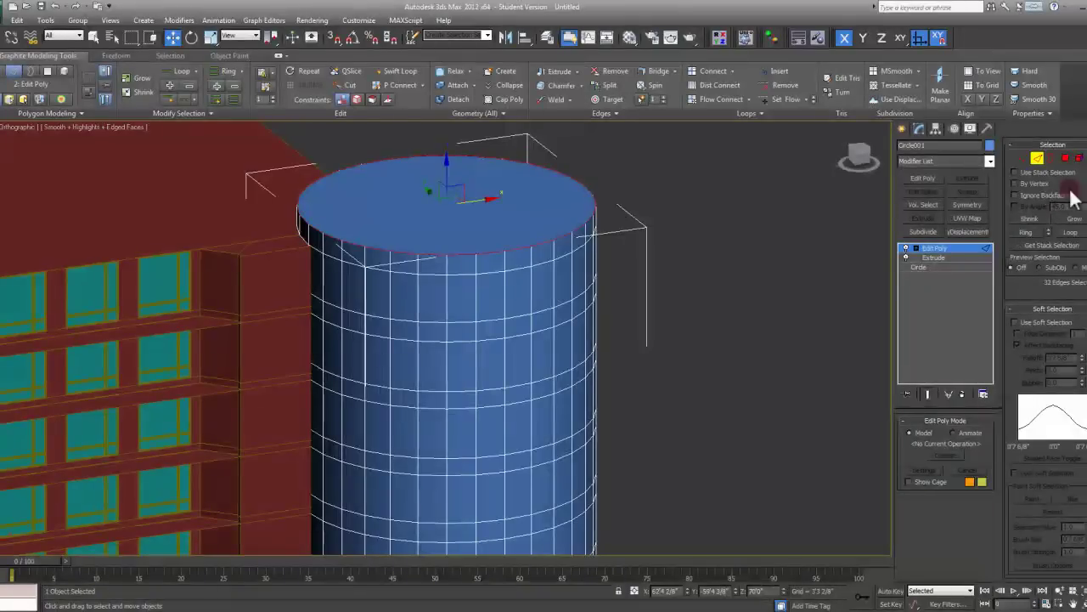
Create a linear shape from the selected edges of the tower's top rim
drag(1076, 211, 1075, 187)
scroll(1079, 255, down, 5)
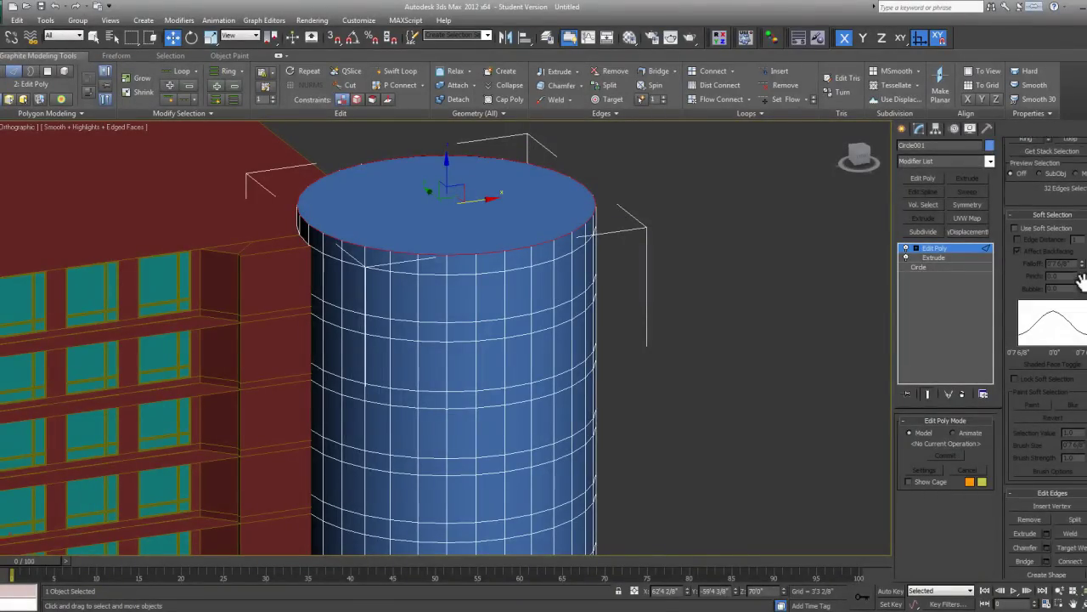
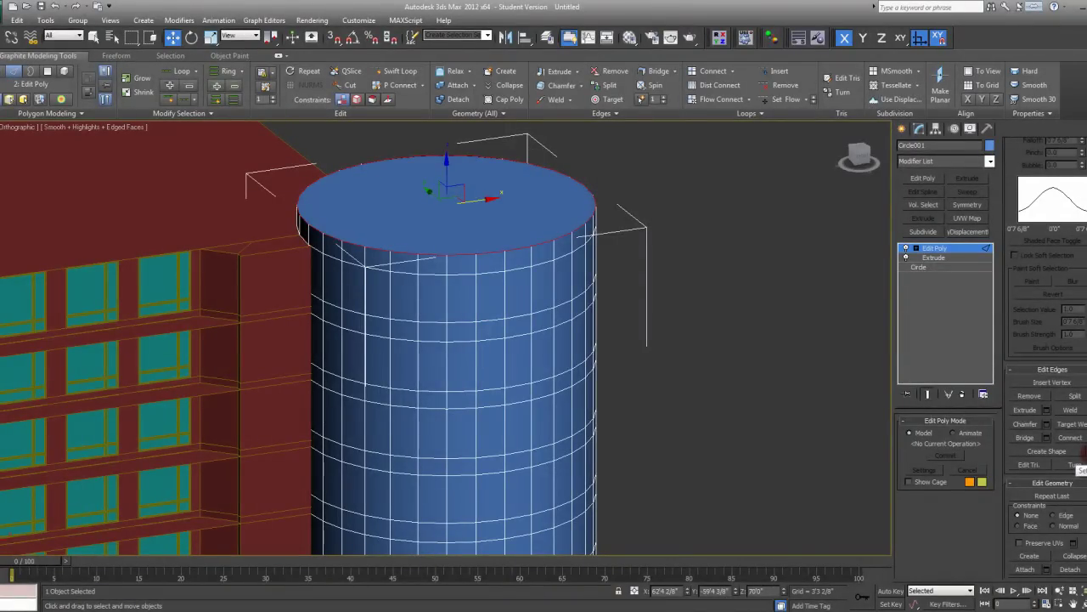
click(1047, 451)
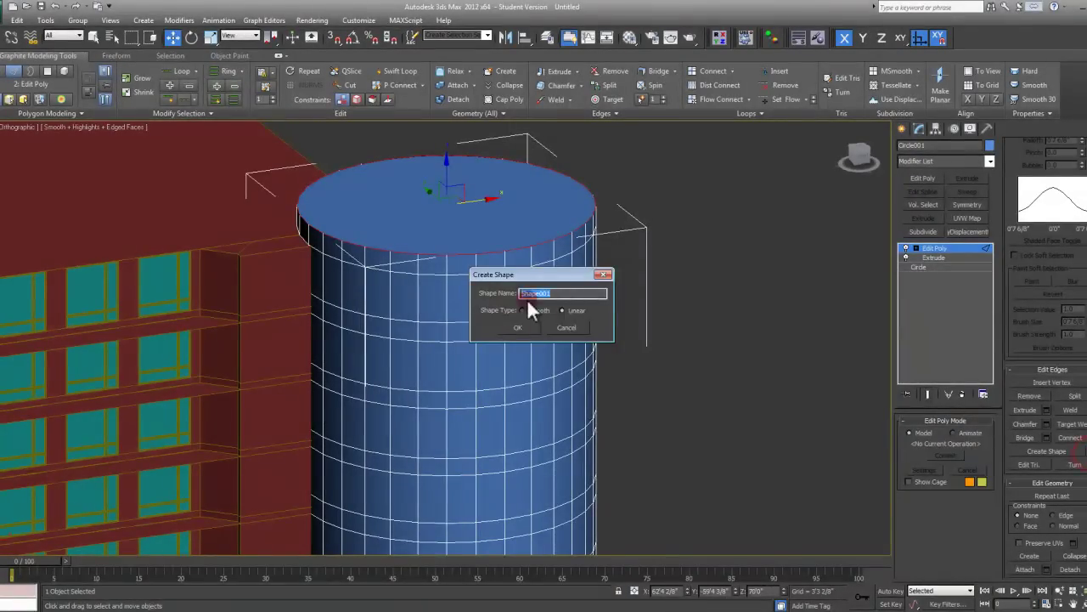
click(519, 327)
alt+middle_drag(517, 315, 594, 339)
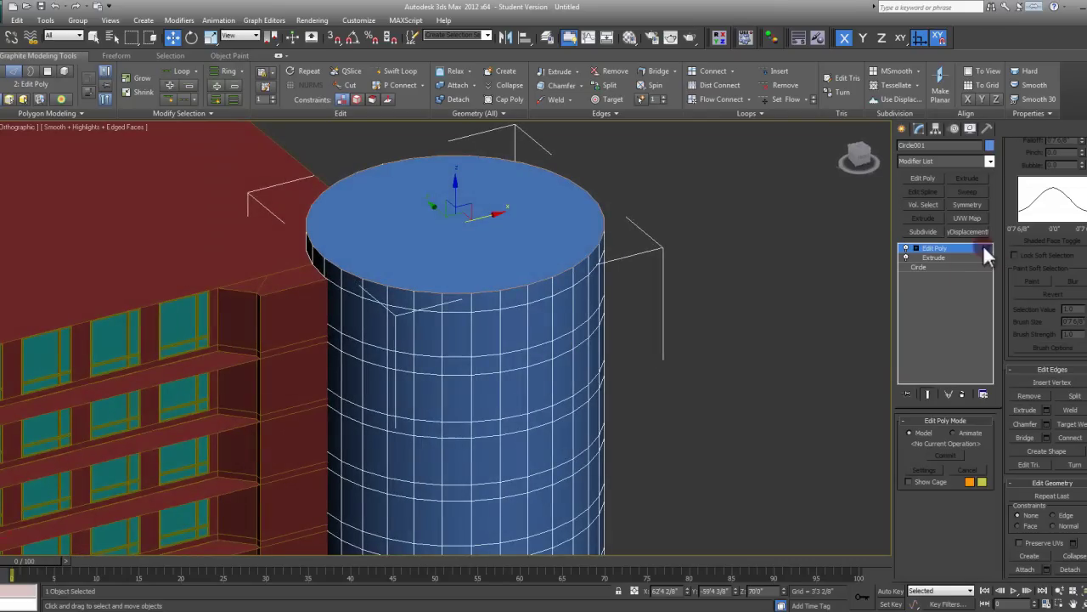
Hide the geometry, select the shape extracted from the tower's rim and activate its spline for editing
click(916, 247)
middle_drag(651, 256, 648, 267)
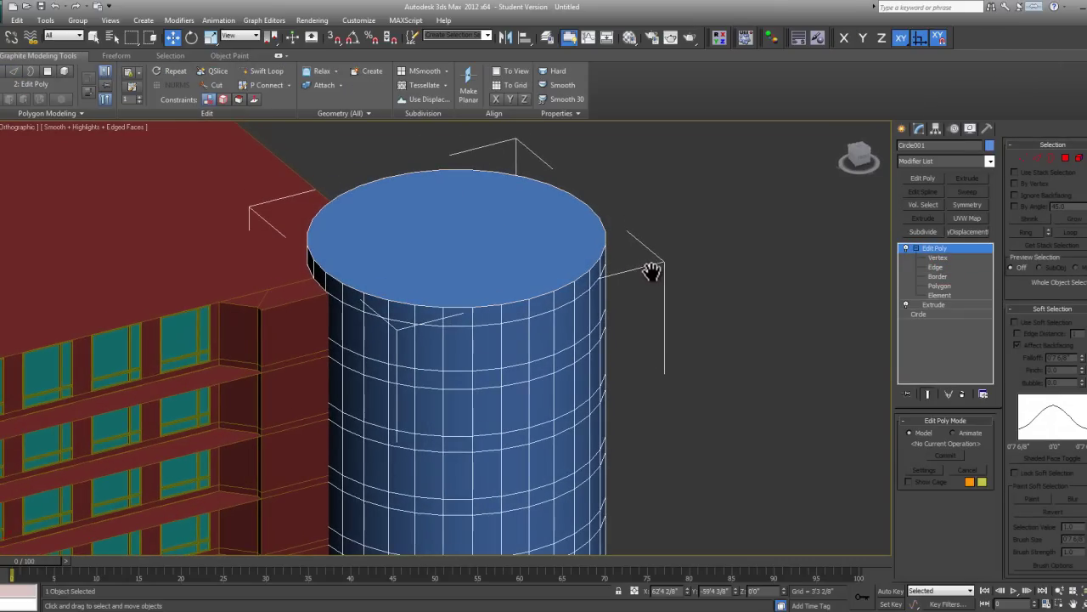
key(shift+g)
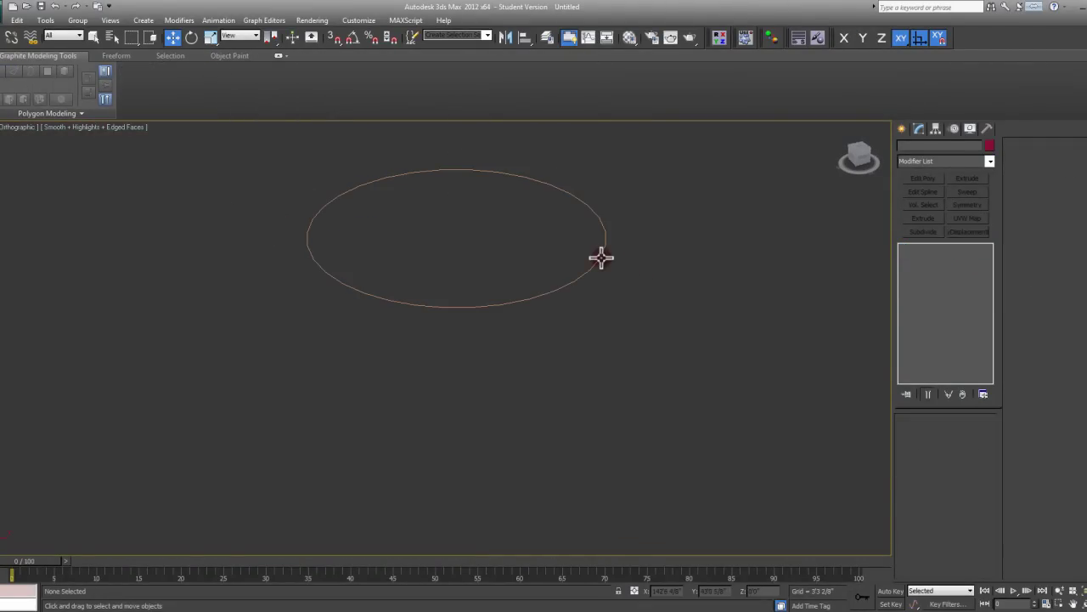
click(601, 256)
click(1068, 161)
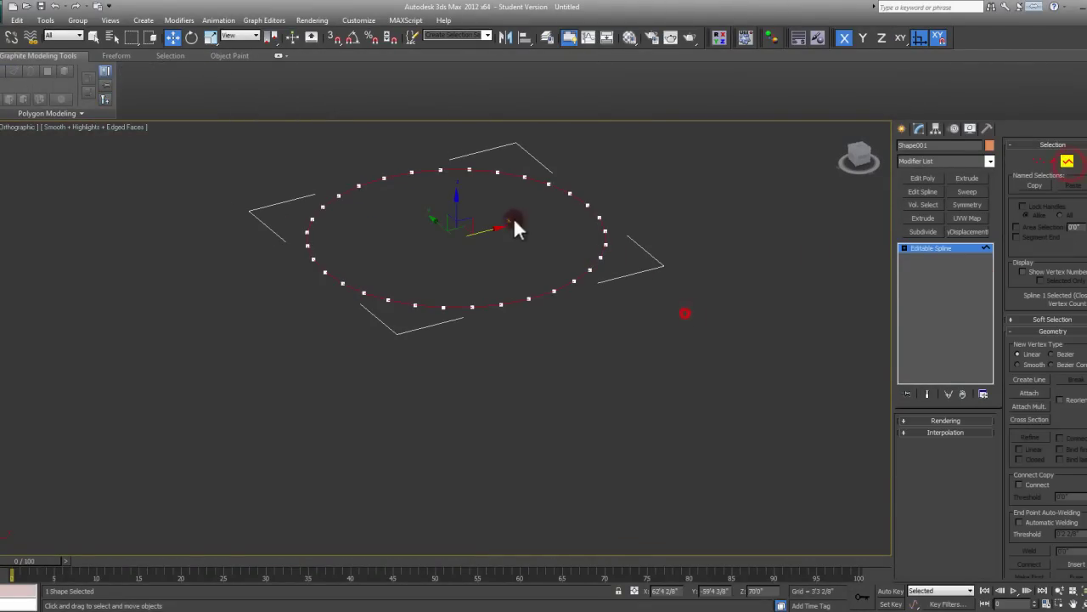
Outline the rim spline outward five times at 1' increments to build concentric rings around the tower
drag(1078, 422, 1079, 358)
scroll(1079, 412, down, 3)
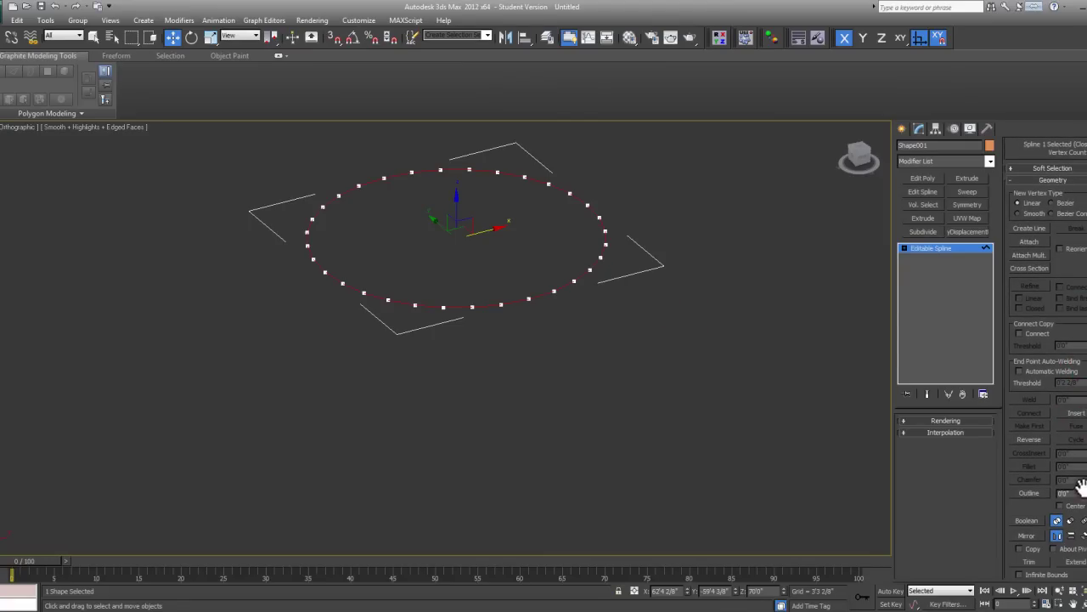
drag(1084, 492, 1084, 474)
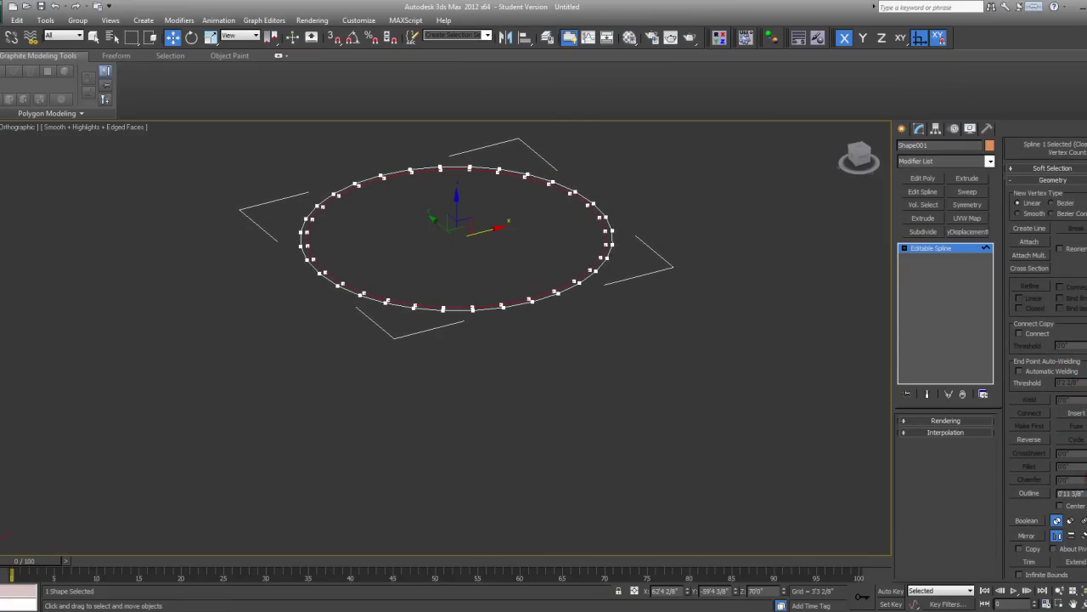
click(1072, 492)
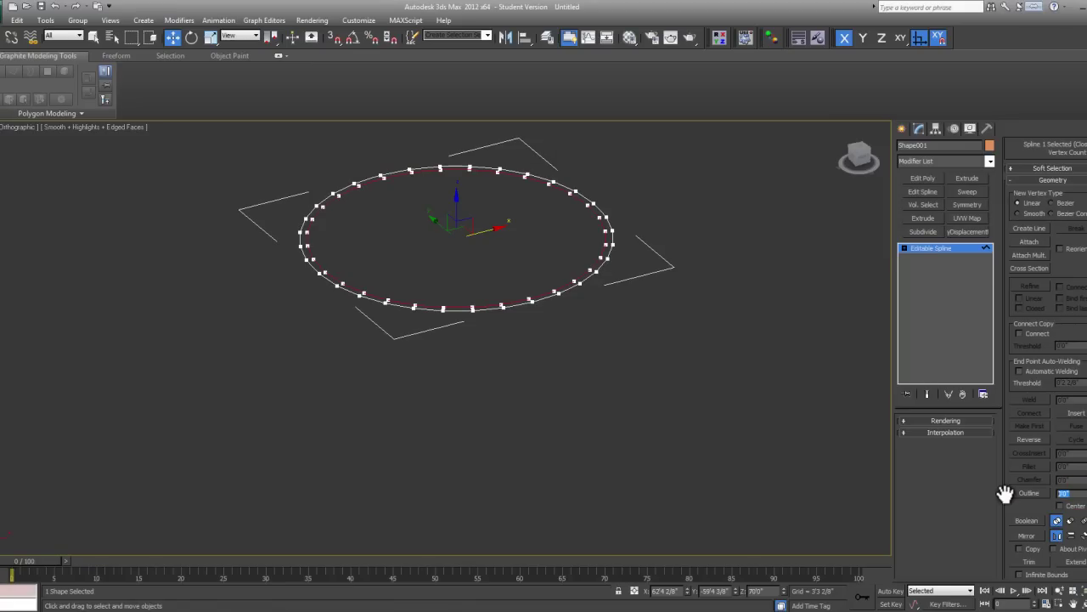
key(Return)
key(Return)
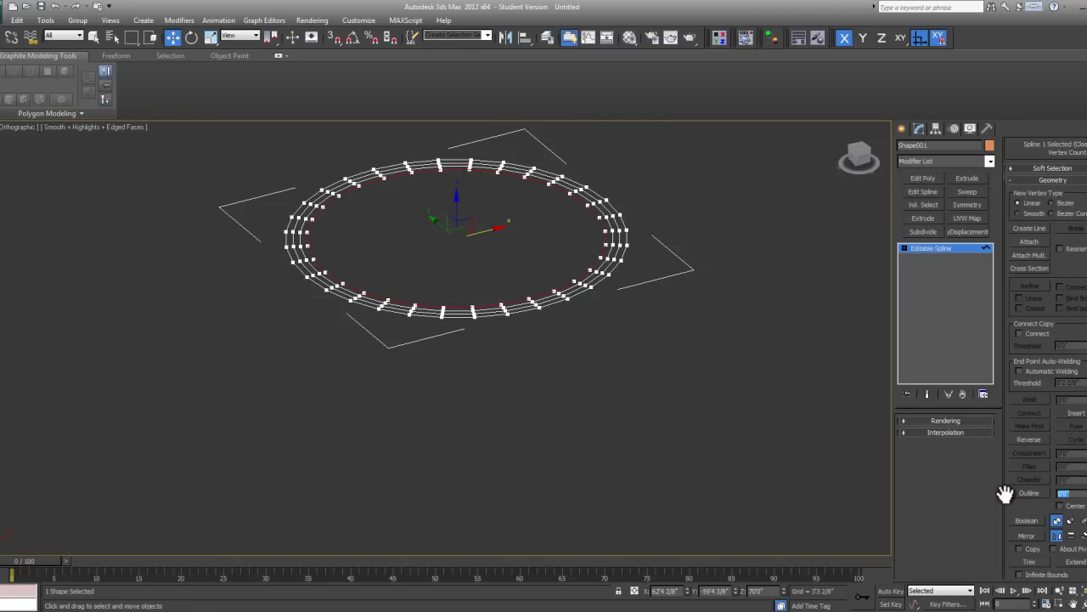
key(Return)
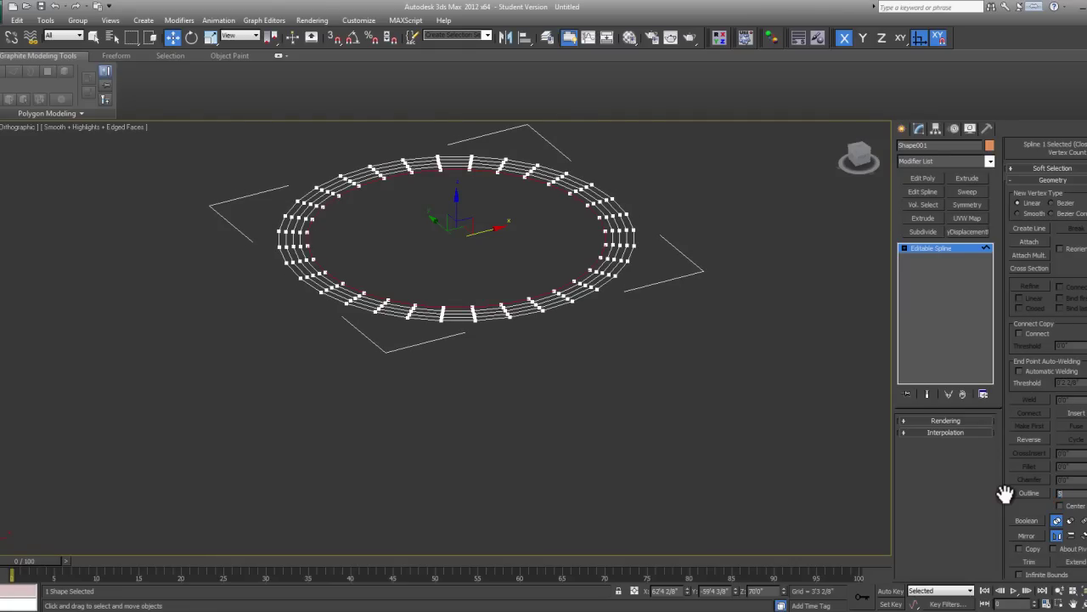
key(Return)
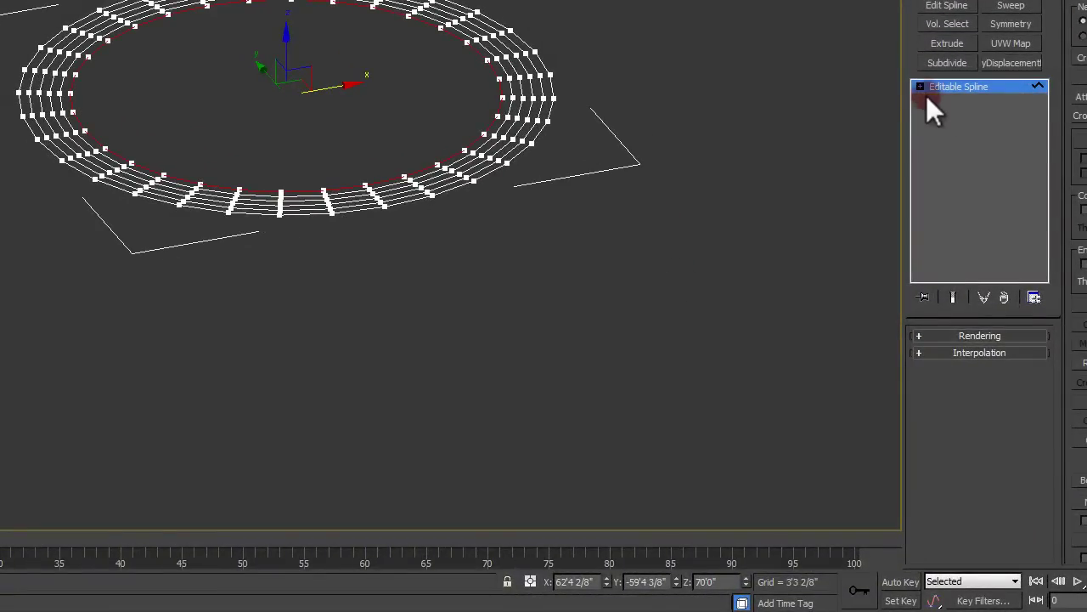
Unhide the geometry and delete the segments of all rings that run into the building
click(920, 86)
click(952, 128)
key(alt+q)
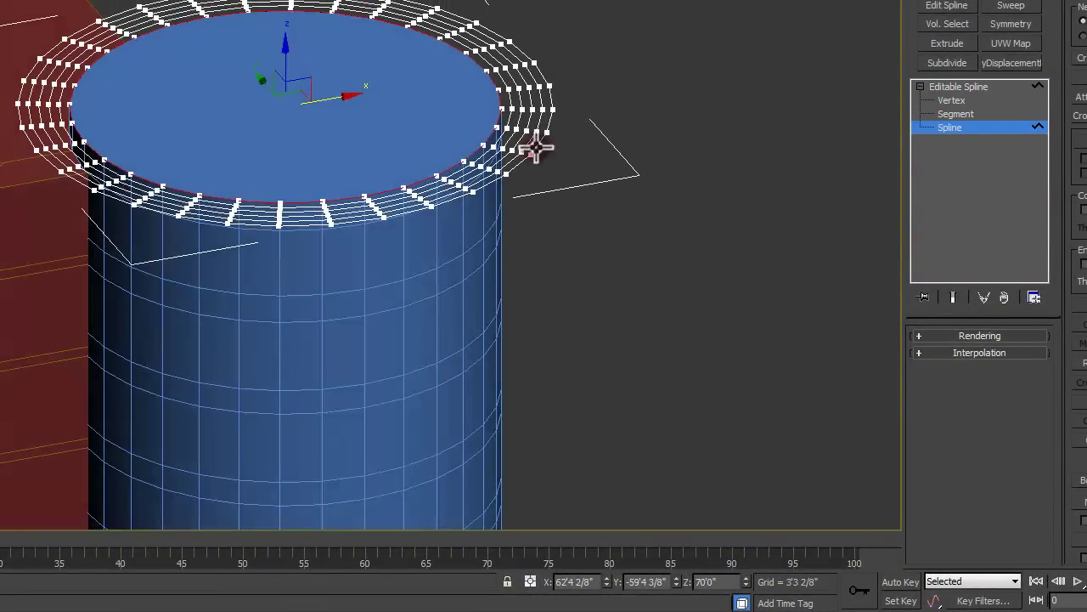
click(956, 114)
alt+middle_drag(391, 170, 292, 353)
drag(222, 263, 54, 174)
alt+middle_drag(55, 173, 178, 226)
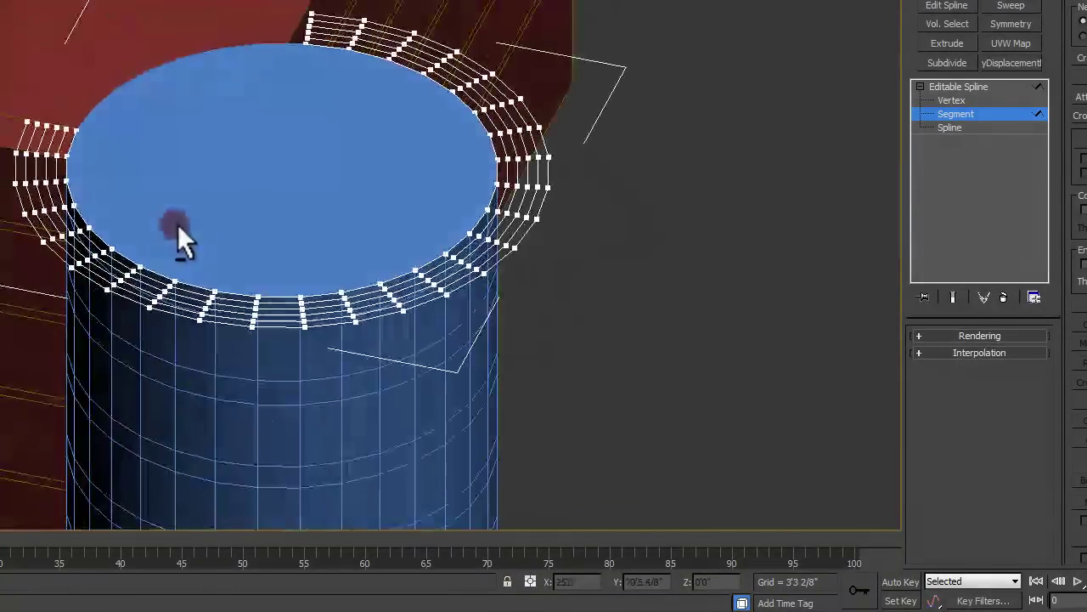
Delete the ring segments on the tower's side facing away from the building, splitting the rings into two arcs
alt+middle_drag(460, 350, 386, 357)
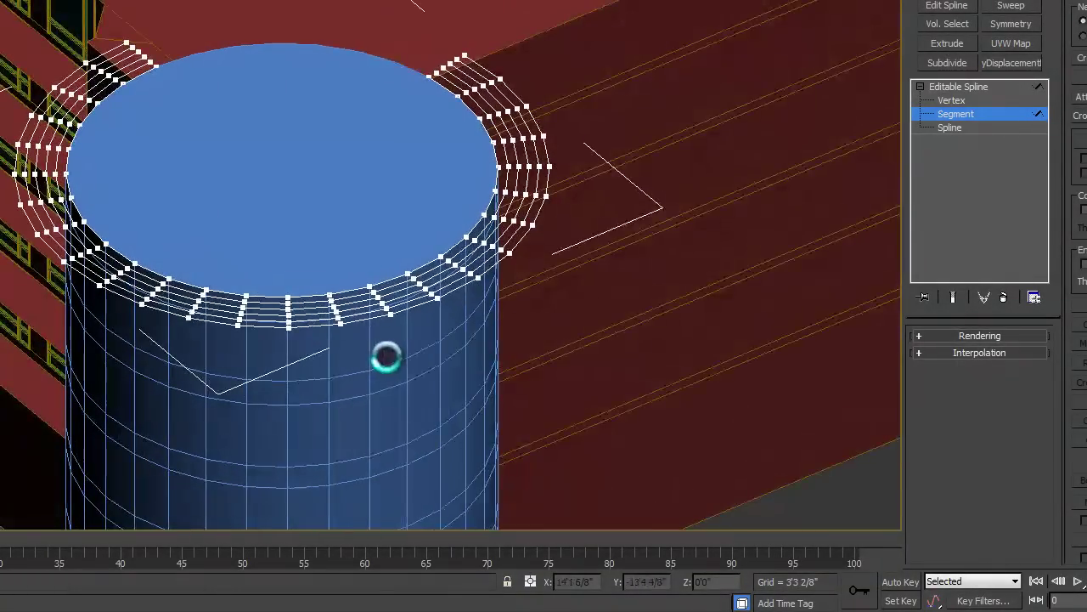
drag(269, 251, 280, 242)
alt+middle_drag(279, 243, 191, 12)
middle_drag(408, 350, 375, 267)
ctrl+click(480, 344)
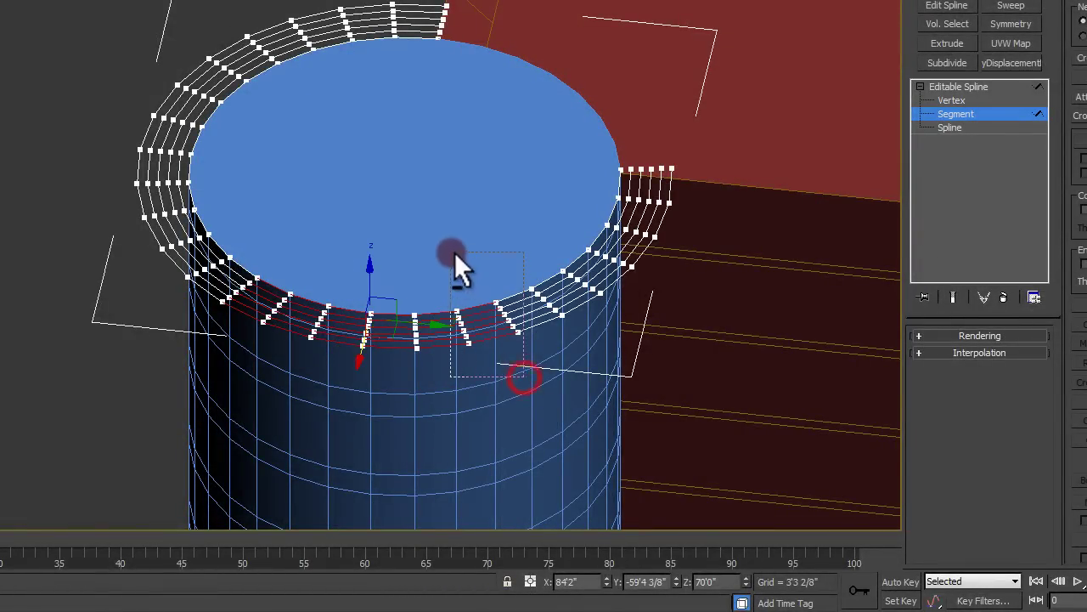
alt+middle_drag(459, 279, 561, 200)
key(Delete)
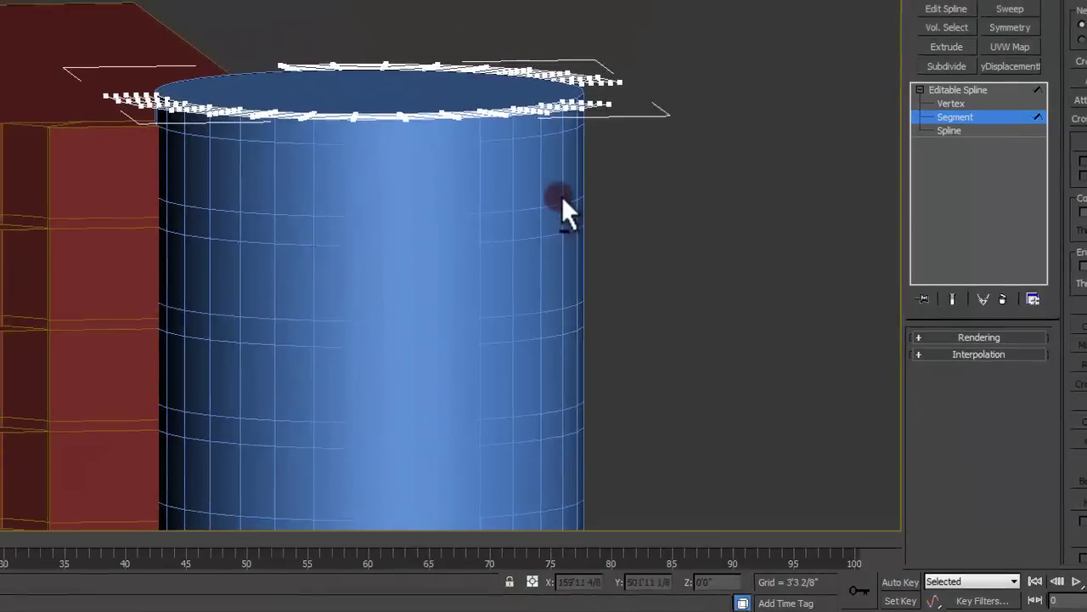
Leave segment editing and apply a Sweep modifier with the built-in Angle section to the ring splines
click(973, 90)
click(1011, 8)
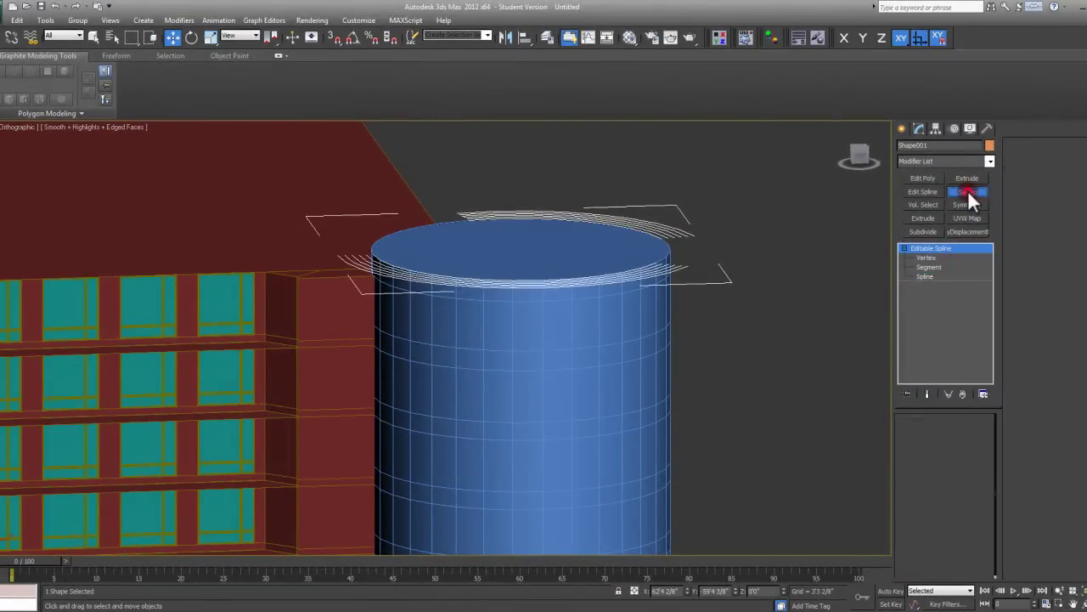
scroll(643, 279, up, 8)
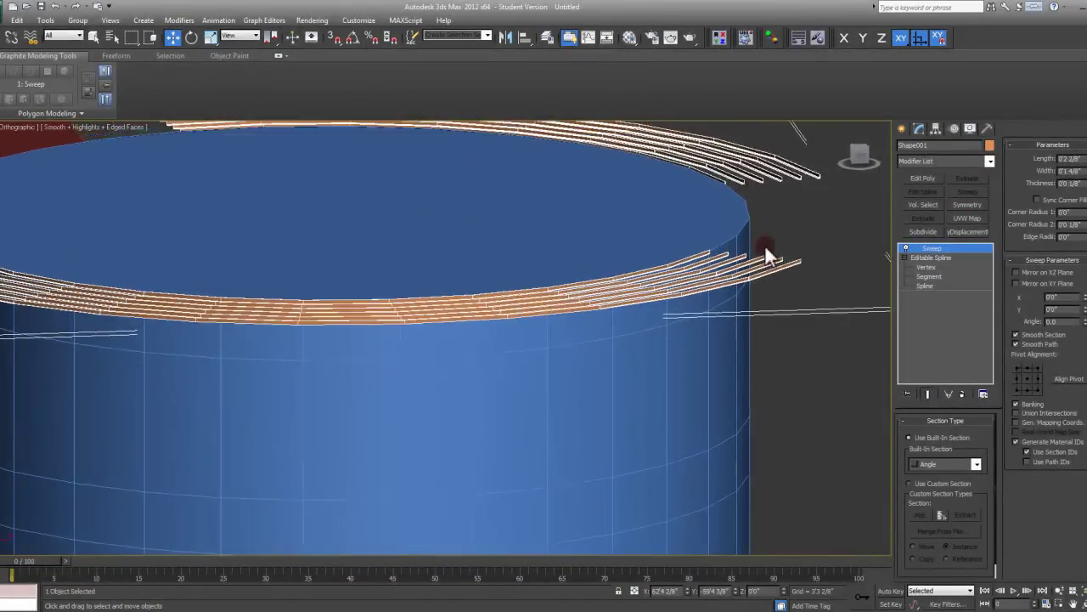
scroll(767, 254, up, 8)
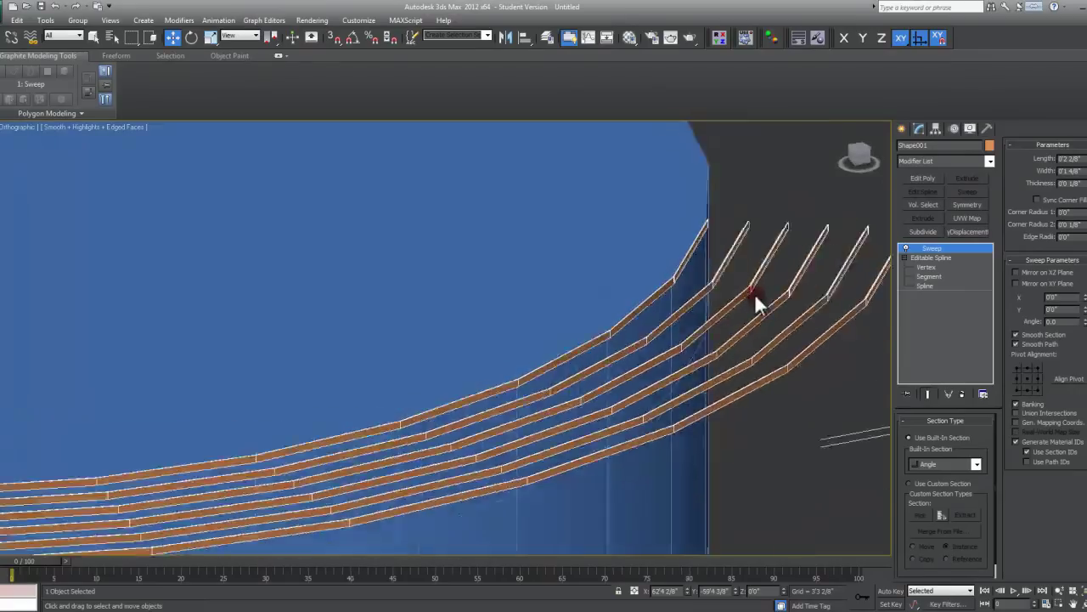
scroll(758, 299, down, 6)
alt+middle_drag(762, 304, 361, 281)
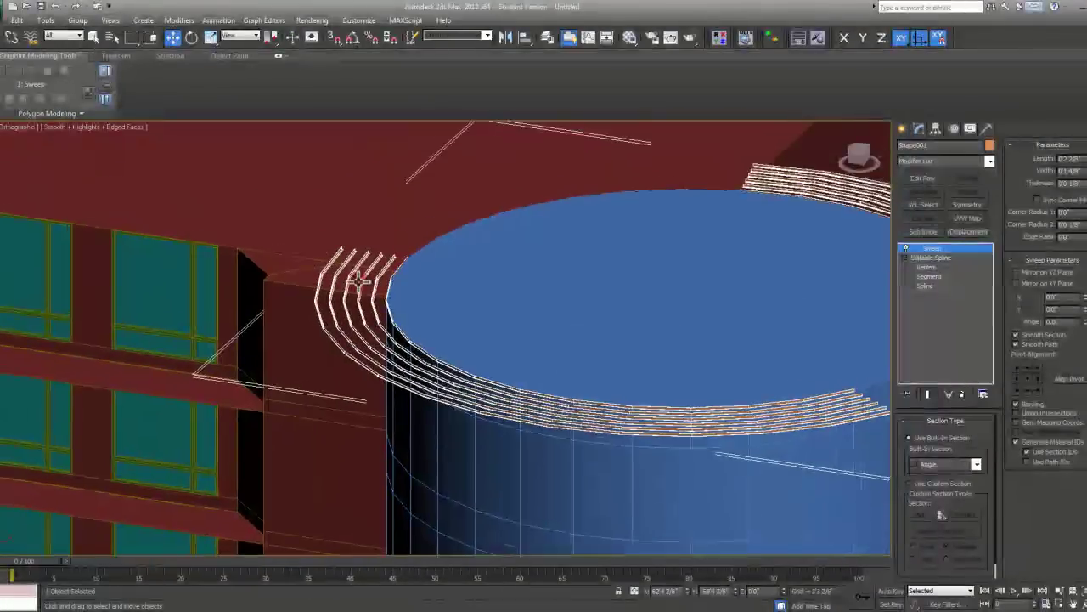
scroll(357, 281, up, 6)
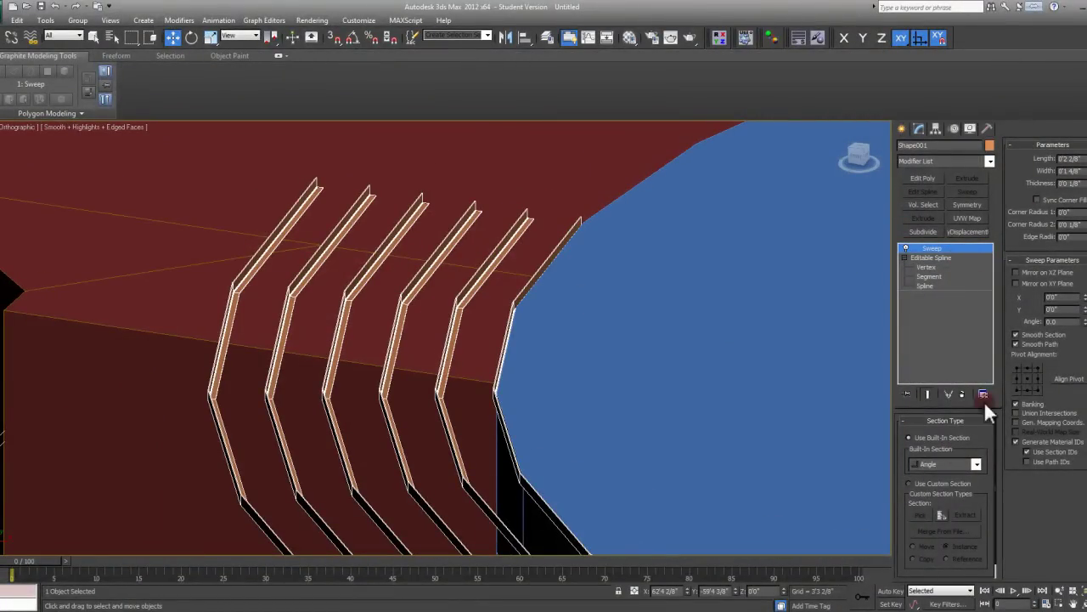
Mirror the sweep section on both the XZ plane and the XY plane
click(1025, 272)
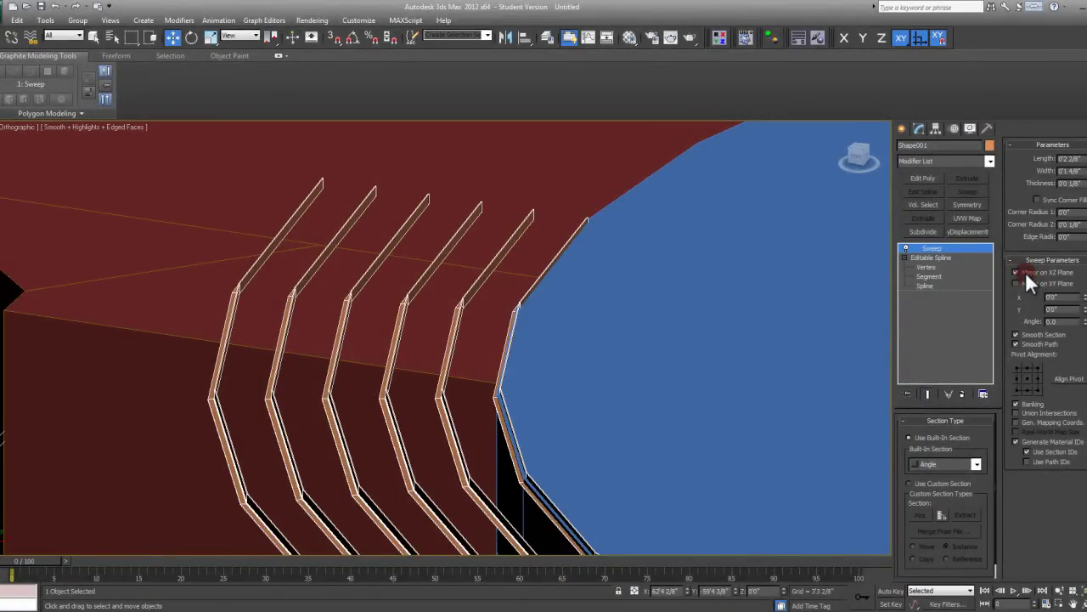
click(1024, 281)
alt+middle_drag(600, 380, 451, 311)
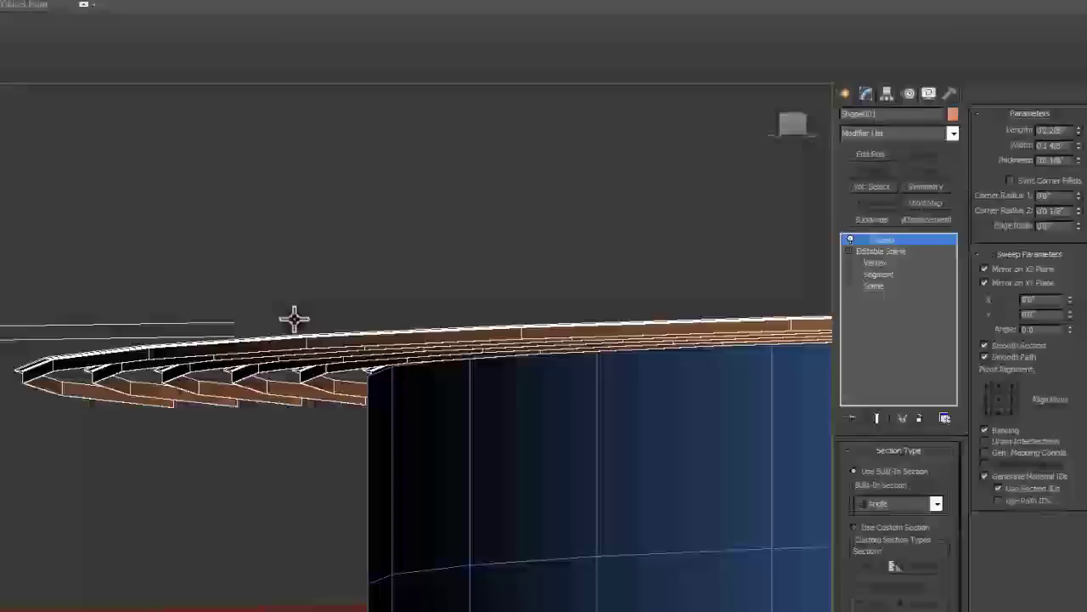
alt+middle_drag(294, 320, 289, 328)
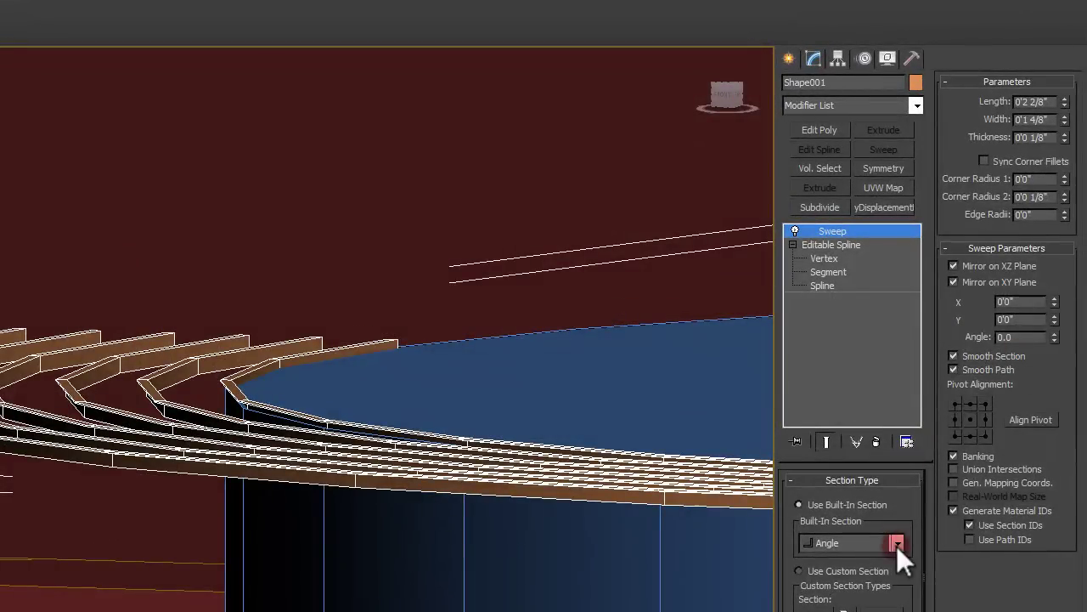
Set the sweep section's length to 0'2 5/8" and width to 0'2 6/8", with the pivot alignment at middle right
double_click(1056, 101)
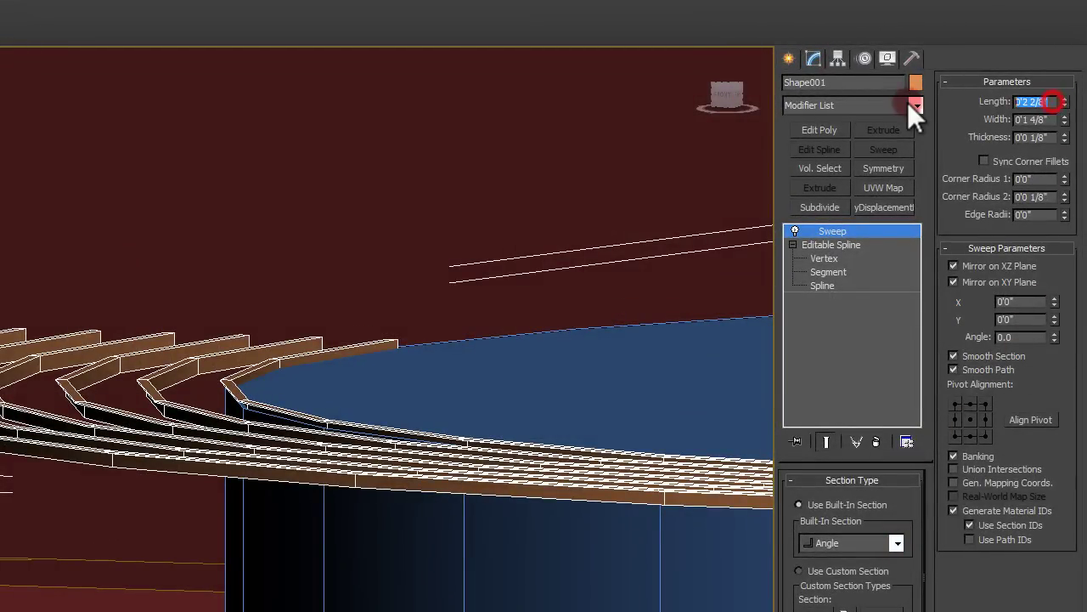
drag(1065, 101, 1062, 50)
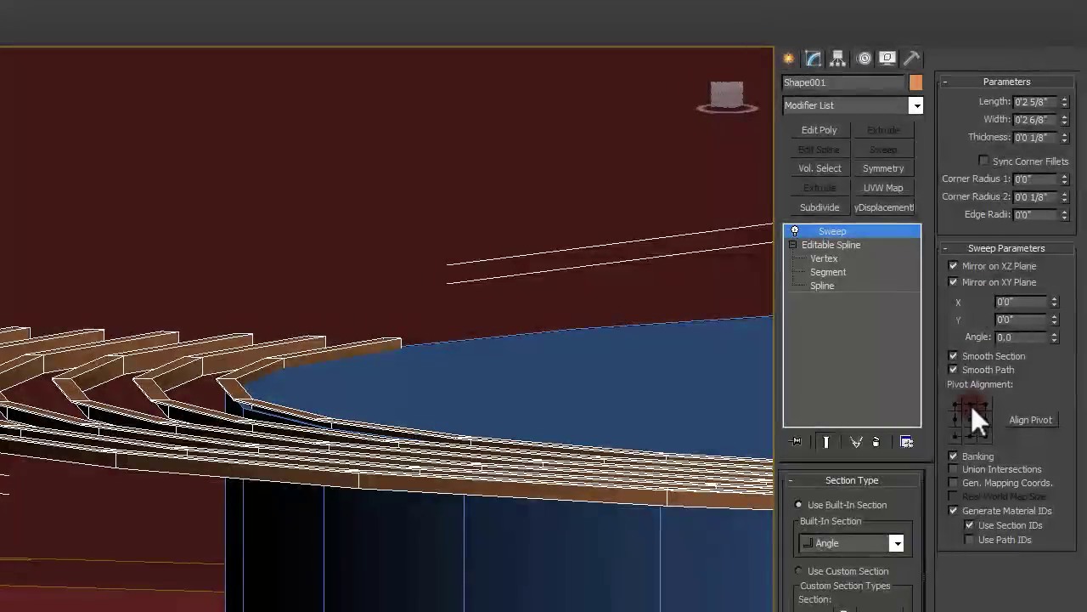
click(984, 418)
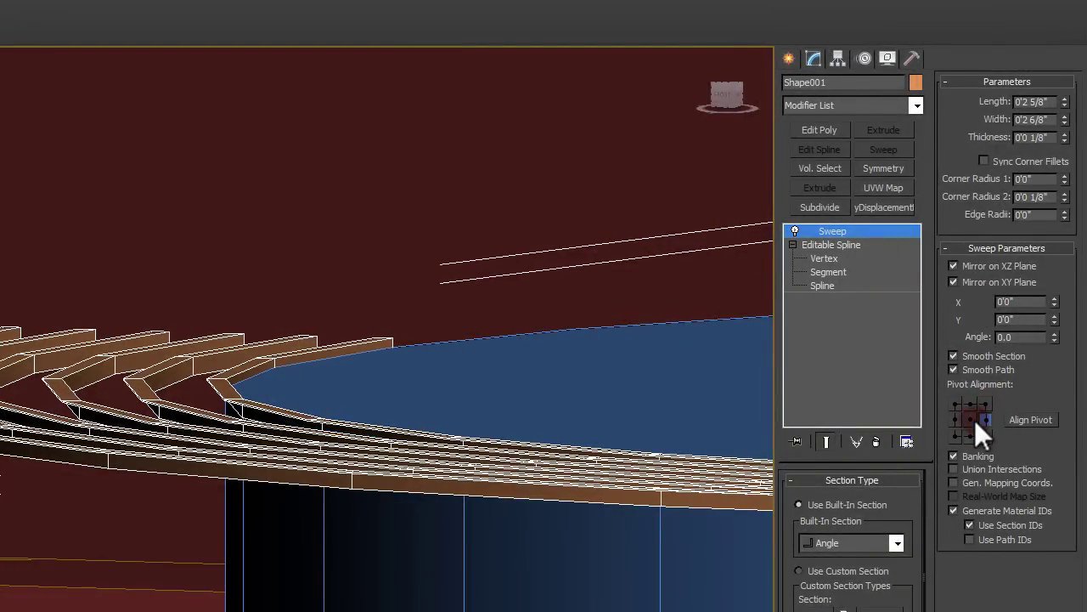
click(972, 418)
click(953, 420)
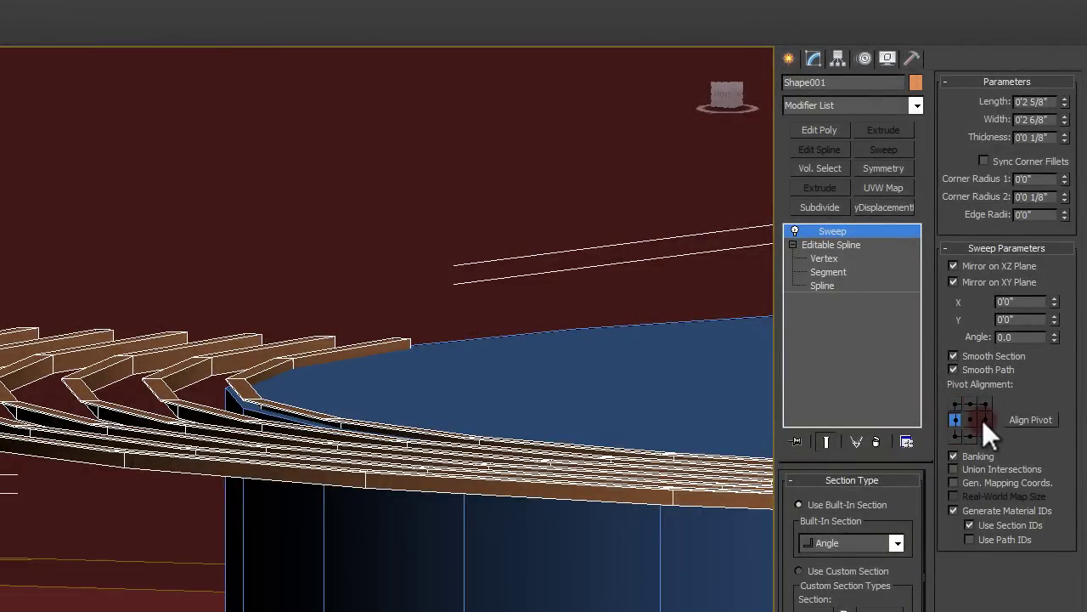
click(982, 420)
Set the sweep section's thickness to 0'0 7/8" and check the rings around the tower
middle_drag(348, 407, 364, 387)
click(1057, 137)
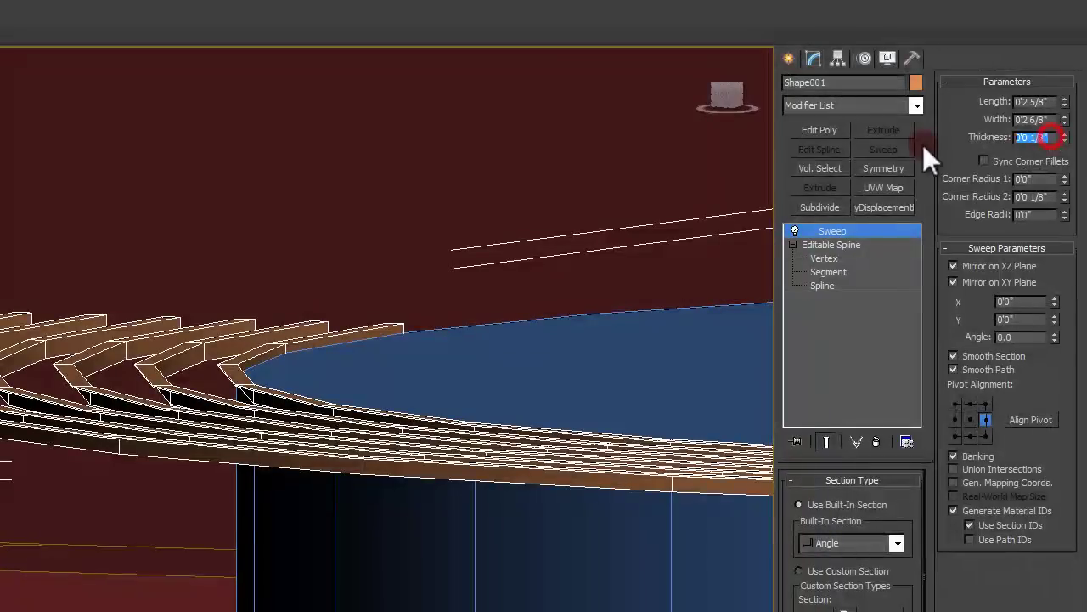
text(1)
key(Return)
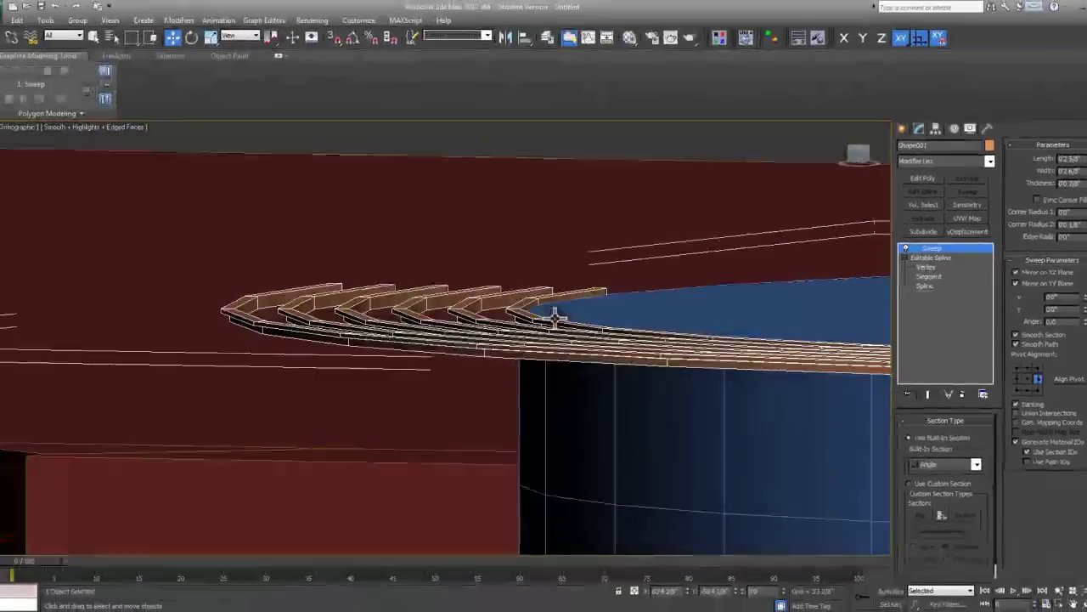
alt+middle_drag(298, 322, 389, 315)
alt+middle_drag(619, 306, 644, 337)
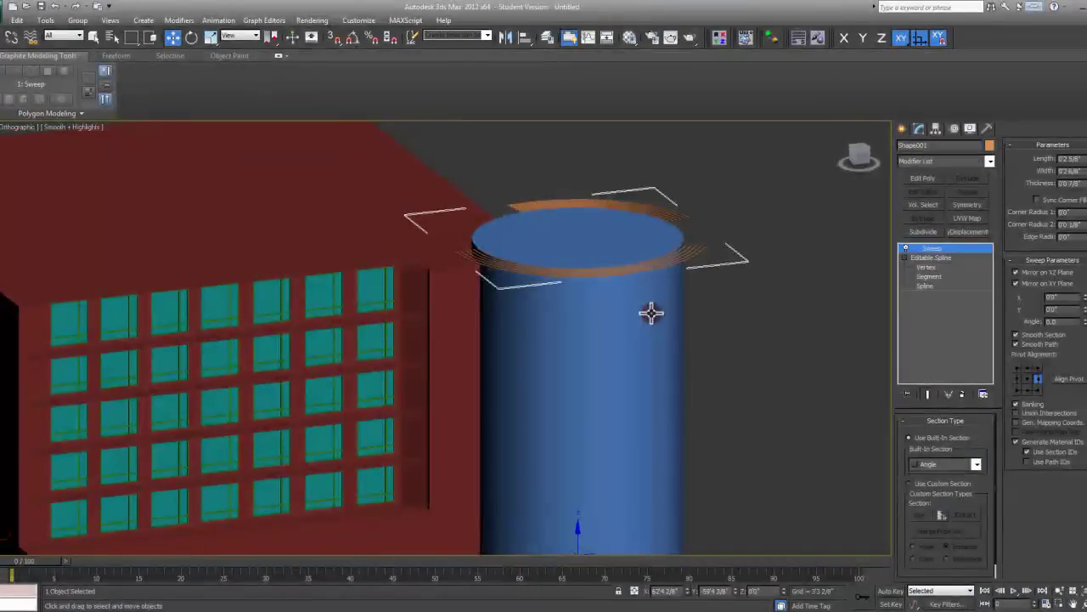
key(F3)
middle_drag(649, 318, 631, 308)
key(F4)
alt+middle_drag(695, 294, 692, 306)
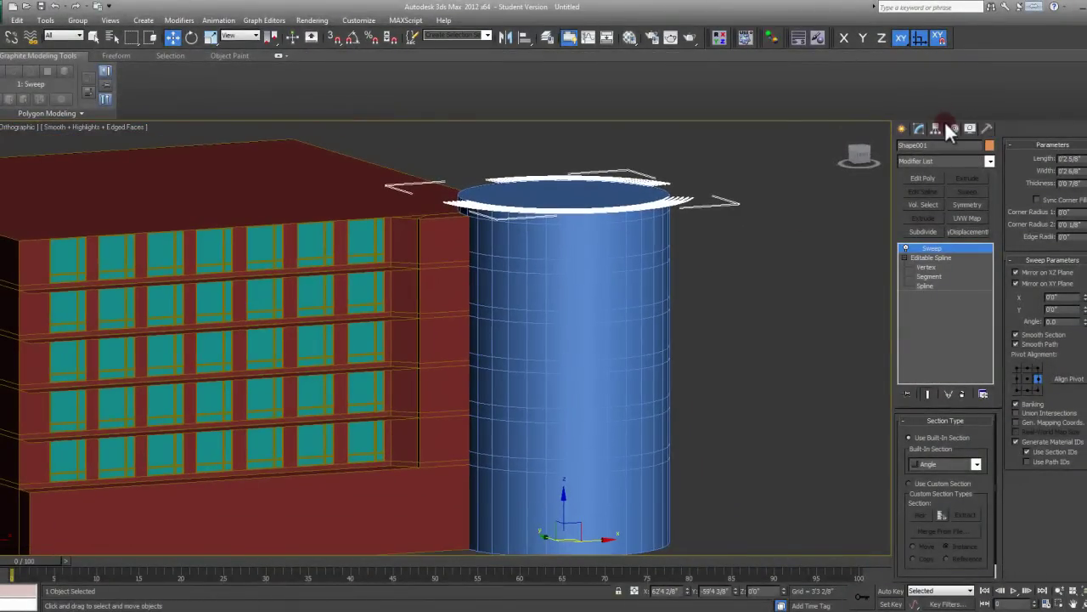
Center the pivot of the swept rings to the object
click(936, 127)
click(950, 202)
click(955, 265)
click(959, 202)
click(916, 129)
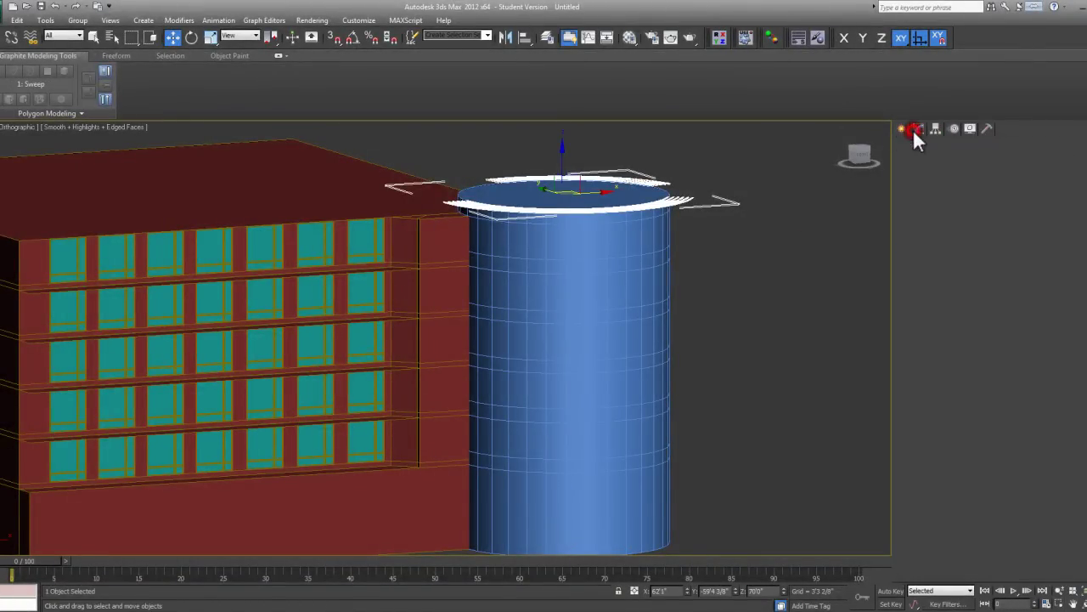
middle_drag(632, 224, 657, 202)
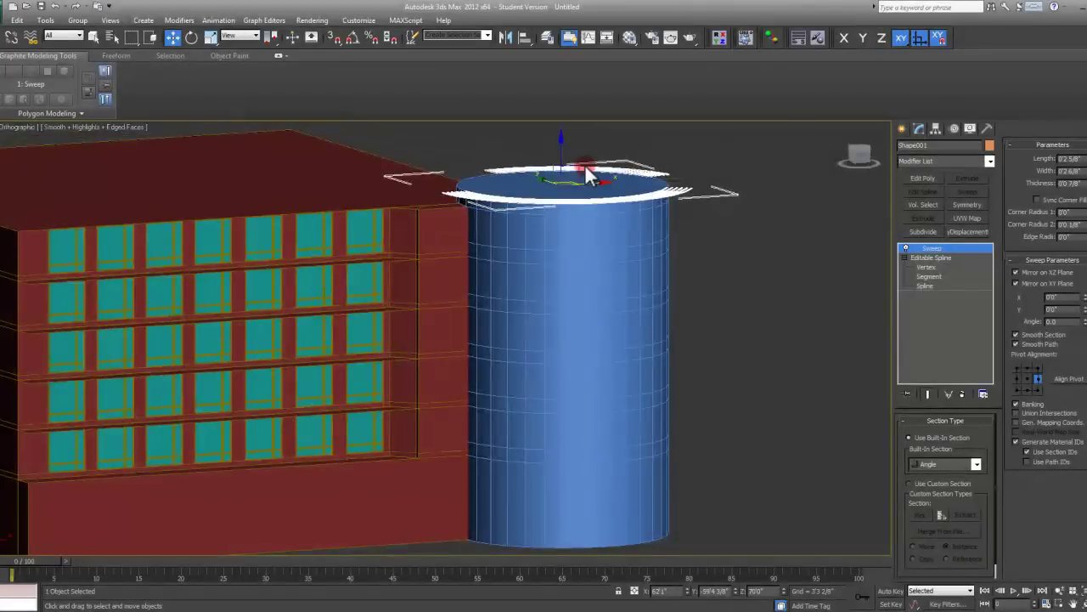
Clone the swept rings down the tower in the Front view as four instances, with snapping to the slice lines on
key(f)
key(z)
scroll(555, 317, down, 2)
middle_drag(541, 343, 524, 298)
middle_drag(675, 328, 675, 256)
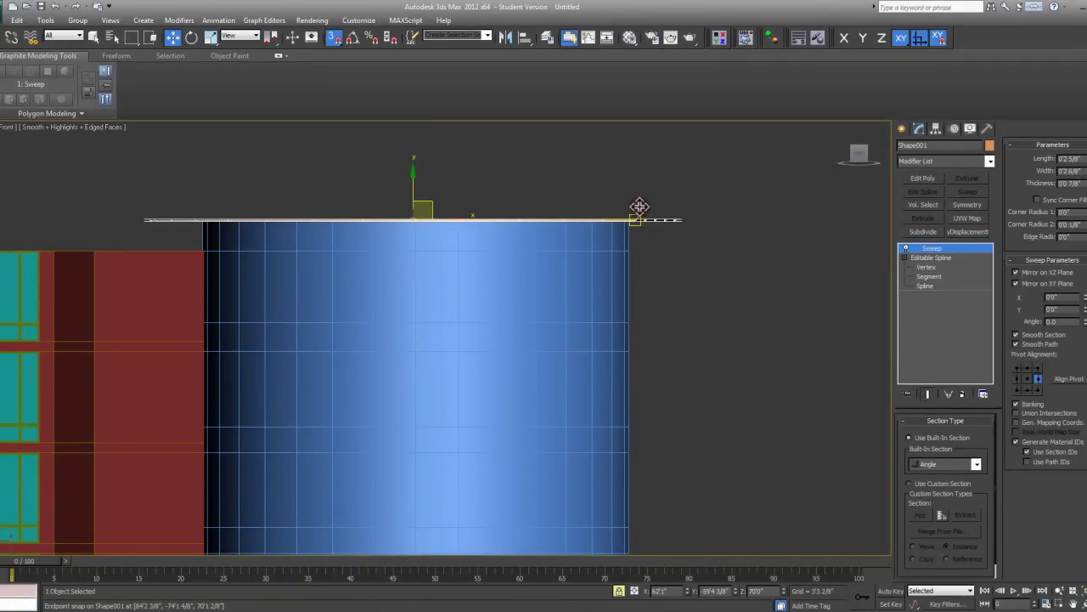
mouse_move(667, 218)
shift+mouse_down()
mouse_move(675, 315)
mouse_move(632, 351)
mouse_move(215, 356)
mouse_move(643, 346)
mouse_move(619, 351)
shift+mouse_up()
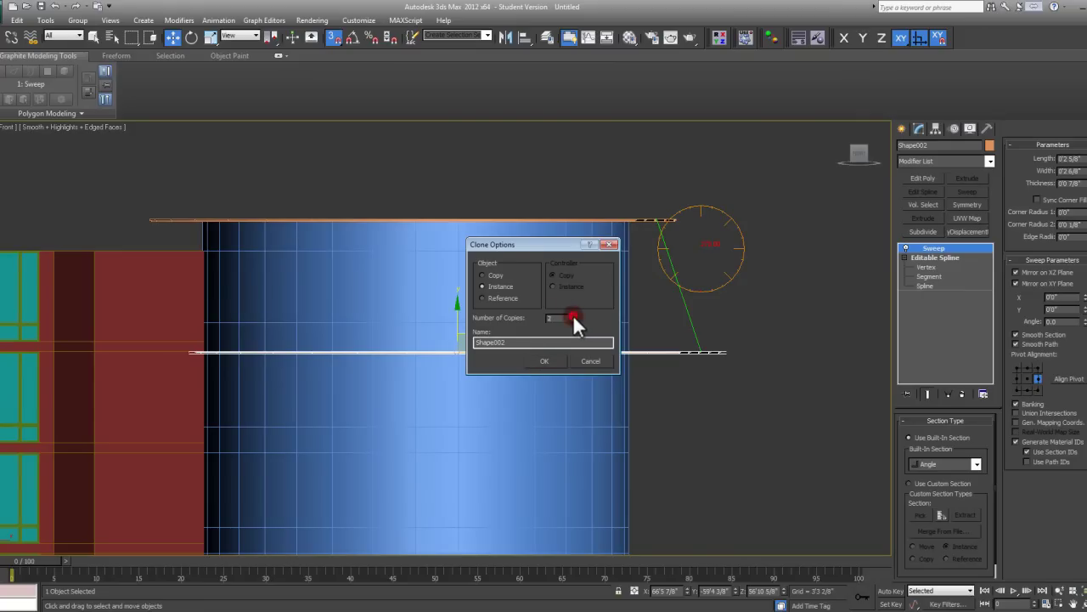
click(544, 360)
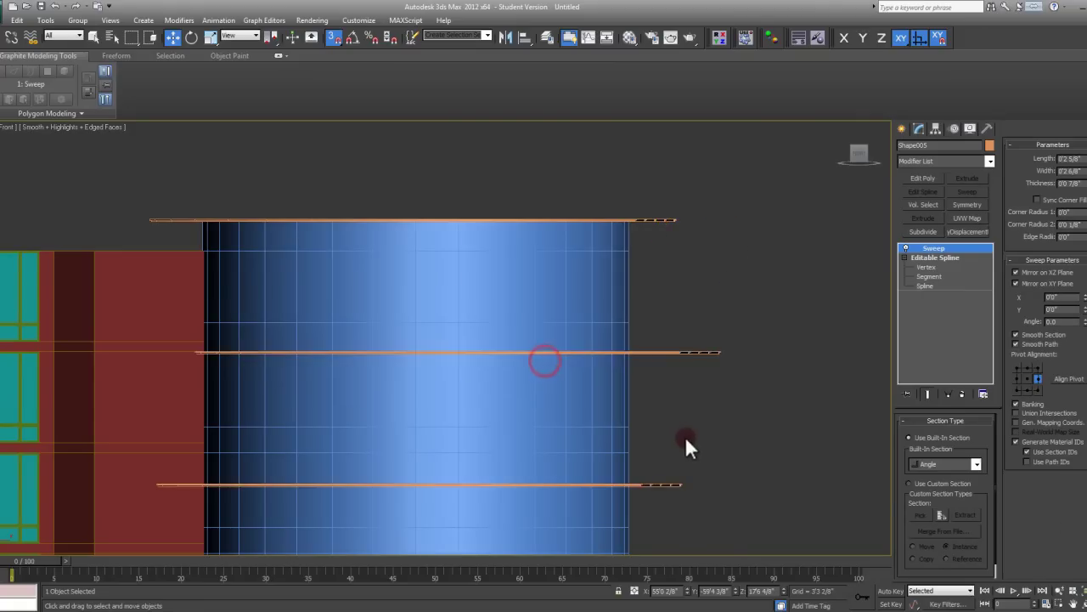
Undo the last cloning of the louvre rings and restrict movement to the Y axis
middle_drag(685, 444, 702, 243)
scroll(702, 243, down, 5)
middle_drag(731, 310, 656, 316)
scroll(656, 275, up, 2)
key(ctrl+z)
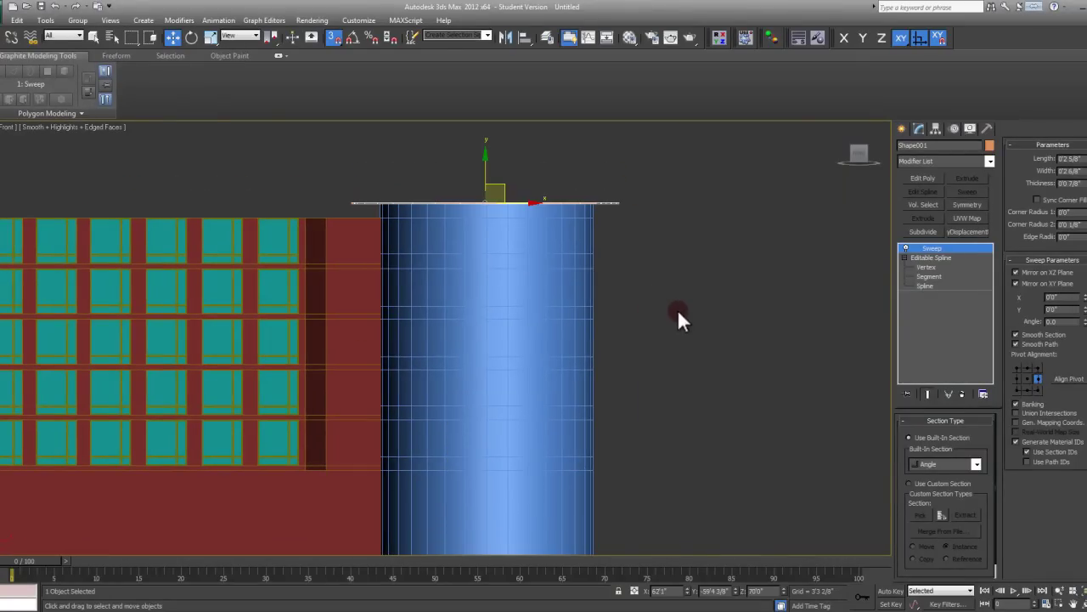
click(861, 37)
Try to clone the louvre rings straight down the tower as four instances, snapped to a slice line
middle_drag(698, 265, 628, 293)
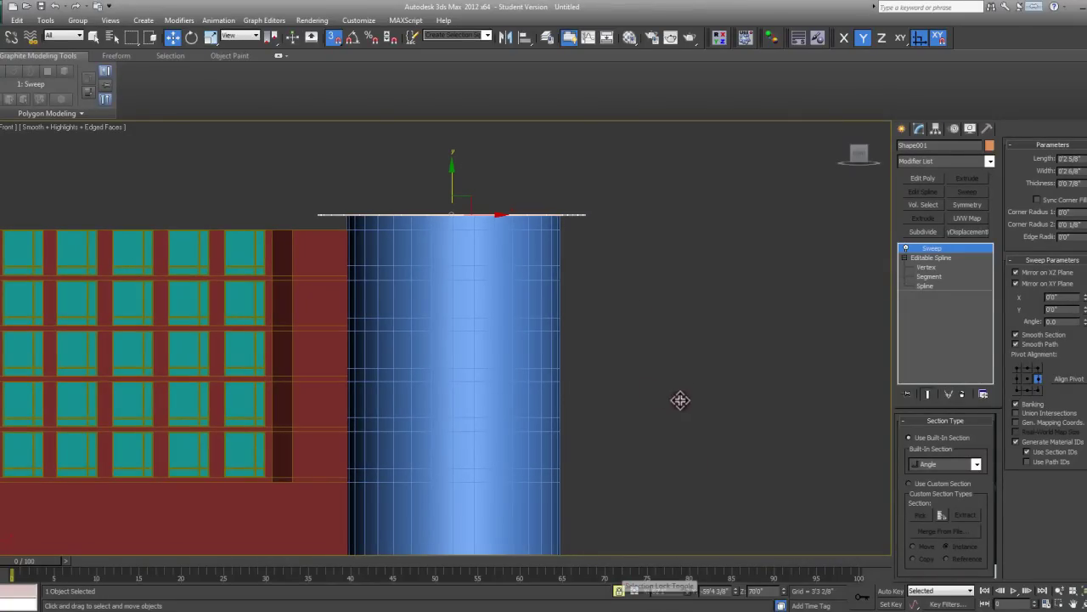
shift+drag(572, 206, 564, 279)
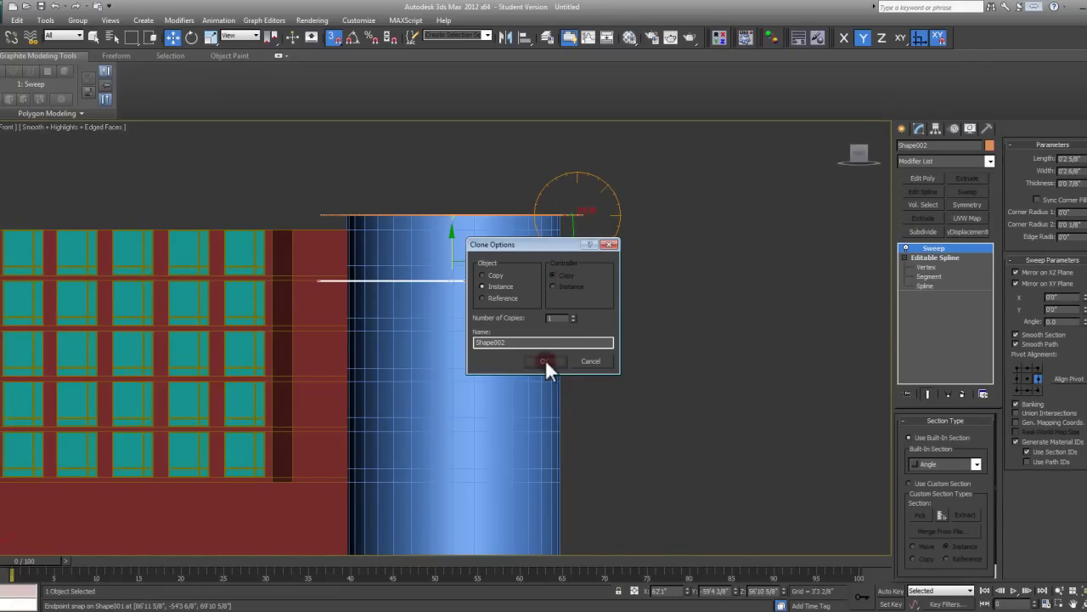
click(573, 315)
click(573, 315)
click(574, 315)
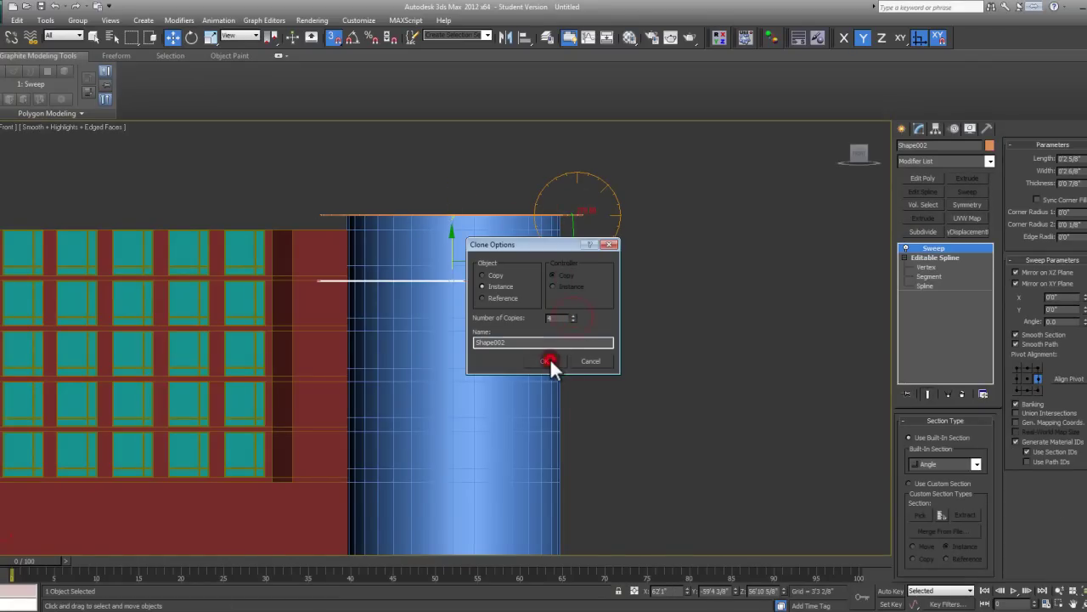
click(545, 361)
middle_drag(620, 400, 623, 363)
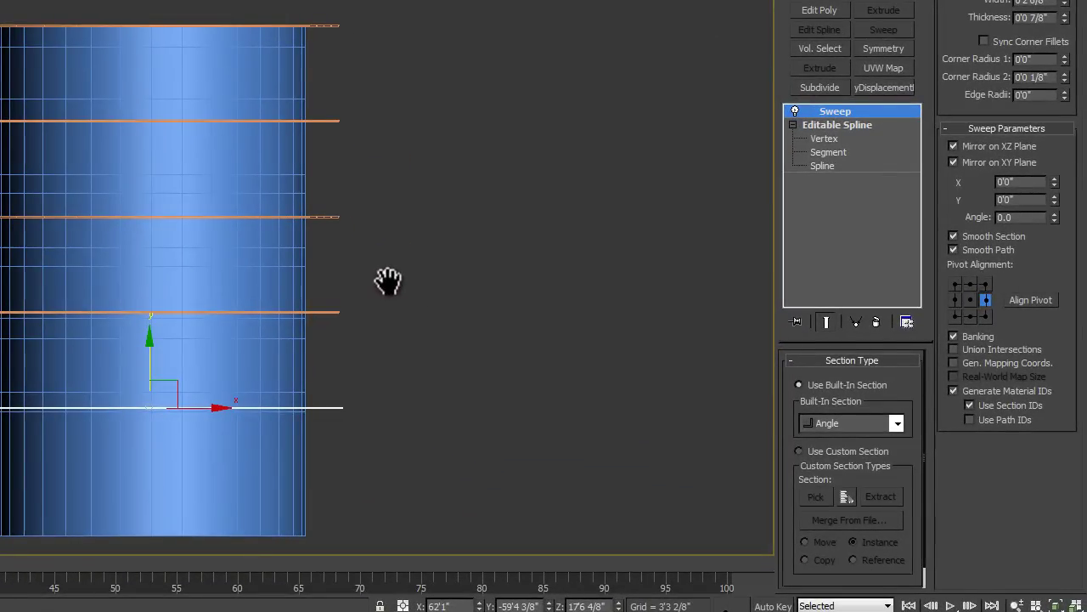
middle_drag(388, 282, 397, 263)
key(ctrl+z)
Try to clone the louvre rings down the tower as two instances, snapped to a slice line
middle_drag(380, 95, 359, 127)
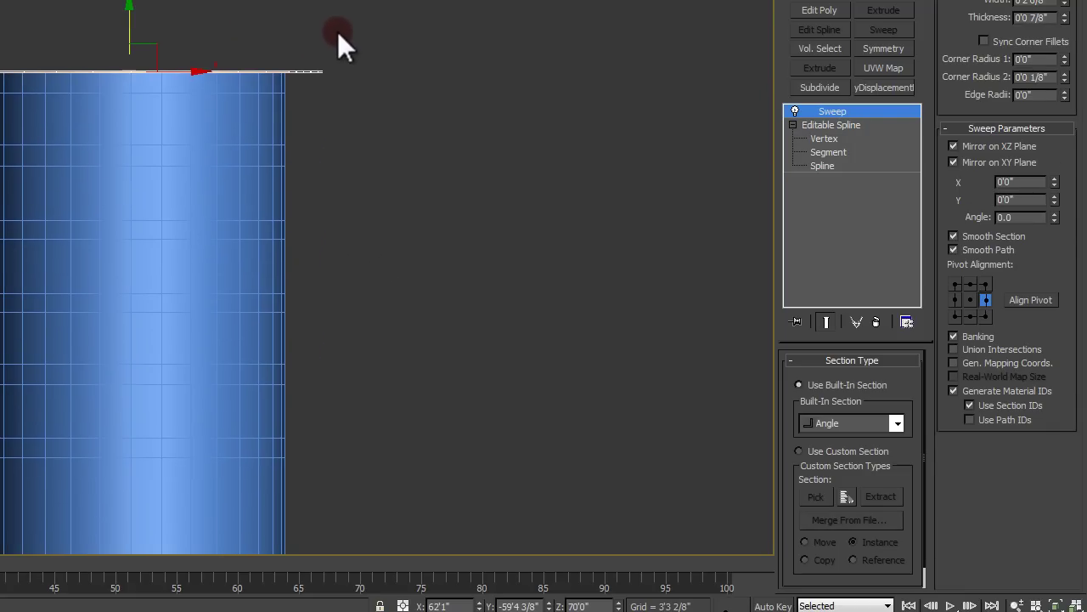
mouse_move(310, 54)
mouse_down()
mouse_move(302, 153)
mouse_move(285, 167)
mouse_up()
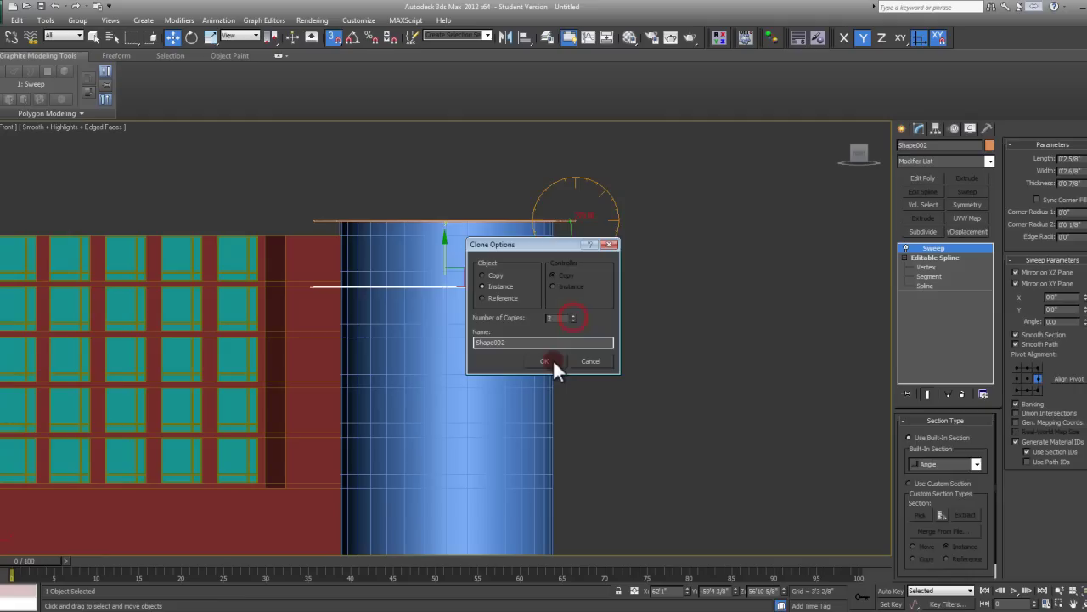
click(545, 360)
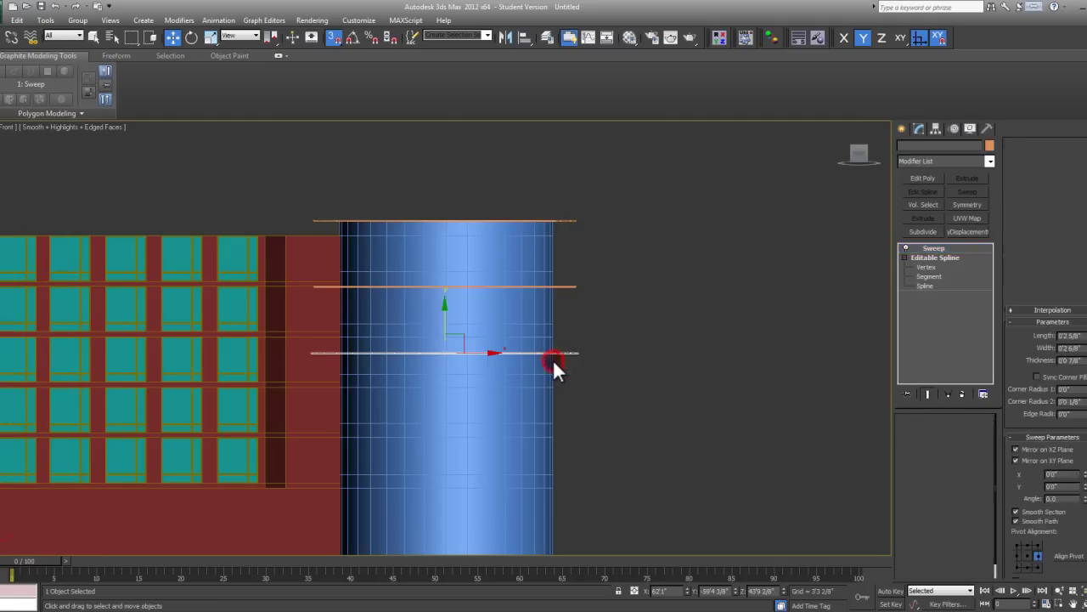
mouse_move(590, 367)
middle_down()
mouse_move(599, 321)
mouse_move(603, 343)
middle_up()
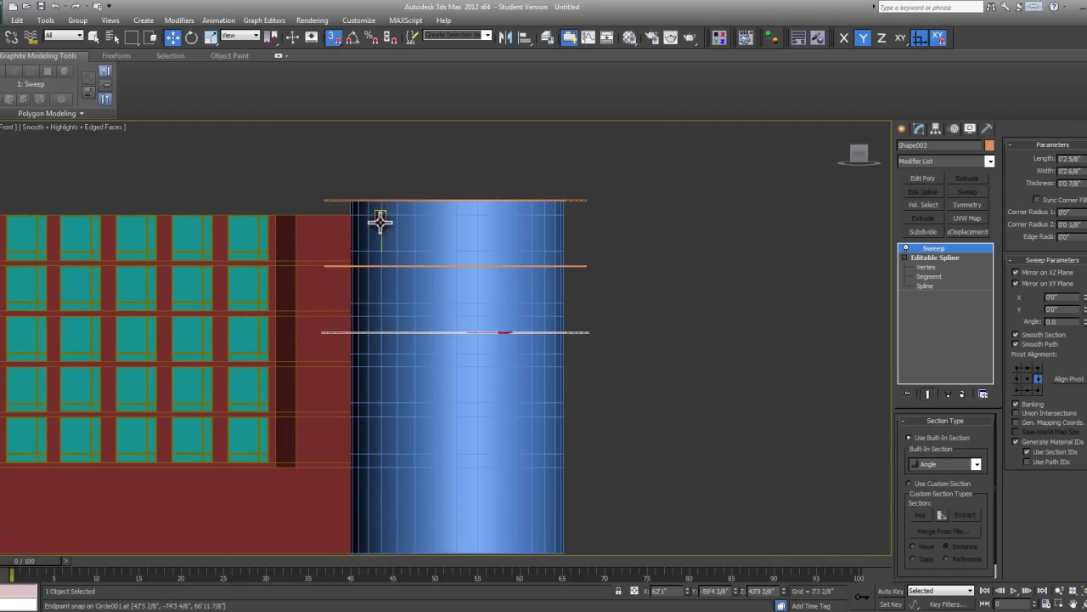
key(ctrl+z)
key(ctrl+z)
key(ctrl+z)
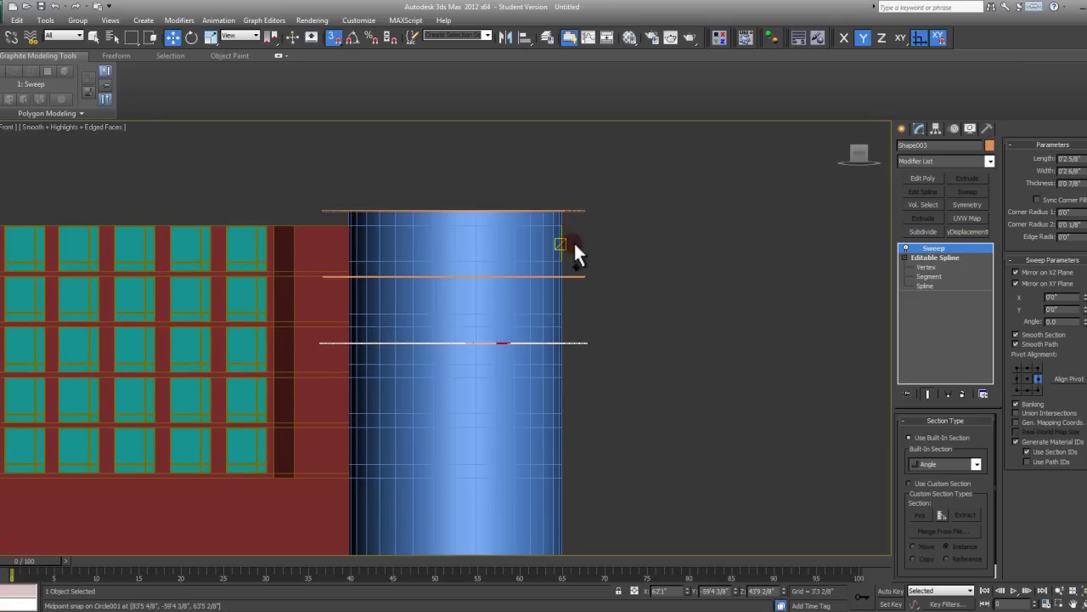
Move the original louvre rings down from the tower's top edge, snapping them to the first slice line
scroll(569, 186, up, 3)
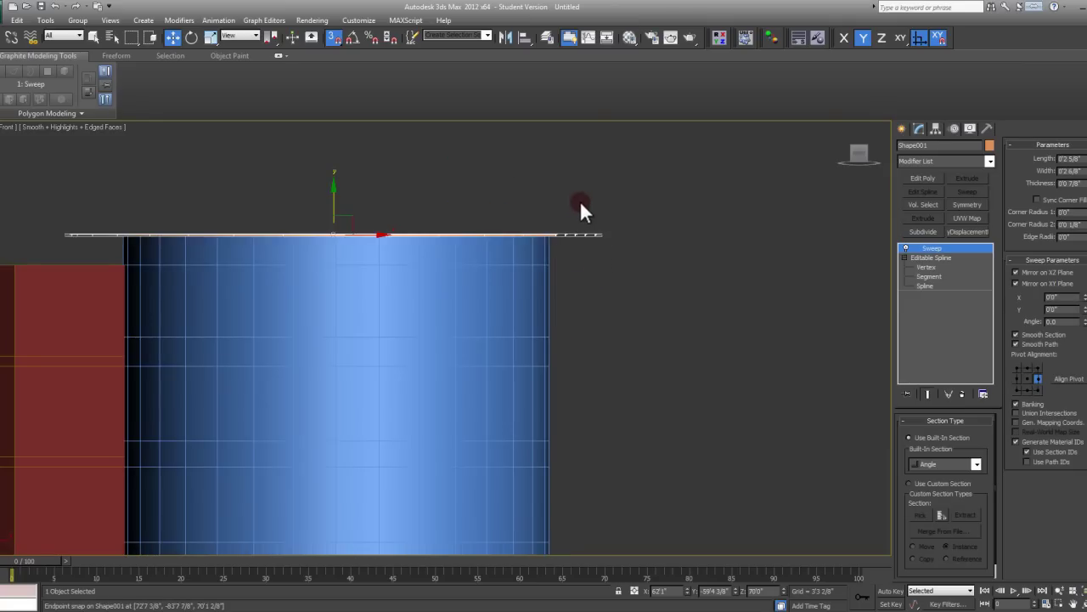
middle_drag(580, 209, 595, 213)
drag(598, 230, 589, 244)
scroll(631, 266, down, 3)
middle_drag(649, 265, 593, 252)
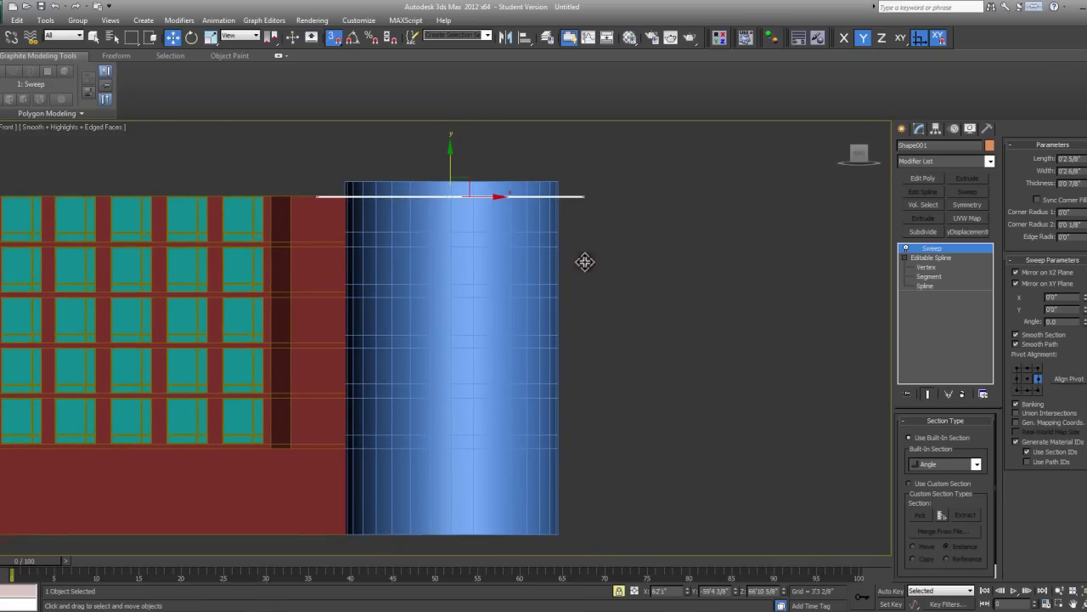
Clone the louvre rings down by one storey as four instances, snapped to the next storey's slice line, and clear the selection
mouse_move(575, 192)
shift+mouse_down()
mouse_move(553, 246)
mouse_move(536, 246)
mouse_move(560, 249)
shift+mouse_up()
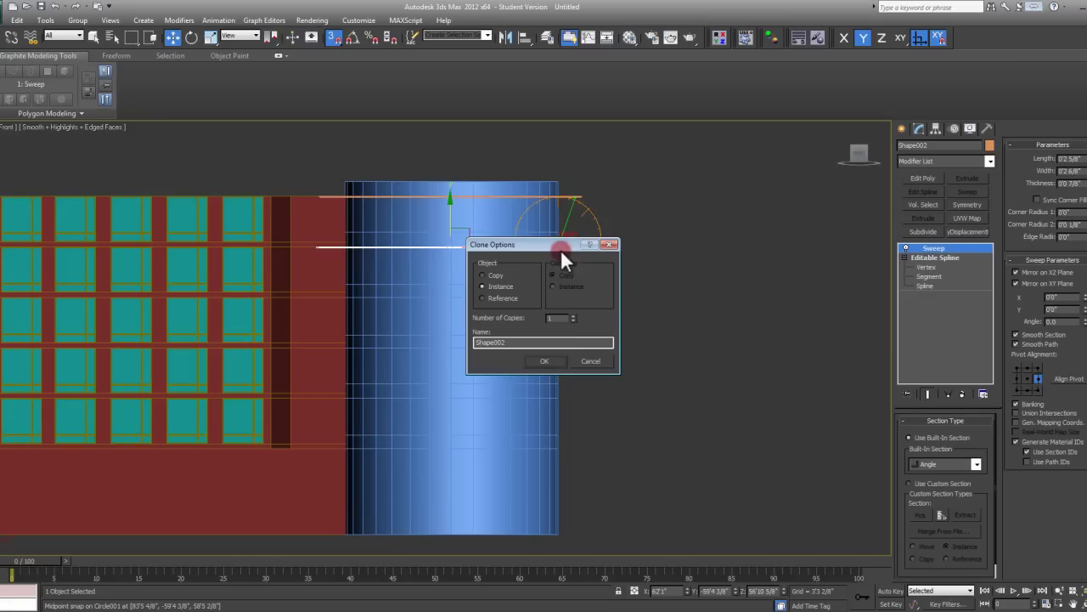
click(574, 314)
click(574, 314)
click(548, 360)
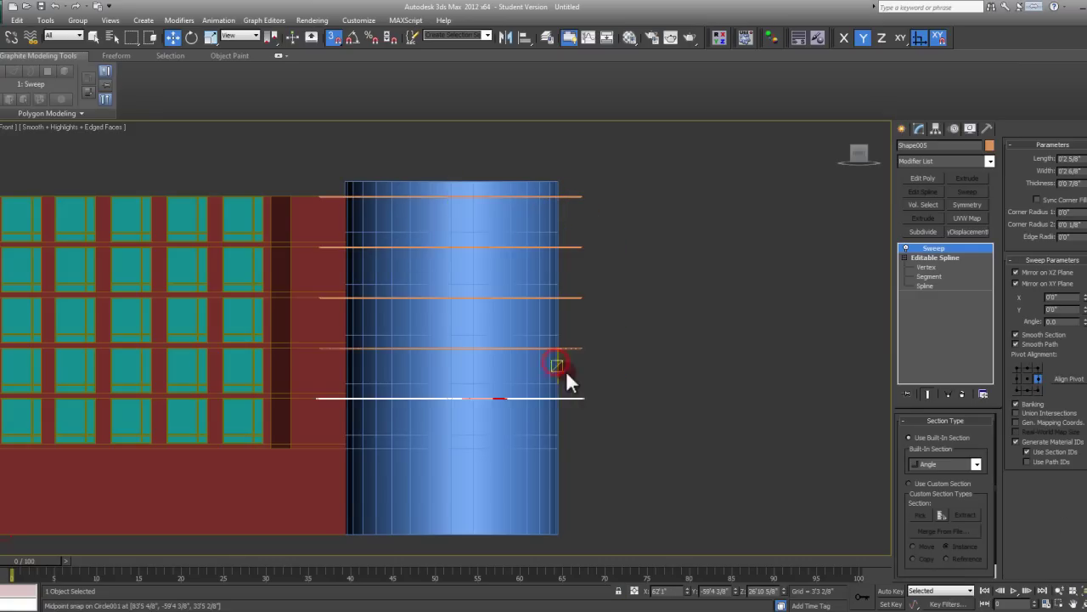
middle_drag(583, 375, 665, 423)
click(668, 425)
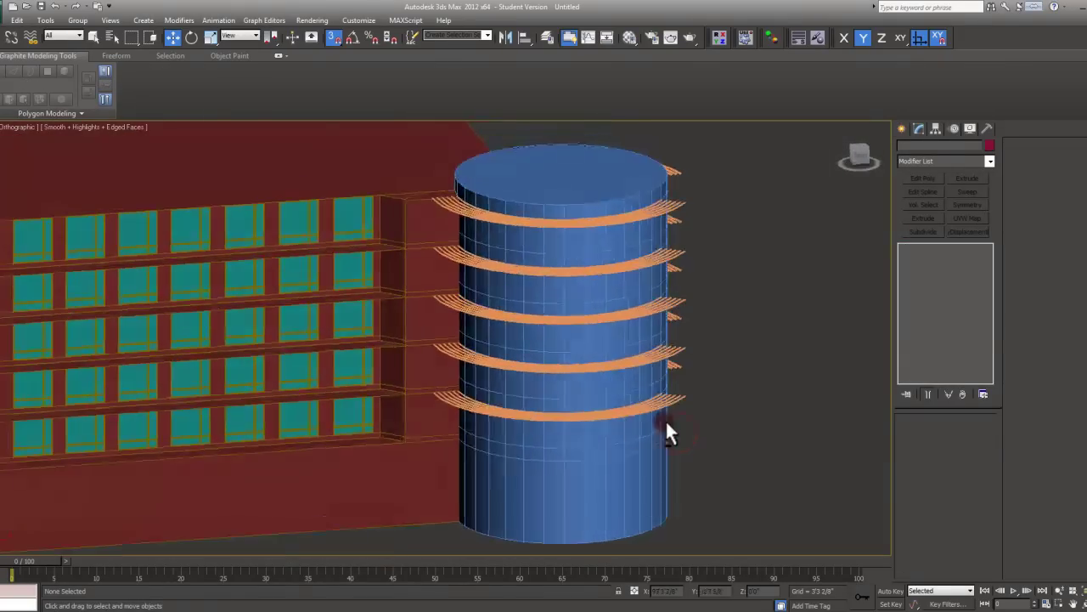
Select all polygons of the tower cylinder except its top and bottom caps
click(617, 449)
alt+middle_drag(617, 449, 667, 417)
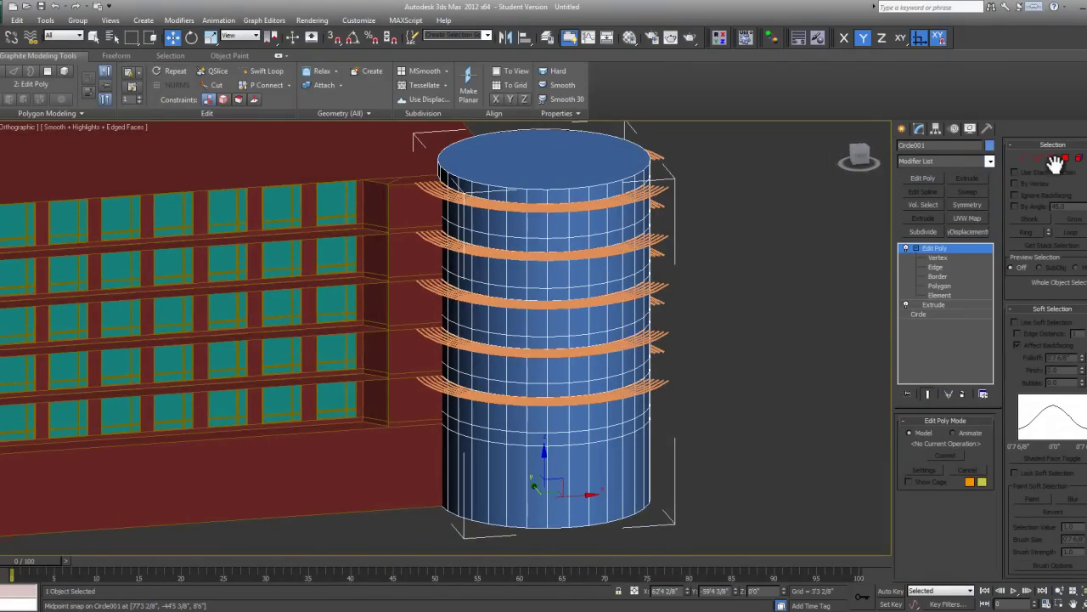
alt+middle_drag(779, 389, 702, 417)
click(700, 401)
click(597, 456)
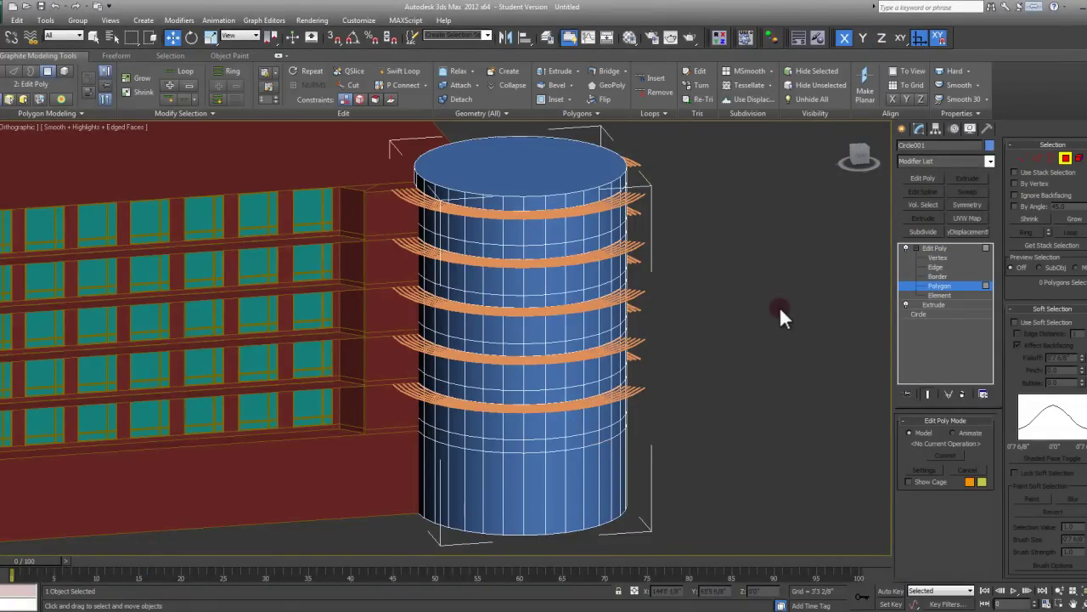
key(ctrl+a)
alt+middle_drag(696, 204, 554, 173)
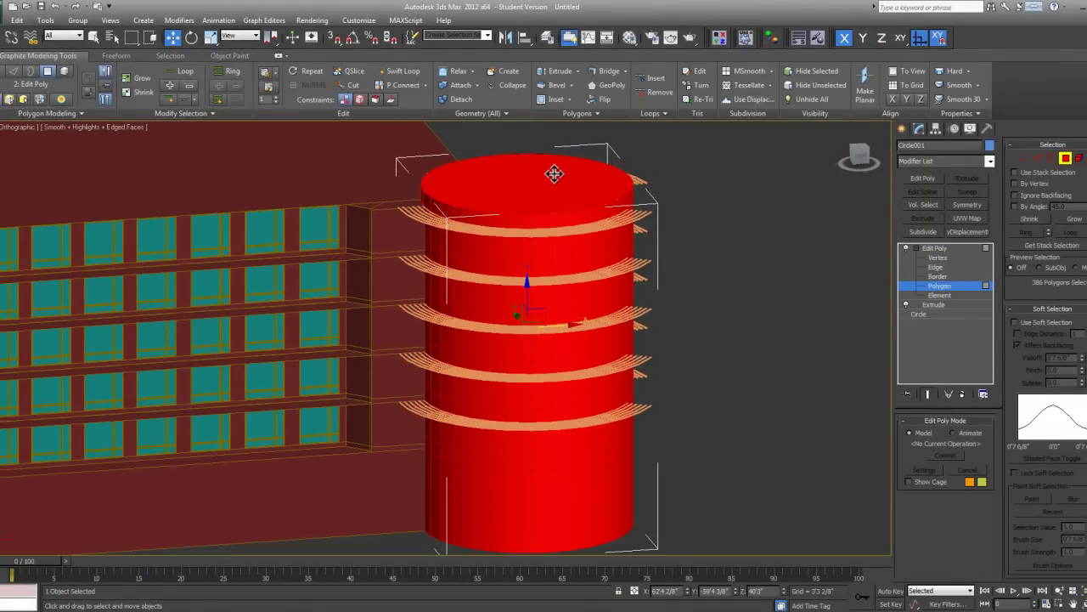
alt+click(554, 176)
alt+middle_drag(600, 274, 578, 422)
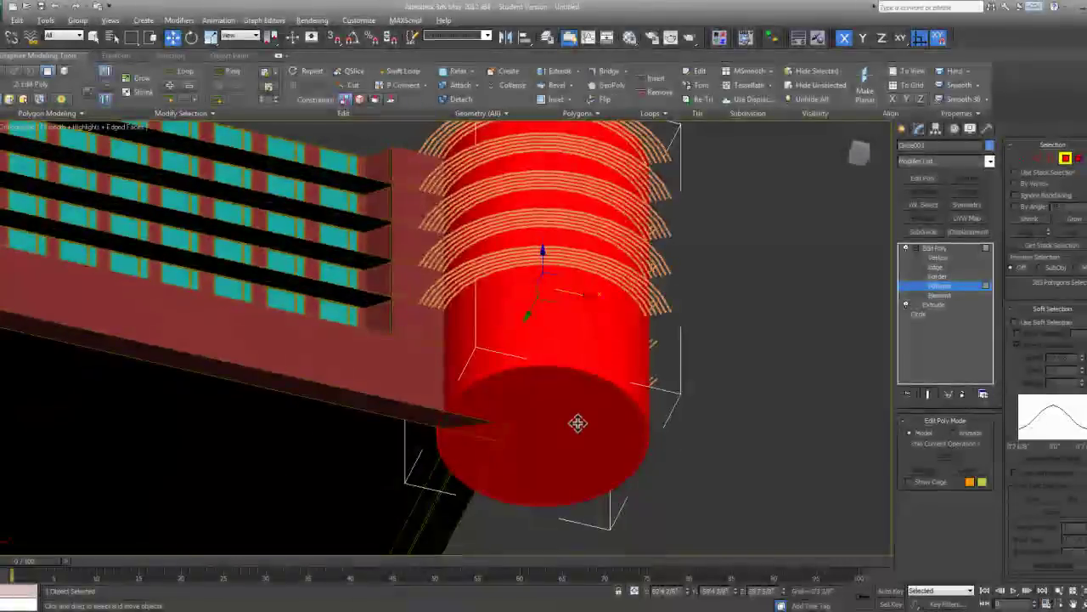
alt+click(577, 423)
alt+middle_drag(650, 283, 650, 322)
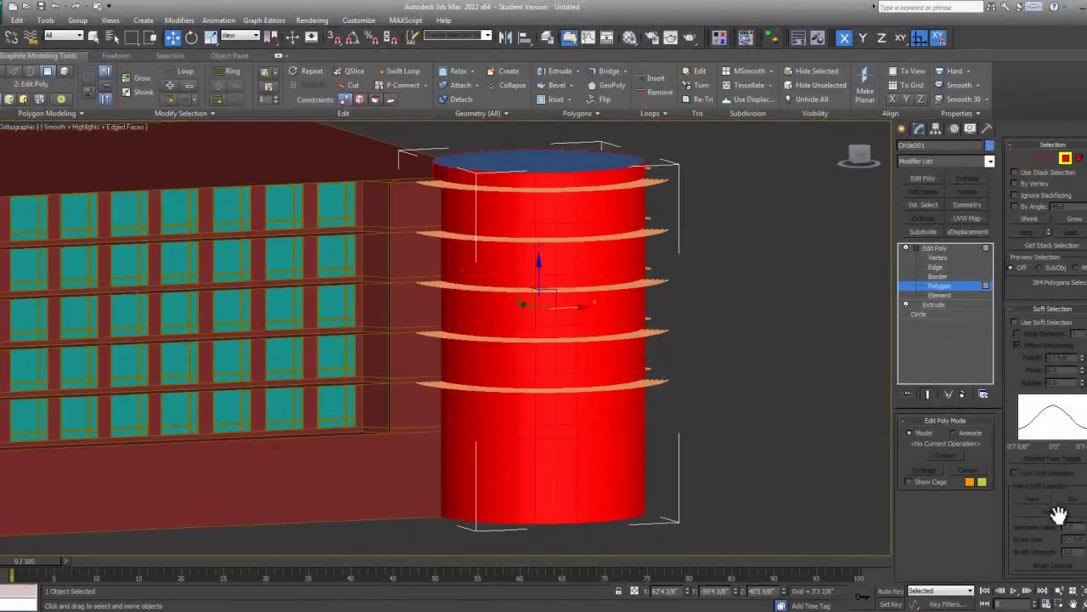
Leave polygon editing and assign the Multi/Sub-Object Material #1 to the whole tower cylinder
scroll(1072, 492, down, 6)
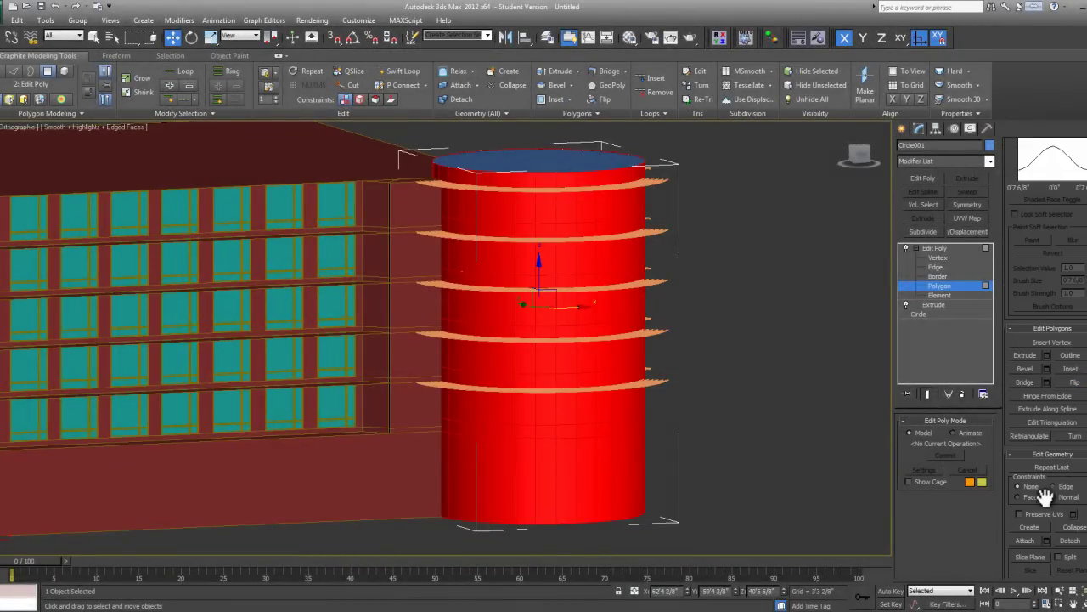
scroll(1009, 164, up, 5)
click(943, 287)
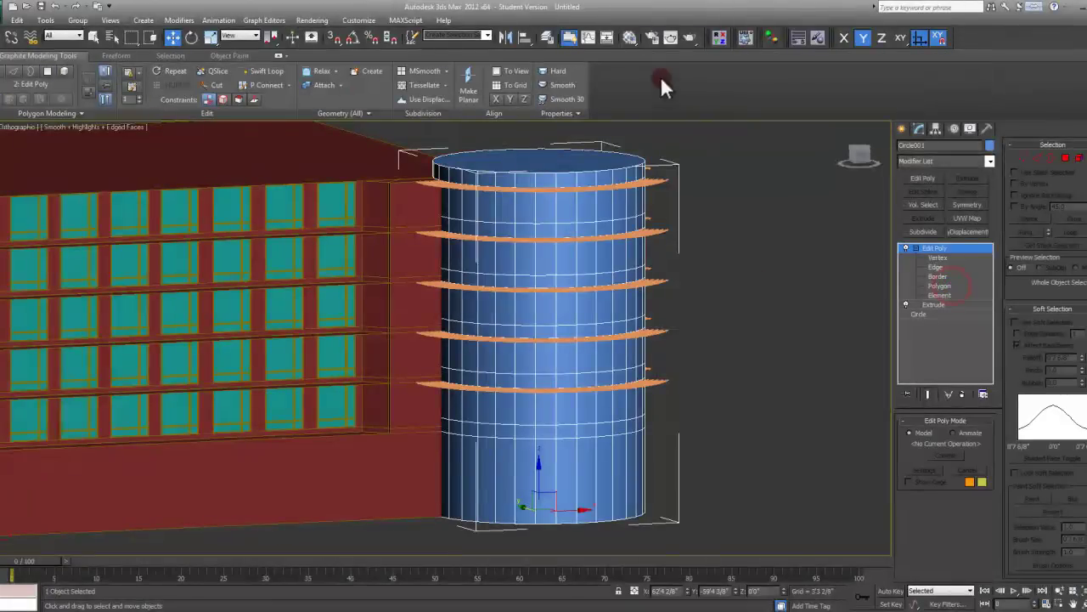
click(628, 38)
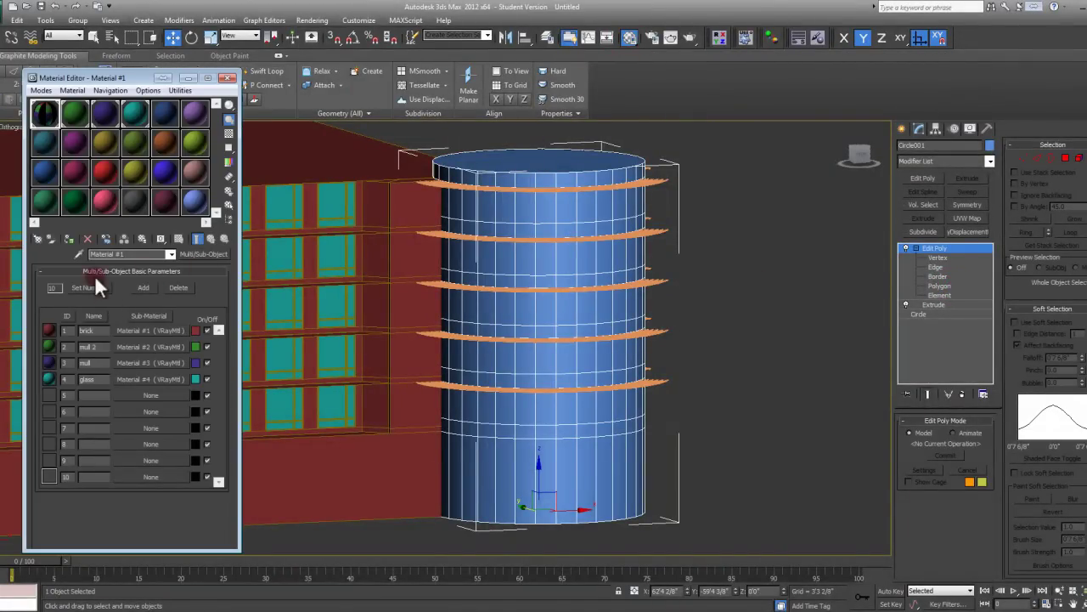
click(71, 239)
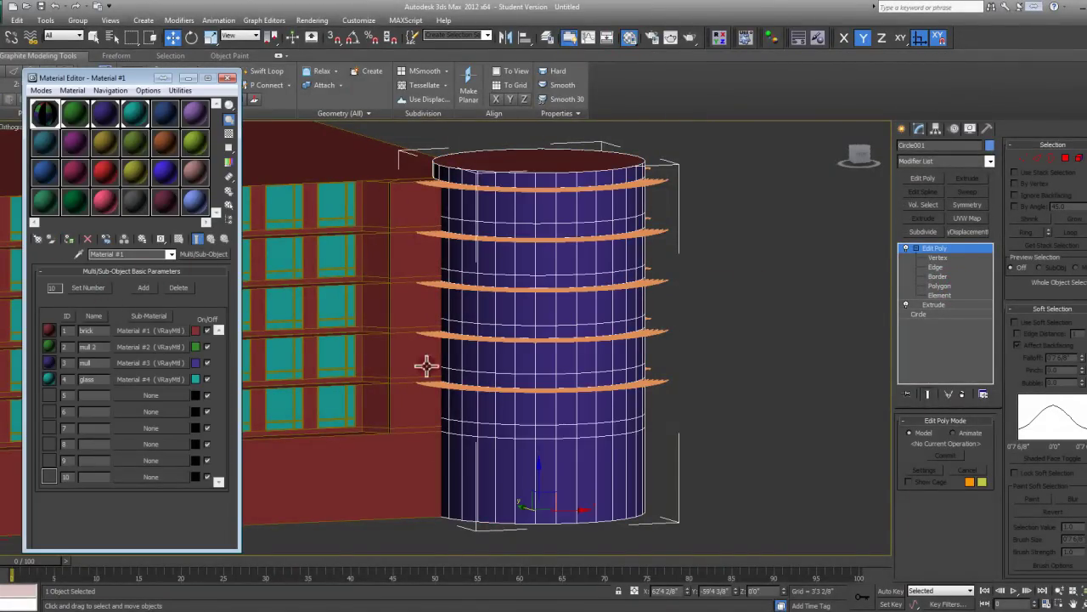
click(226, 77)
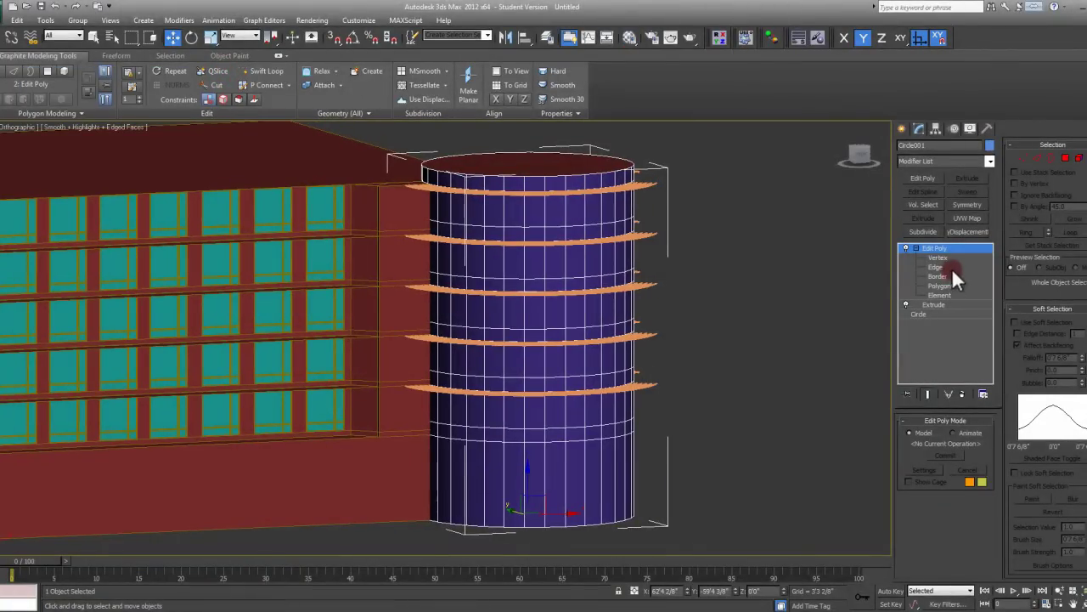
Select all of the tower cylinder's polygons and set their material ID to 4 (glass)
click(1065, 158)
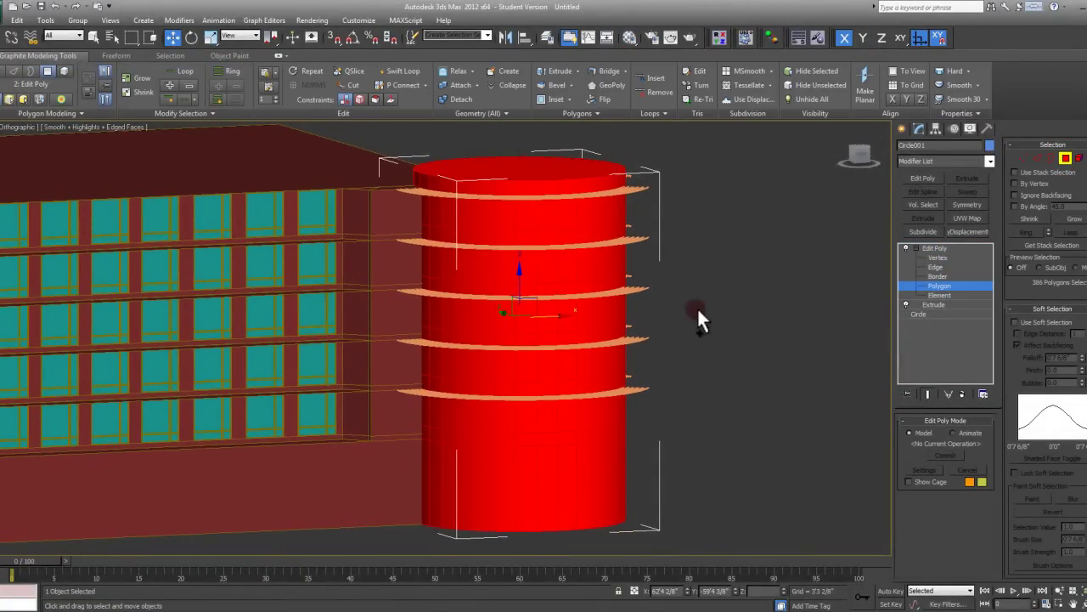
scroll(1040, 381, down, 10)
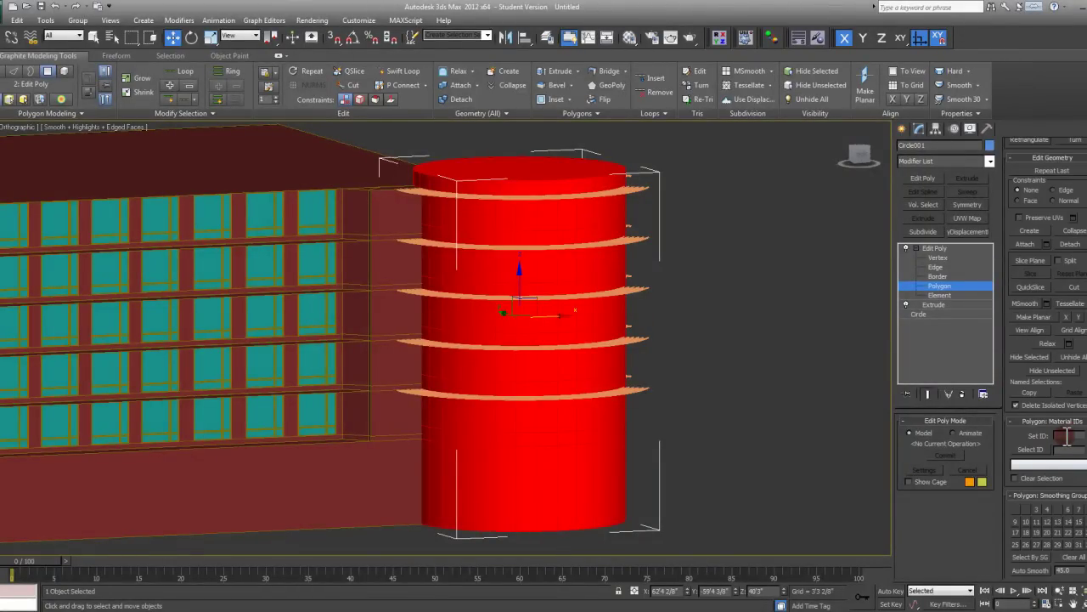
scroll(1059, 197, up, 4)
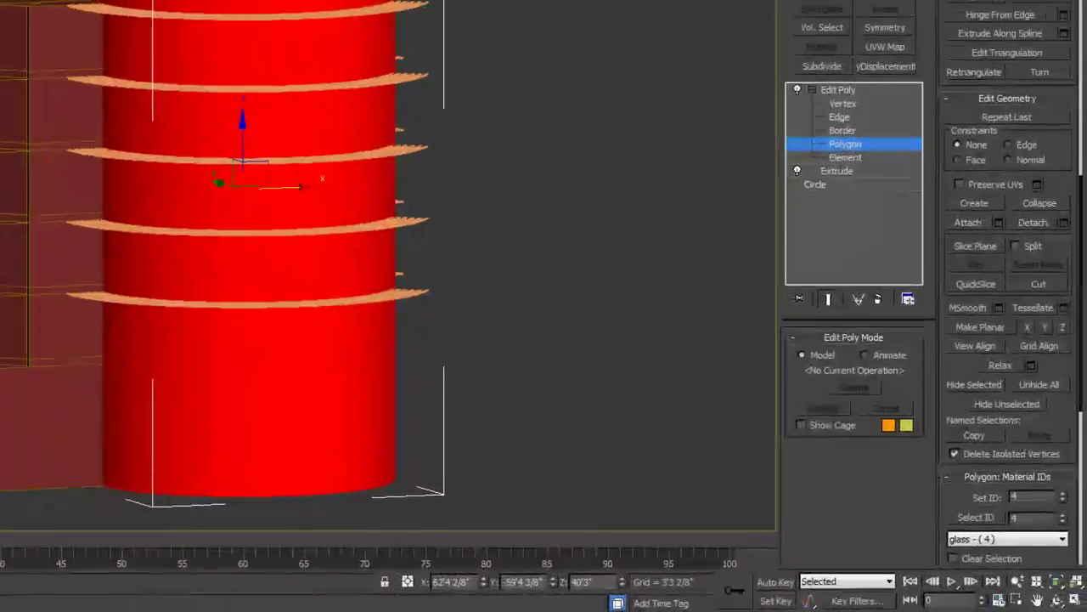
middle_drag(345, 144, 341, 58)
middle_drag(306, 226, 310, 290)
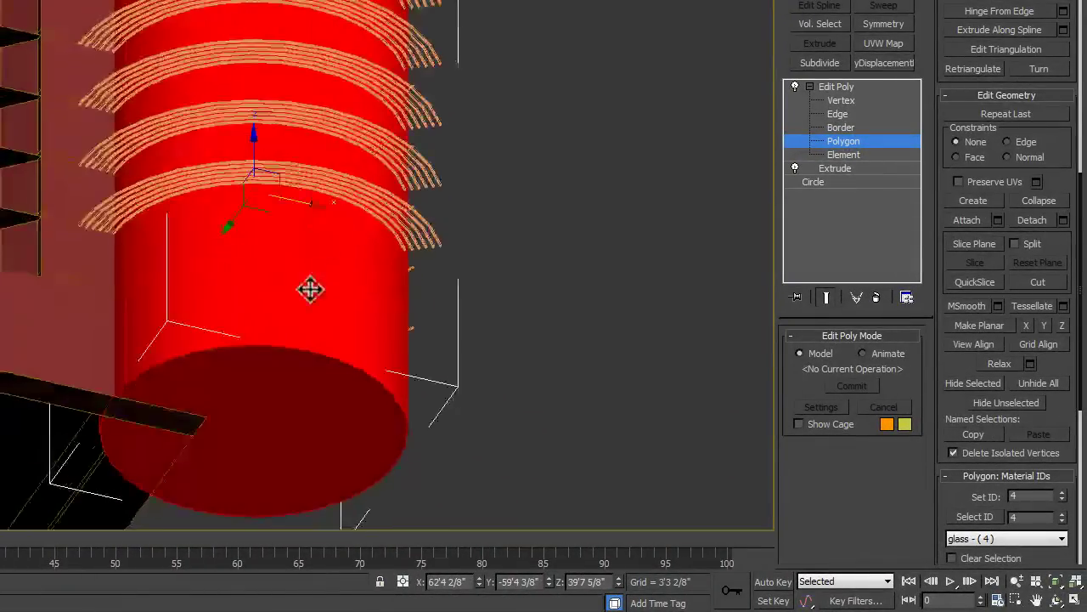
alt+middle_drag(274, 400, 330, 347)
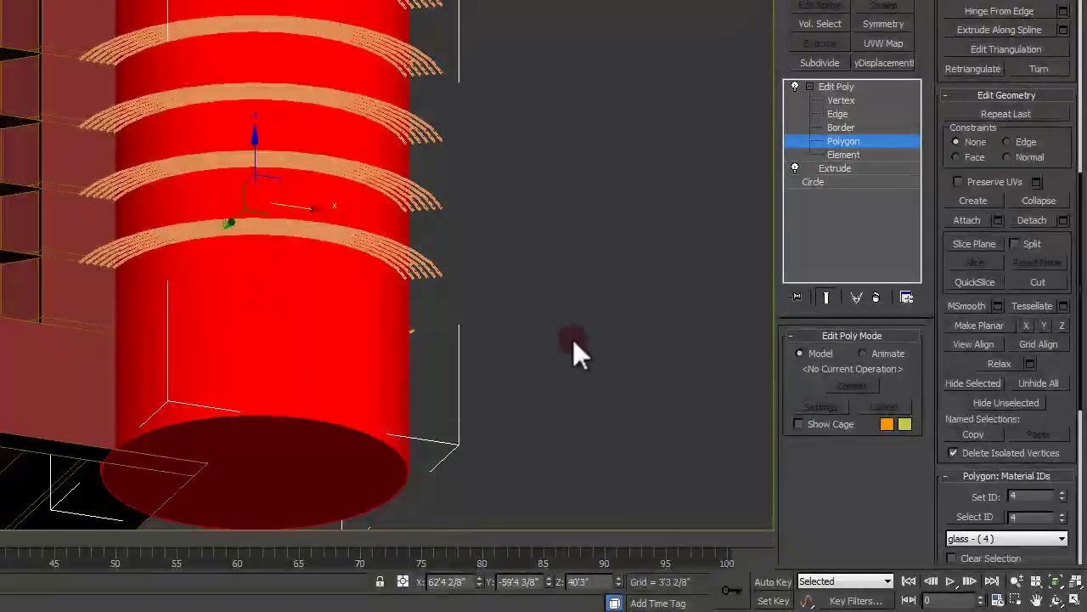
Set the material ID of all tower polygons to 2 (mull 2) and remove the end caps from the selection
text(2)
key(Return)
alt+middle_drag(374, 398, 399, 158)
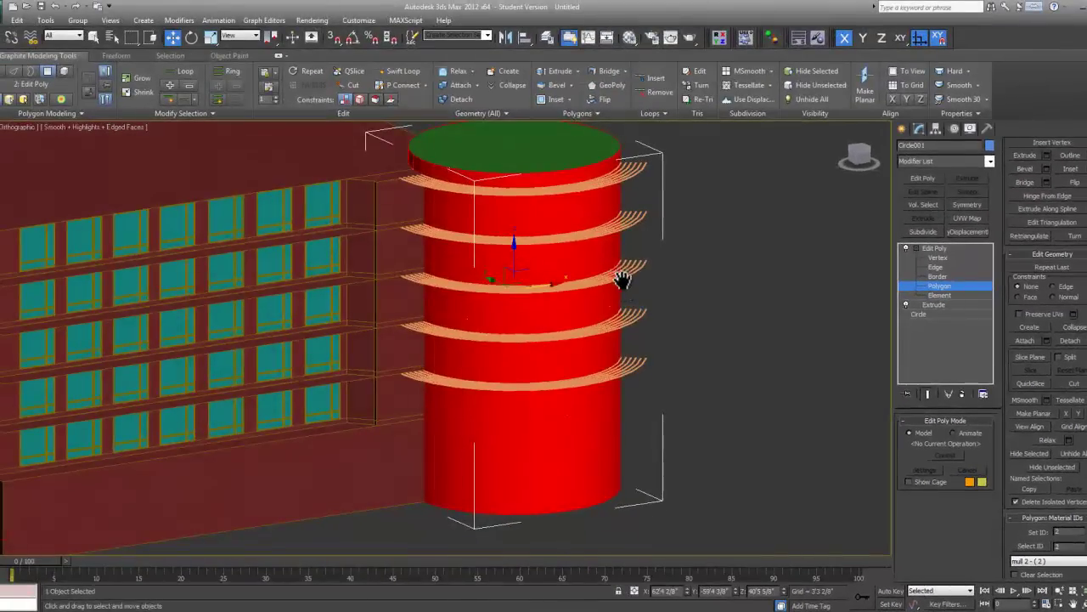
Inset the tower's side polygons individually, using the By Polygon option with an amount of 1.25"
scroll(289, 247, up, 8)
scroll(300, 255, down, 8)
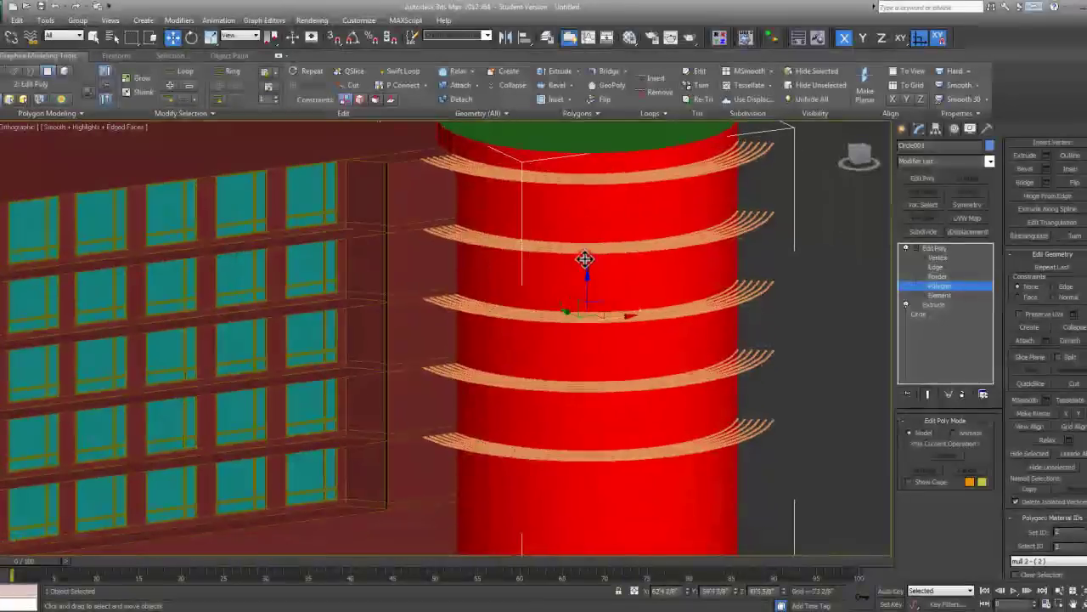
click(568, 106)
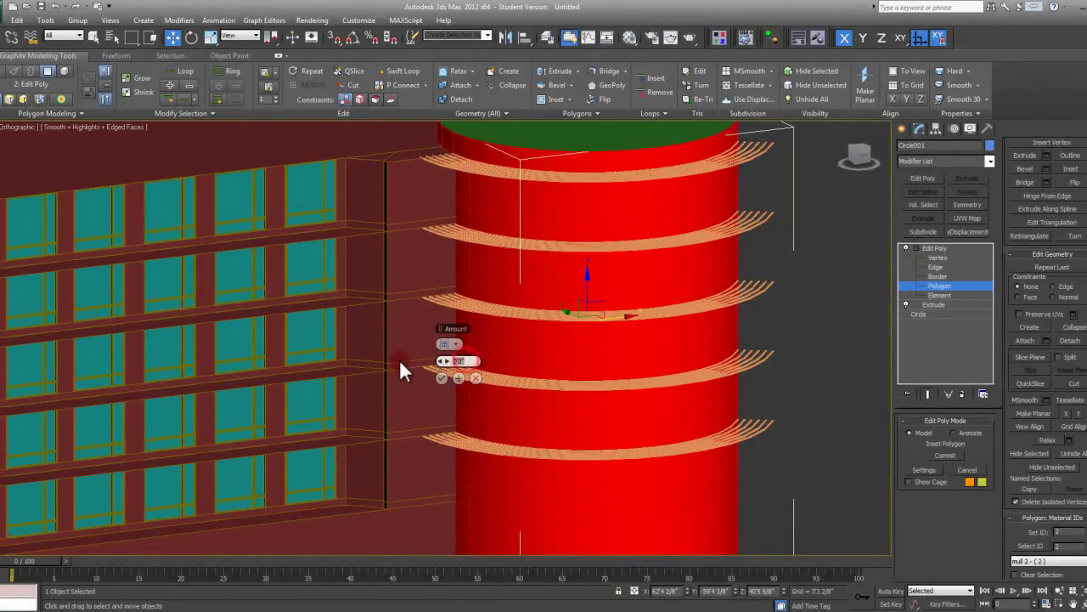
click(451, 343)
click(459, 364)
text(1.25)
key(Return)
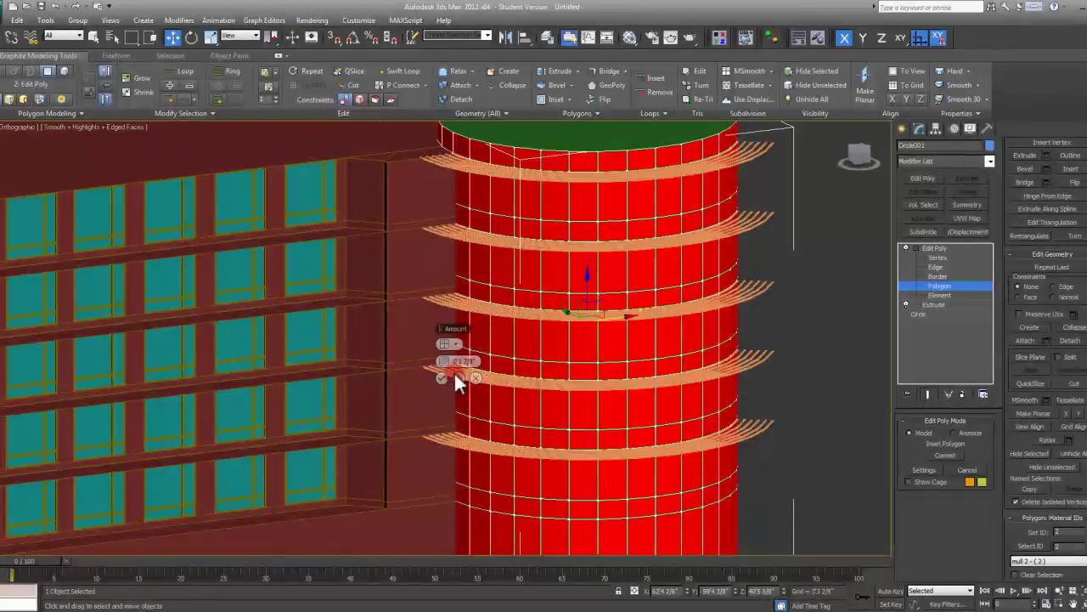
scroll(454, 379, up, 3)
click(443, 378)
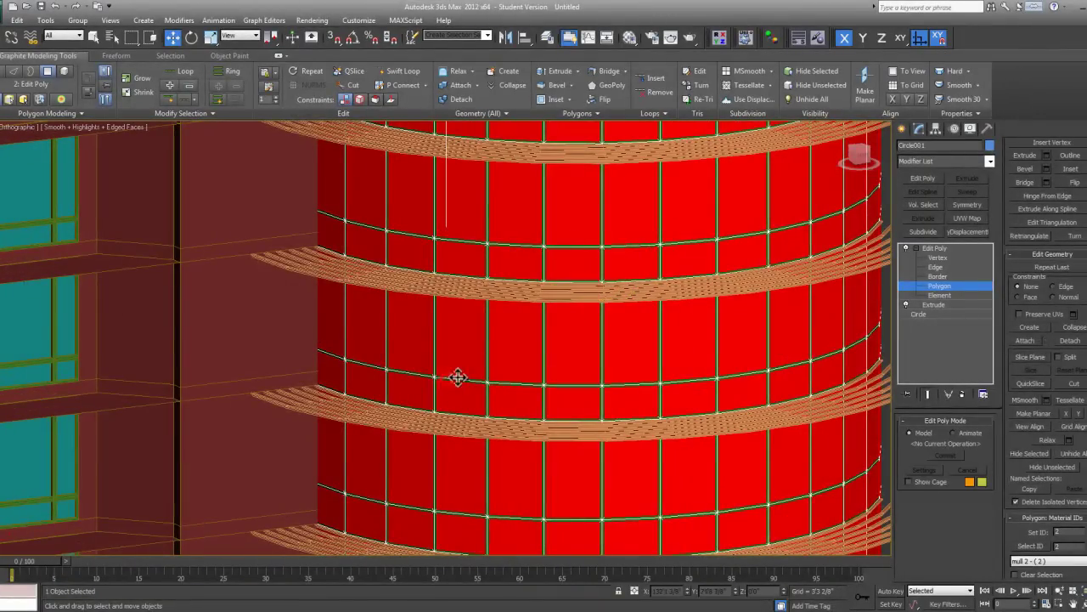
Extrude the tower's inset side panels inward with a height of -3"
middle_drag(590, 330, 580, 332)
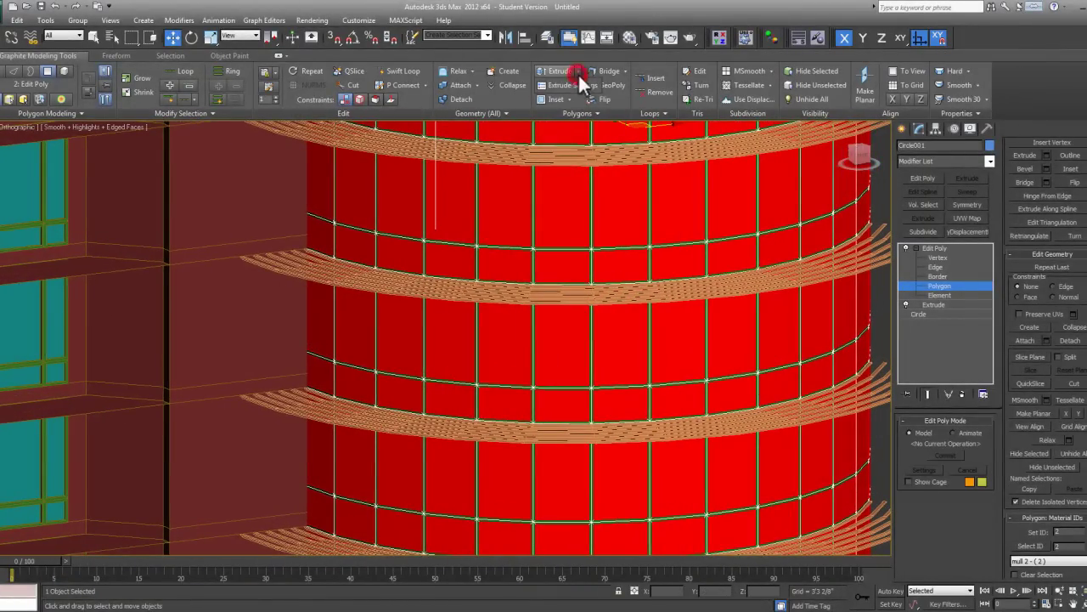
click(576, 73)
right_click(469, 360)
click(480, 375)
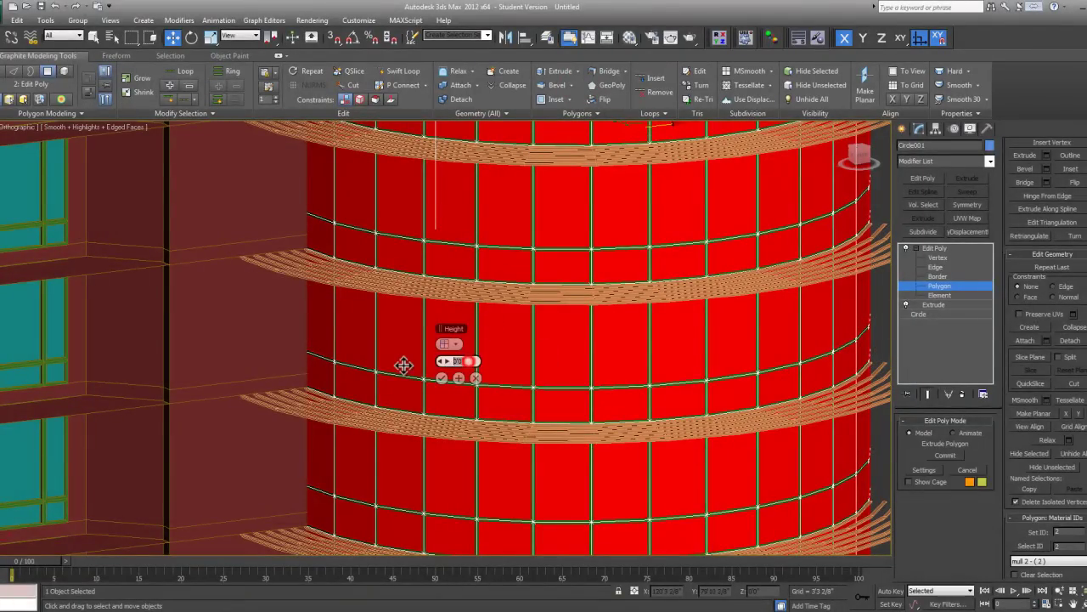
text(-3)
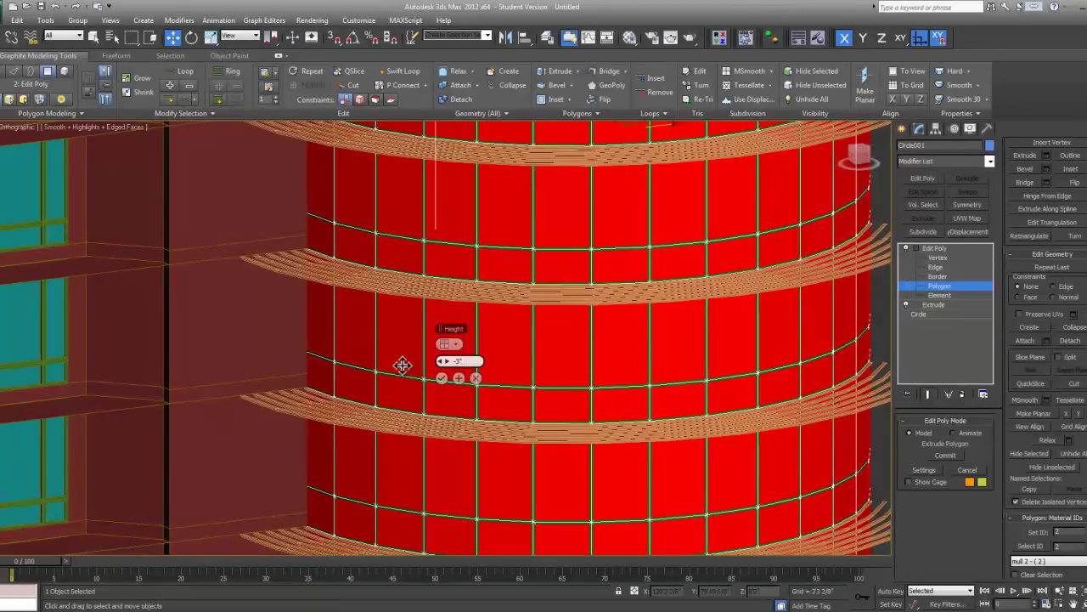
key(Return)
alt+middle_drag(571, 383, 490, 420)
scroll(494, 385, down, 2)
scroll(485, 388, up, 5)
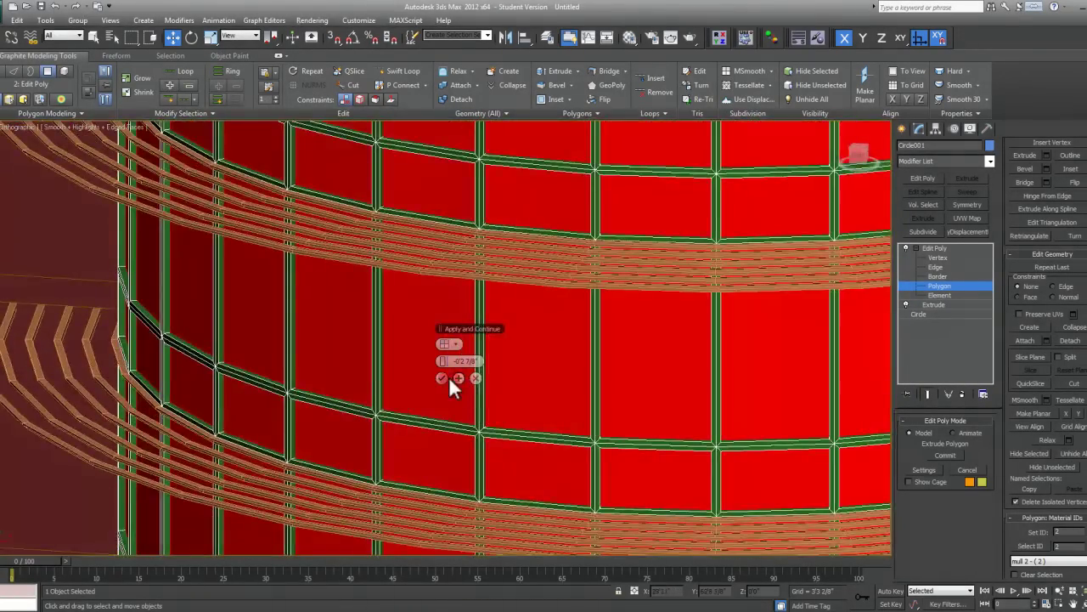
click(444, 378)
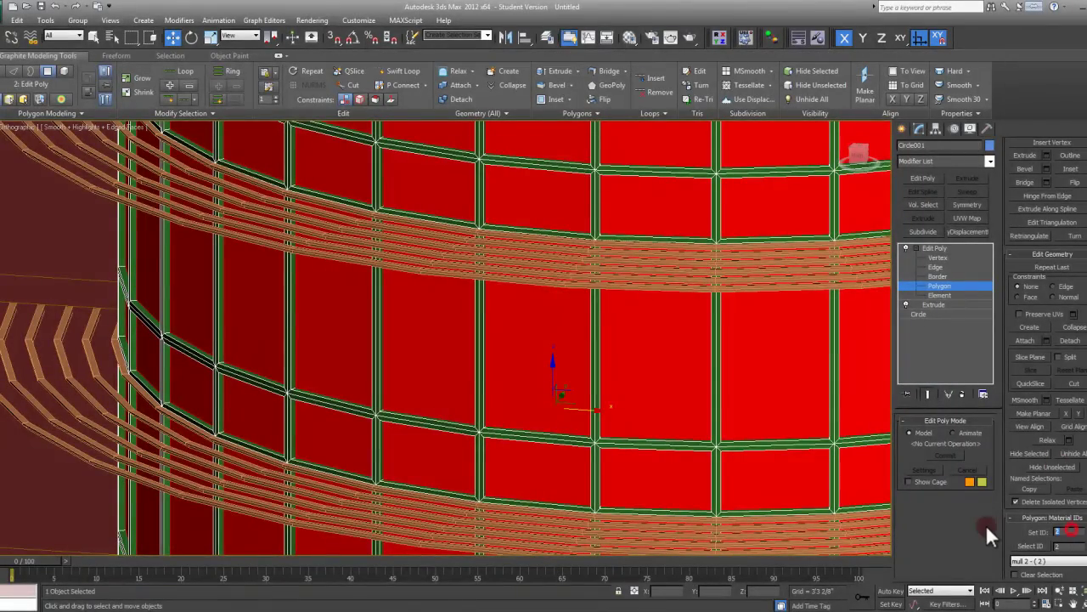
Set the material ID of the recessed tower panels to 4 (glass)
text(4)
key(Return)
alt+middle_drag(635, 363, 600, 417)
scroll(607, 317, down, 4)
Select the tower's end caps, check the sub-material list and set their material ID to 3 (mull)
click(655, 204)
scroll(646, 245, down, 5)
alt+middle_drag(651, 384, 651, 250)
click(643, 317)
alt+middle_drag(699, 305, 694, 348)
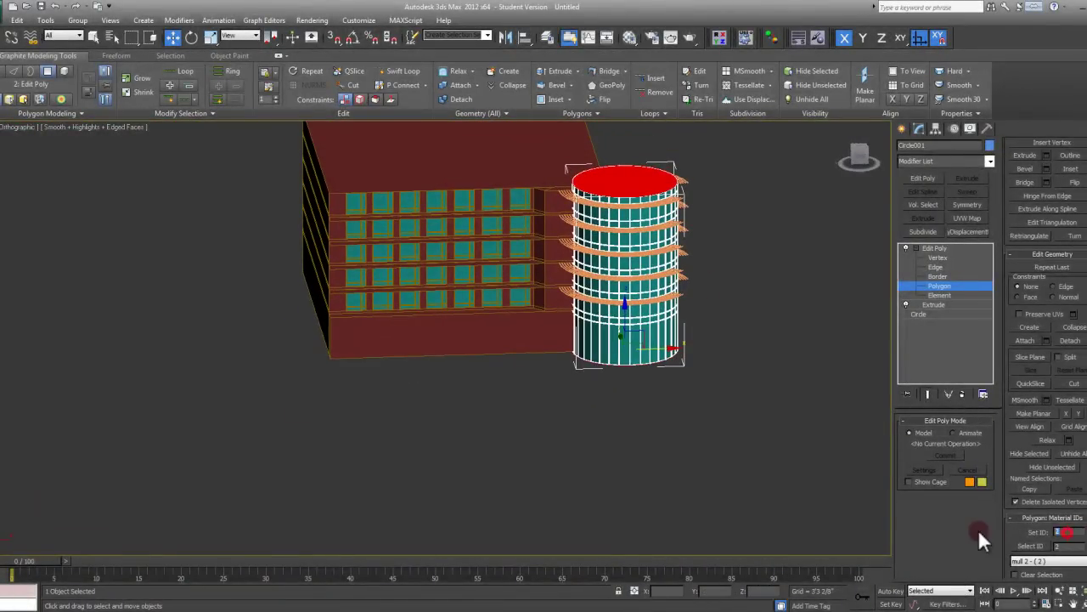
text(2)
click(629, 37)
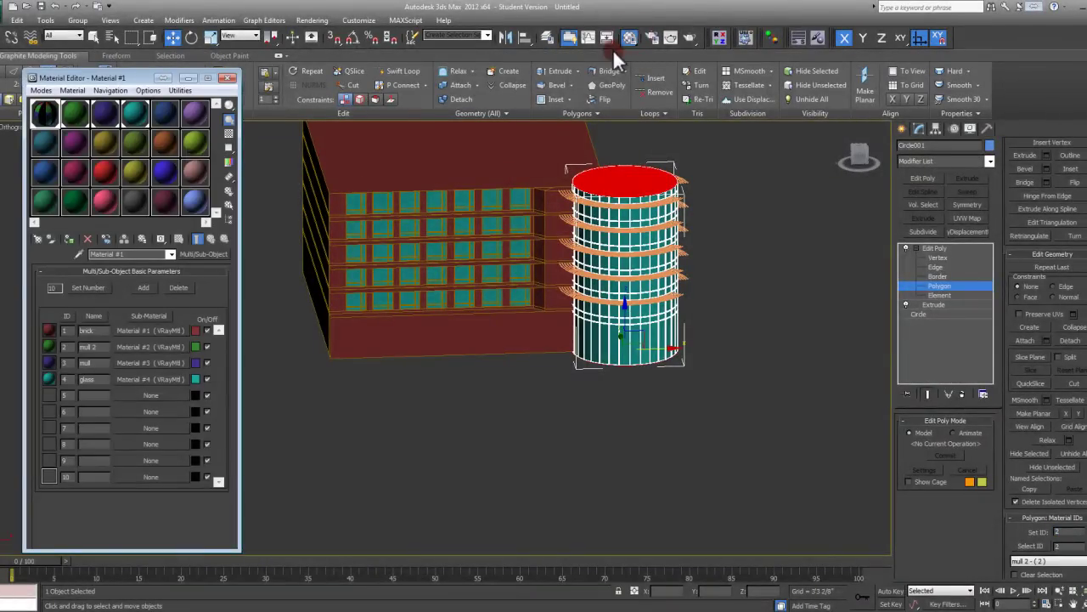
click(228, 77)
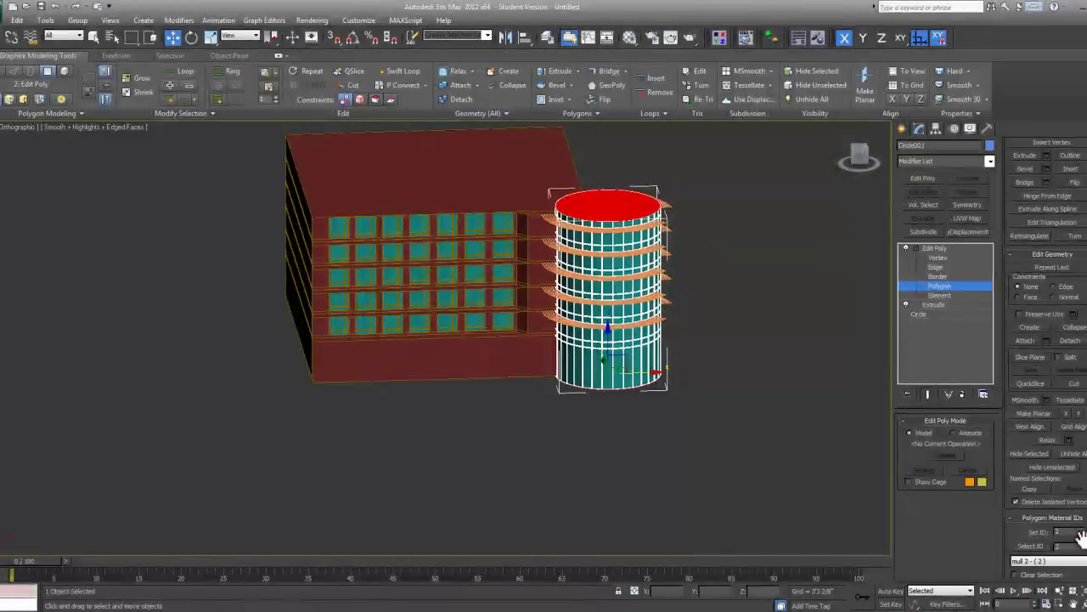
click(774, 415)
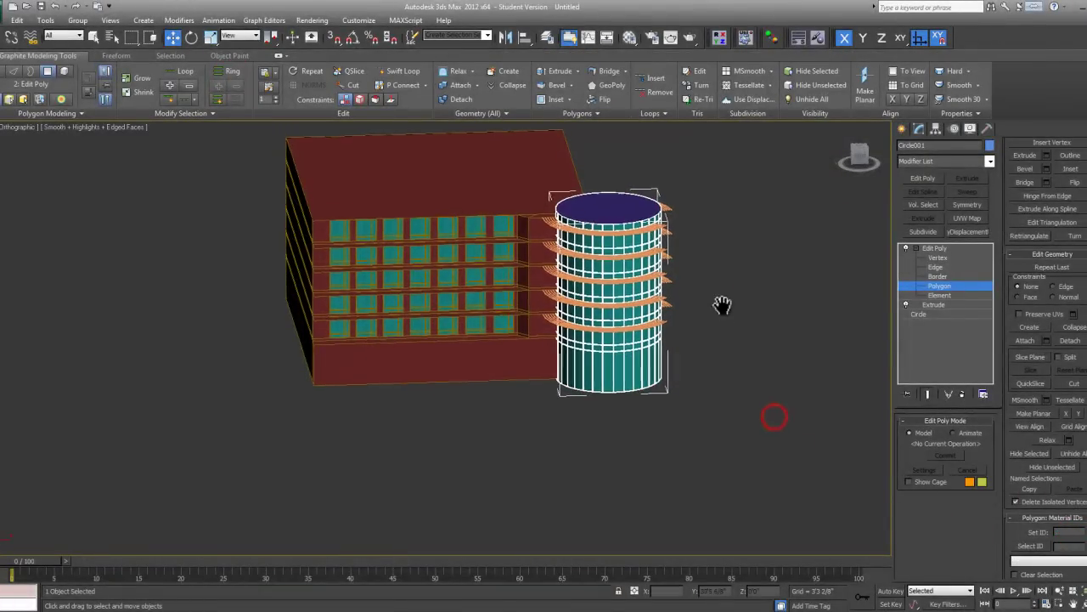
Examine the building and tower materials from several sides with edged faces hidden
alt+middle_drag(720, 303, 816, 198)
key(F4)
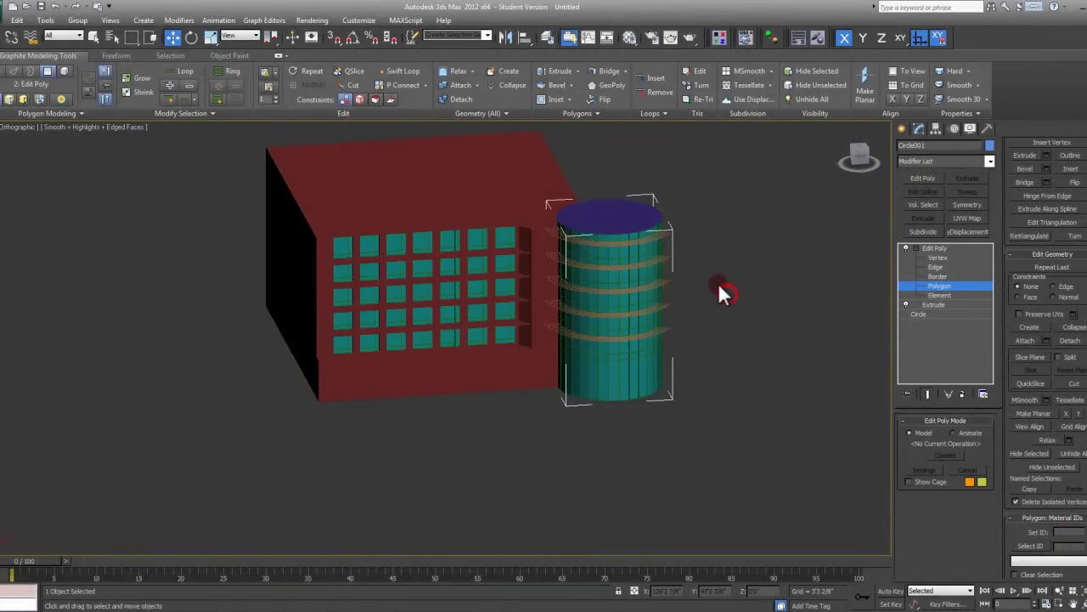
scroll(629, 294, up, 5)
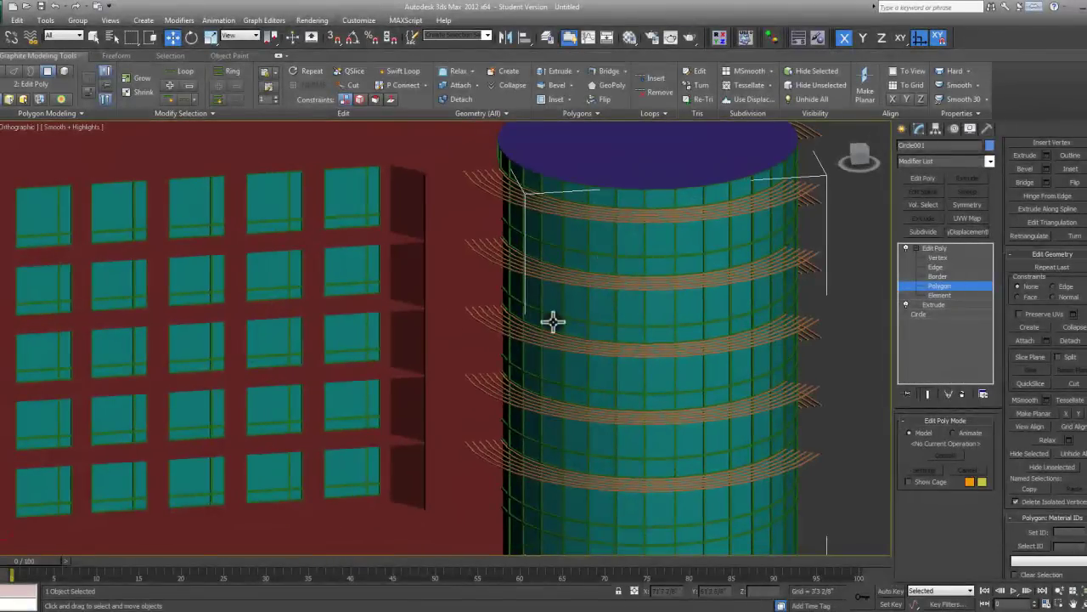
scroll(699, 313, down, 3)
alt+middle_drag(699, 313, 767, 197)
middle_drag(621, 377, 651, 369)
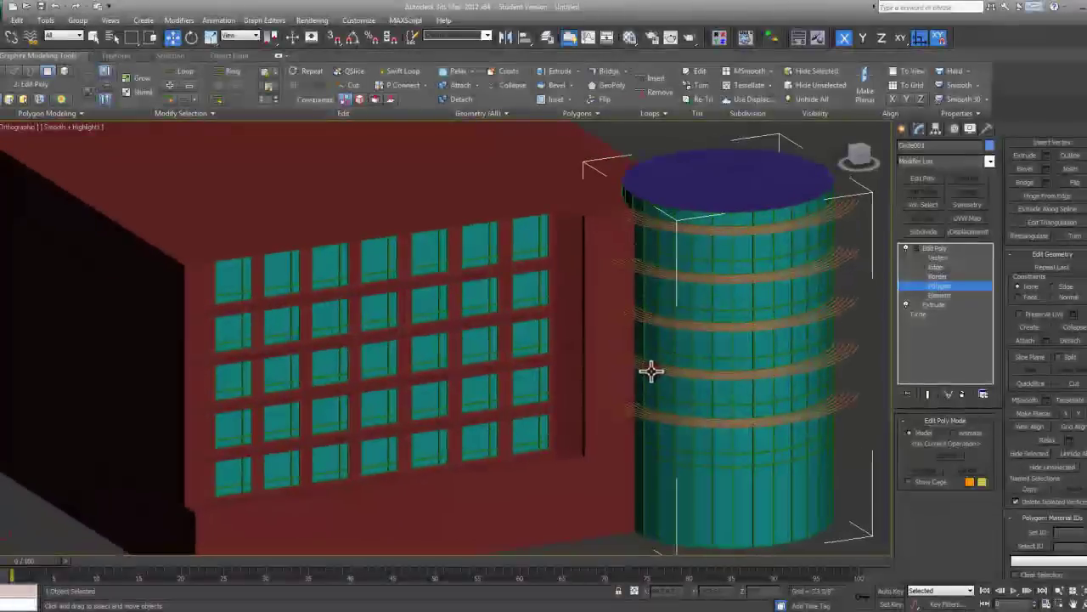
alt+middle_drag(306, 418, 374, 374)
scroll(488, 345, down, 3)
alt+middle_drag(487, 345, 300, 385)
scroll(490, 357, up, 4)
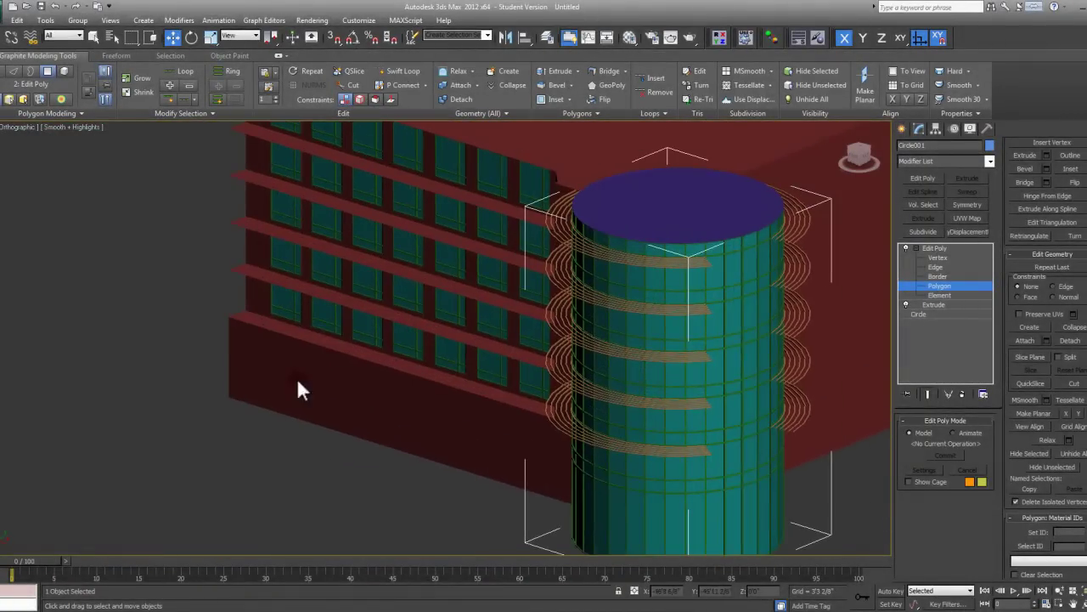
scroll(523, 444, down, 2)
scroll(510, 435, down, 2)
alt+middle_drag(487, 431, 669, 345)
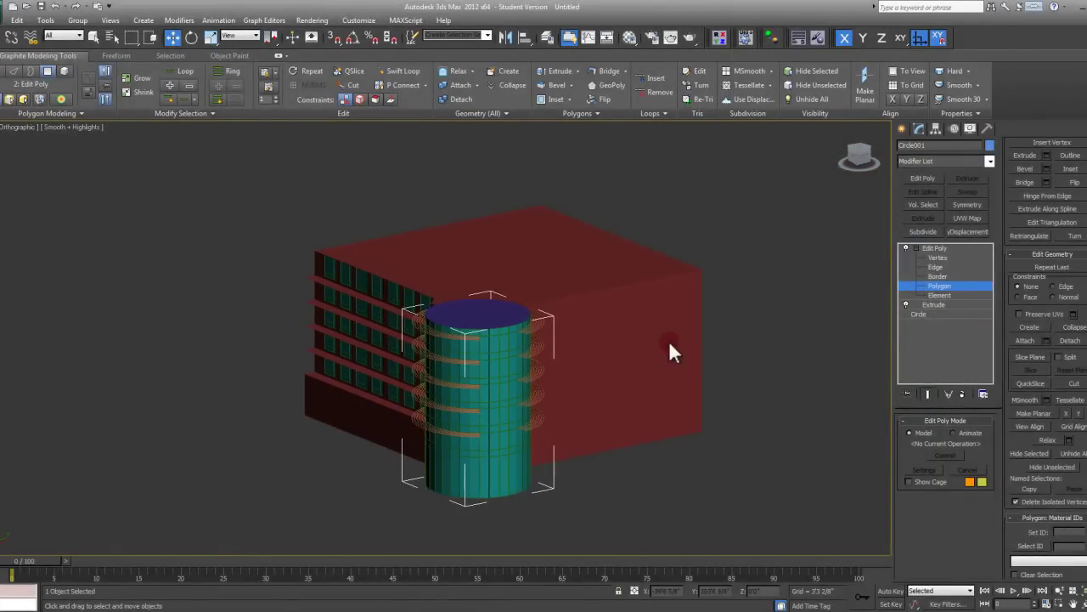
alt+middle_drag(648, 290, 632, 340)
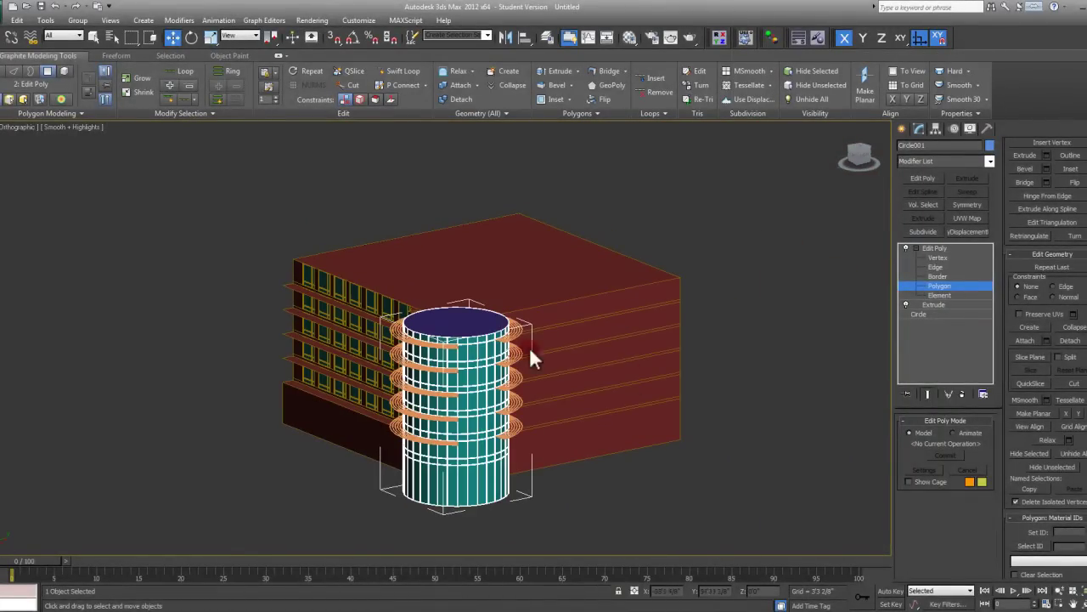
Leave the tower's polygon editing, select the top storey and show it in a straight side view
click(962, 283)
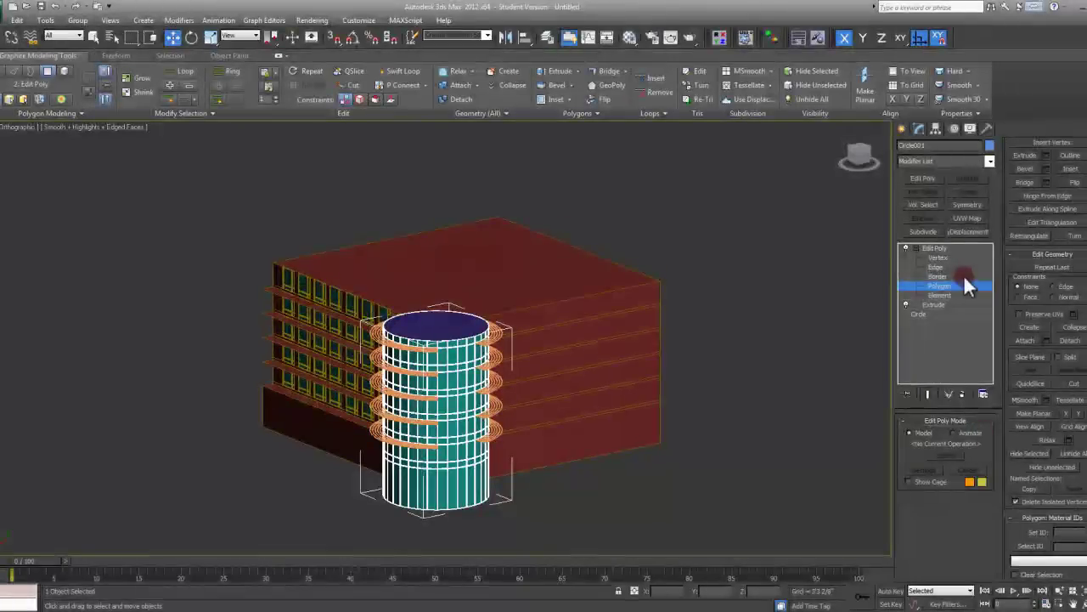
click(607, 302)
middle_drag(609, 302, 570, 303)
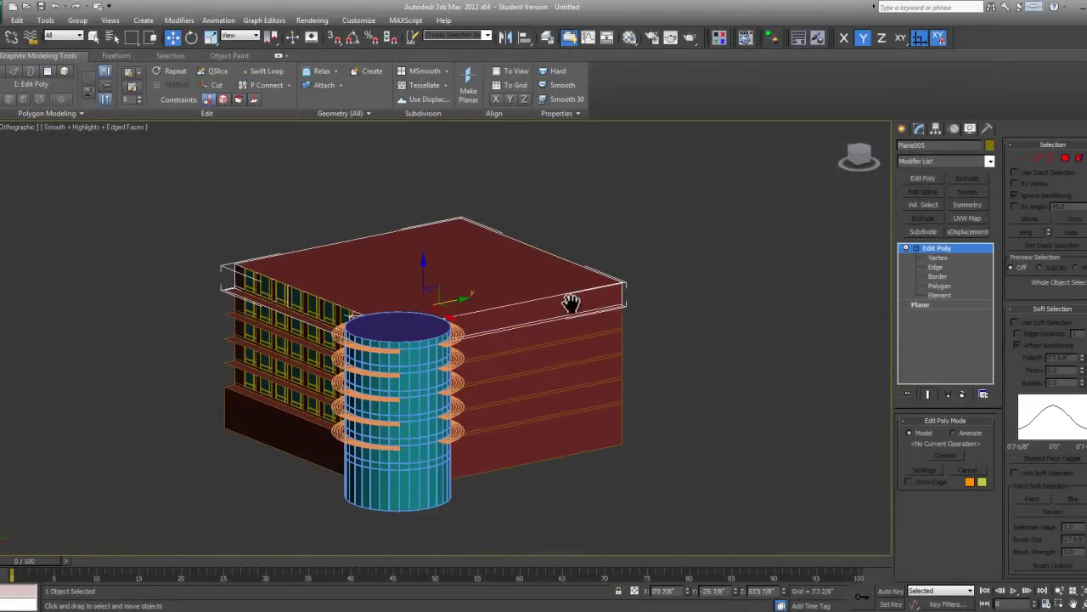
key(f)
key(z)
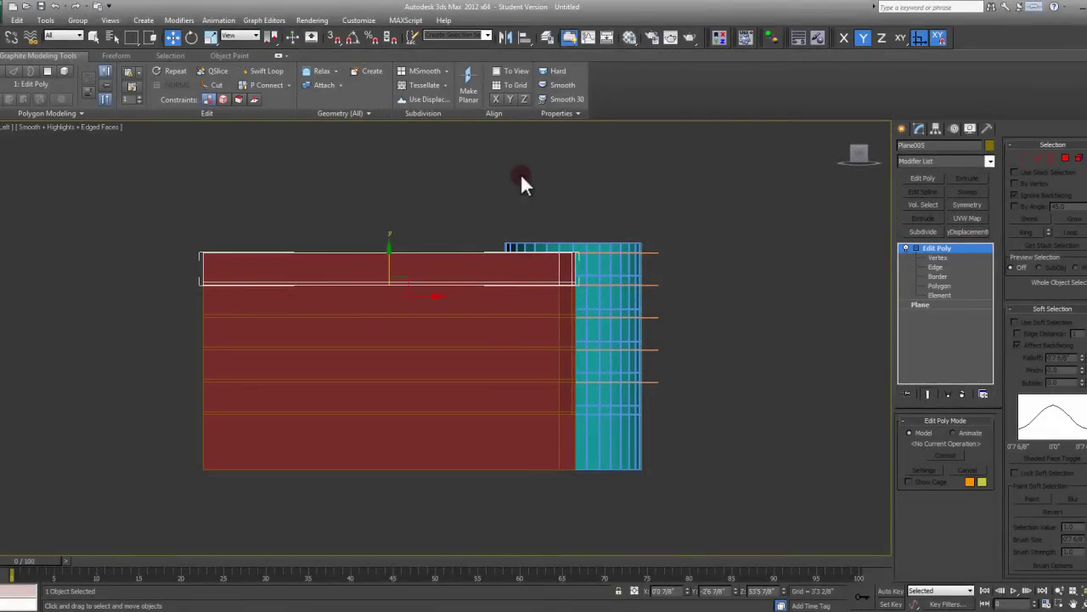
Cut three vertical slices across the top storey's blank side wall with QuickSlice in edge editing
click(1037, 157)
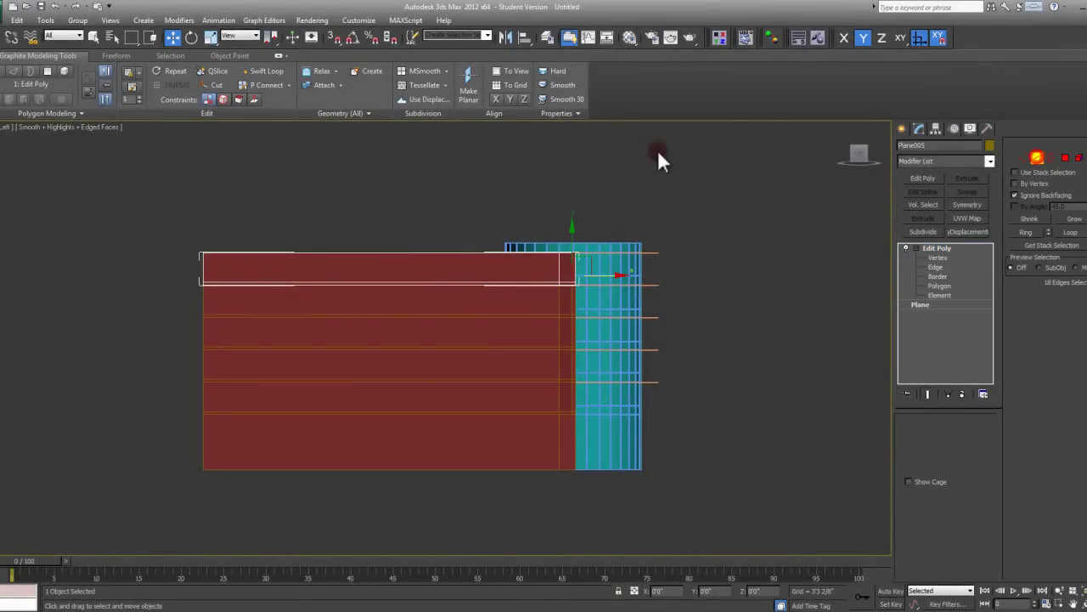
click(351, 71)
drag(289, 195, 289, 255)
click(289, 255)
click(400, 185)
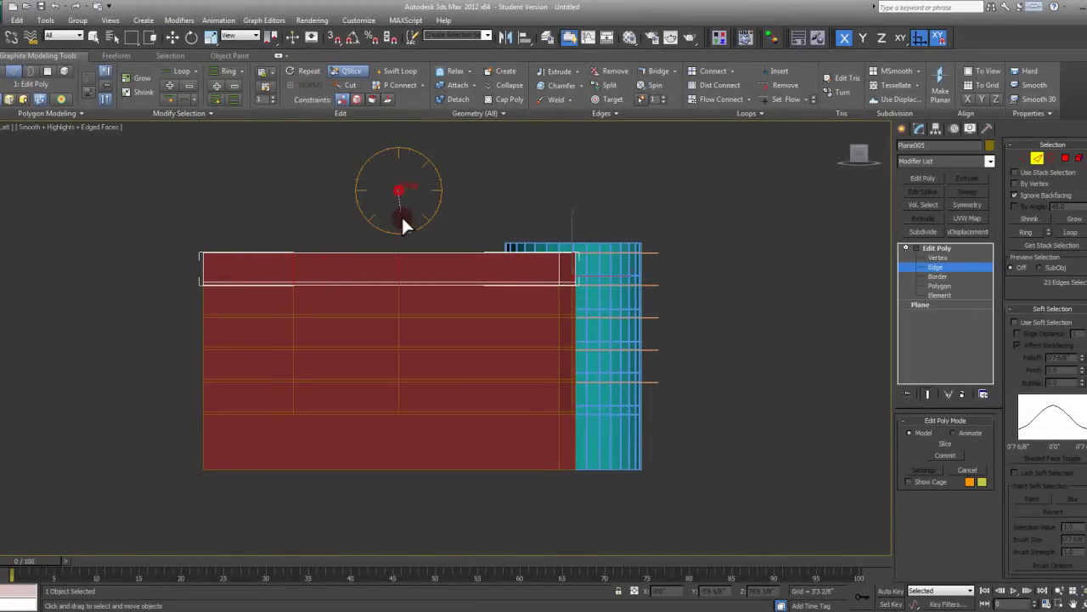
click(401, 221)
click(481, 189)
click(489, 230)
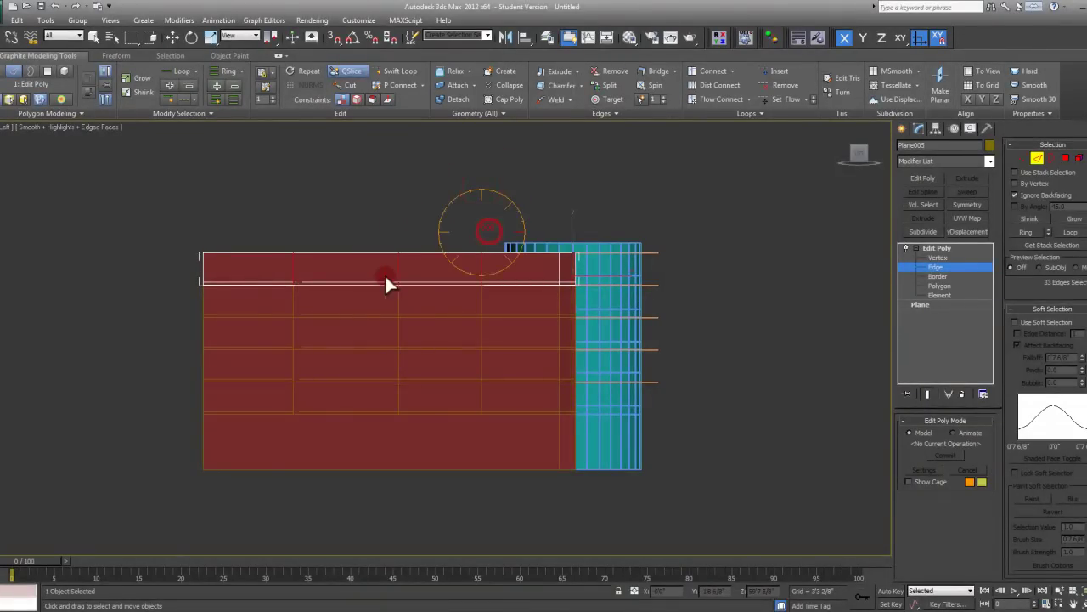
scroll(366, 287, up, 5)
scroll(433, 309, down, 5)
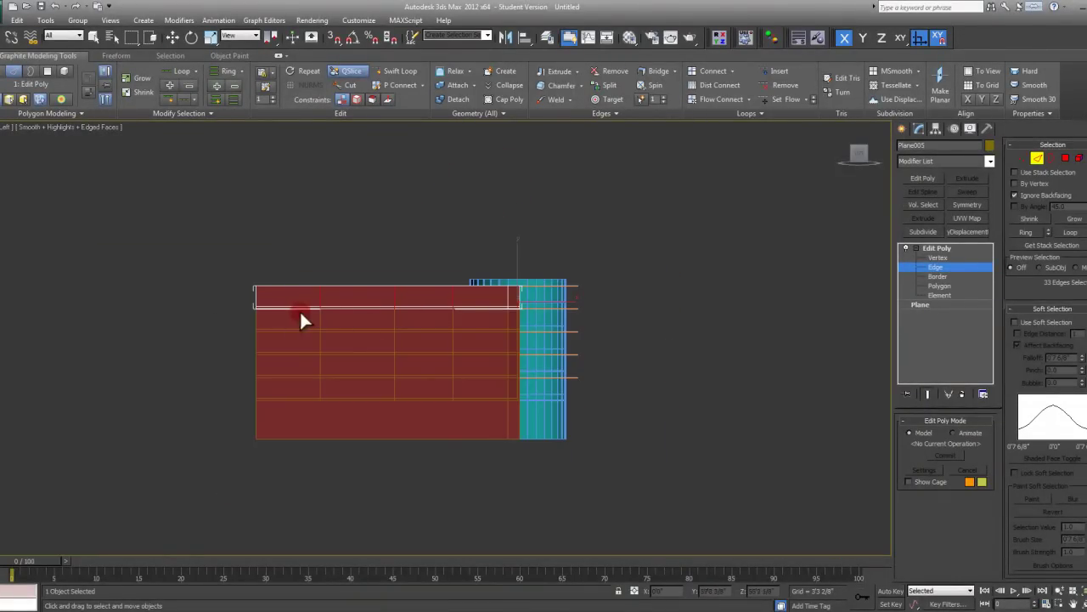
middle_drag(405, 387, 413, 393)
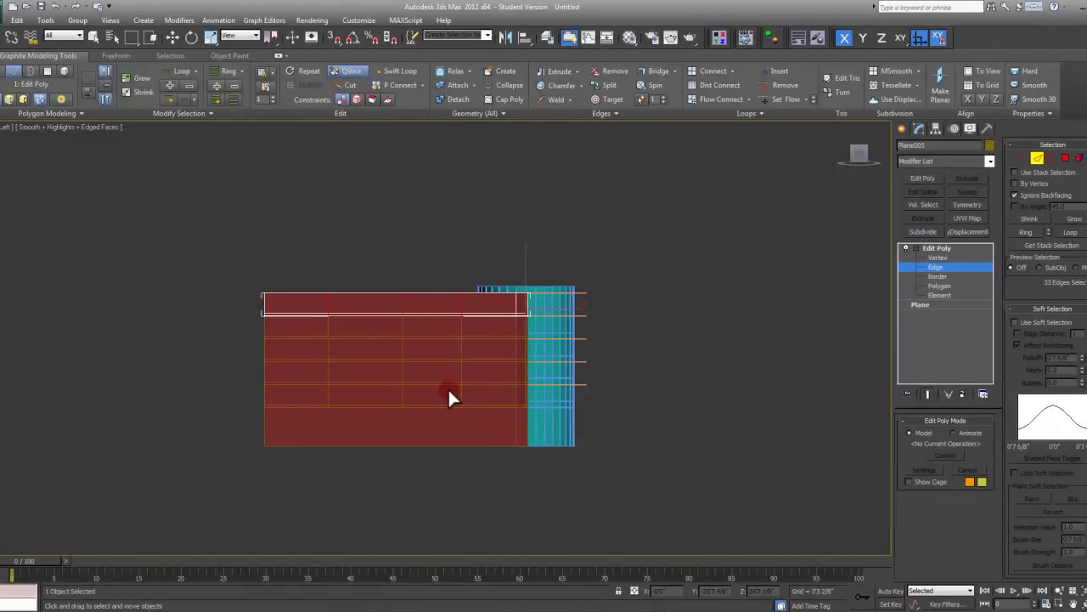
middle_drag(542, 381, 524, 354)
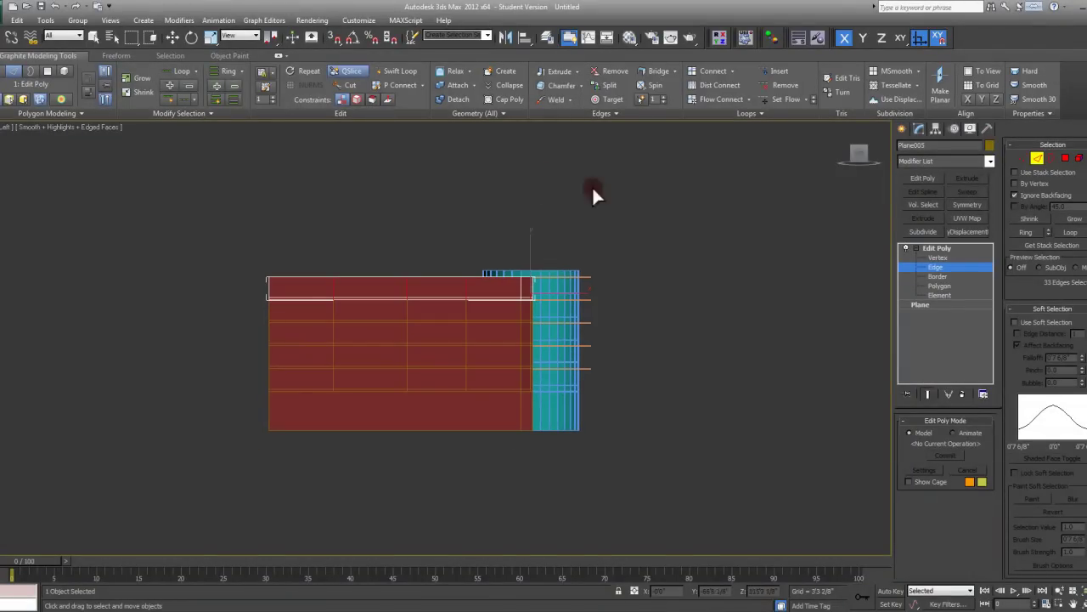
click(1038, 158)
Examine the tower, the blank side wall and the windowed facade in the orthographic view
middle_drag(596, 274, 466, 297)
scroll(475, 310, up, 5)
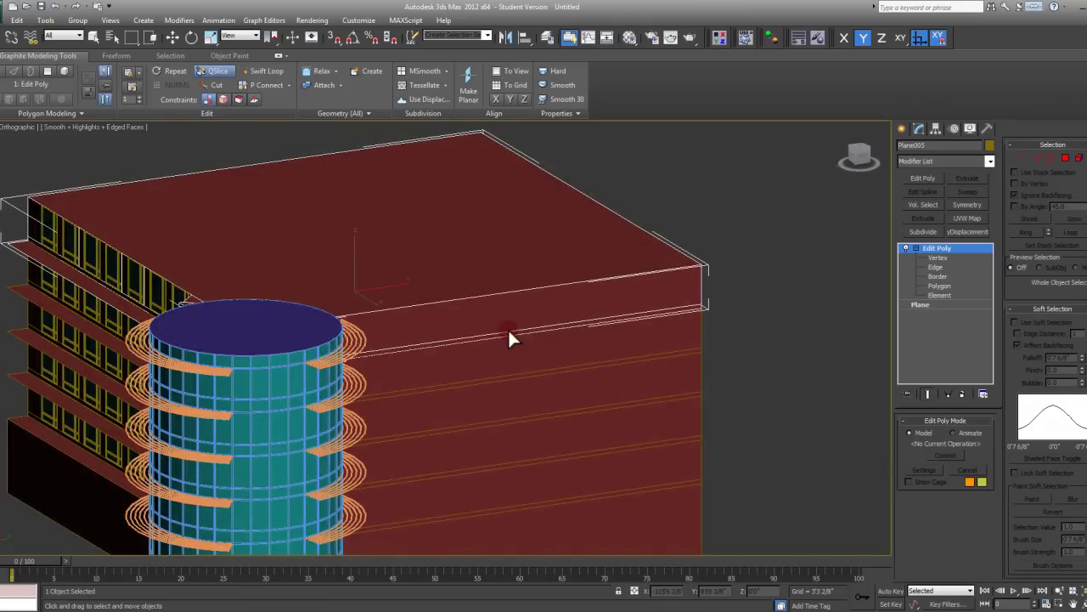
middle_drag(501, 344, 556, 260)
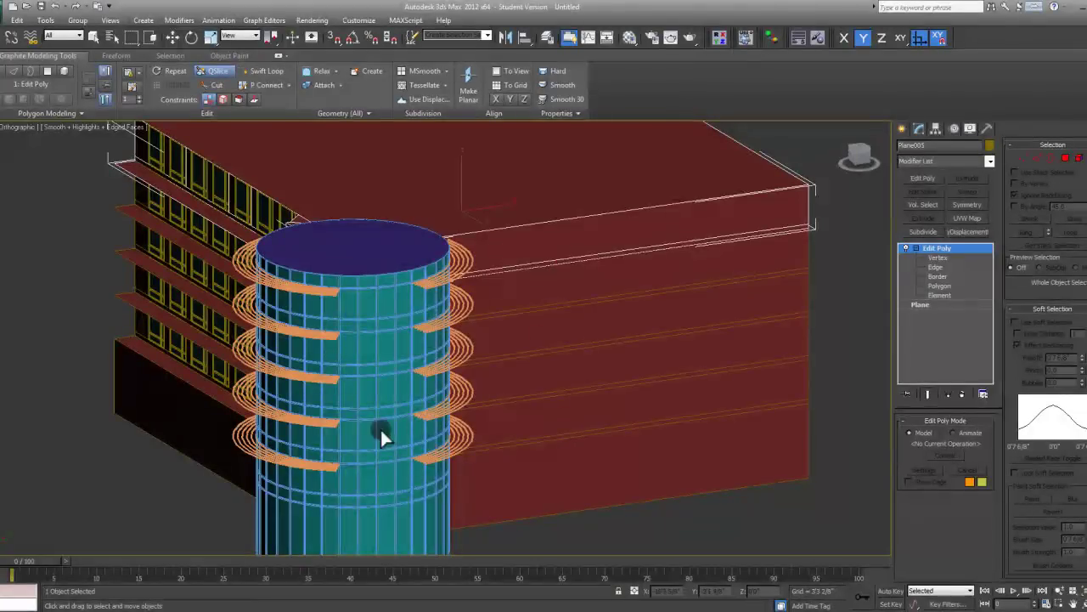
middle_drag(381, 435, 398, 402)
scroll(485, 377, down, 6)
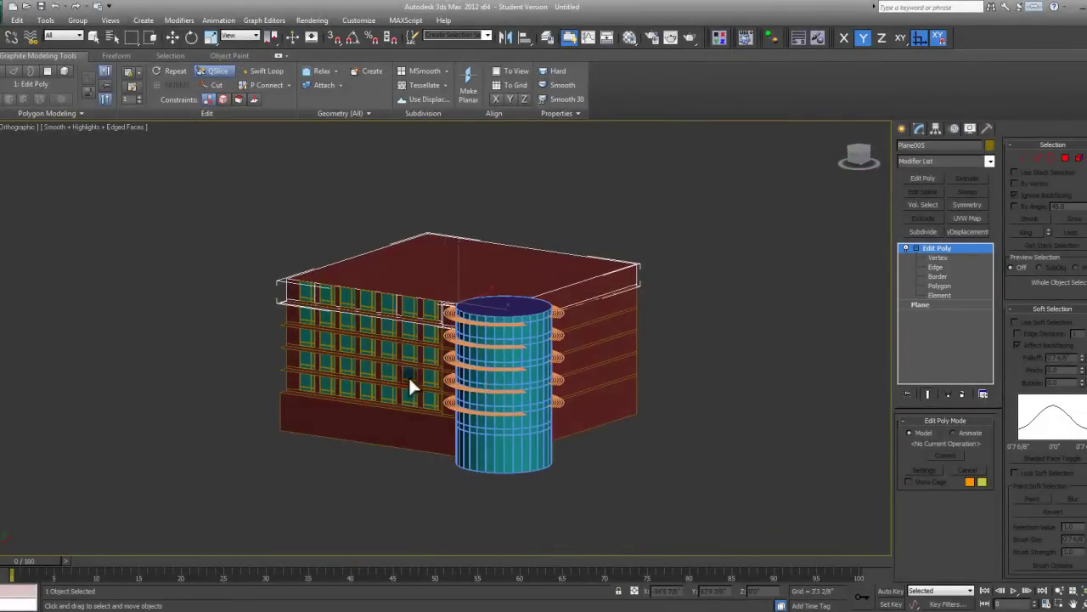
scroll(404, 281, up, 6)
middle_drag(398, 269, 347, 286)
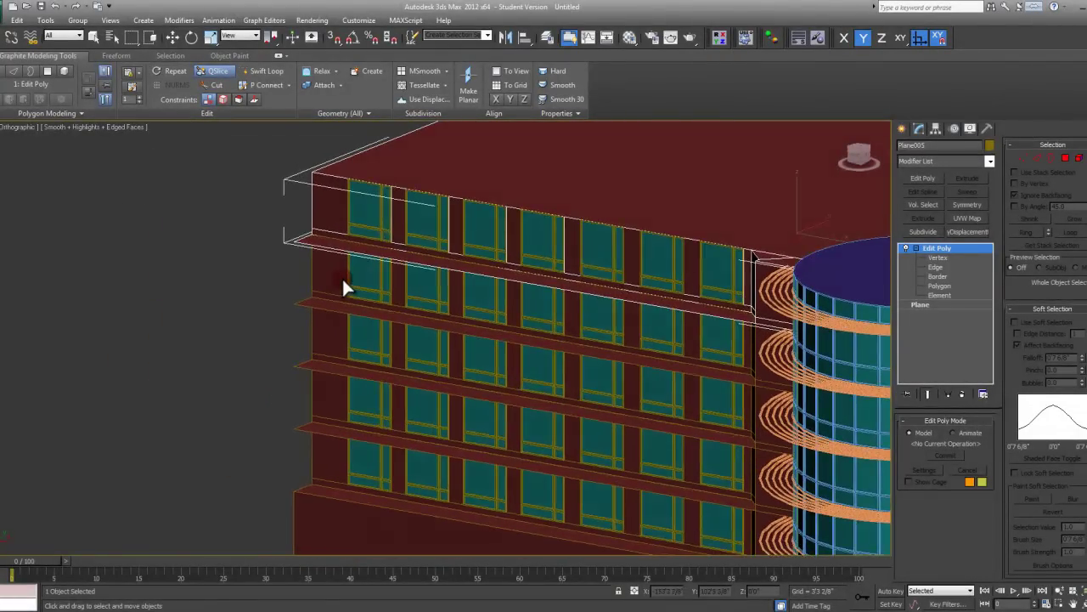
scroll(341, 277, down, 4)
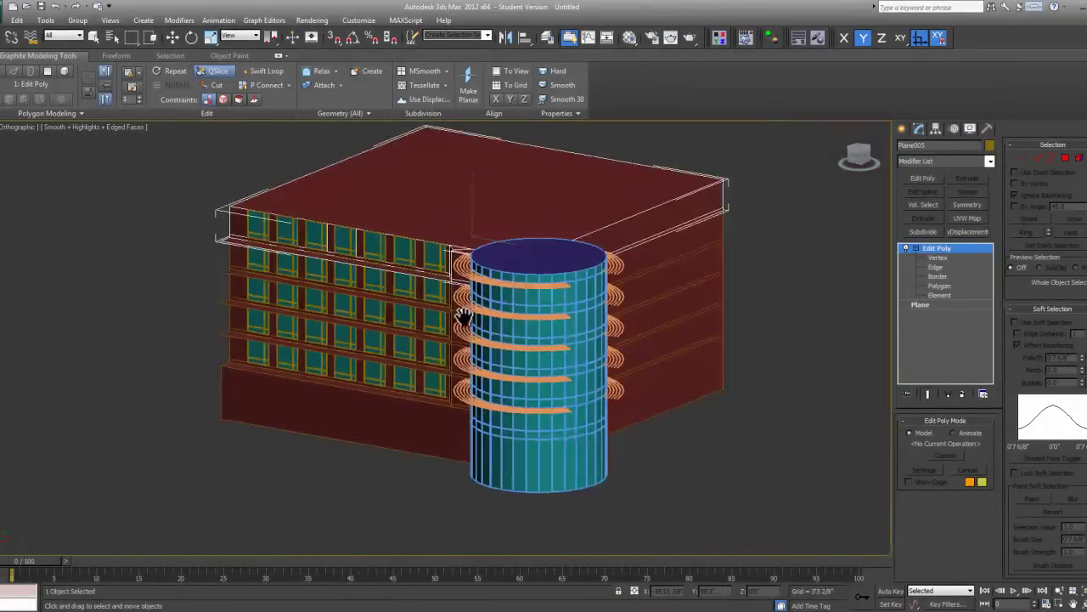
middle_drag(794, 415, 734, 373)
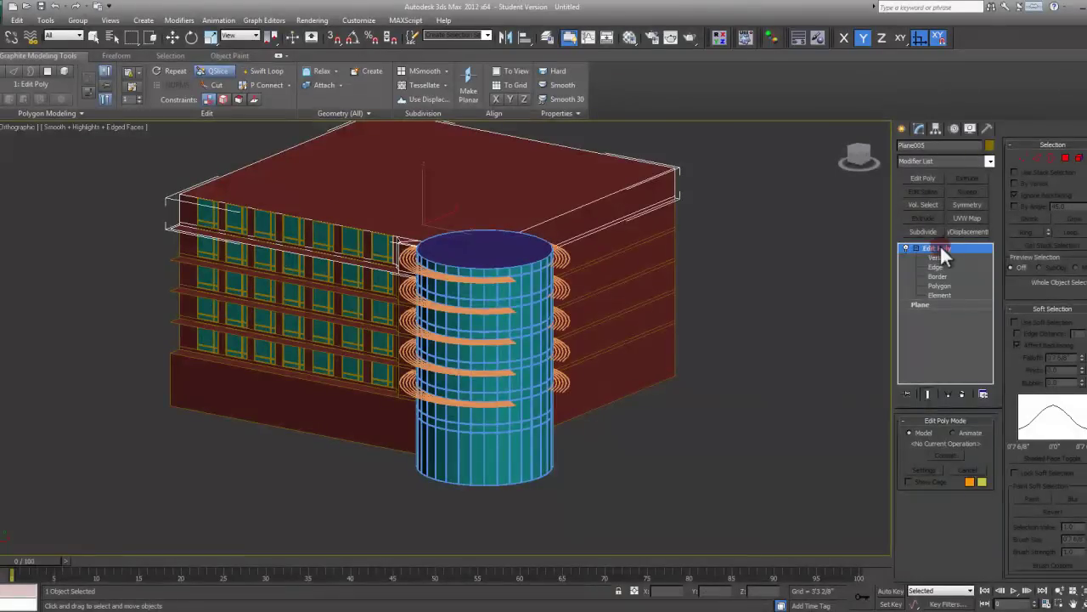
Open the IC-Hotel reference picture in Windows Photo Viewer, compare its tower and facade, and close it
key(2)
click(917, 248)
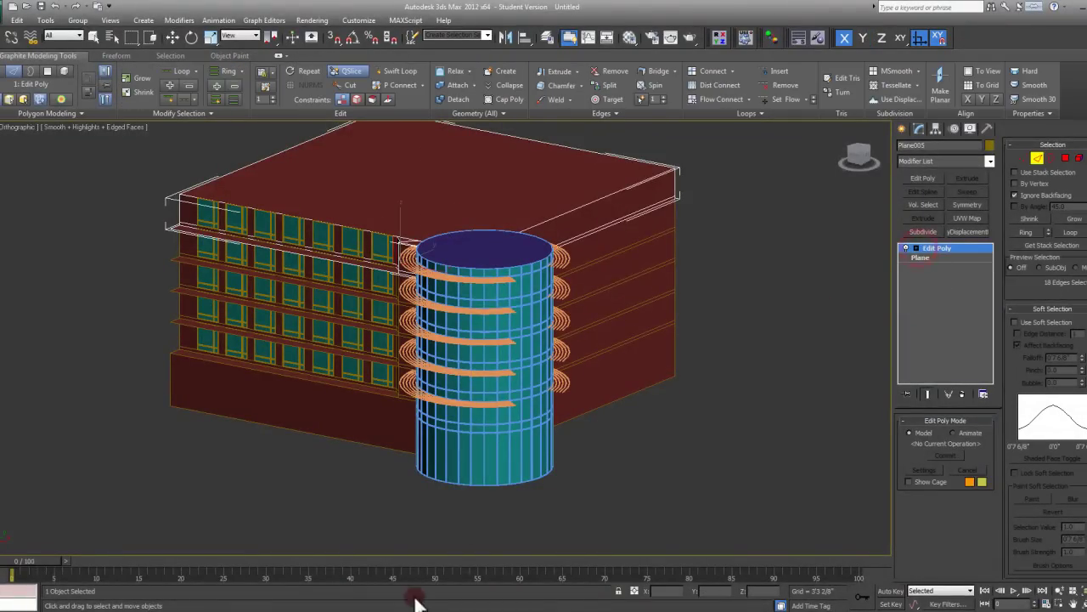
click(967, 608)
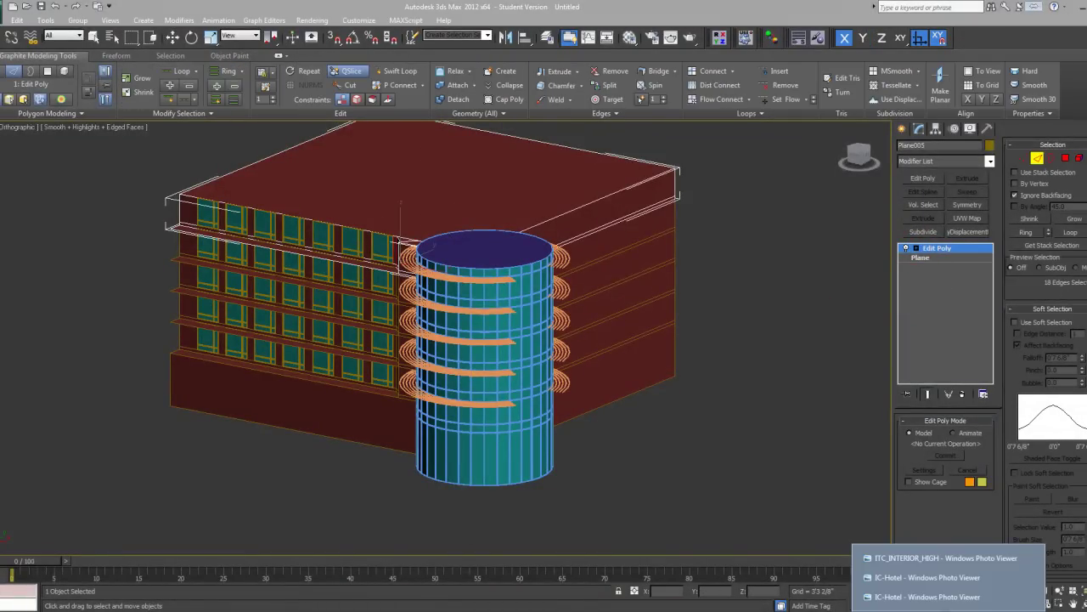
click(943, 595)
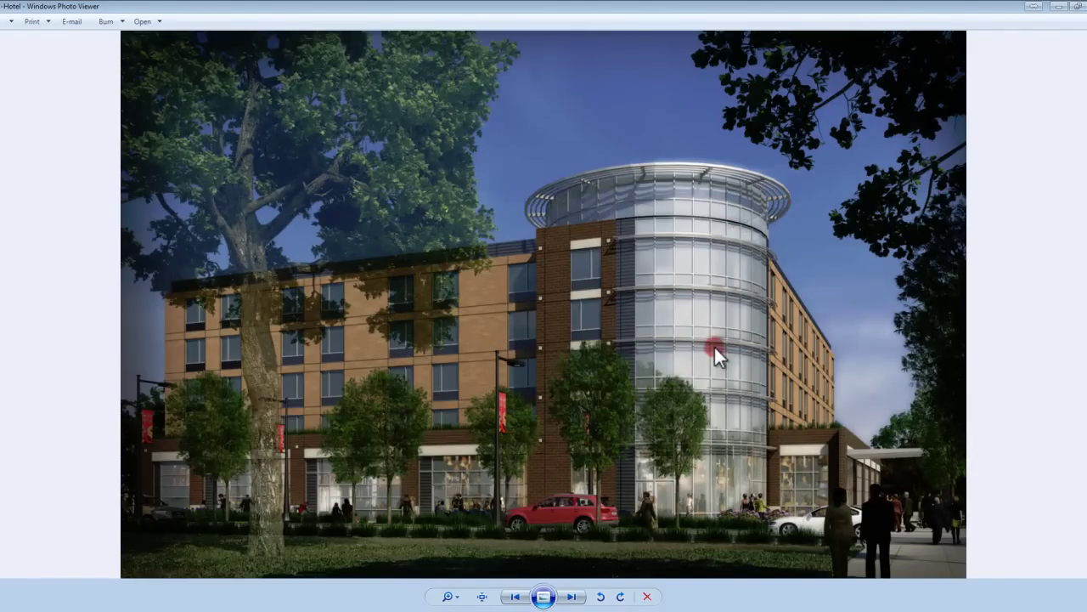
click(1078, 6)
Switch the viewport to perspective, leave the top storey's edge editing and deselect everything
alt+middle_drag(595, 333, 658, 347)
key(p)
scroll(519, 382, up, 3)
scroll(519, 382, down, 2)
alt+middle_drag(550, 385, 503, 394)
scroll(498, 360, up, 5)
scroll(472, 355, down, 5)
click(584, 429)
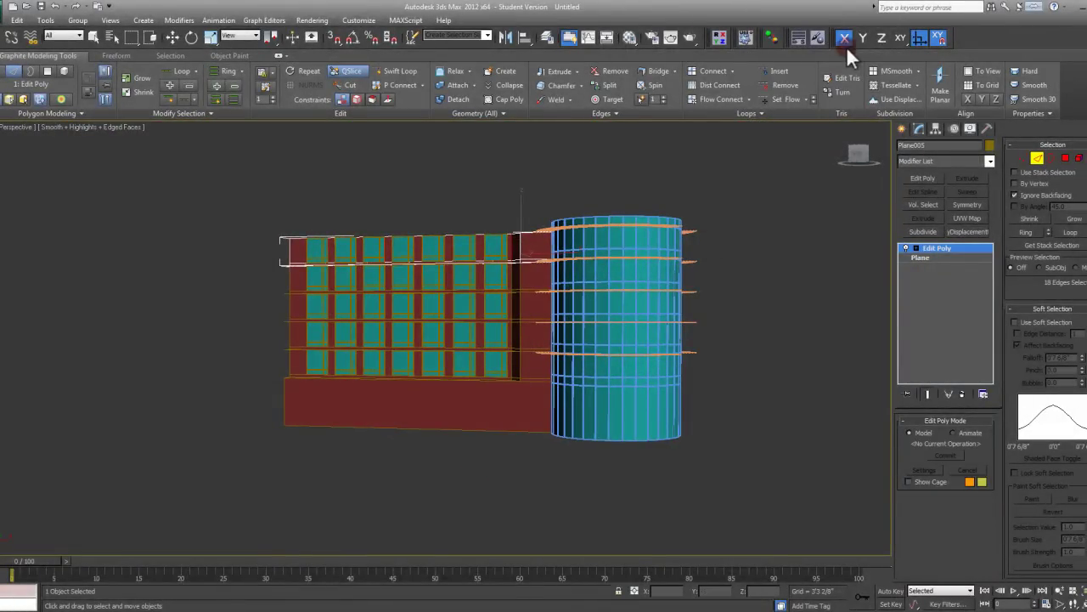
middle_drag(784, 218, 709, 267)
click(775, 313)
click(726, 345)
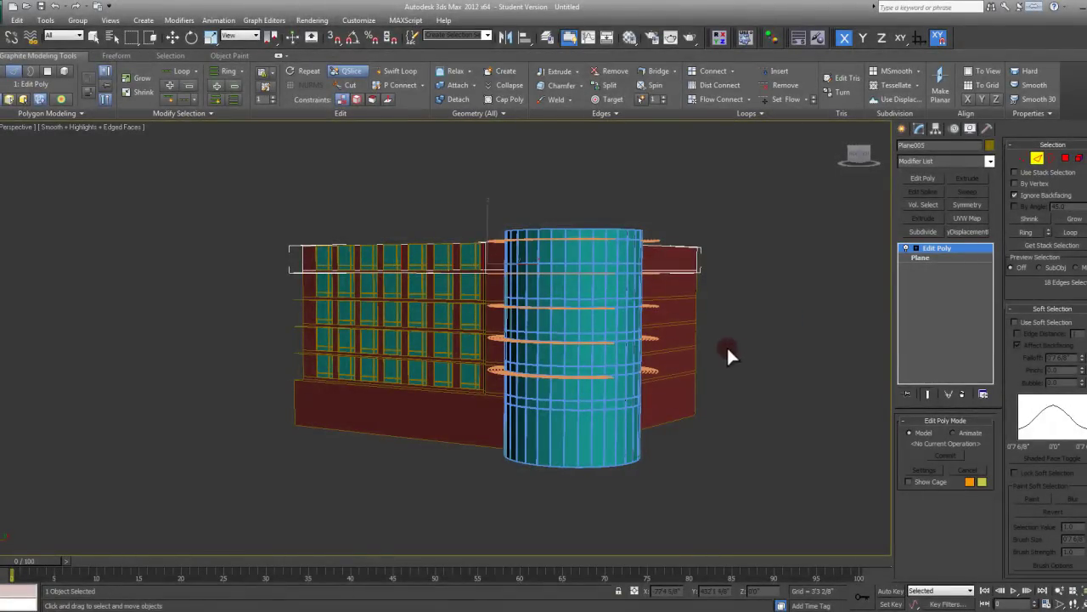
click(1037, 158)
click(807, 345)
Hide the edged faces and inspect the tower and windowed facade in perspective
alt+middle_drag(728, 357, 661, 333)
key(F4)
scroll(447, 303, up, 3)
middle_drag(562, 295, 527, 383)
scroll(518, 357, up, 3)
scroll(544, 338, down, 5)
alt+middle_drag(544, 338, 516, 342)
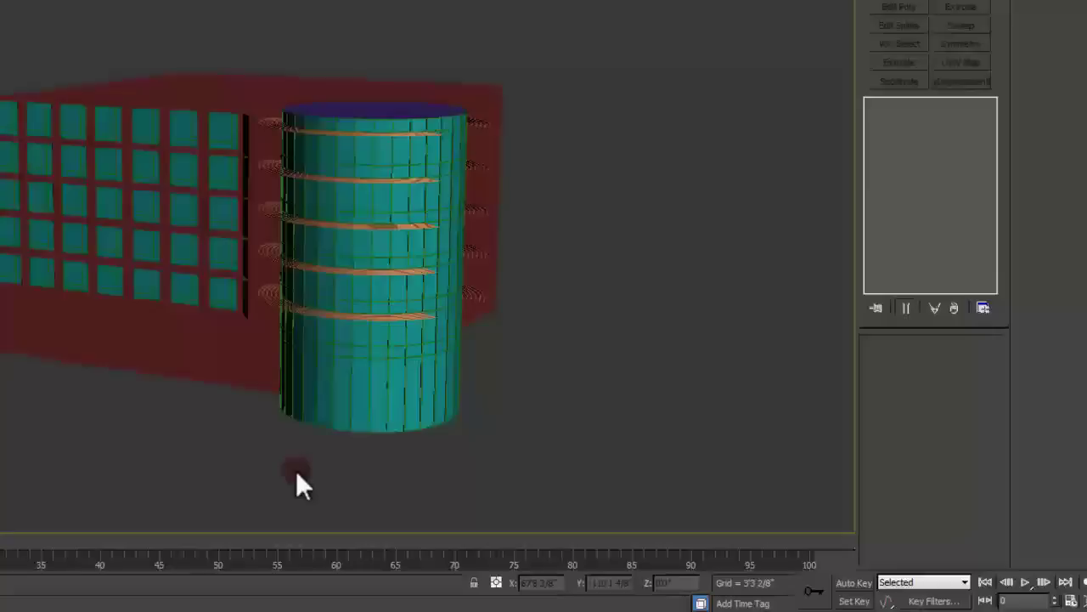
middle_drag(173, 332, 84, 348)
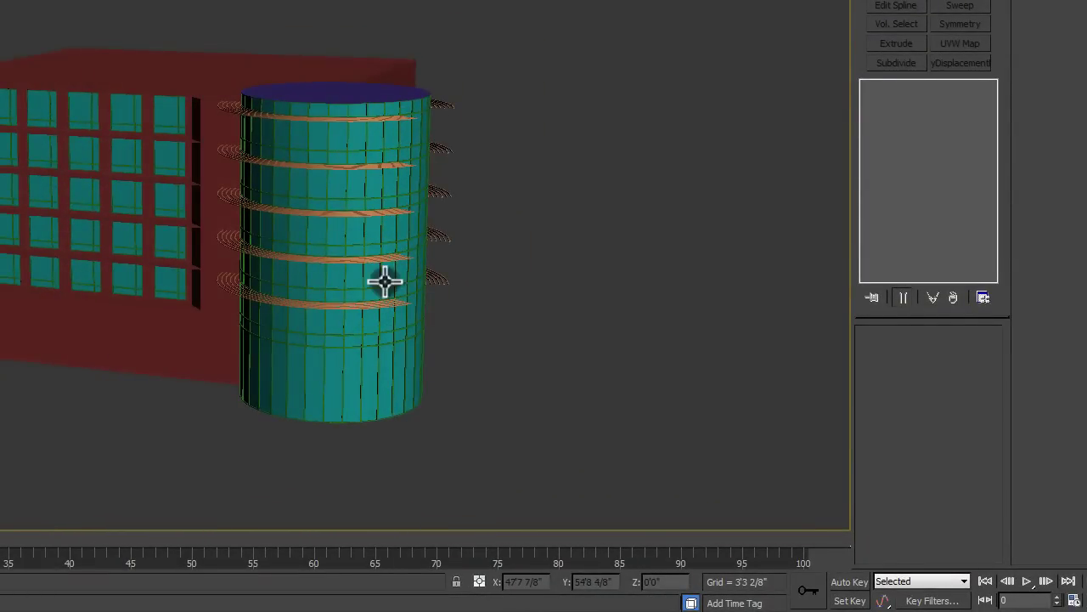
click(301, 428)
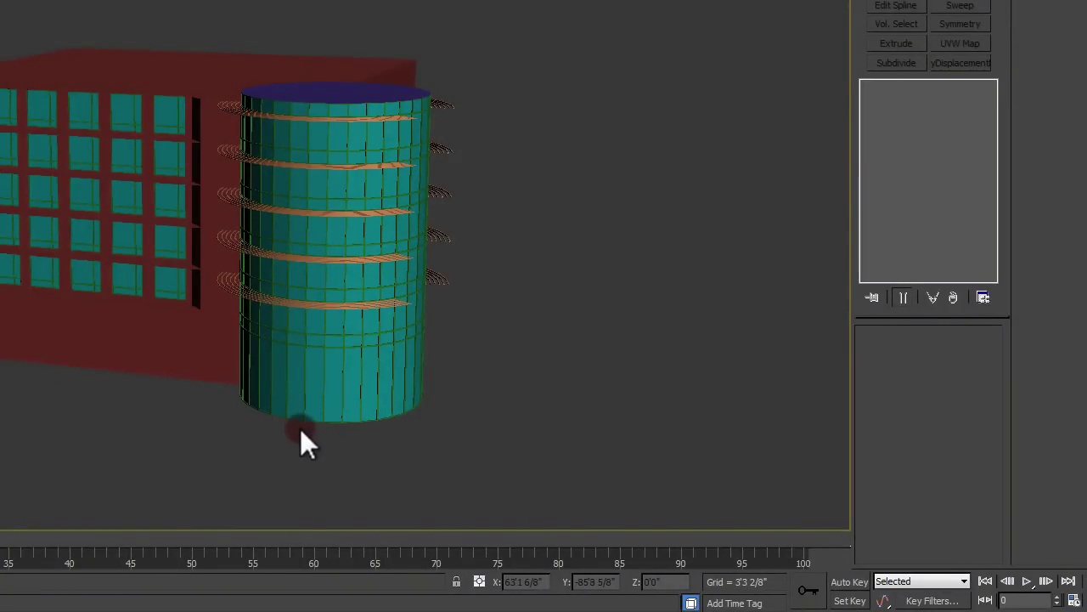